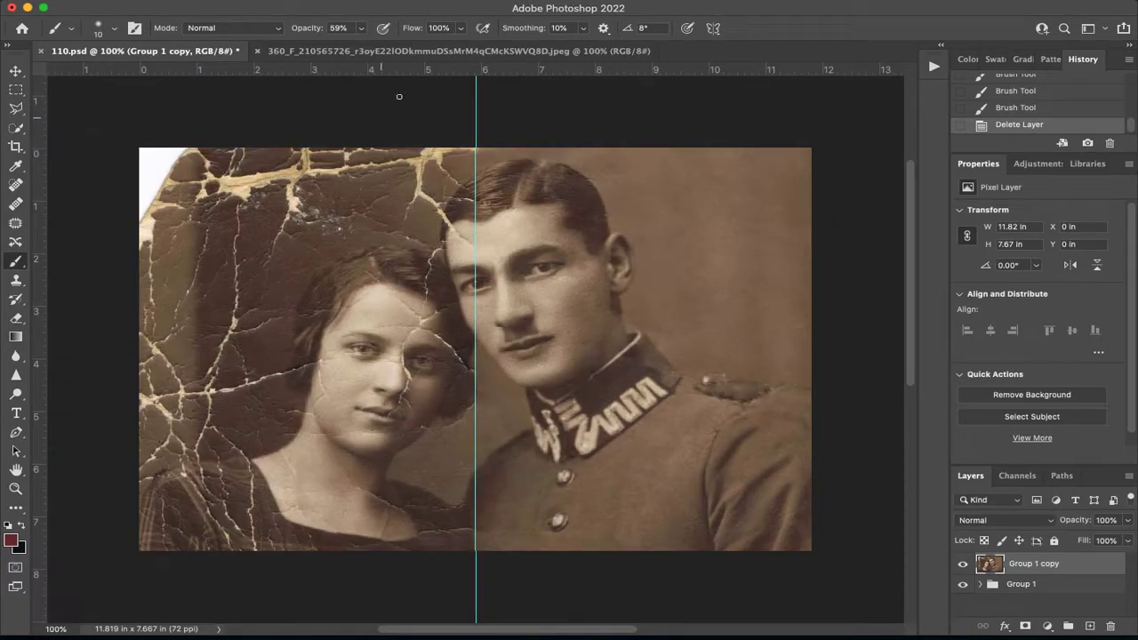
left_click_drag(406, 71, 404, 257)
left_click_drag(424, 71, 383, 449)
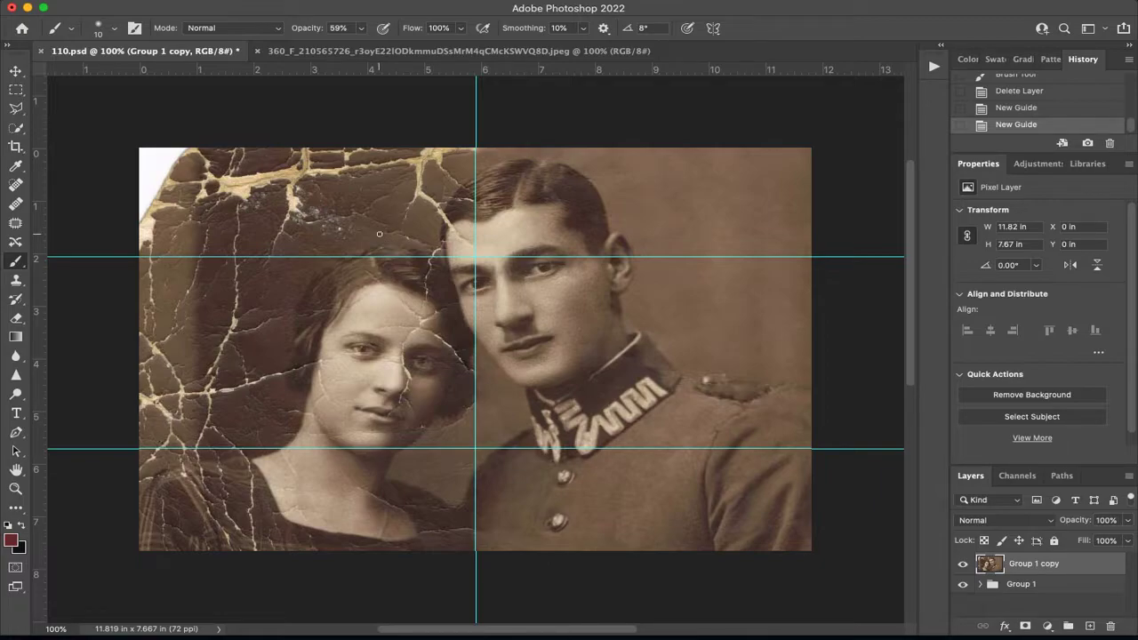
left_click_drag(41, 289, 445, 308)
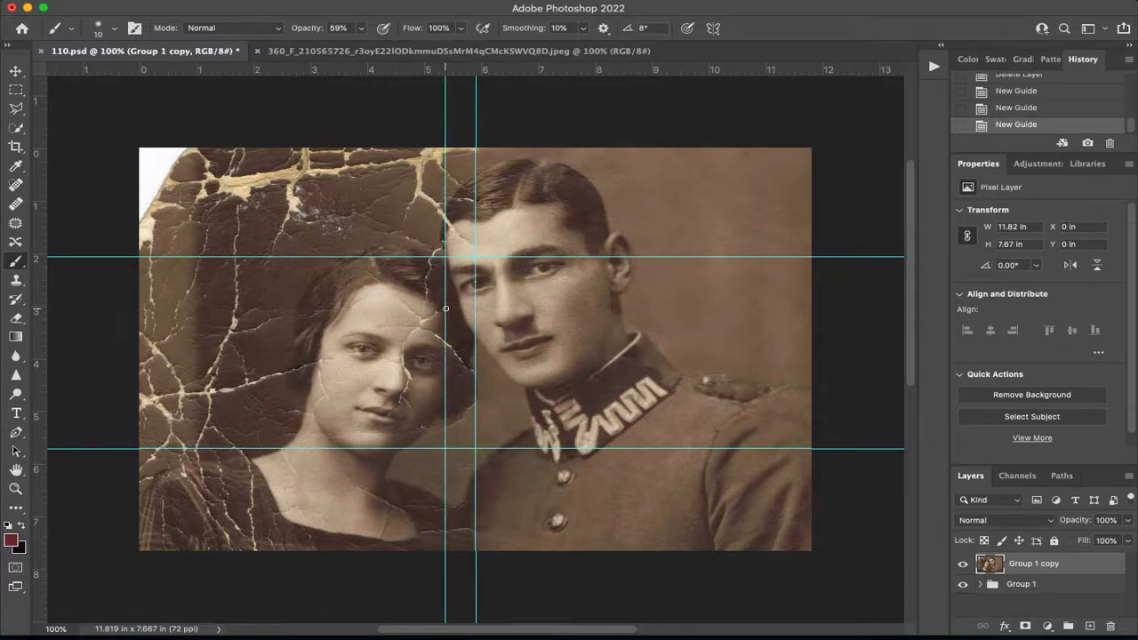
key("ctrl+z")
key("ctrl+z")
key("ctrl+z")
left_click_drag(461, 69, 444, 349)
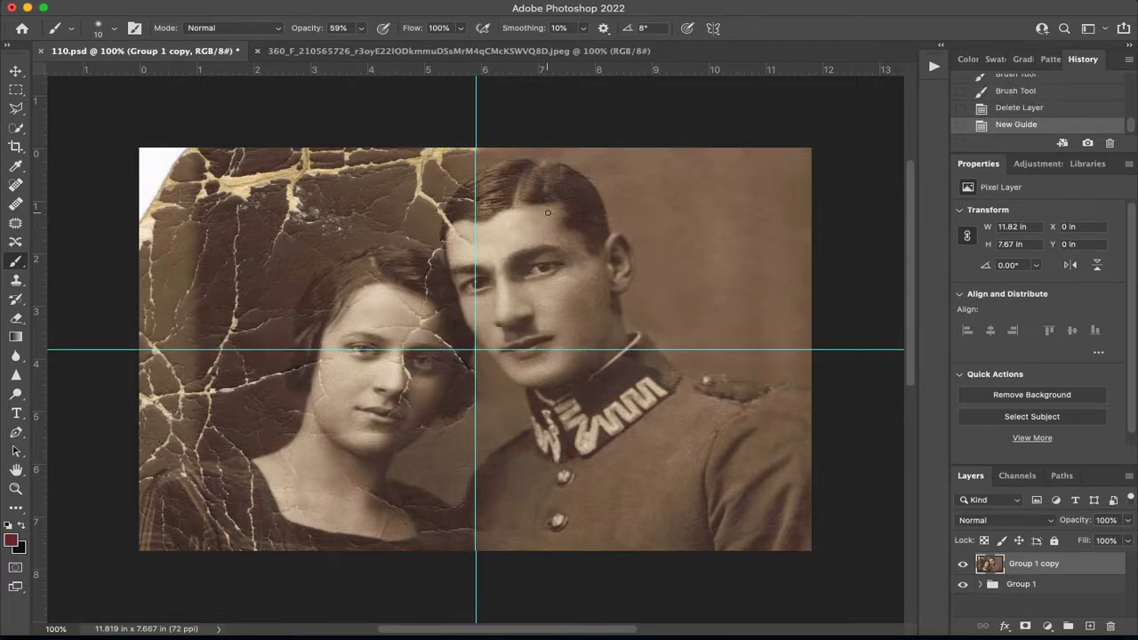
key("z")
key("super+z")
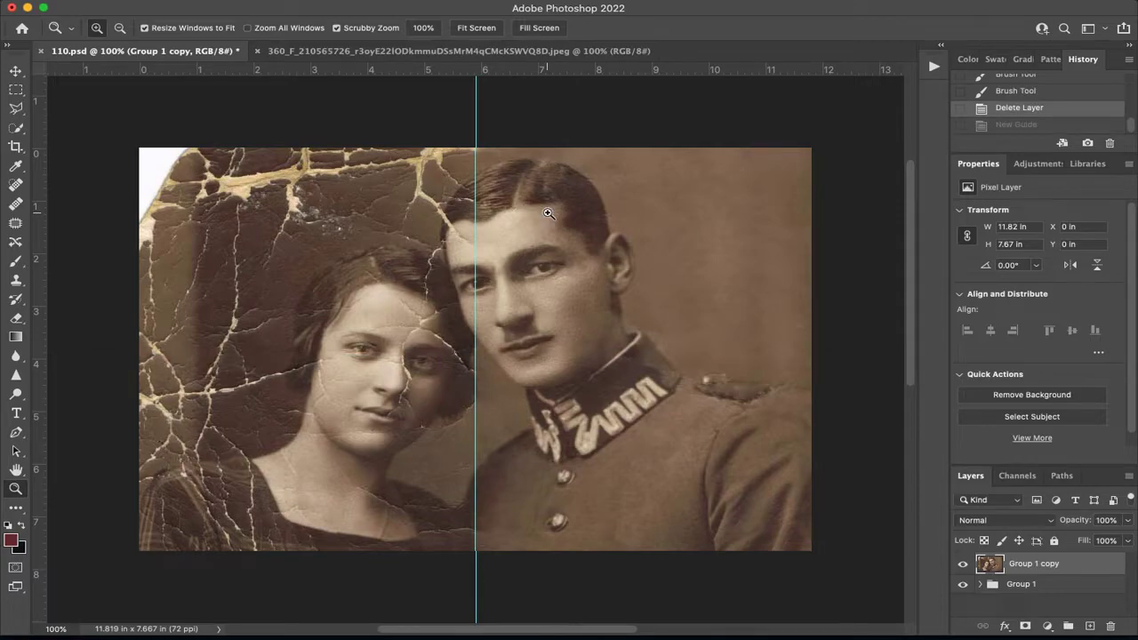
Add a vertical guide down the middle of the photo, at the shared edge of its damaged and clean halves.
left_click_drag(38, 288, 479, 304)
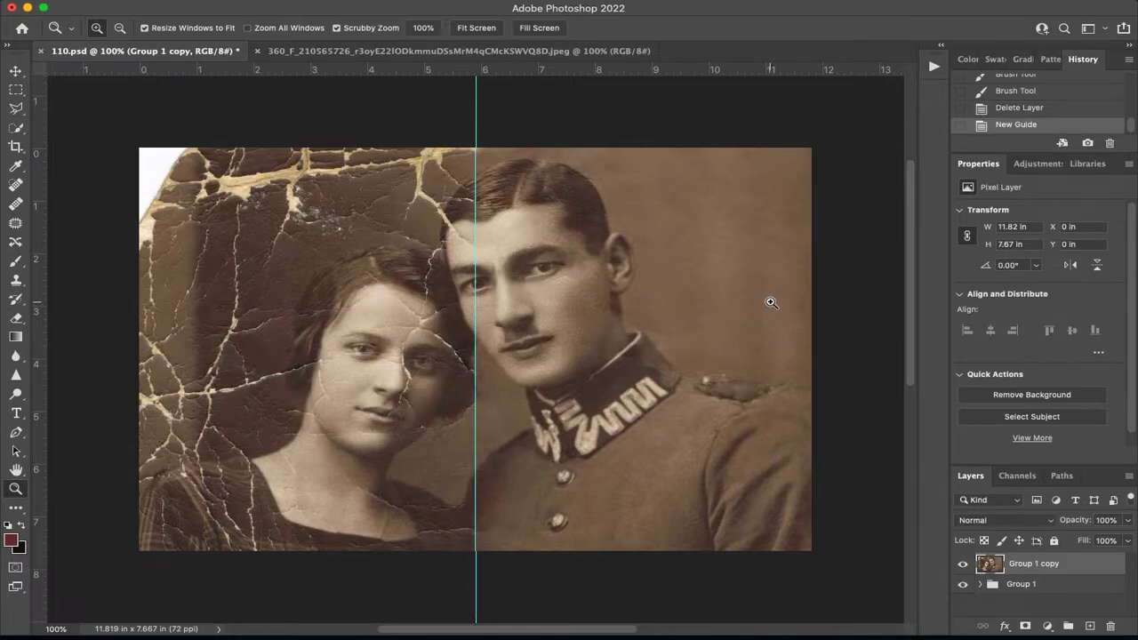
scroll(771, 302, "up", 3)
key("b")
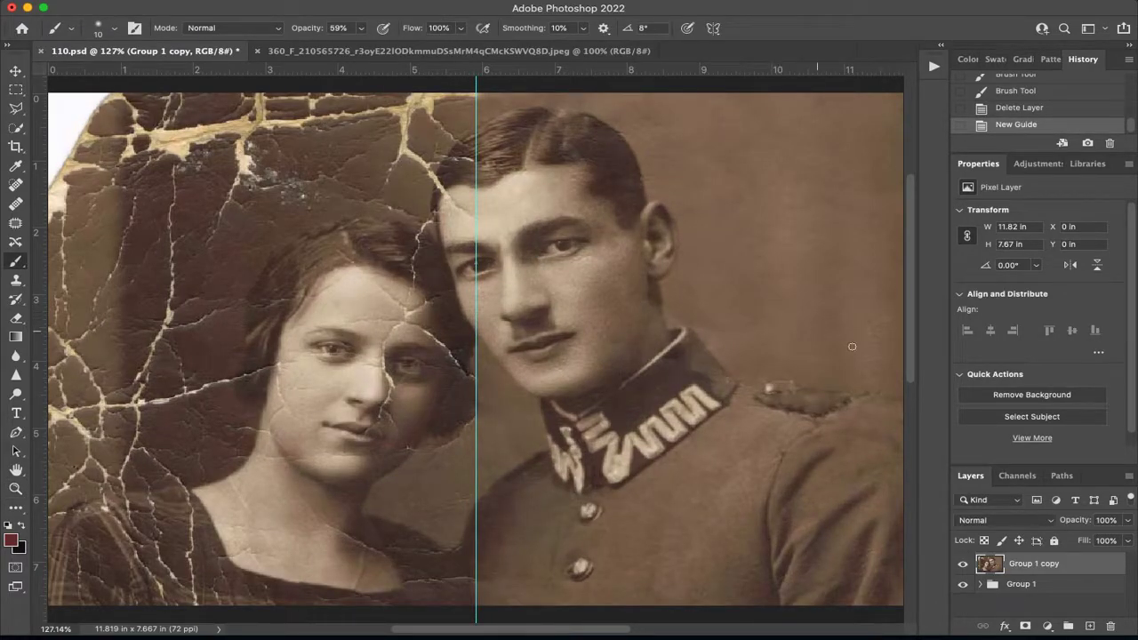
Rename the layer group "Group 1" as restoration and the layer "Group 1 copy" as merged.
double_click(1024, 584)
type("res")
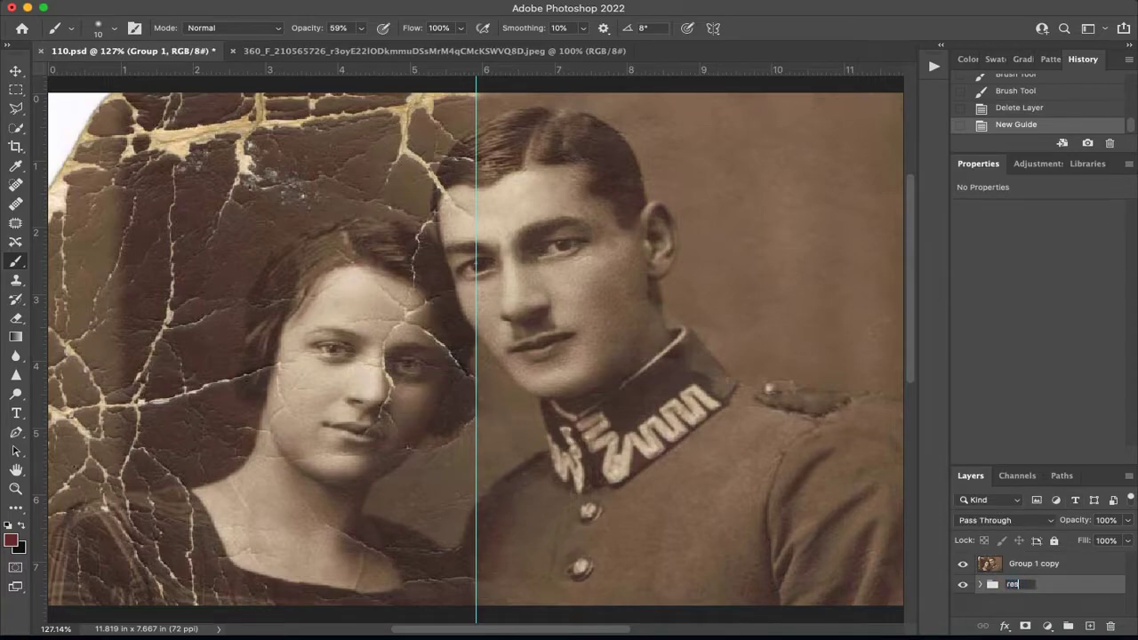
type("toration")
double_click(1036, 562)
type("merged")
key("Return")
Check the merged layer against the restoration group by hiding and showing it again.
left_click(1021, 587)
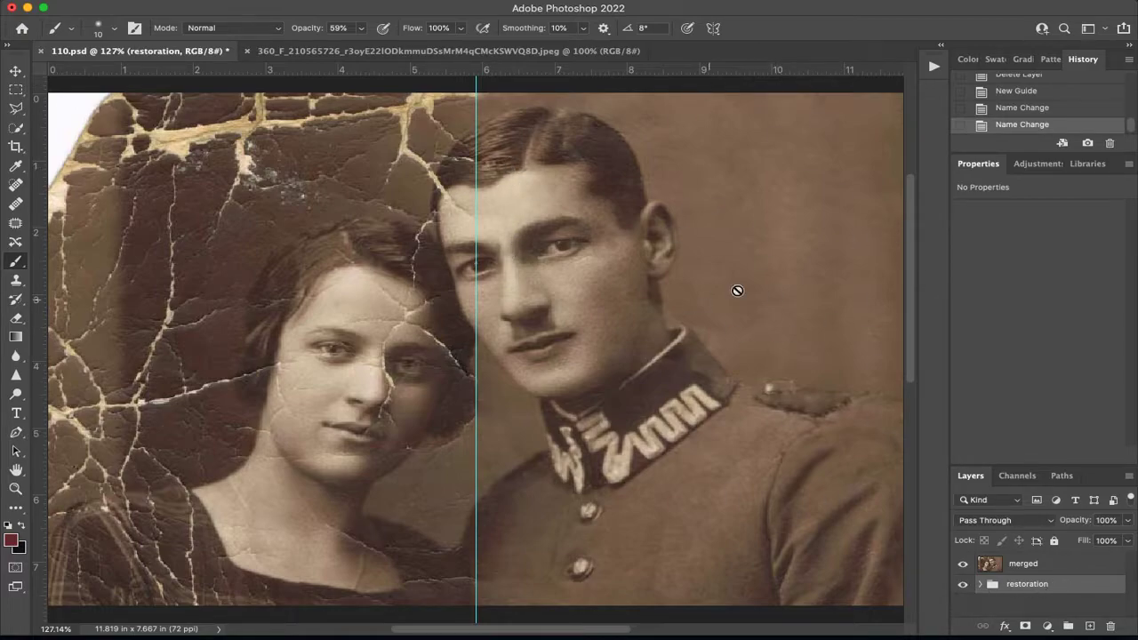
left_click(1031, 574)
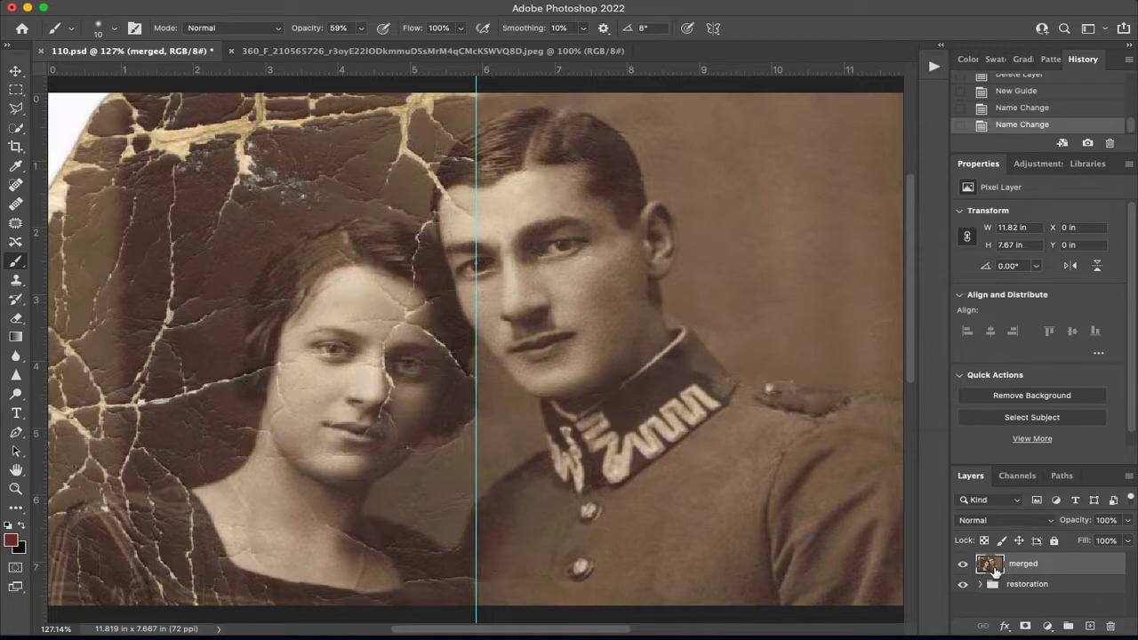
left_click(962, 564)
left_click(962, 564)
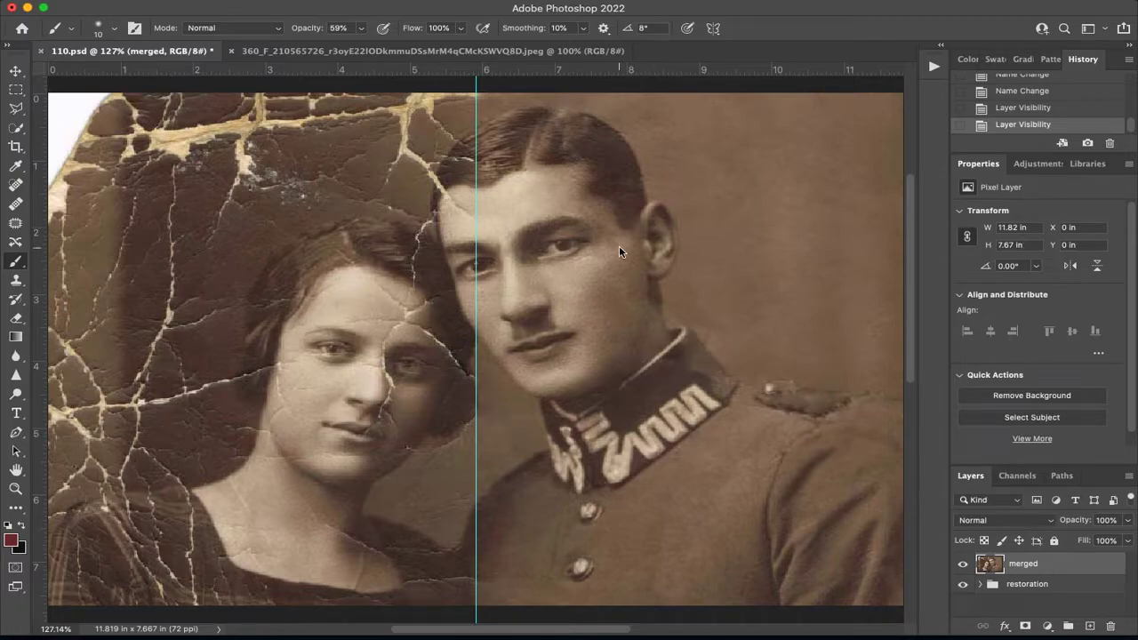
Add a Black & White adjustment layer above the merged layer with the High Contrast Red Filter preset.
left_click(1030, 165)
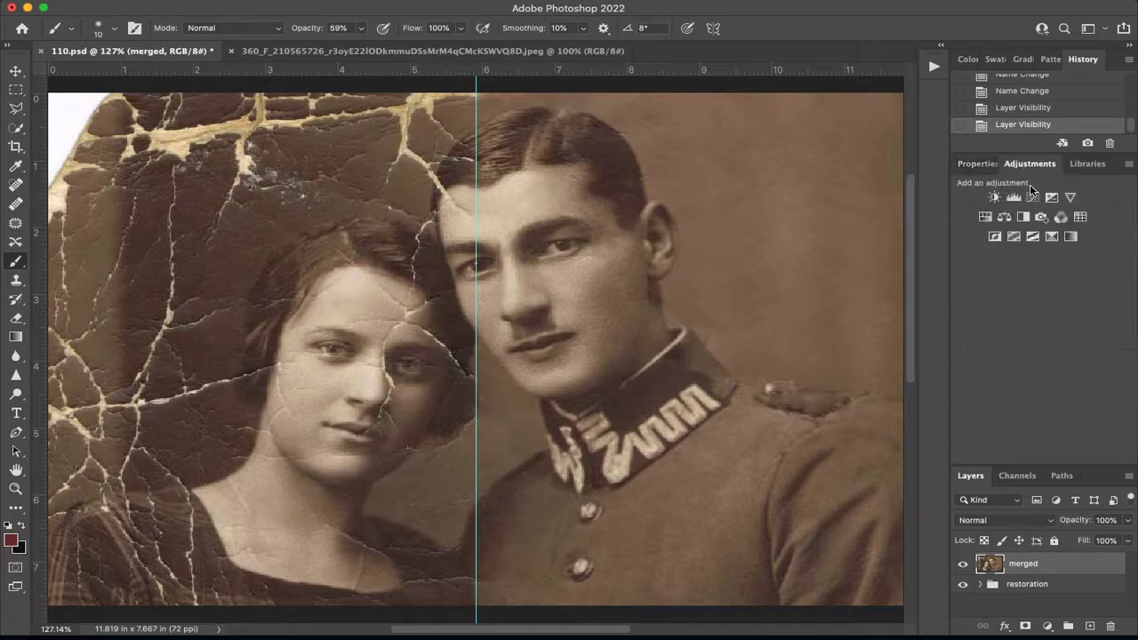
left_click(1023, 217)
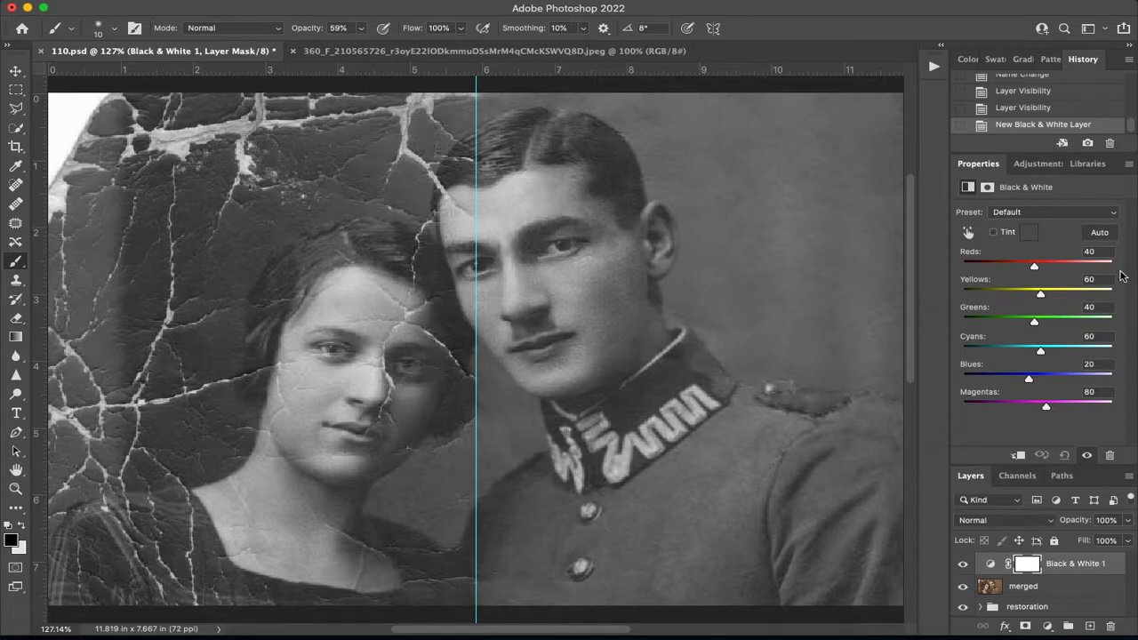
left_click(1107, 220)
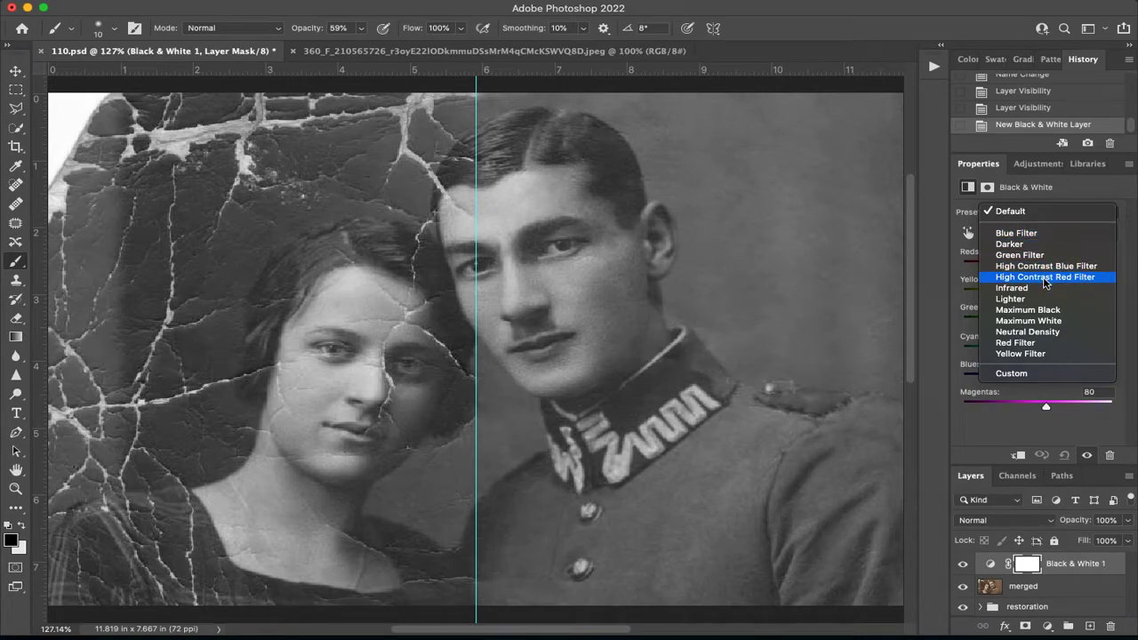
left_click(1046, 277)
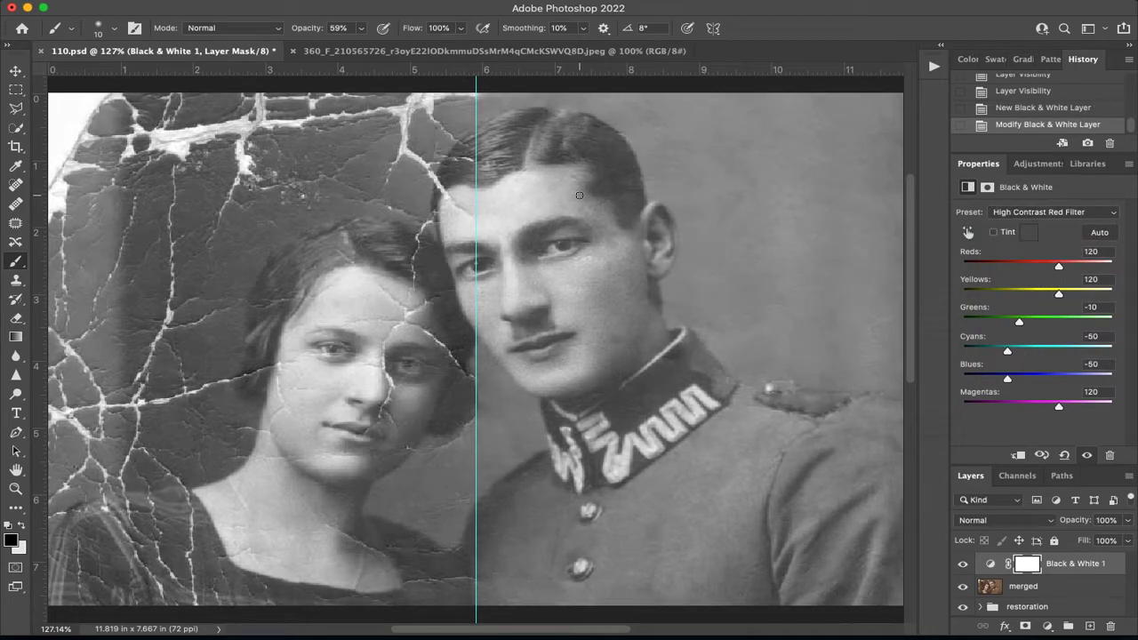
Try the Maximum Black, Red Filter, Yellow Filter, Infrared and Darker presets on the Black & White adjustment.
left_click(1072, 214)
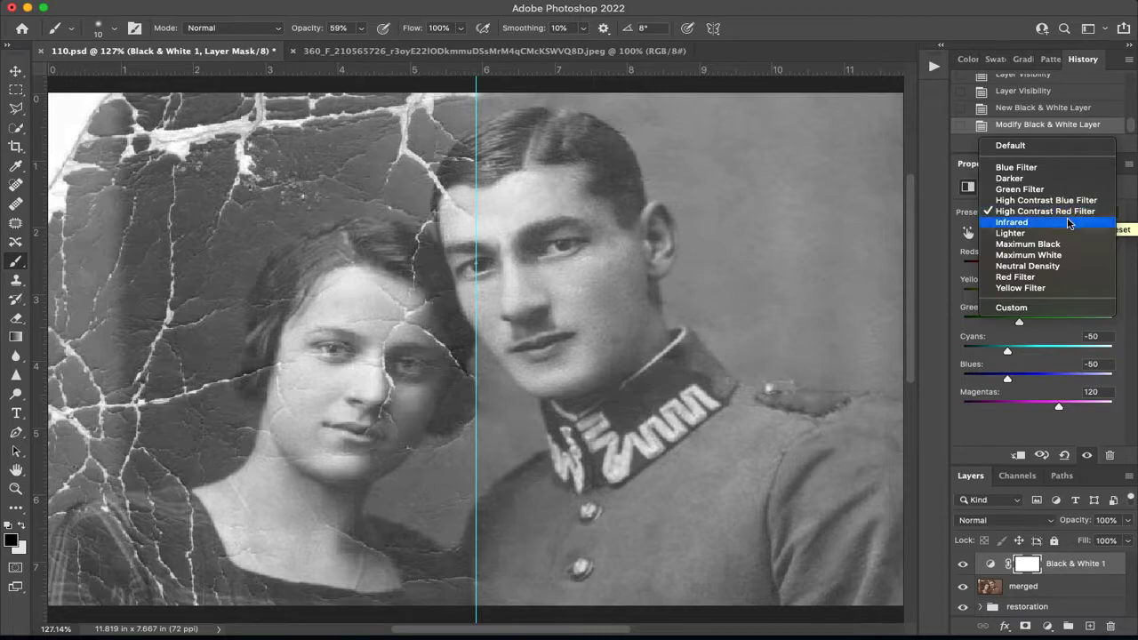
key("Escape")
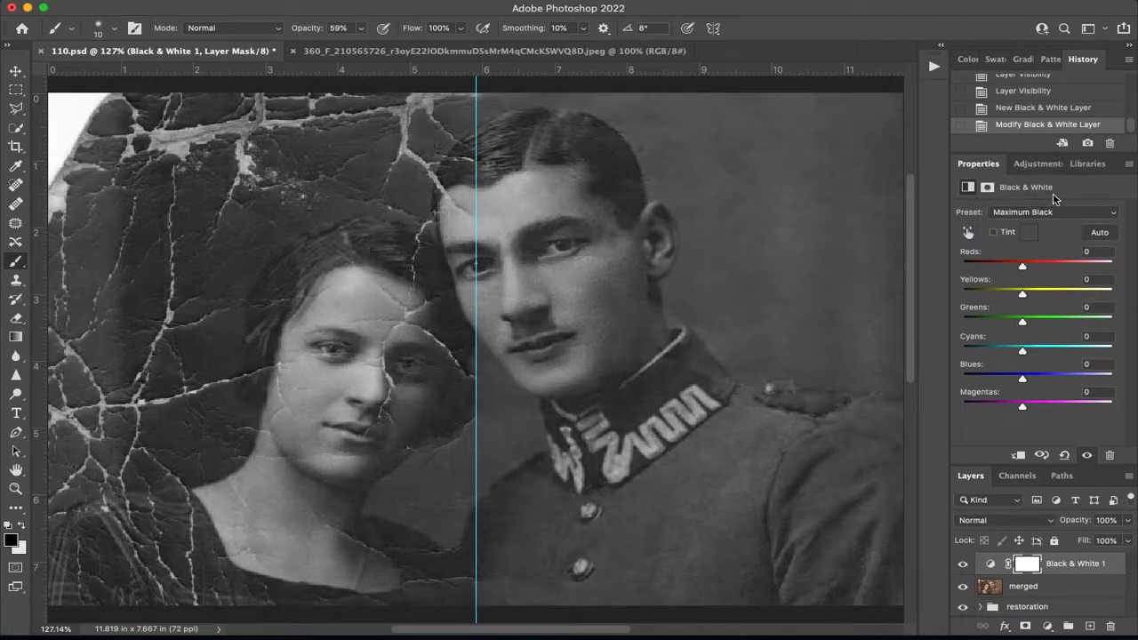
left_click(1050, 216)
left_click(1048, 233)
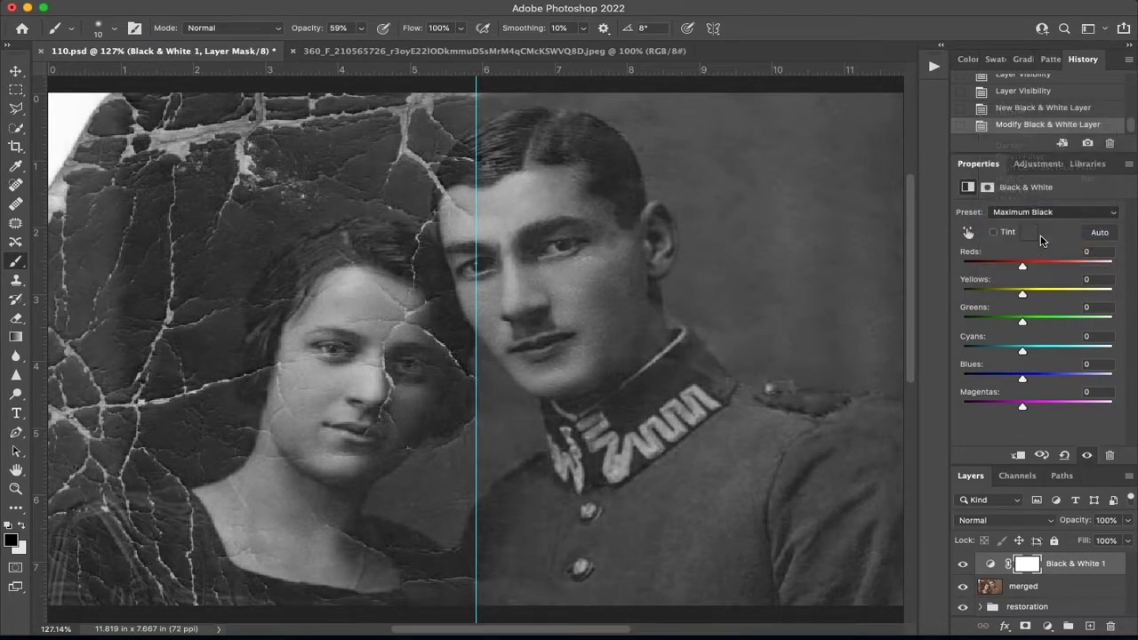
left_click(1043, 219)
left_click(1044, 222)
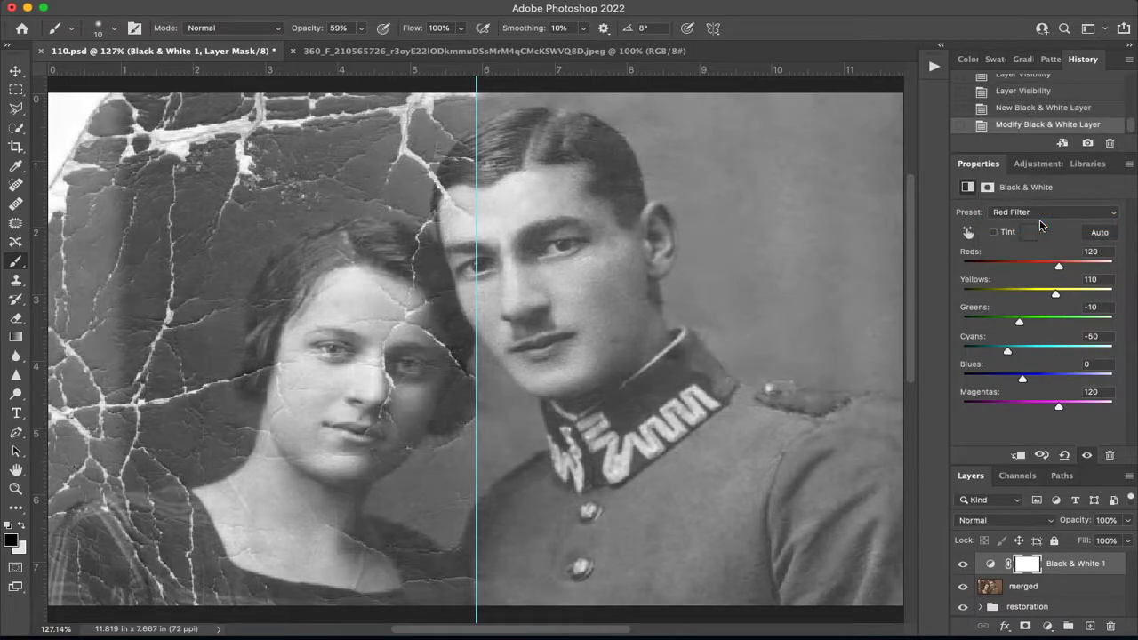
left_click(1044, 217)
left_click(1041, 222)
left_click(1040, 217)
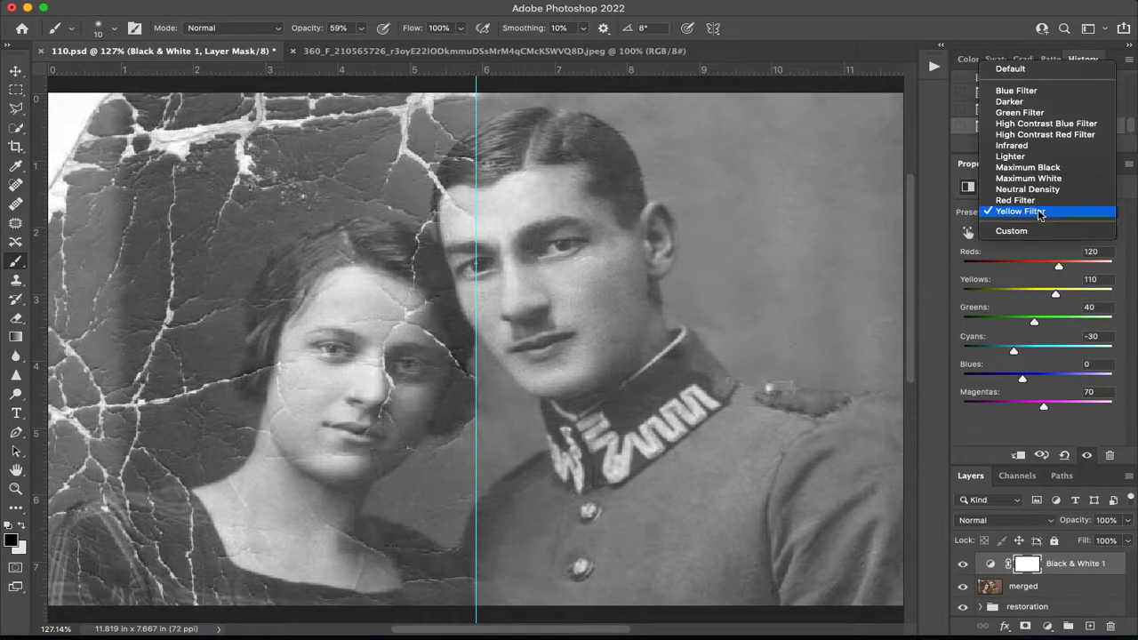
left_click(1029, 146)
left_click(1037, 217)
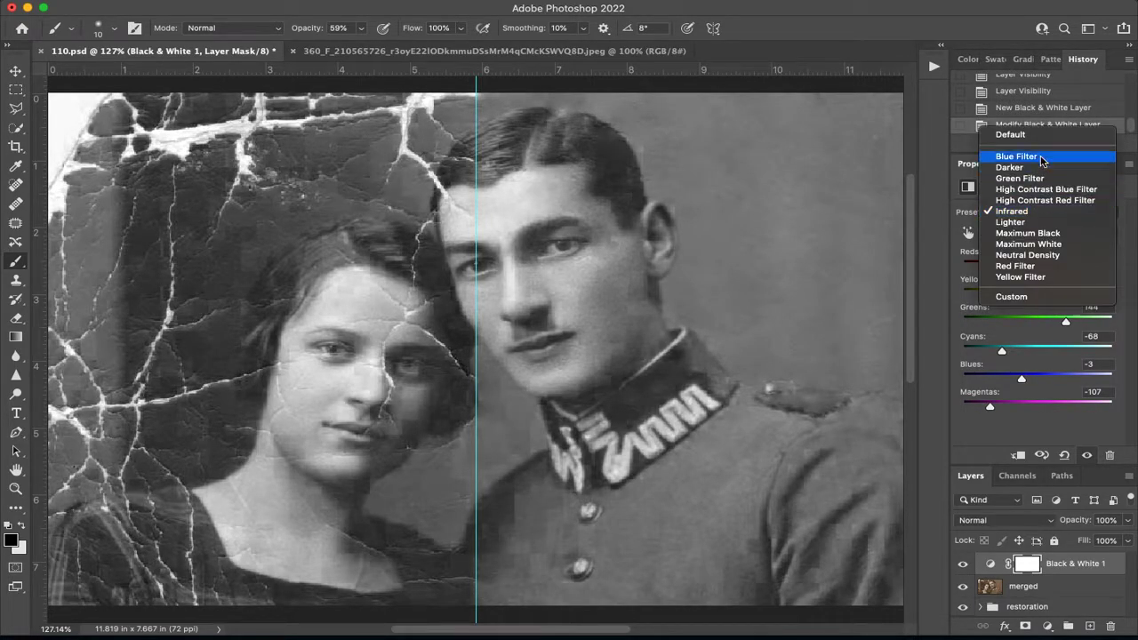
left_click(1028, 169)
Set the Black & White adjustment's preset to Green Filter.
left_click(1040, 213)
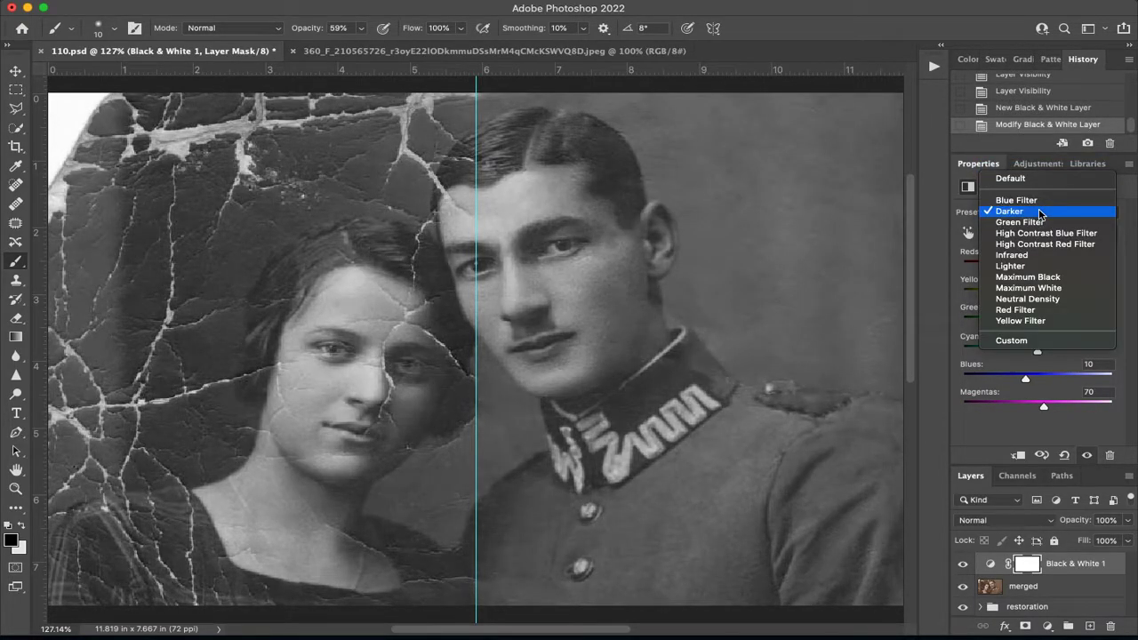
left_click(1039, 222)
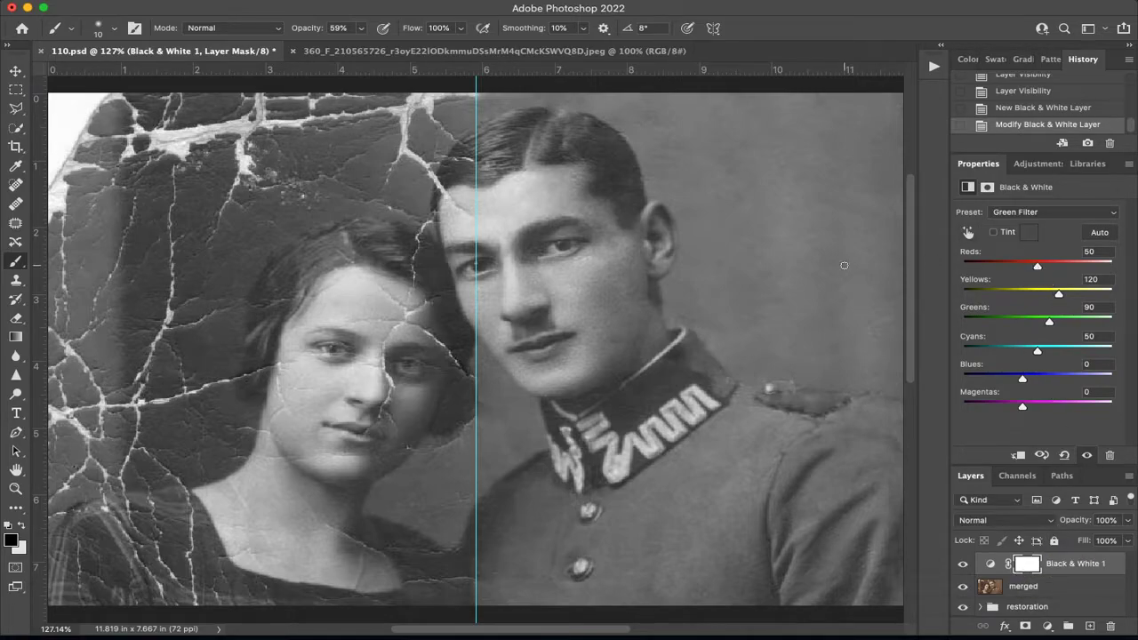
Add a Levels adjustment layer with the black input level at 26 and the white input level at 235.
left_click(1037, 169)
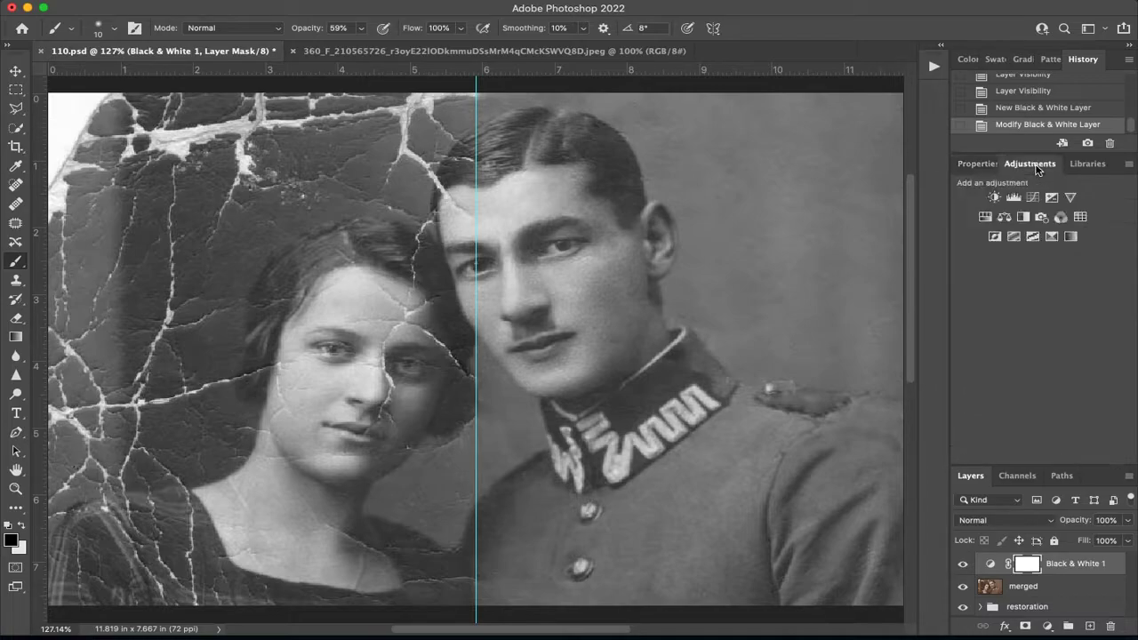
left_click(1014, 205)
left_click_drag(982, 319, 996, 326)
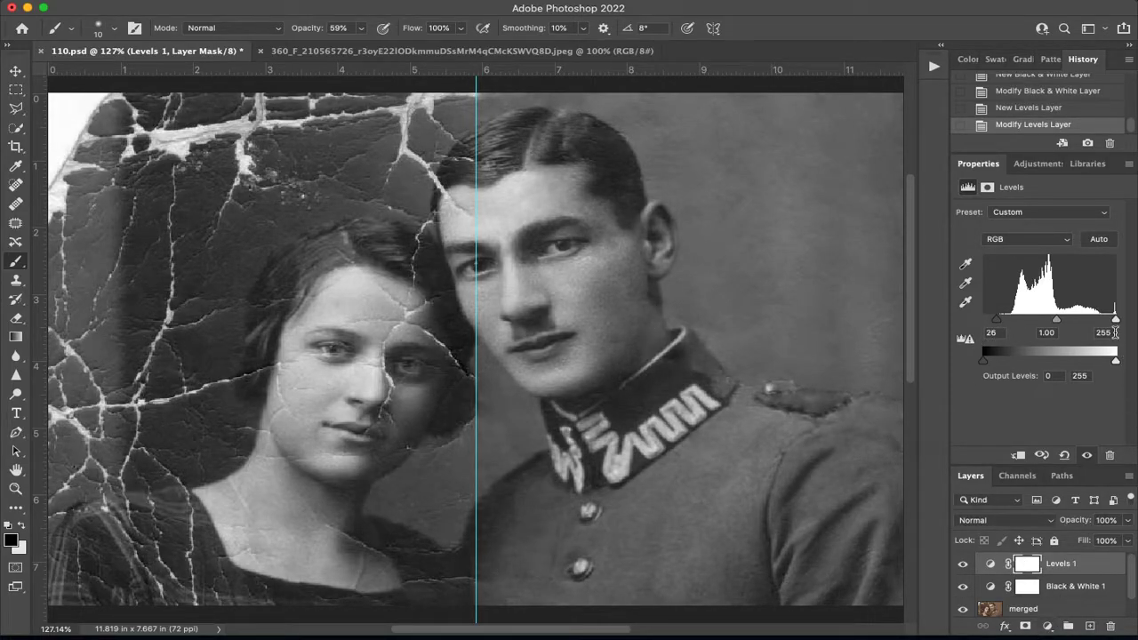
left_click_drag(1115, 318, 1106, 321)
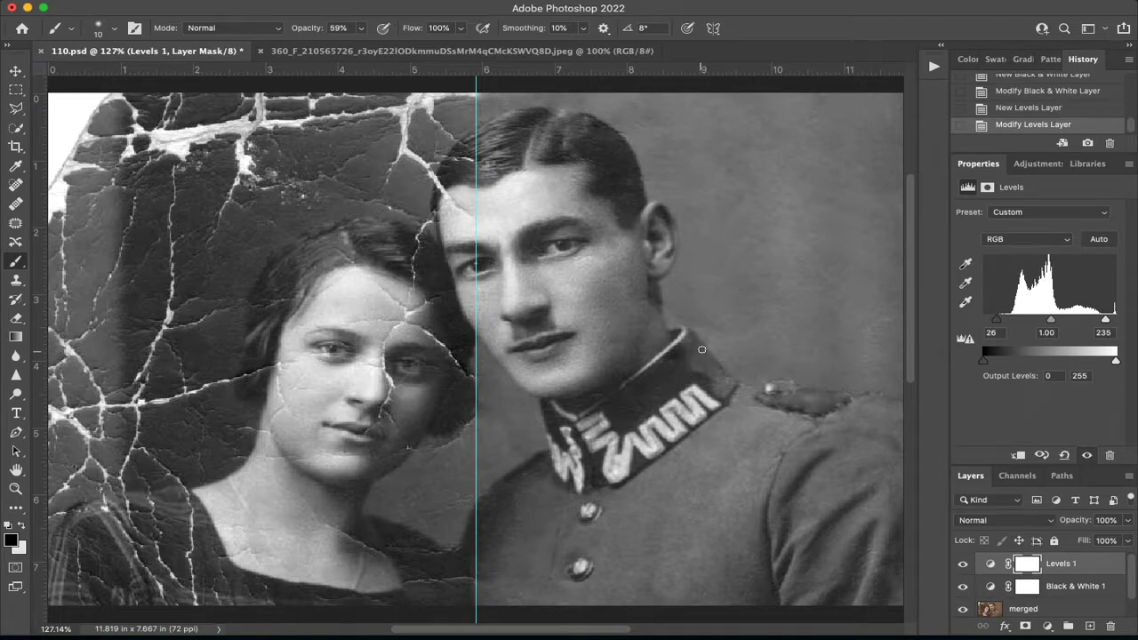
Add a Hue/Saturation adjustment layer with Colorize enabled, hue 203, saturation 36 and lightness -21.
left_click(1043, 170)
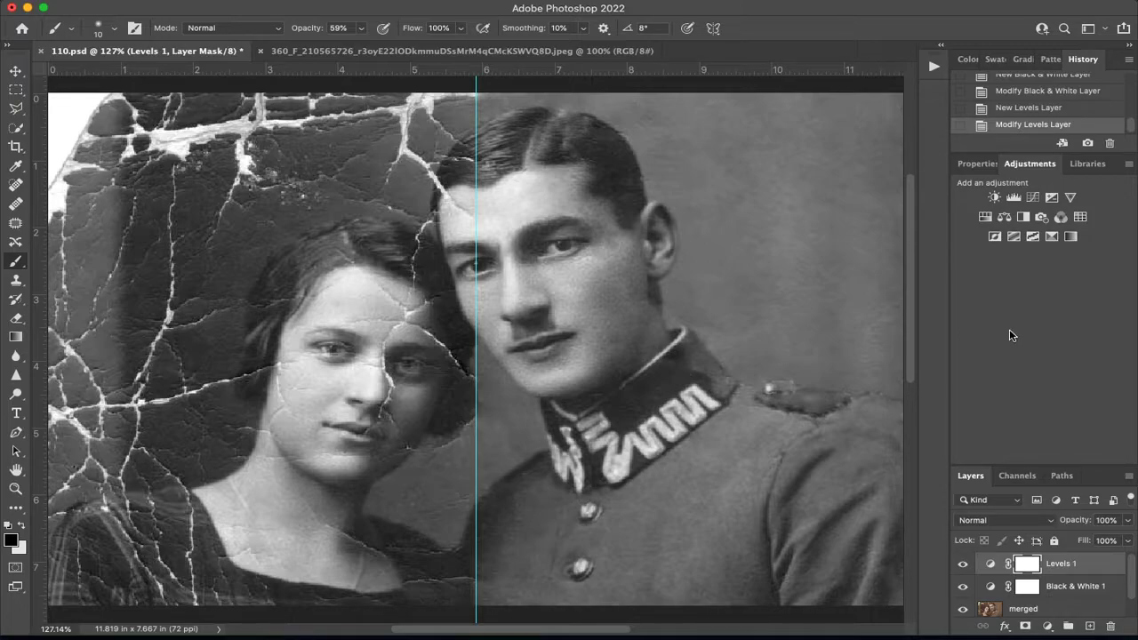
left_click(986, 217)
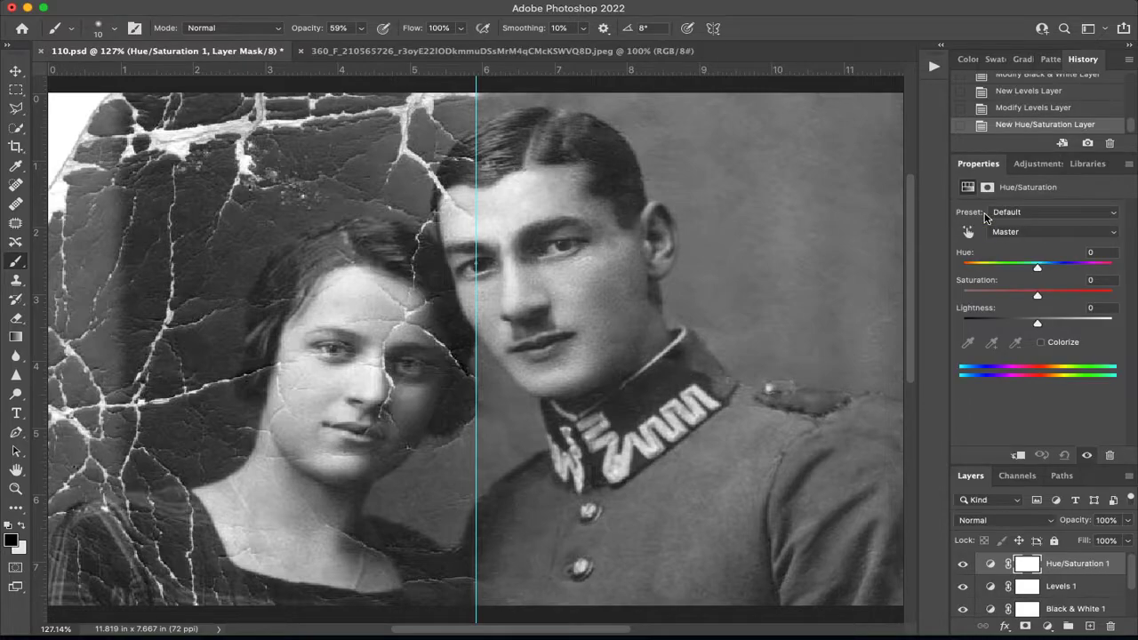
left_click(1042, 343)
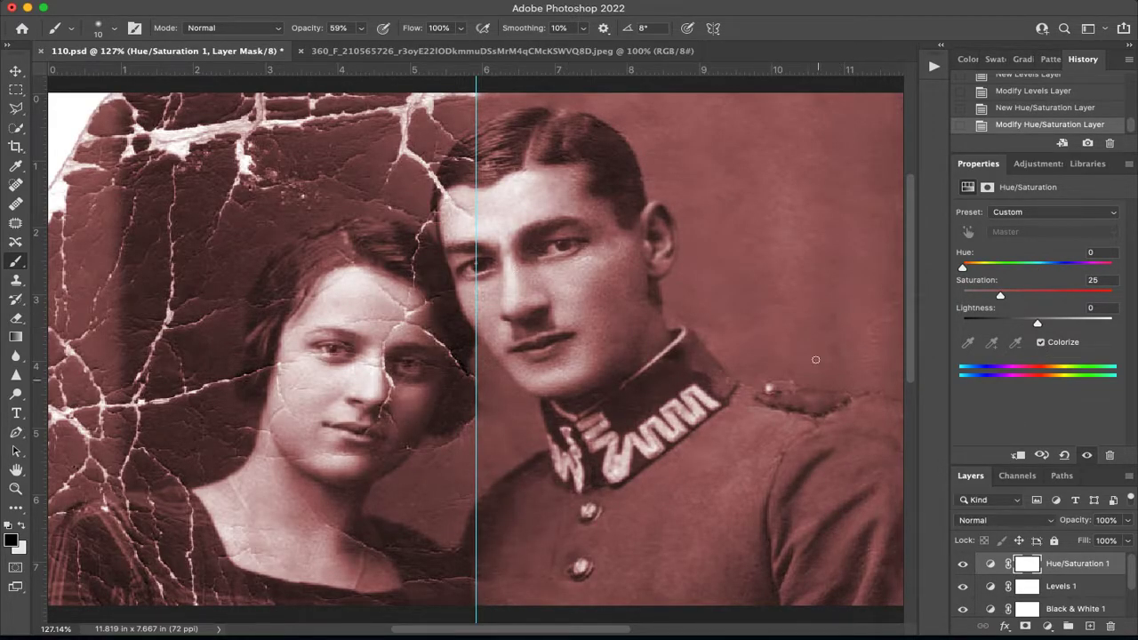
left_click_drag(962, 268, 994, 309)
left_click_drag(993, 309, 1018, 304)
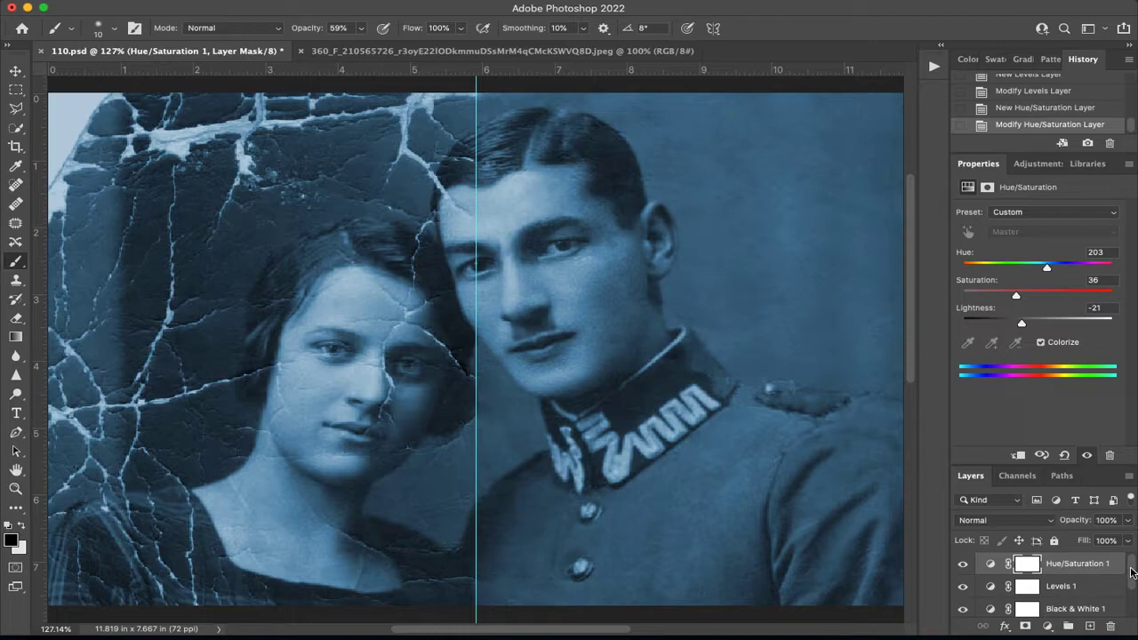
Enlarge the layer list area and rename the Hue/Saturation adjustment layer as hue/sat bg.
left_click_drag(1132, 579, 1133, 572)
left_click_drag(1024, 463, 1027, 224)
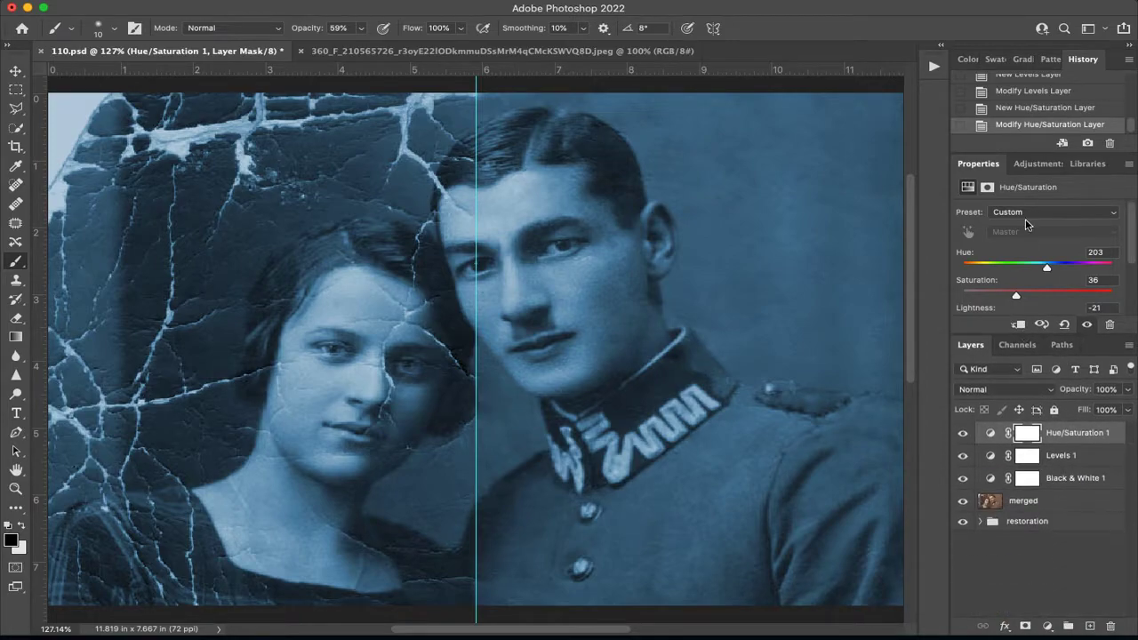
double_click(1080, 429)
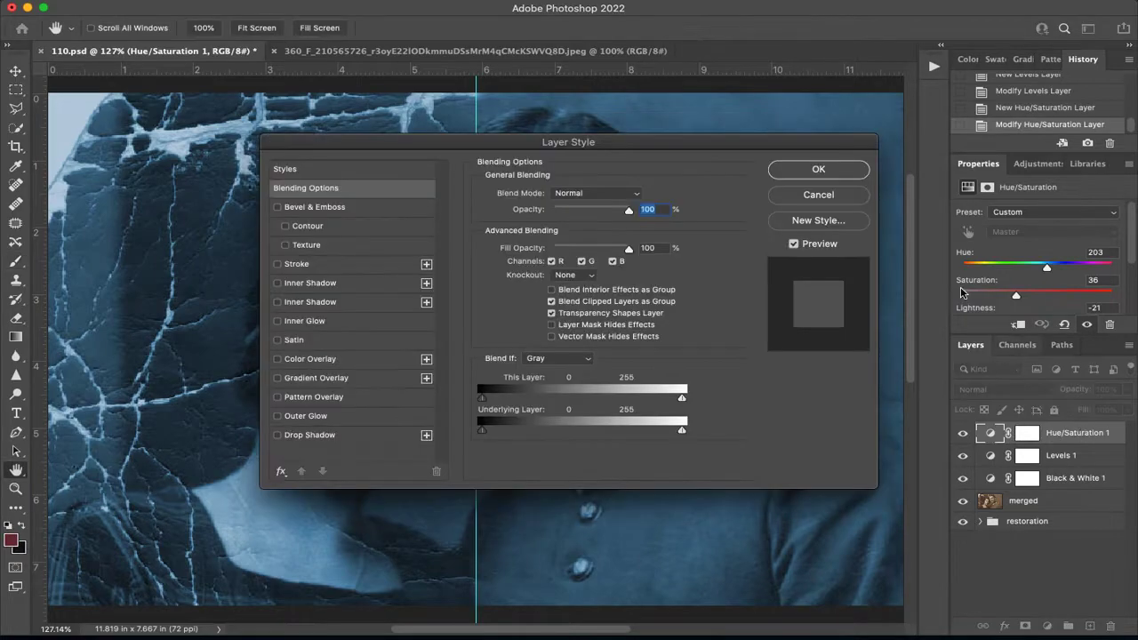
left_click(818, 196)
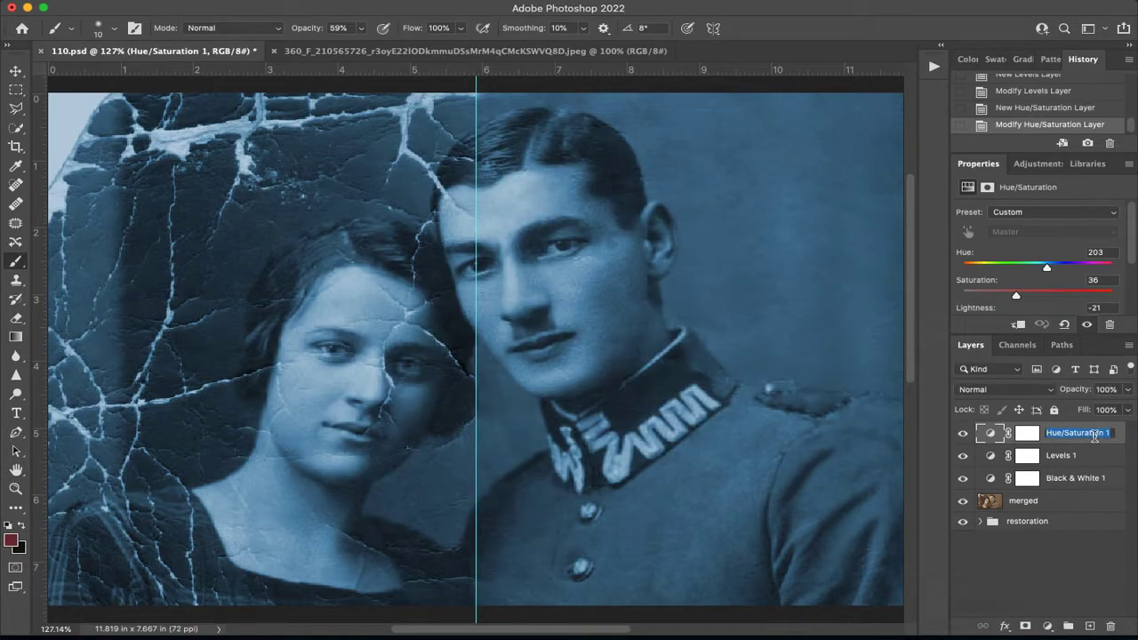
type("hue/sat bg")
key("Return")
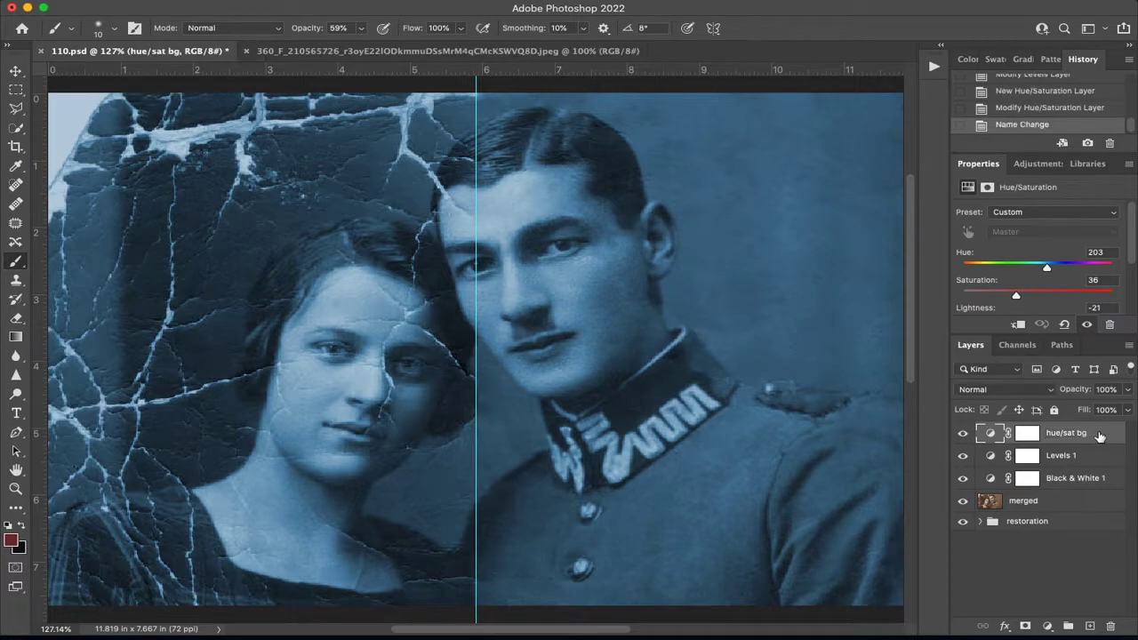
Select the man on the merged layer with the Quick Selection tool, from his face down through the uniform.
left_click(1061, 503)
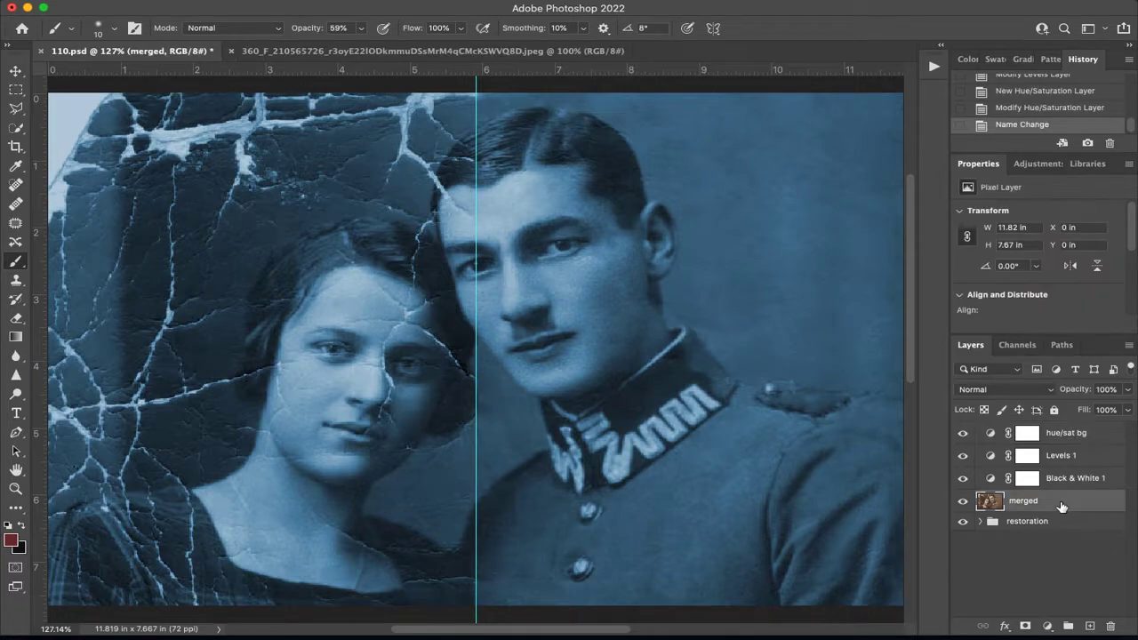
left_click(15, 146)
left_click(15, 127)
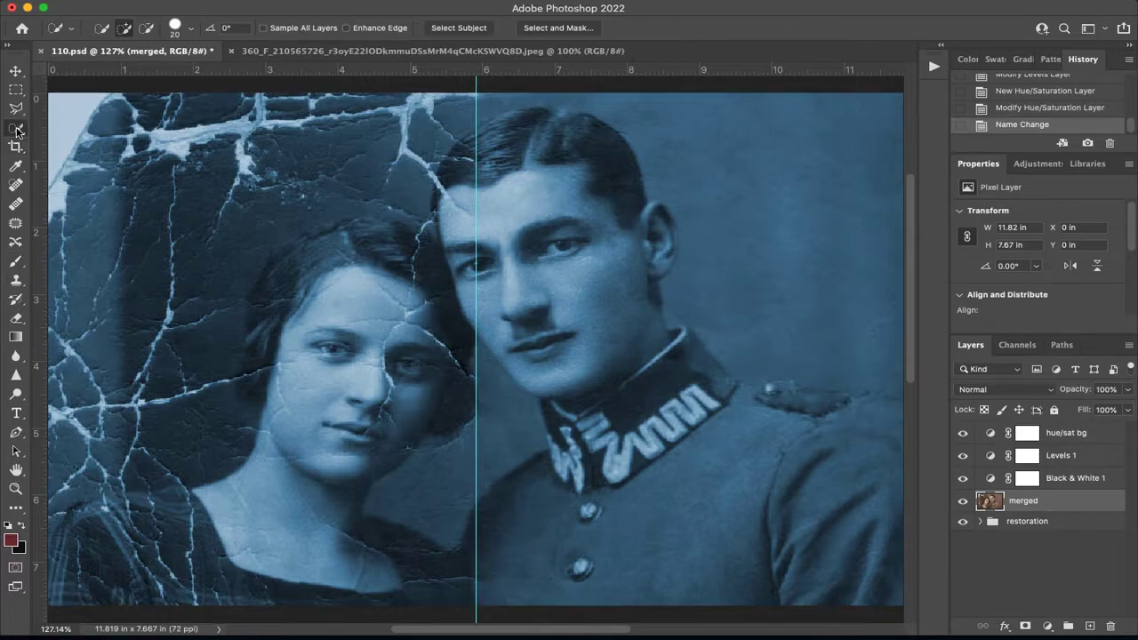
mouse_move(554, 247)
left_mouse_down()
mouse_move(546, 150)
mouse_move(555, 164)
mouse_move(539, 152)
mouse_move(502, 162)
mouse_move(488, 172)
mouse_move(616, 358)
mouse_move(755, 464)
mouse_move(877, 494)
mouse_move(525, 549)
left_mouse_up()
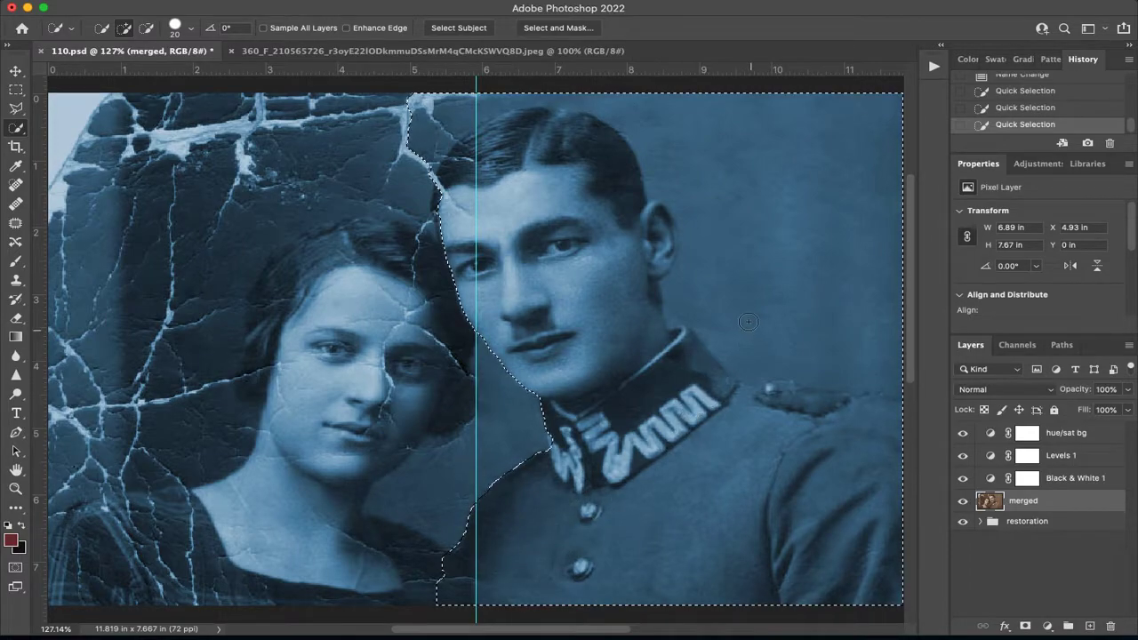
Subtract the background from the selection around the man's head and shoulder, and restore the selection along the top of his hair.
key("alt")
key("alt")
left_click(145, 31)
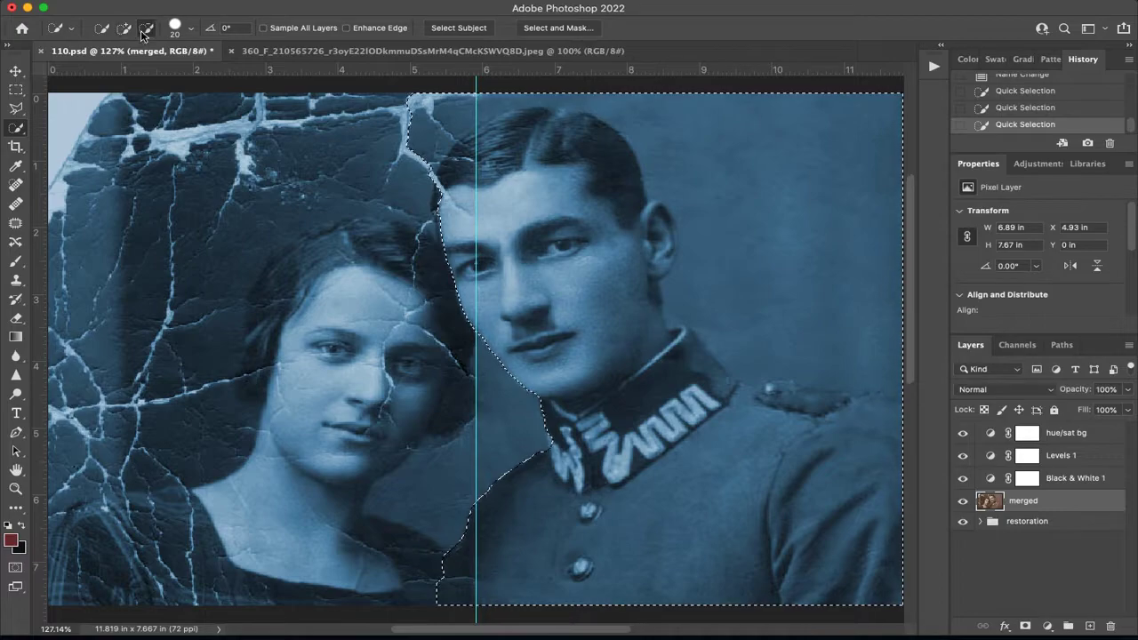
mouse_move(756, 285)
left_mouse_down()
mouse_move(774, 207)
mouse_move(754, 83)
mouse_move(838, 86)
left_mouse_up()
mouse_move(555, 87)
left_mouse_down()
mouse_move(489, 96)
mouse_move(510, 121)
left_mouse_up()
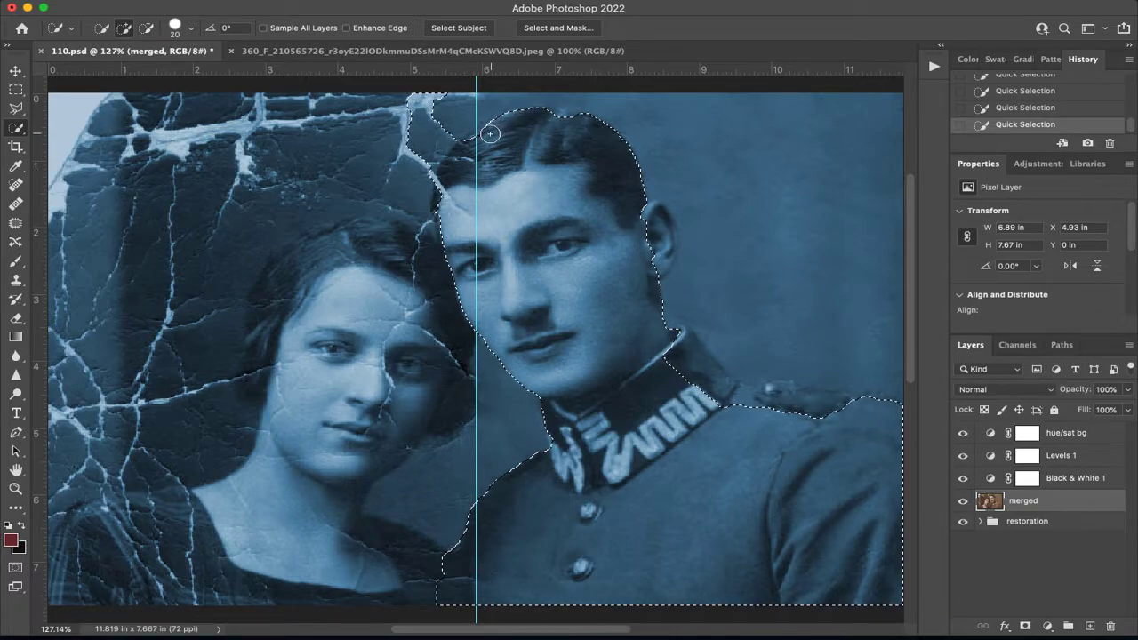
left_click_drag(567, 122, 557, 118)
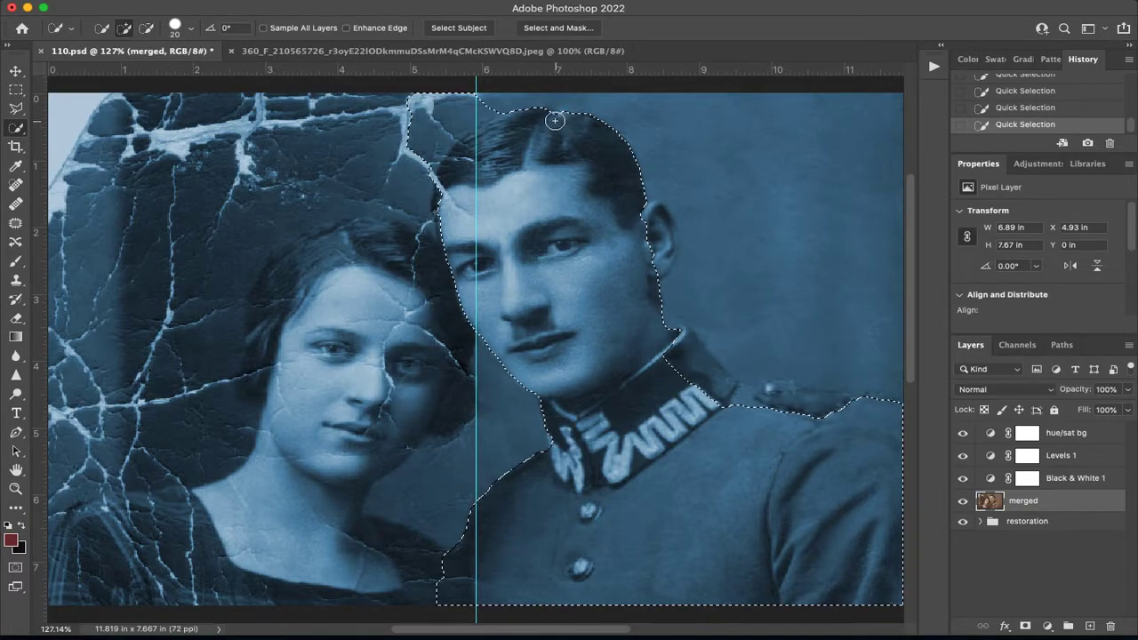
Refine the selection to include the man's ear, the back of his collar and the epaulette along his shoulder.
left_click_drag(661, 255, 660, 228)
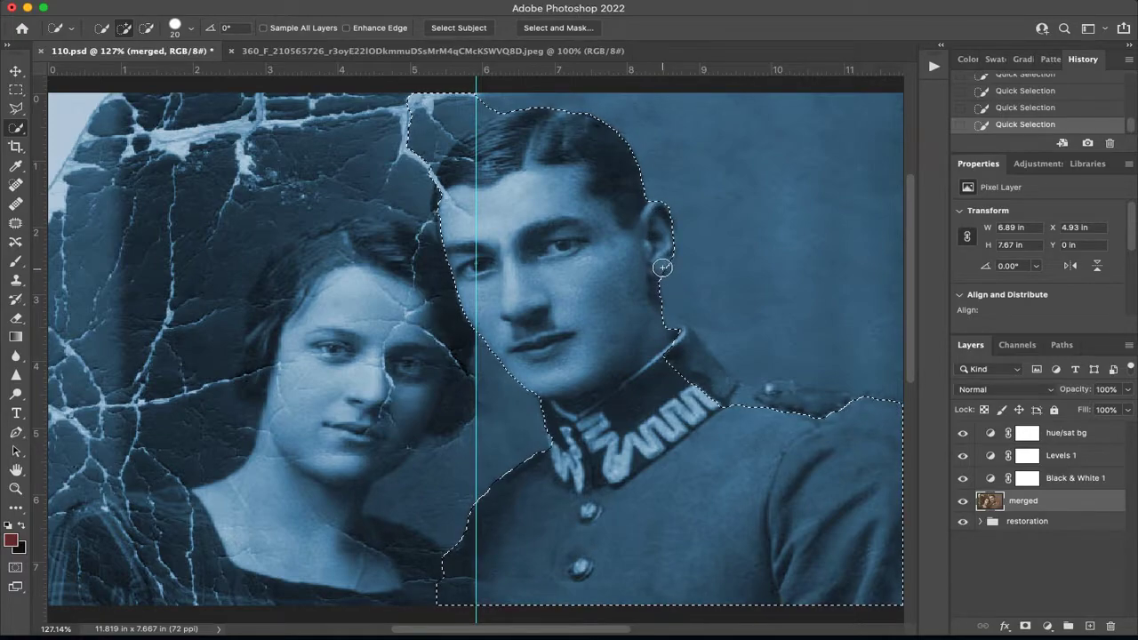
left_click_drag(791, 400, 829, 405)
mouse_move(736, 392)
left_mouse_down()
mouse_move(690, 375)
mouse_move(685, 339)
mouse_move(654, 326)
left_mouse_up()
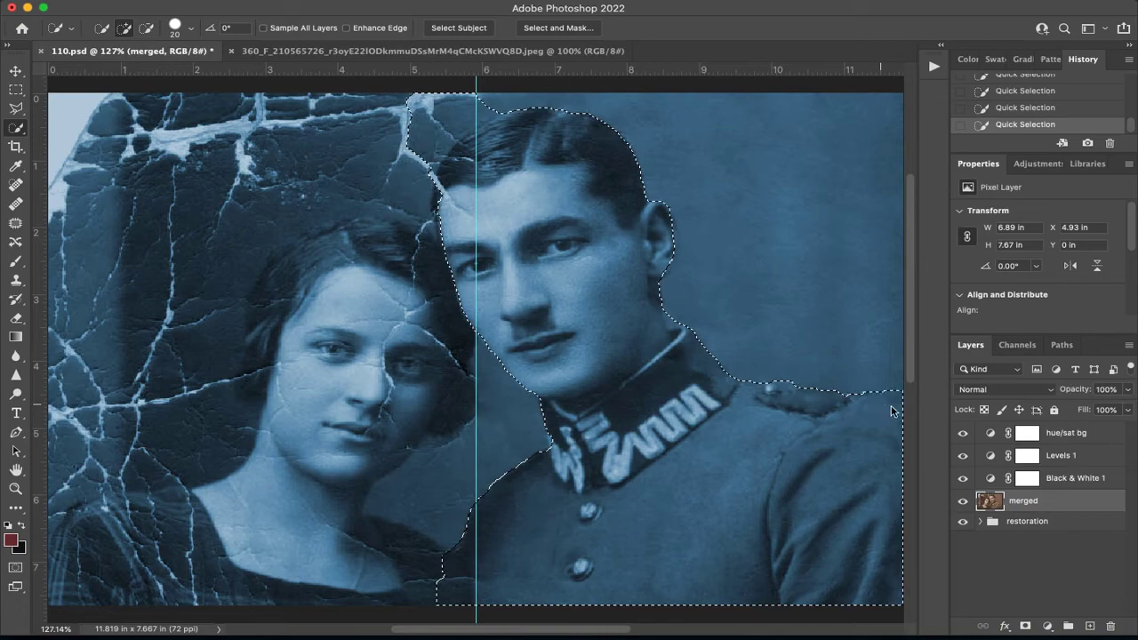
key("alt")
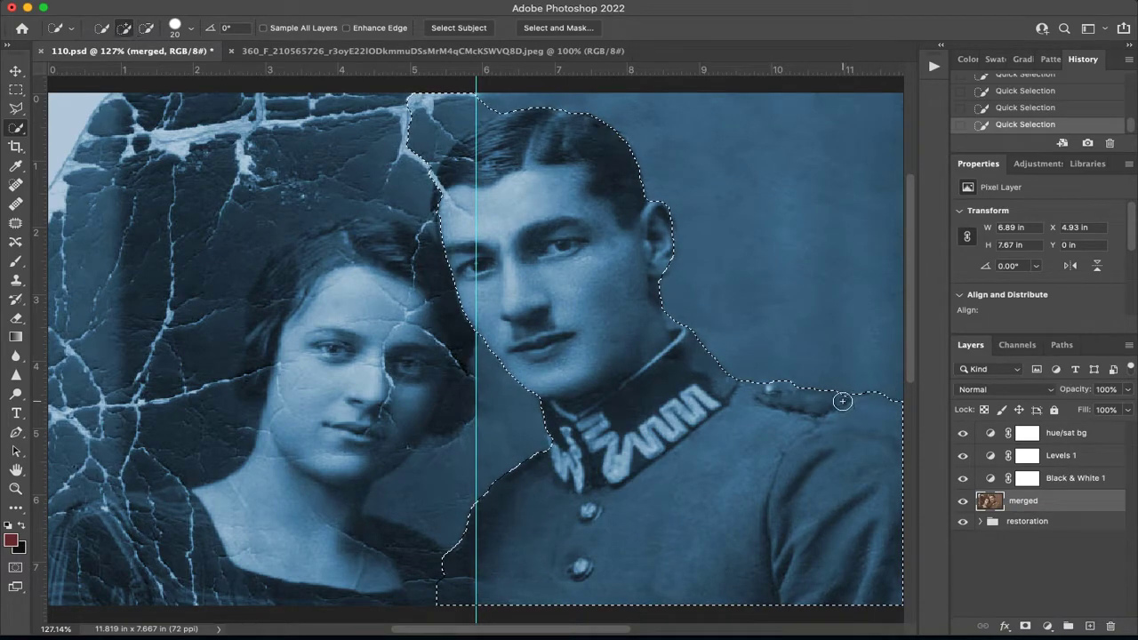
key("alt")
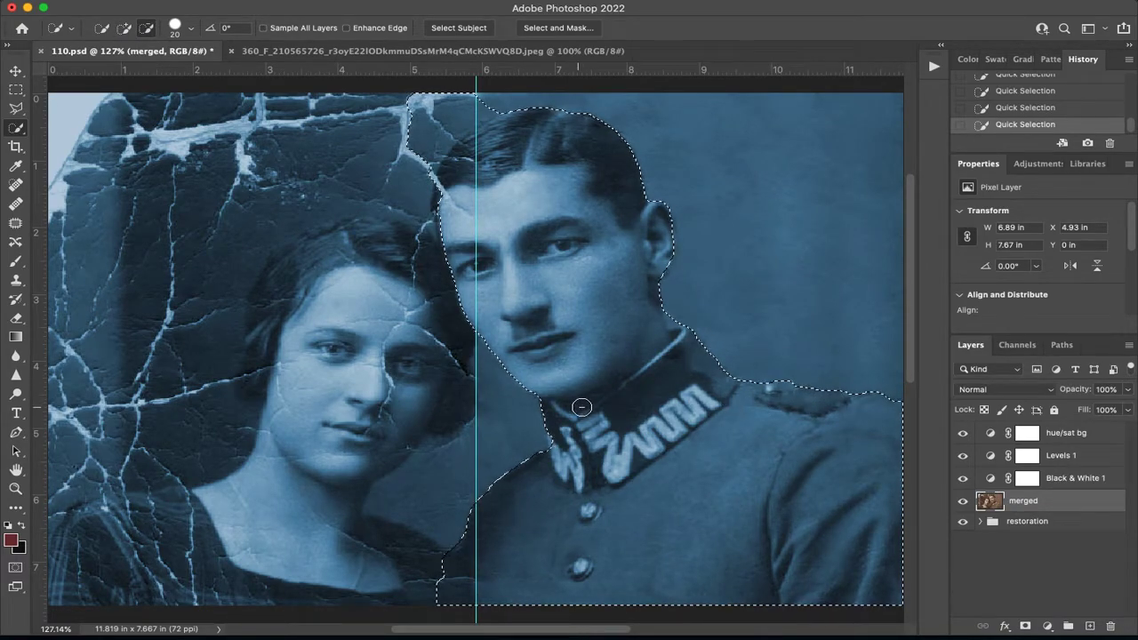
On the hue/sat bg layer mask, paint black over the man's head and collar with a soft 90 px brush at 100% opacity.
left_click(1029, 433)
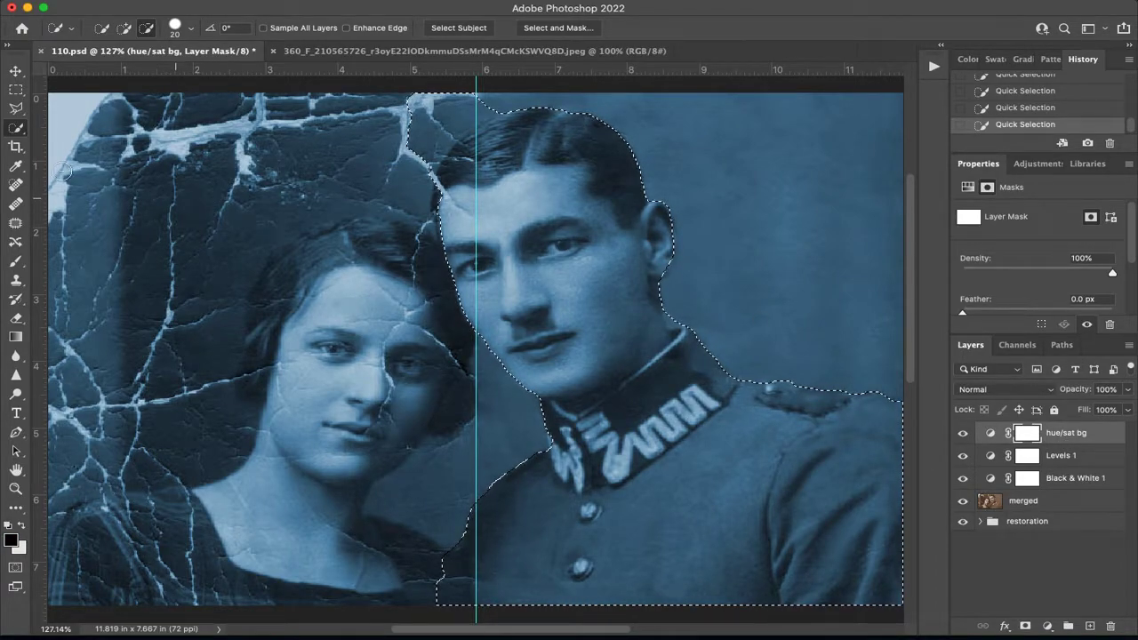
left_click(19, 263)
key("bracketright")
key("bracketright")
key("bracketright")
key("bracketright")
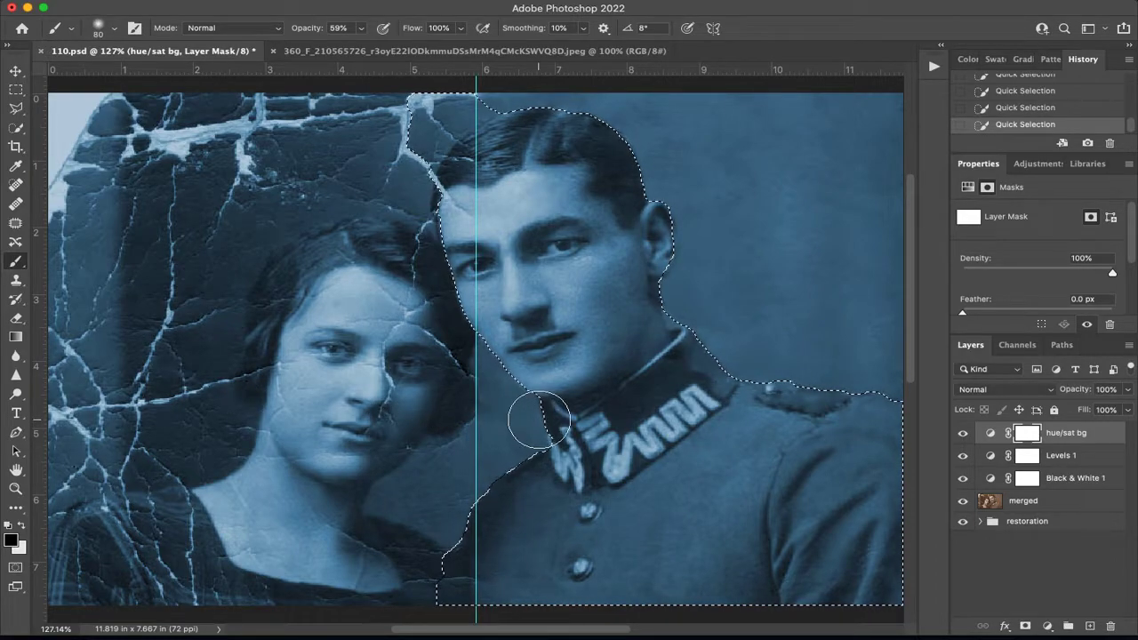
left_click(361, 27)
left_click_drag(371, 52, 397, 46)
left_click(688, 403)
mouse_move(688, 403)
left_mouse_down()
mouse_move(771, 298)
mouse_move(688, 259)
mouse_move(749, 196)
mouse_move(538, 210)
mouse_move(591, 183)
mouse_move(445, 165)
mouse_move(341, 168)
left_mouse_up()
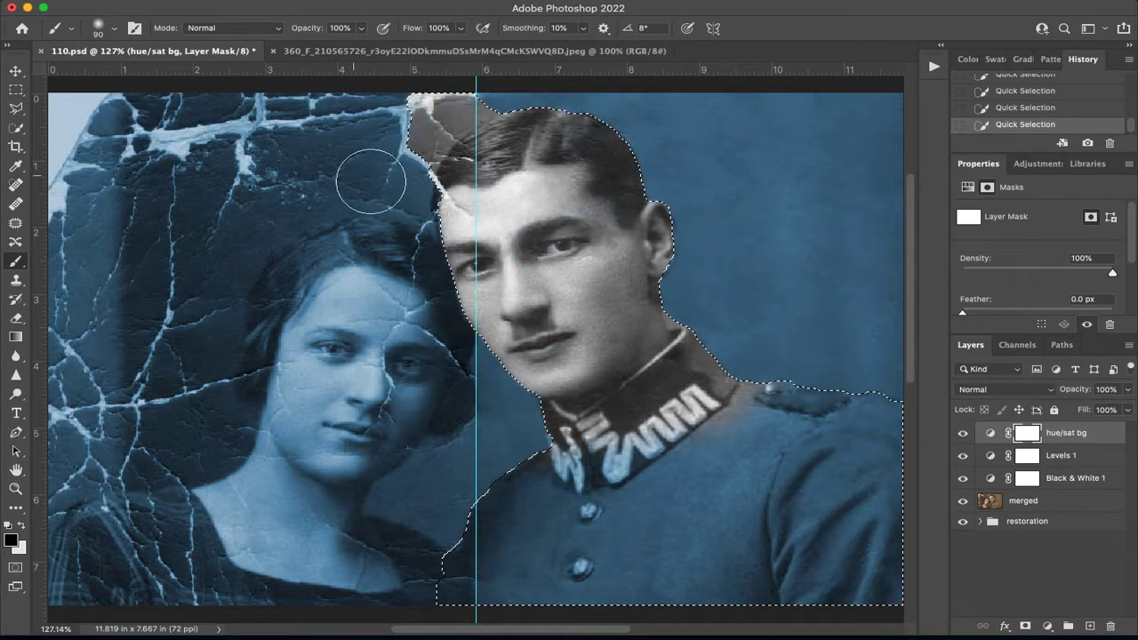
Paint black on the mask over the rest of the man's uniform and remove the selection.
mouse_move(480, 461)
left_mouse_down()
mouse_move(543, 496)
mouse_move(918, 584)
left_mouse_up()
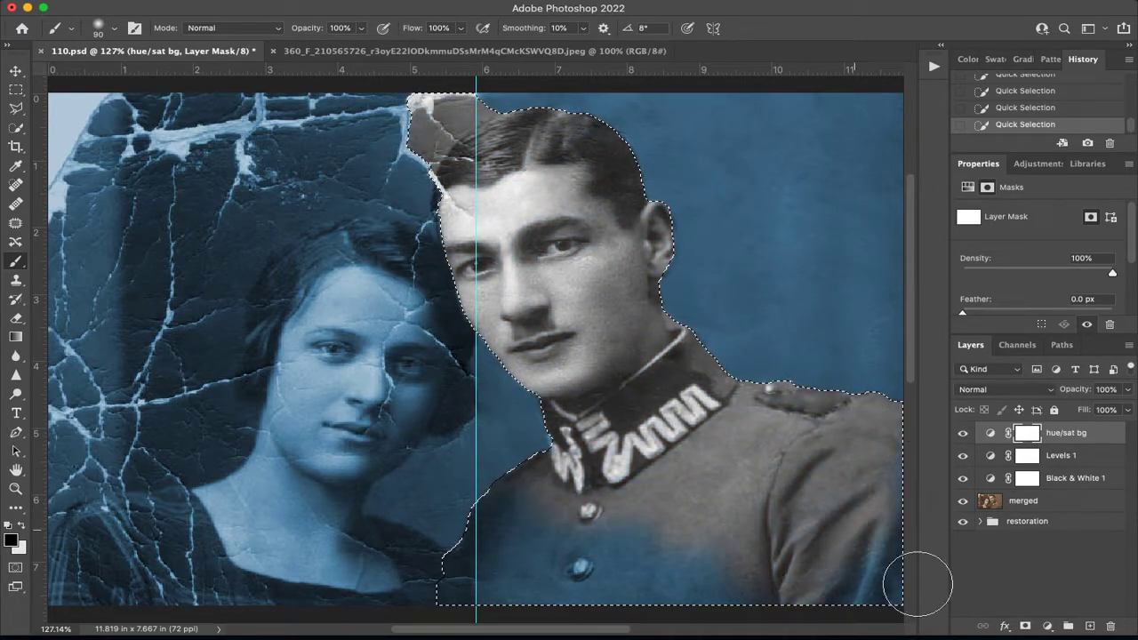
mouse_move(881, 482)
left_mouse_down()
mouse_move(905, 589)
mouse_move(474, 609)
left_mouse_up()
left_click(627, 533)
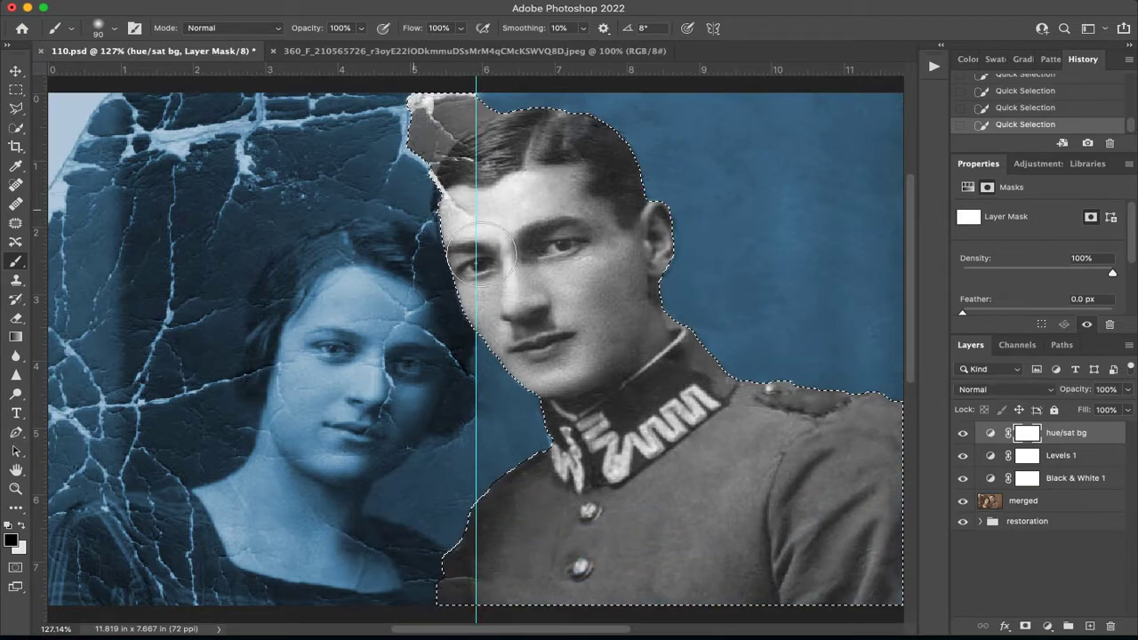
key("super+d")
key("super+1")
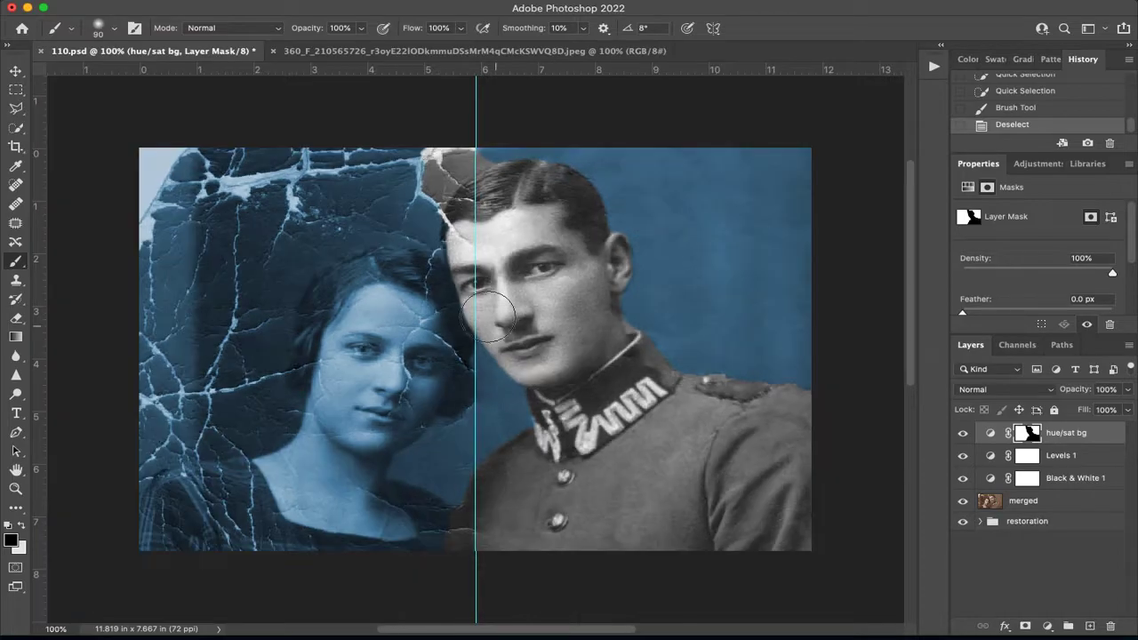
Make a rectangular marquee selection of the cracked half of the photo with the woman, up to the vertical guide.
left_click(16, 89)
mouse_move(139, 148)
left_mouse_down()
mouse_move(540, 545)
mouse_move(480, 604)
left_mouse_up()
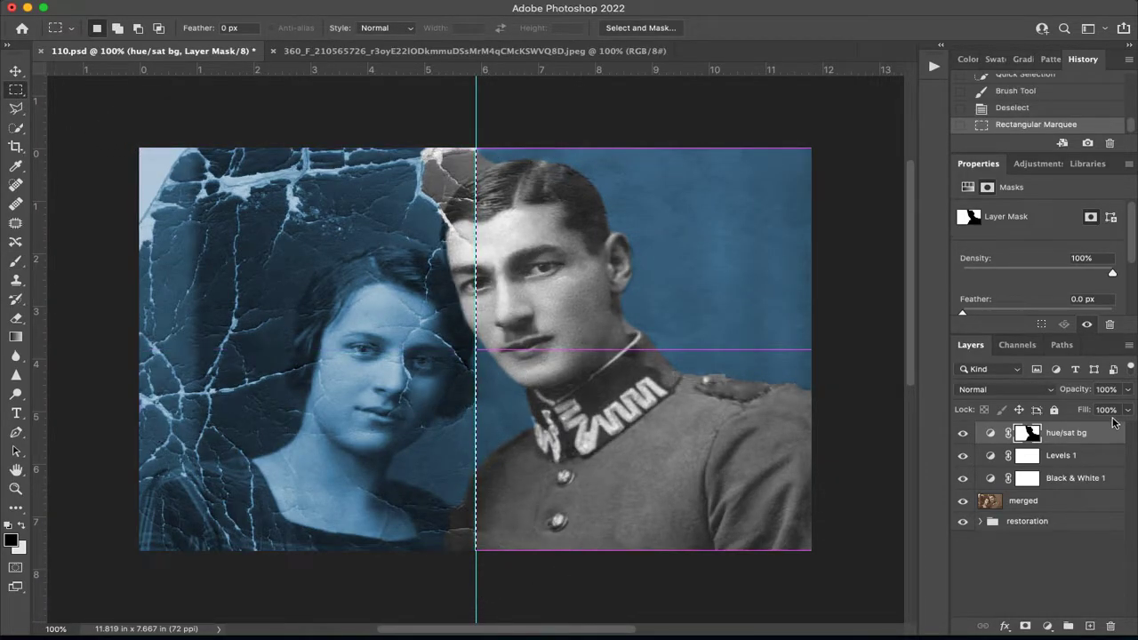
left_click_drag(76, 112, 473, 596)
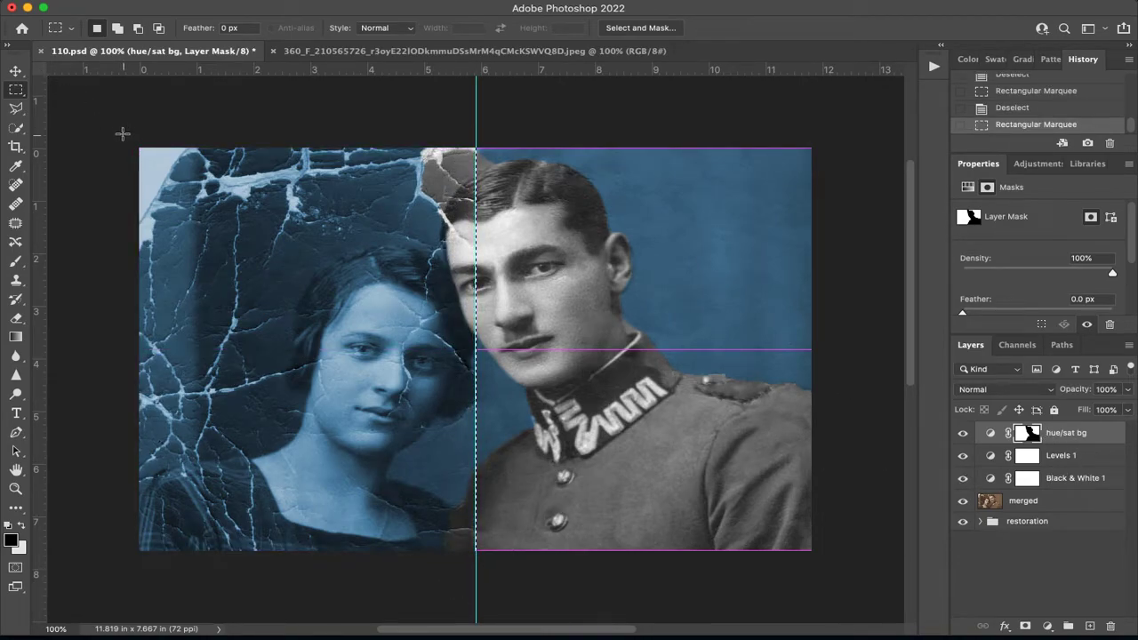
left_click(15, 260)
mouse_move(125, 184)
left_mouse_down()
mouse_move(191, 404)
mouse_move(303, 376)
mouse_move(338, 236)
left_mouse_up()
key("super+z")
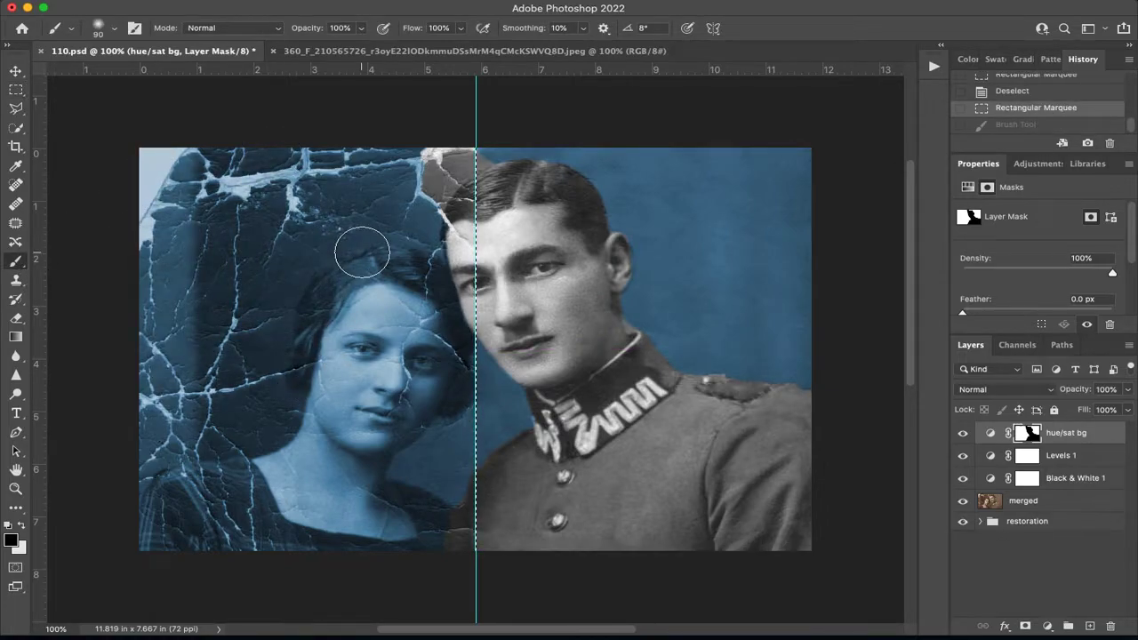
Fill the selected half of the hue/sat bg mask with black at 100% opacity in Normal mode, and deselect.
key("shift+BackSpace")
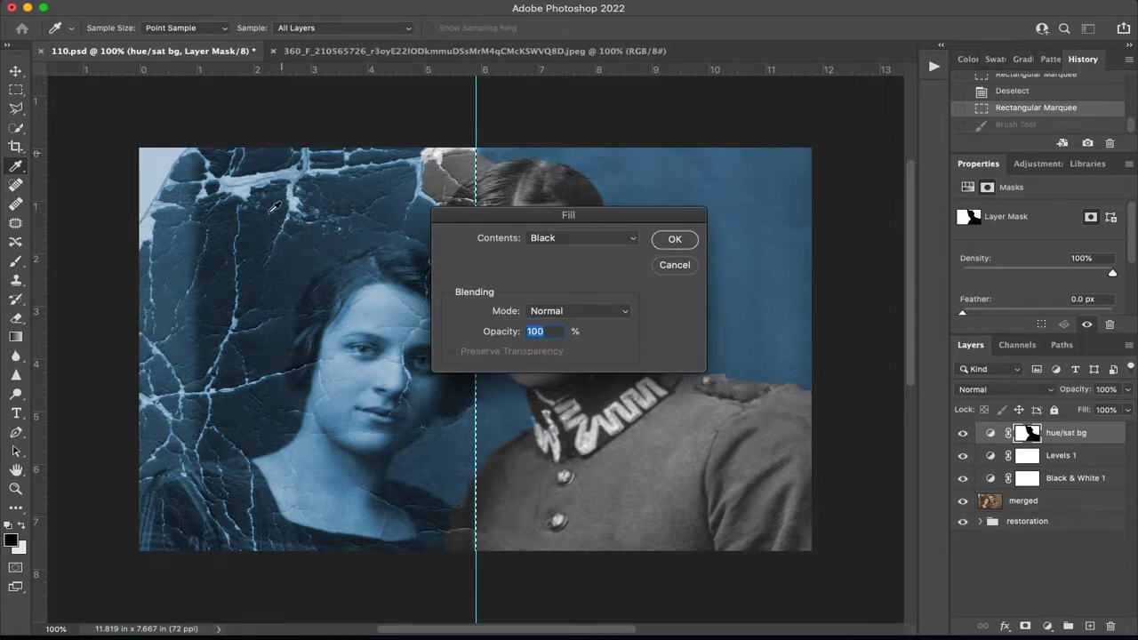
left_click(689, 248)
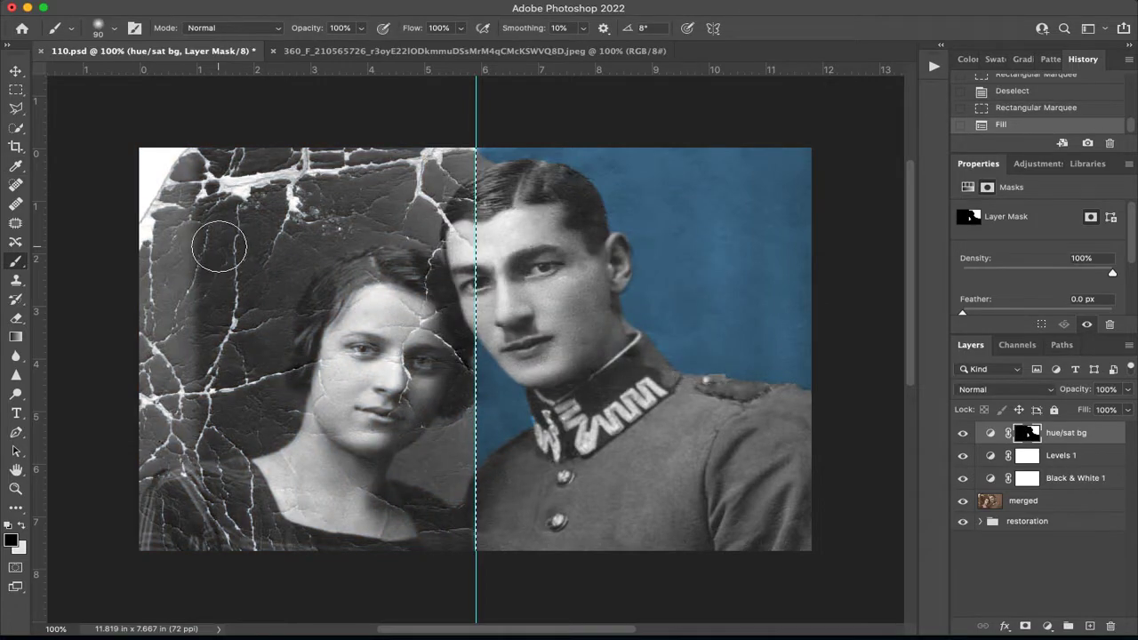
key("ctrl+d")
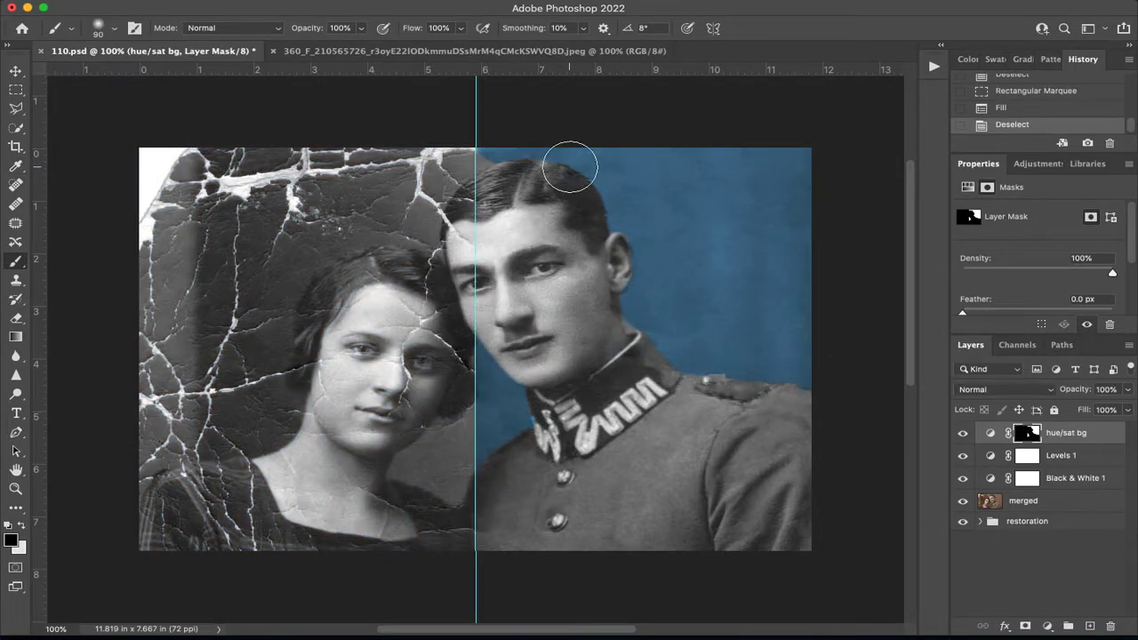
Paint white on the mask with a smaller brush to restore the blue background above the man's hair beside the guide.
key("super+plus")
key("super+plus")
left_click_drag(613, 172, 583, 432)
left_click_drag(580, 216, 474, 465)
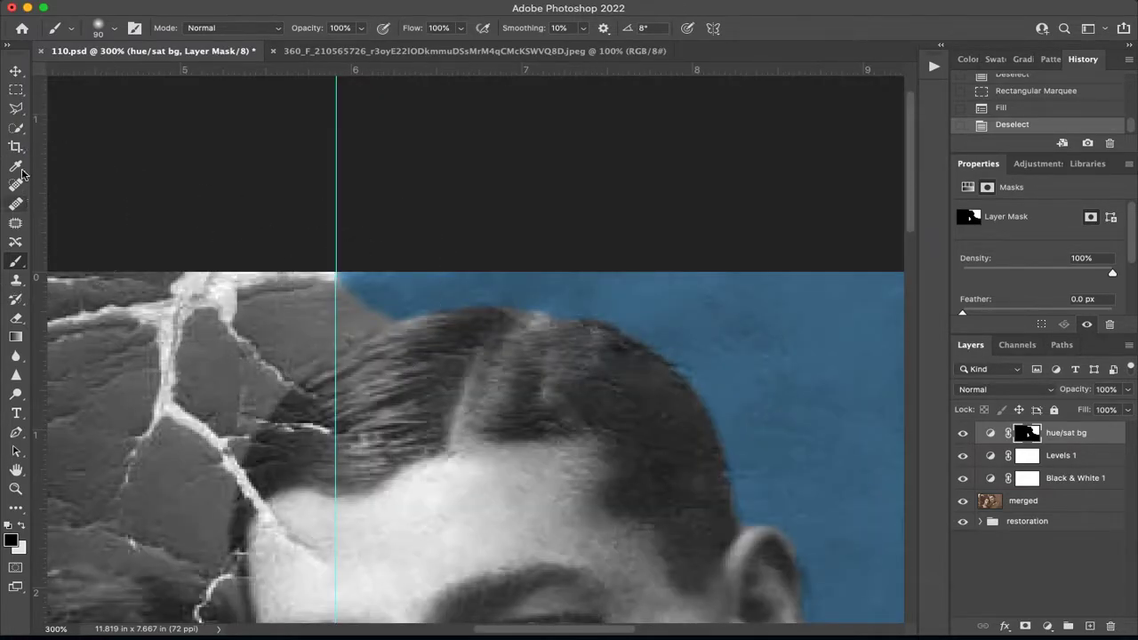
key("x")
key("x")
key("x")
key("x")
key("[")
key("[")
key("[")
key("[")
key("[")
key("[")
key("[")
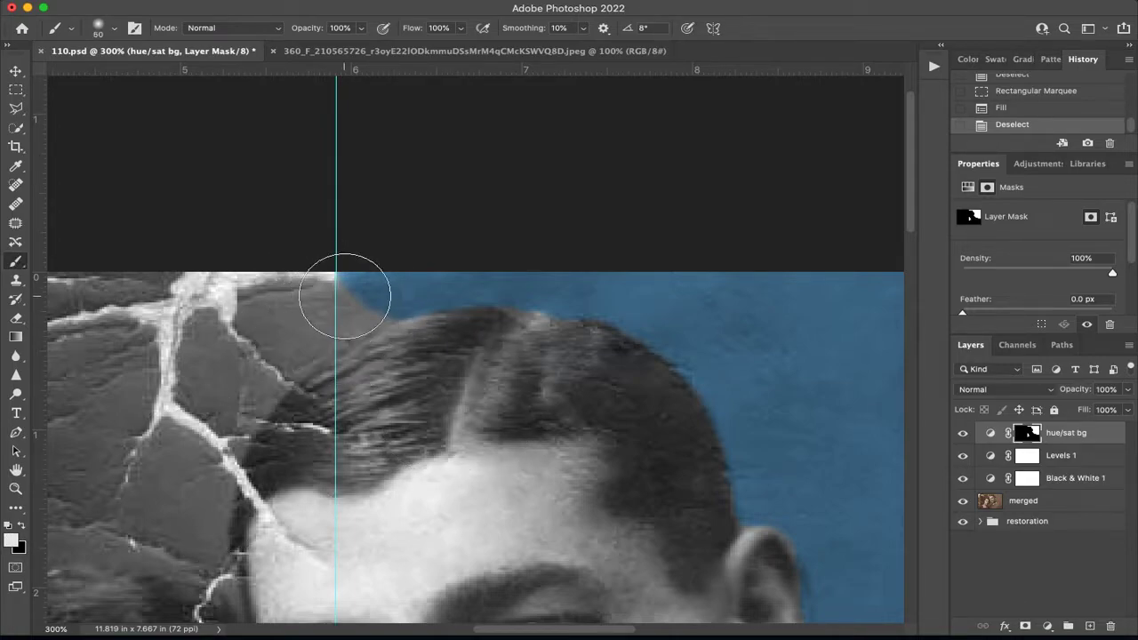
key("bracketleft")
mouse_move(359, 320)
left_mouse_down()
mouse_move(348, 327)
mouse_move(349, 260)
left_mouse_up()
mouse_move(391, 312)
left_mouse_down()
mouse_move(346, 331)
mouse_move(366, 292)
mouse_move(376, 311)
mouse_move(350, 325)
left_mouse_up()
Paint black on the mask with a 10 px brush to remove the blue tint along the outer edge of the man's ear.
left_click_drag(479, 375, 195, 276)
key("x")
mouse_move(320, 234)
left_mouse_down()
mouse_move(185, 219)
mouse_move(210, 266)
mouse_move(181, 221)
mouse_move(105, 231)
left_mouse_up()
scroll(181, 217, "down", 3)
scroll(181, 217, "right", 5)
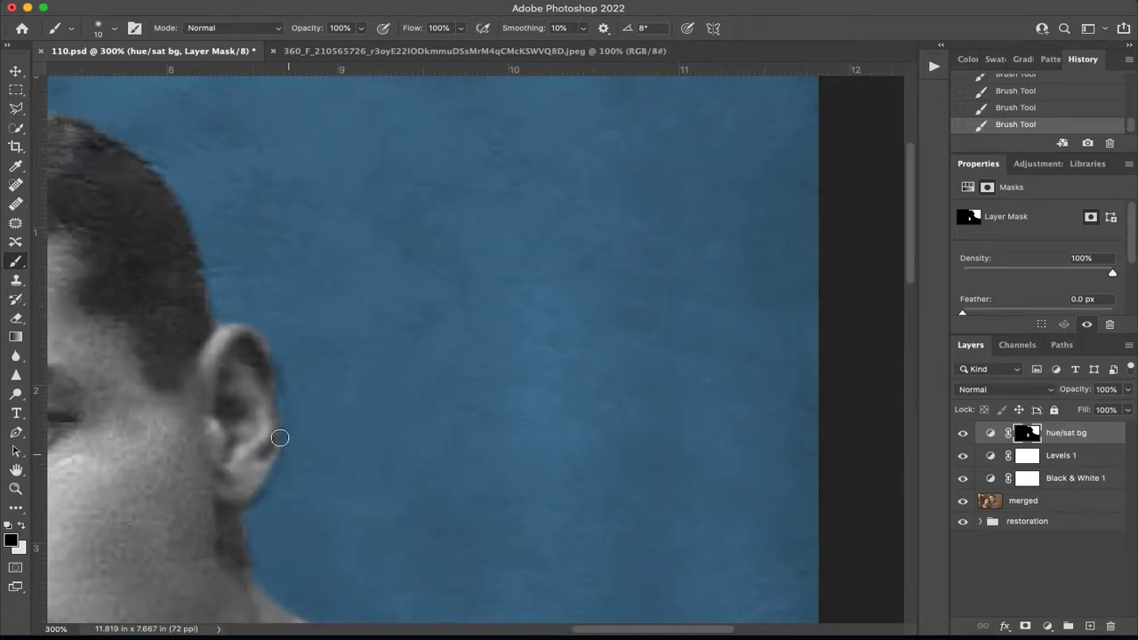
left_click_drag(277, 435, 265, 359)
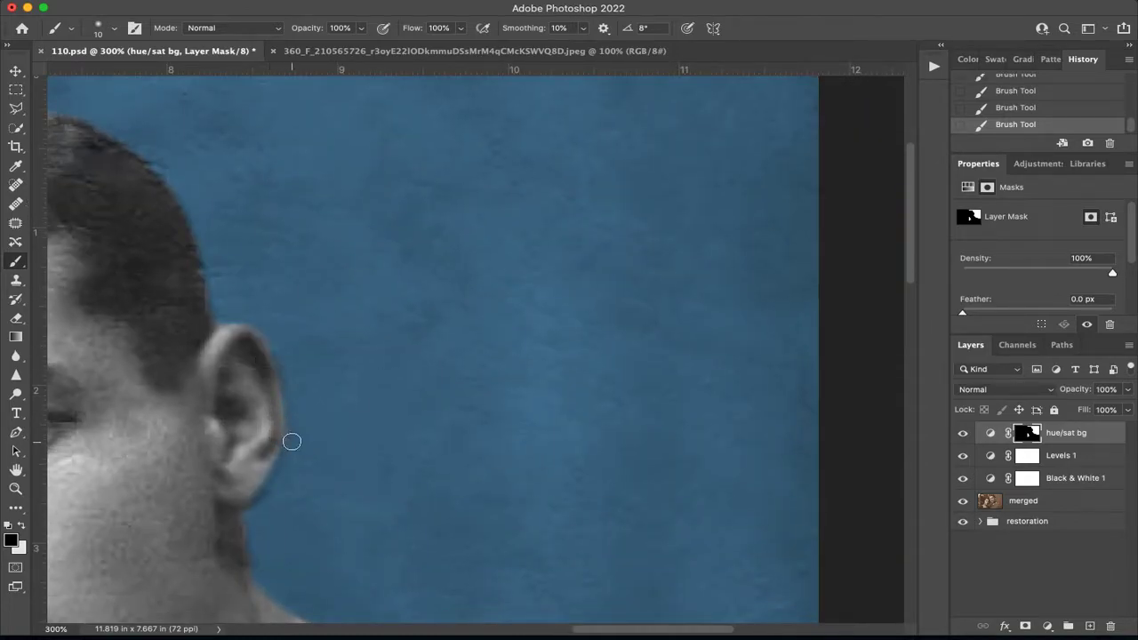
left_click_drag(282, 430, 263, 356)
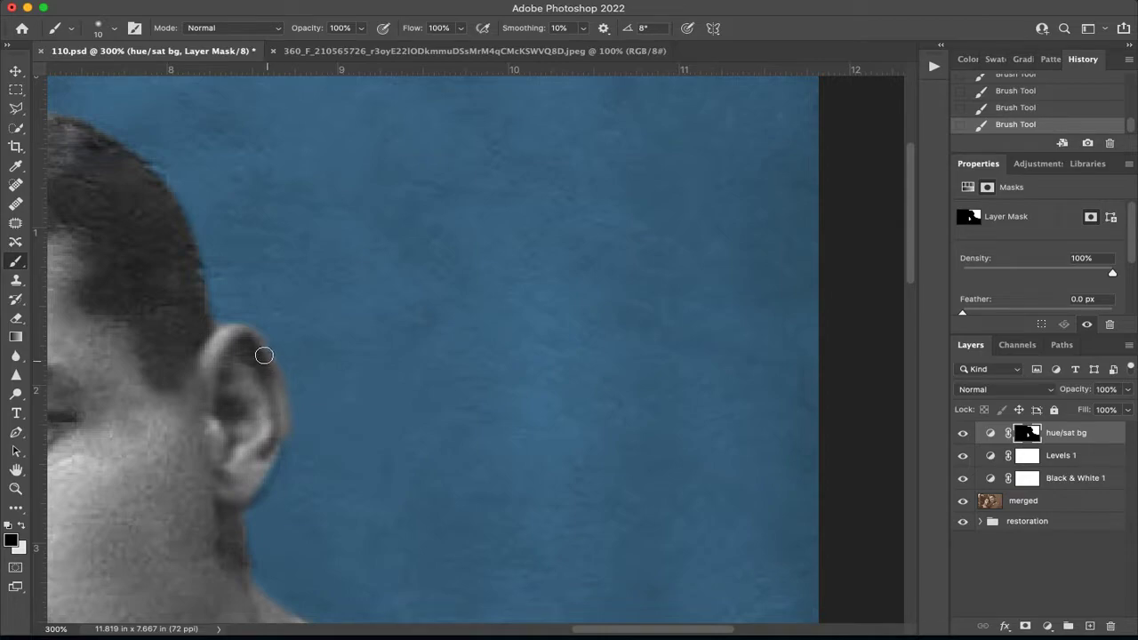
Clean the blue tint off the lower edge of the ear by painting black on the mask with a 7 px, 0% hardness brush.
key("x")
key("bracketleft")
key("bracketleft")
key("bracketleft")
key("x")
left_click(114, 27)
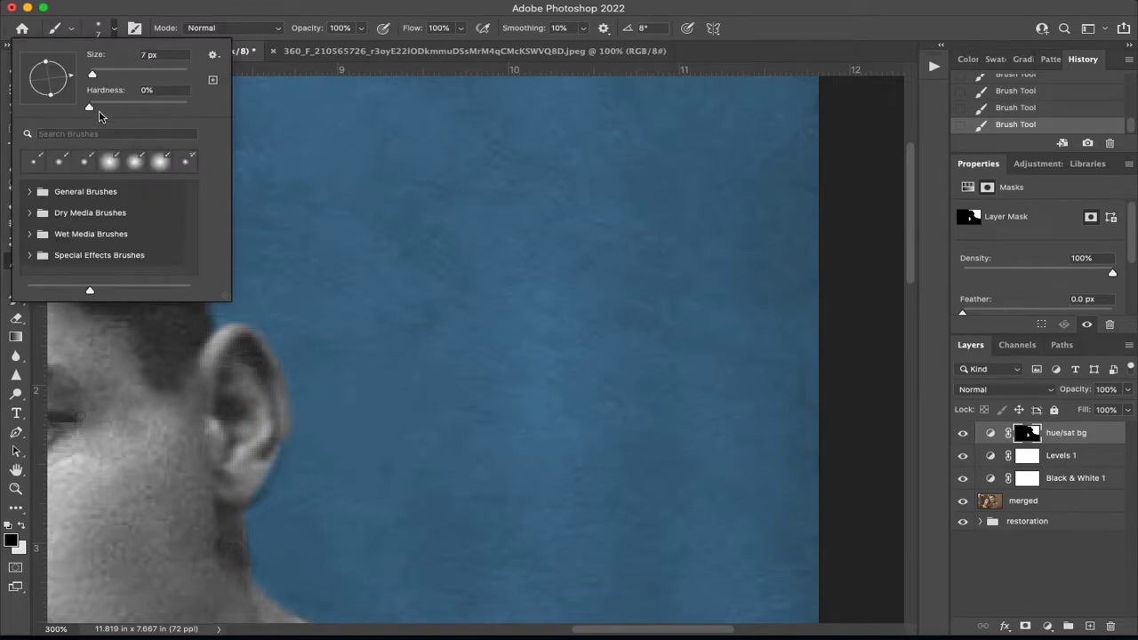
left_click(181, 487)
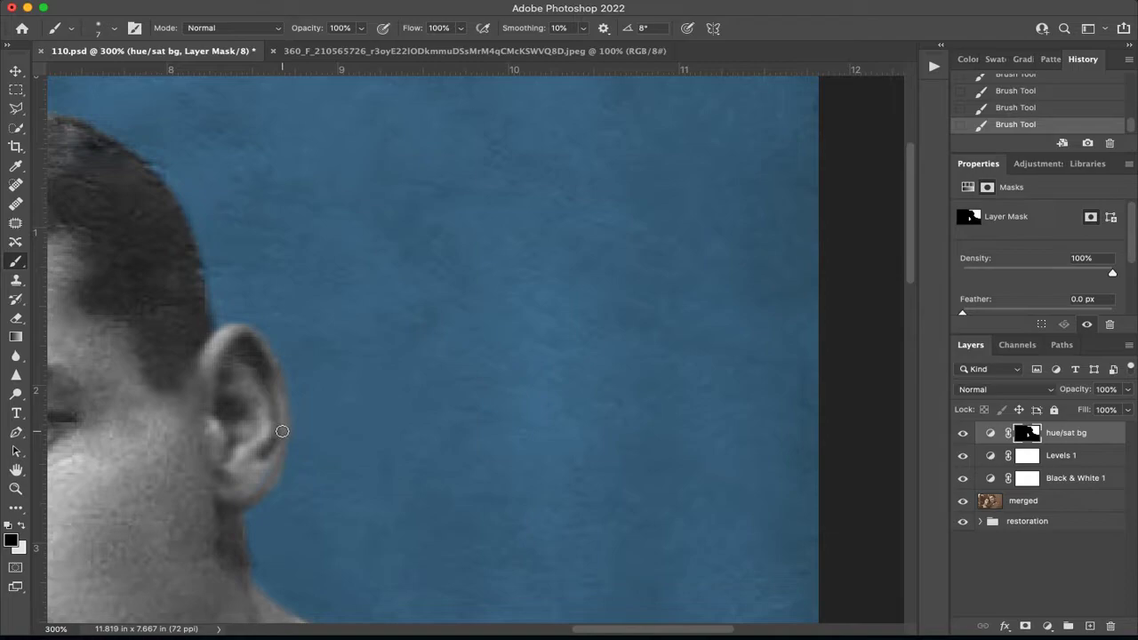
Paint white on the mask with the 7 px brush to restore the blue background between the man's neck and collar.
left_click_drag(245, 506, 140, 202)
key("x")
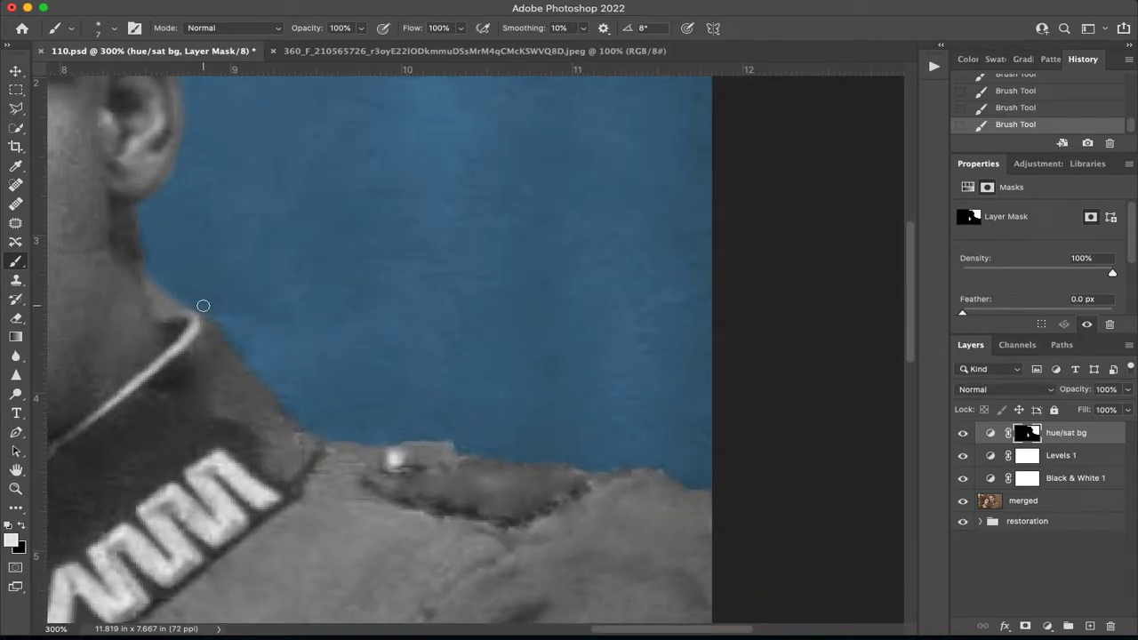
mouse_move(183, 305)
left_mouse_down()
mouse_move(153, 280)
mouse_move(153, 300)
mouse_move(183, 310)
mouse_move(166, 296)
left_mouse_up()
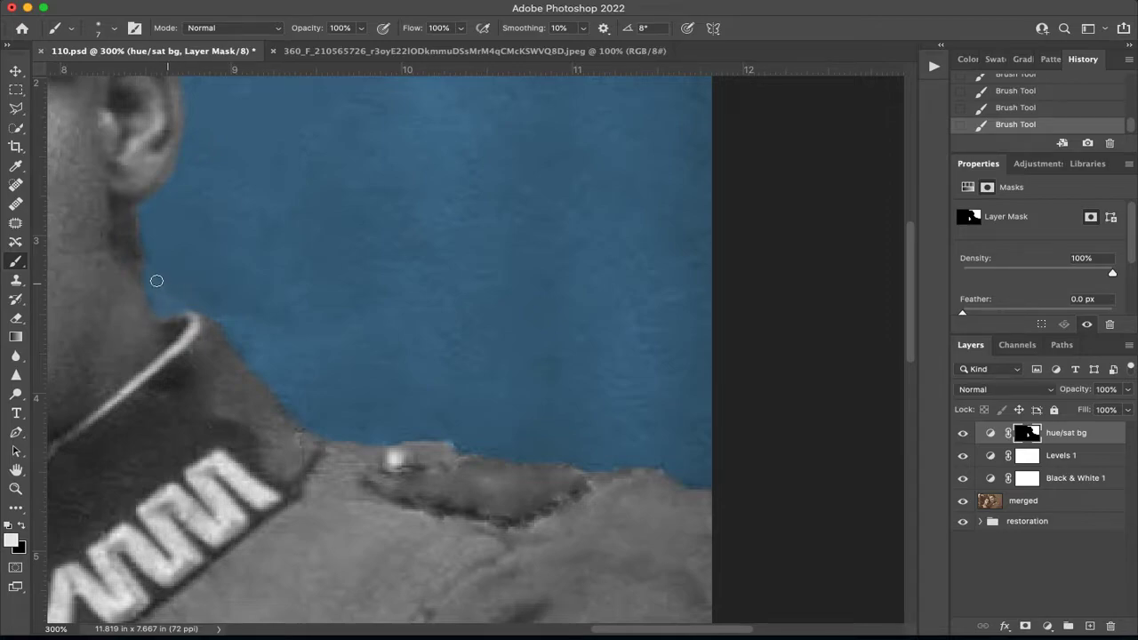
Paint black on the mask with a 9 px brush along the upper edge of the man's shoulder and epaulette.
key("x")
left_click_drag(467, 359, 413, 276)
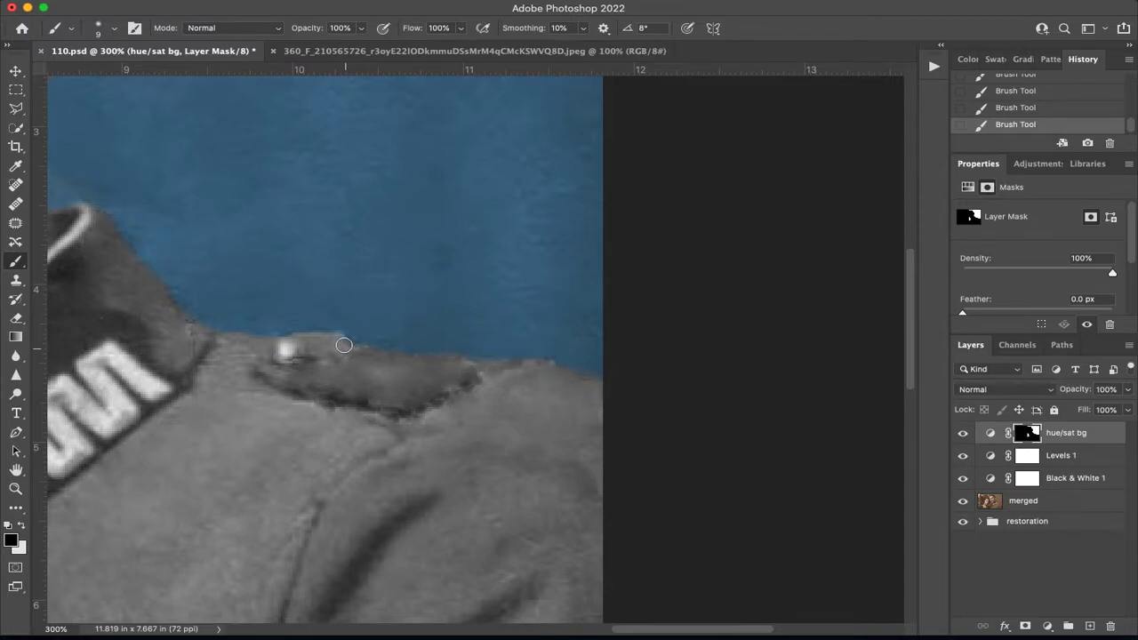
key("super+0")
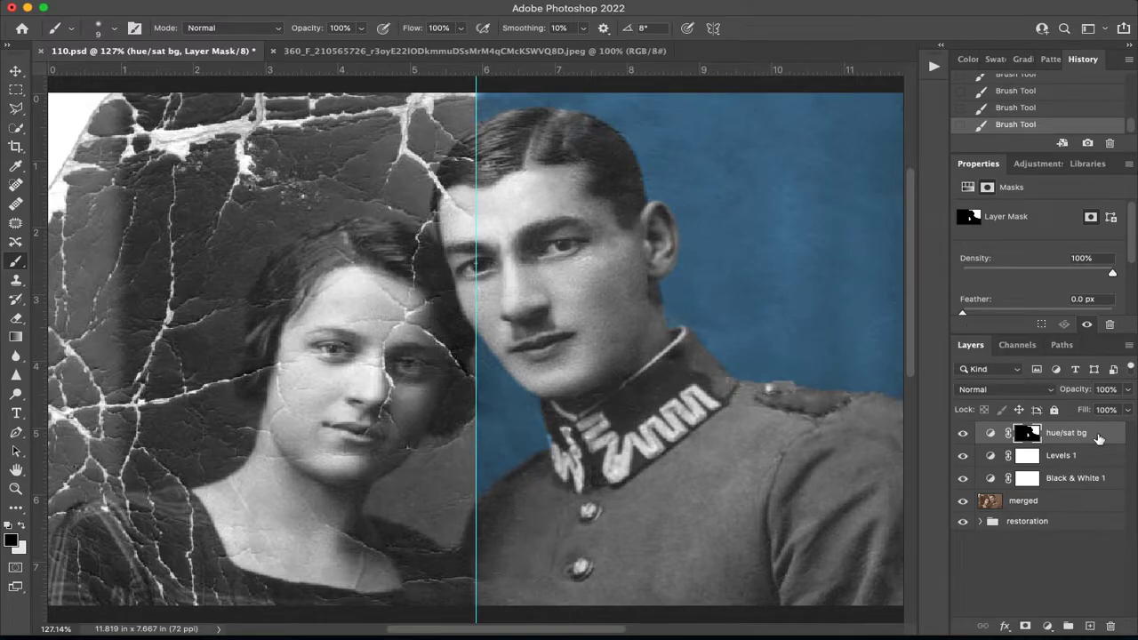
Try a green background on the hue/sat bg layer with saturation 66 and lightness -54, and revert the change.
left_click(990, 433)
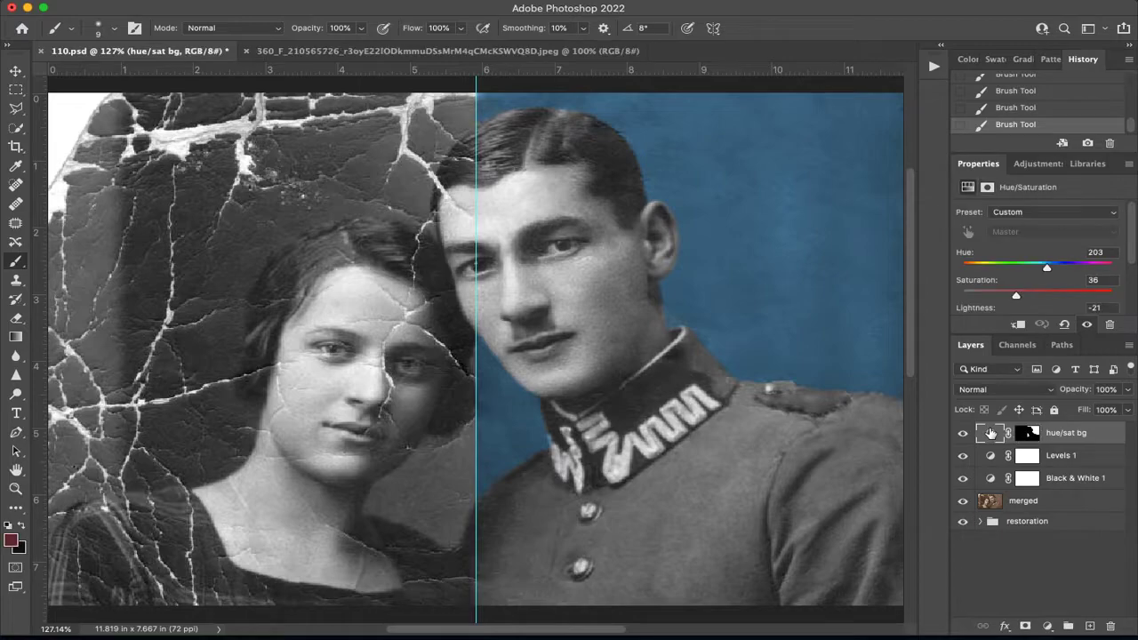
left_click_drag(1054, 271, 1064, 295)
scroll(1060, 280, "down", 2)
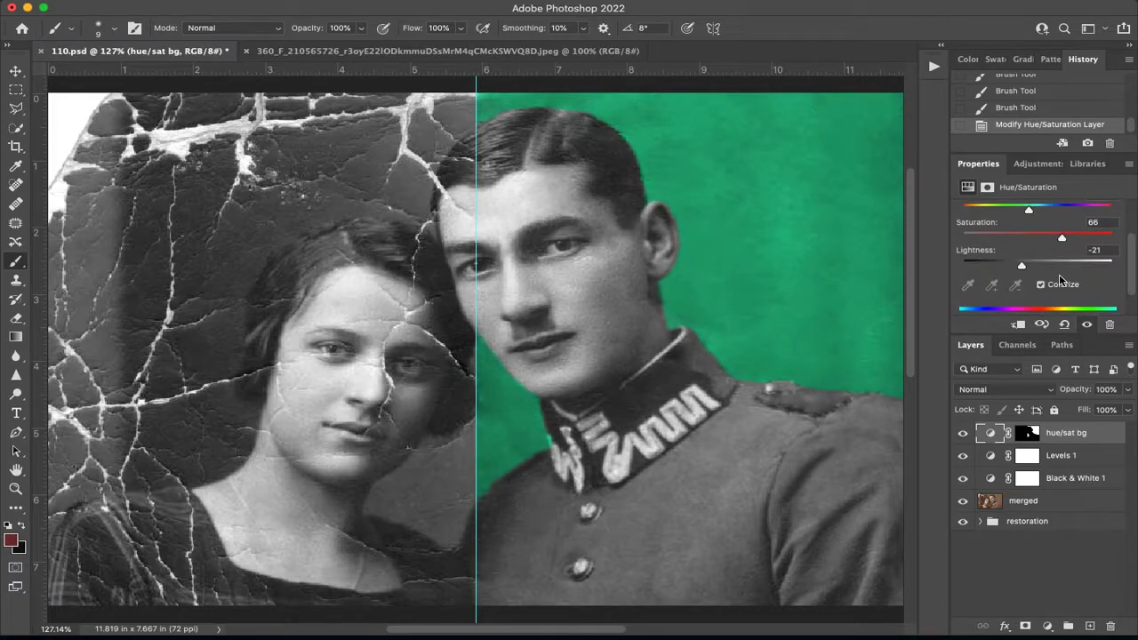
left_click_drag(1017, 265, 997, 261)
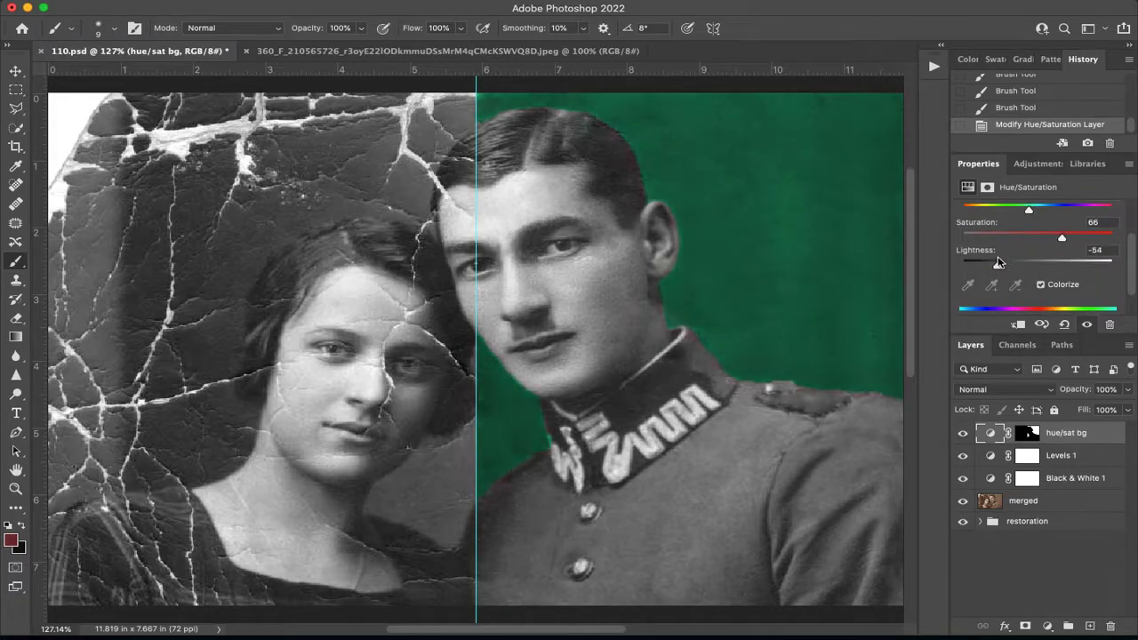
left_click(1027, 109)
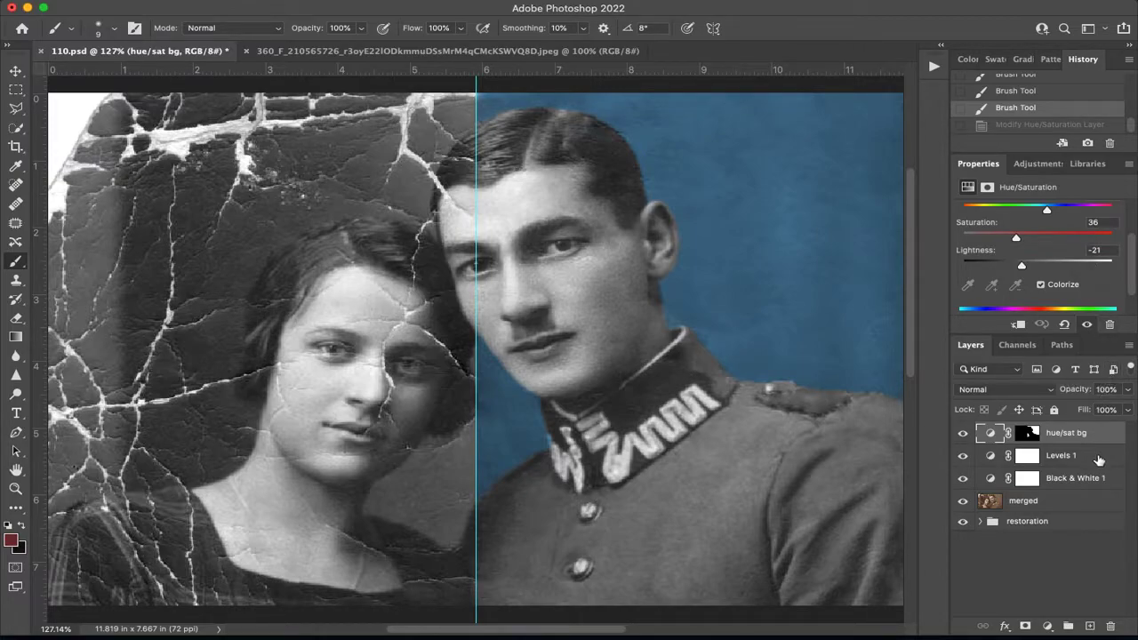
Add a Curves adjustment layer above the hue/sat bg layer and enlarge its settings until the whole graph shows.
left_click(1031, 164)
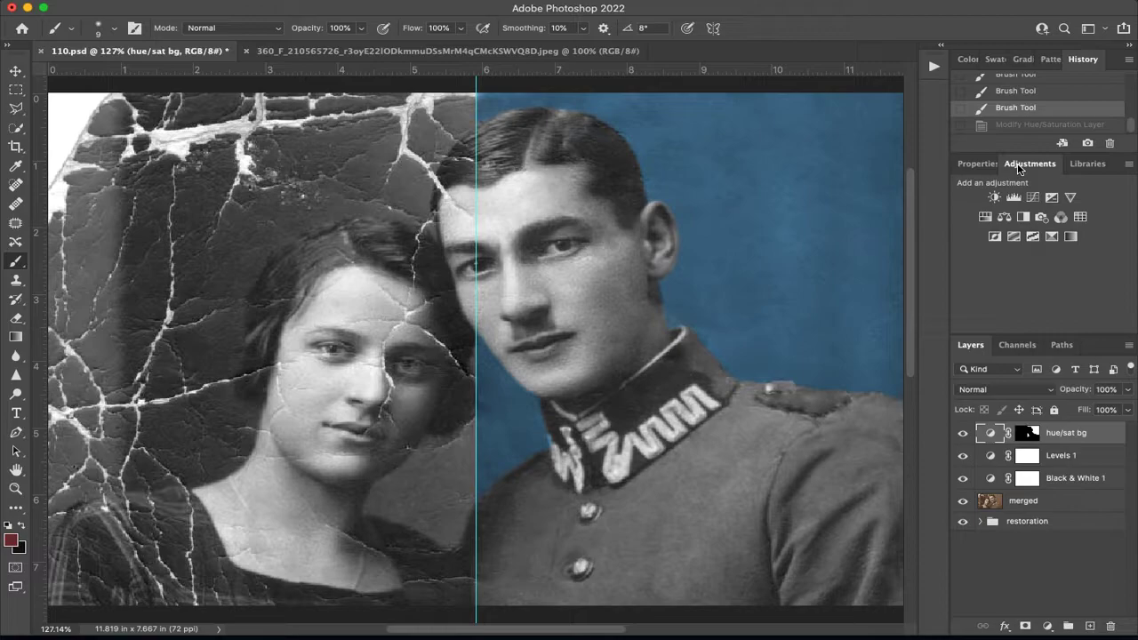
left_click(1034, 199)
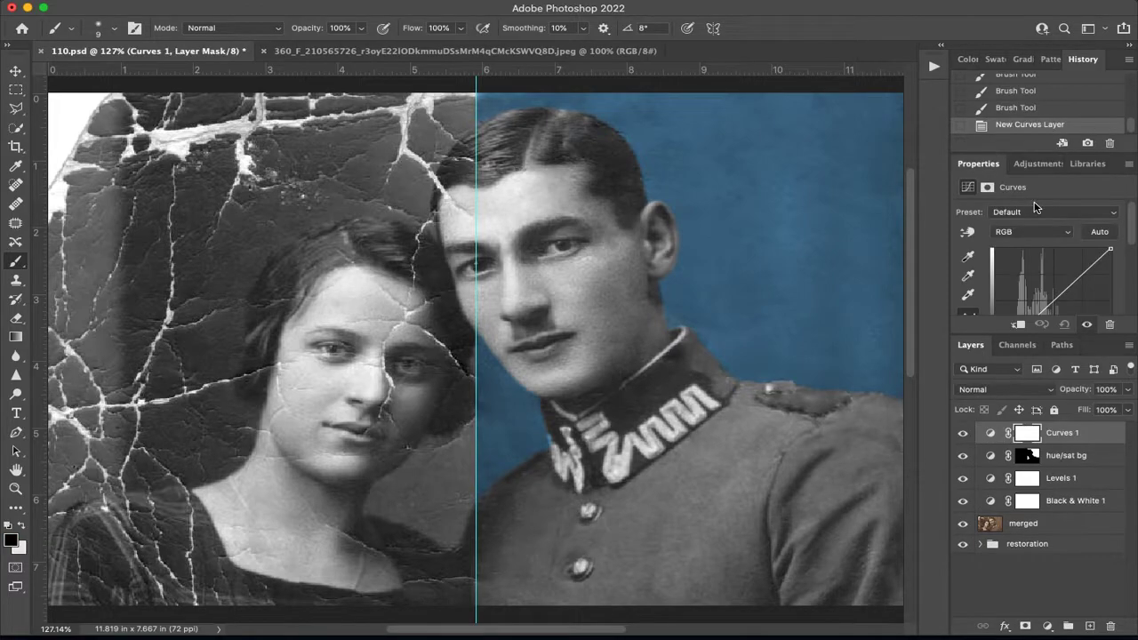
left_click(1083, 455)
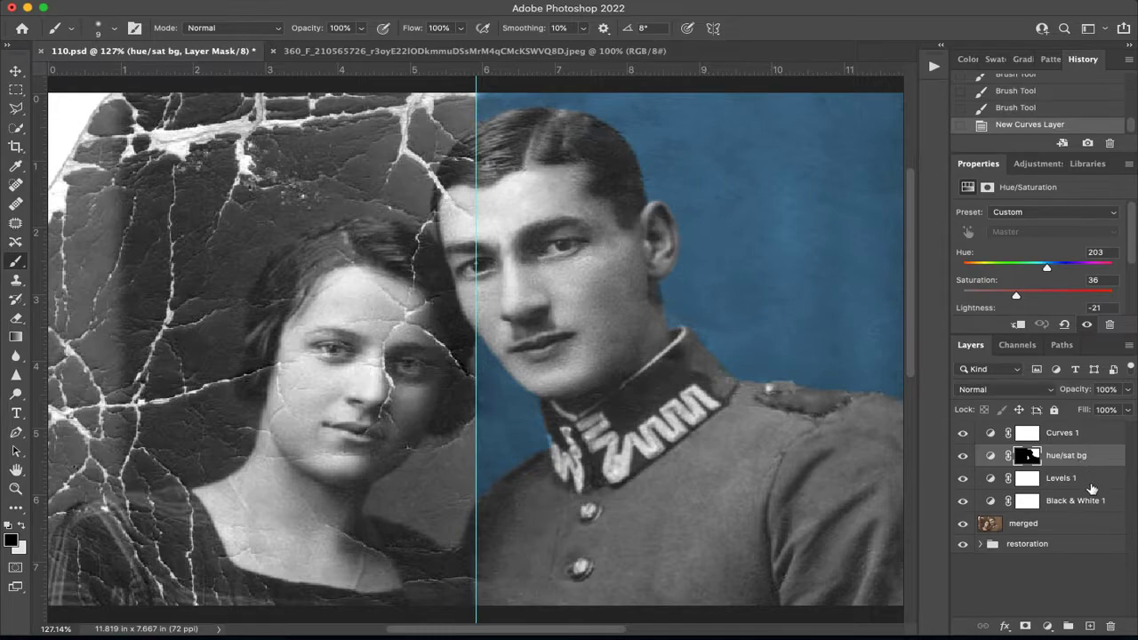
left_click(1091, 485)
left_click(1053, 434)
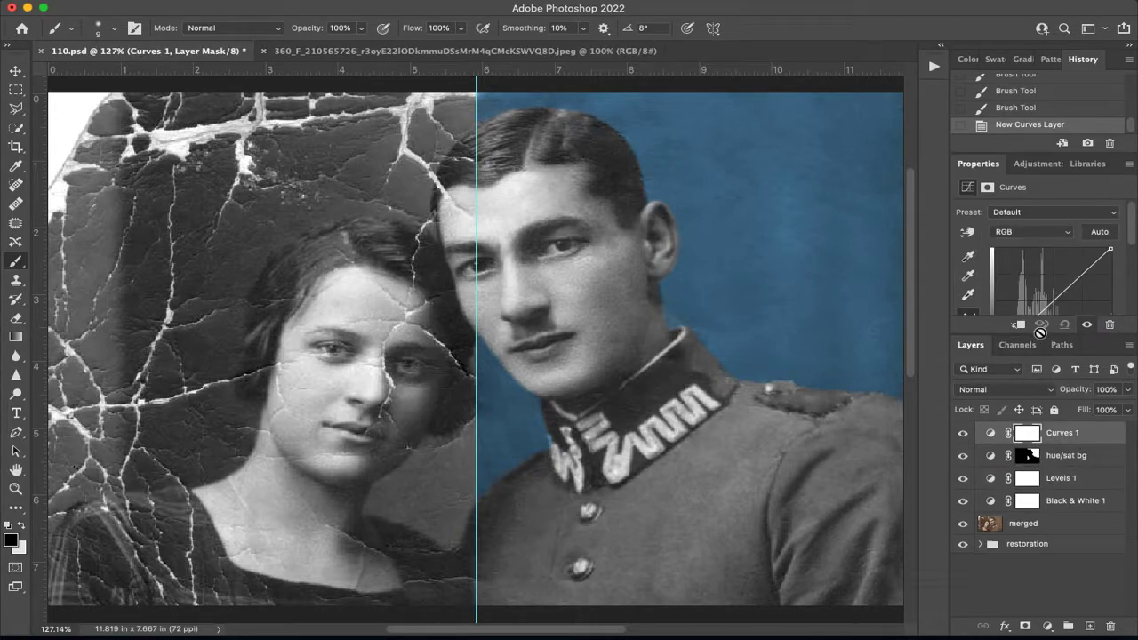
left_click_drag(1039, 336, 1037, 467)
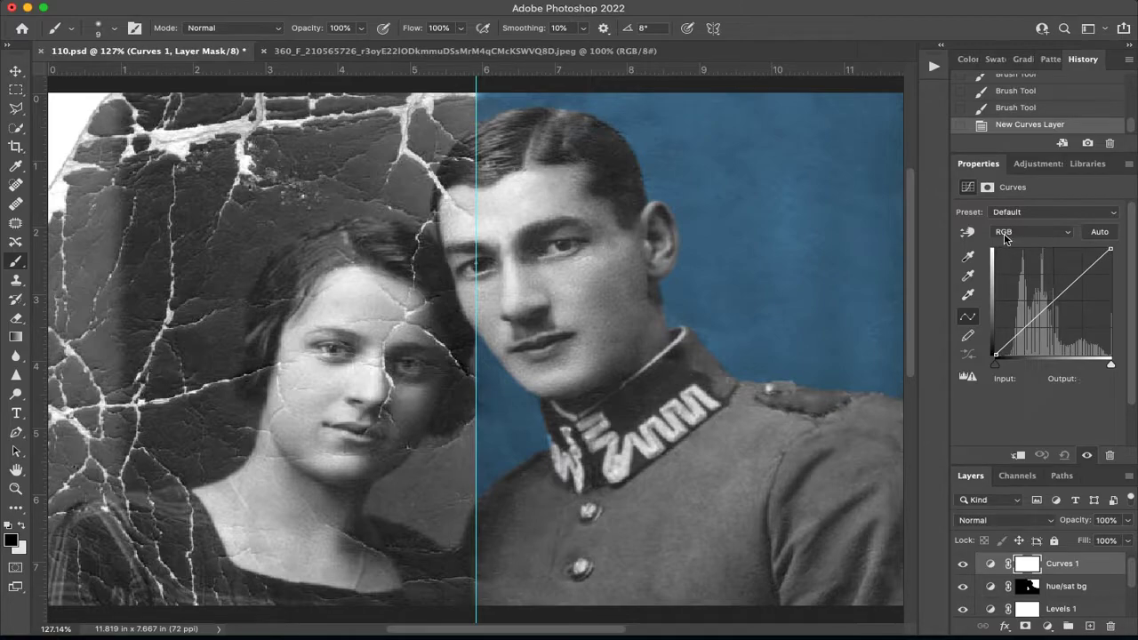
Try darkening the image with an RGB curve point at input 153, output 116, and remove the point.
mouse_move(1056, 300)
left_mouse_down()
mouse_move(1064, 282)
mouse_move(1070, 316)
mouse_move(1064, 307)
left_mouse_up()
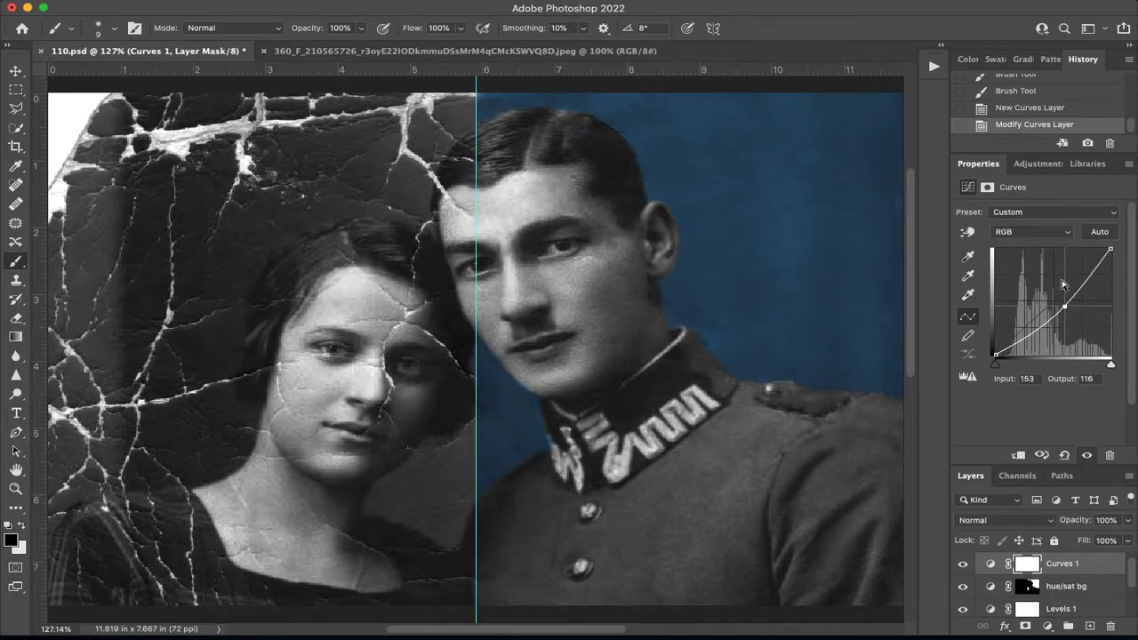
key("Delete")
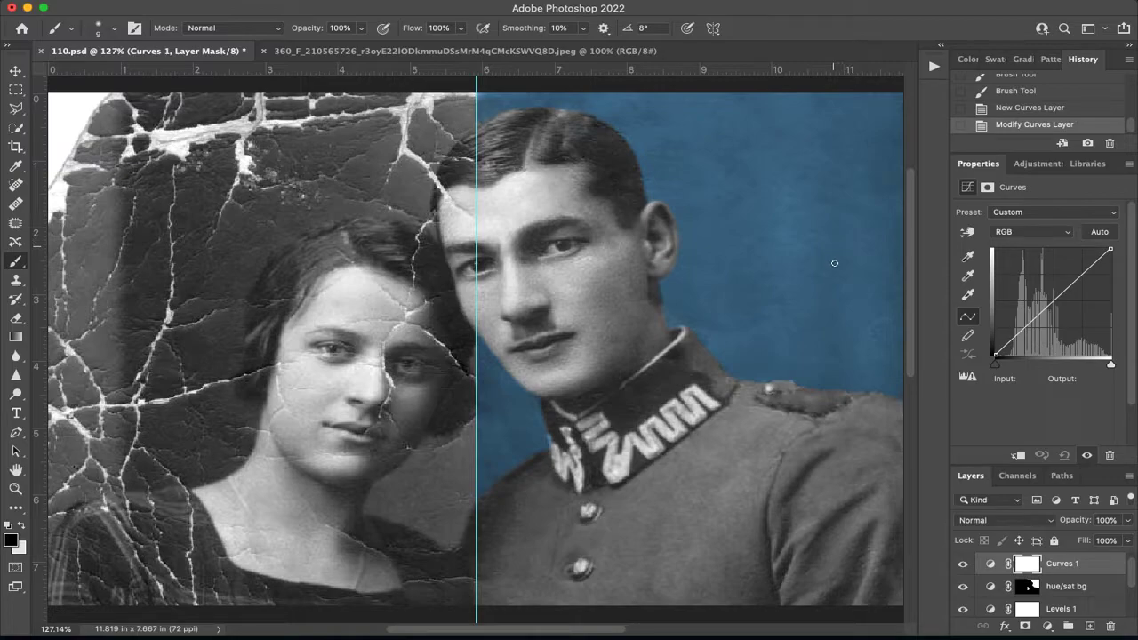
Lower the Red channel's curve with a midtone point at input 139, output 100.
left_click(1011, 233)
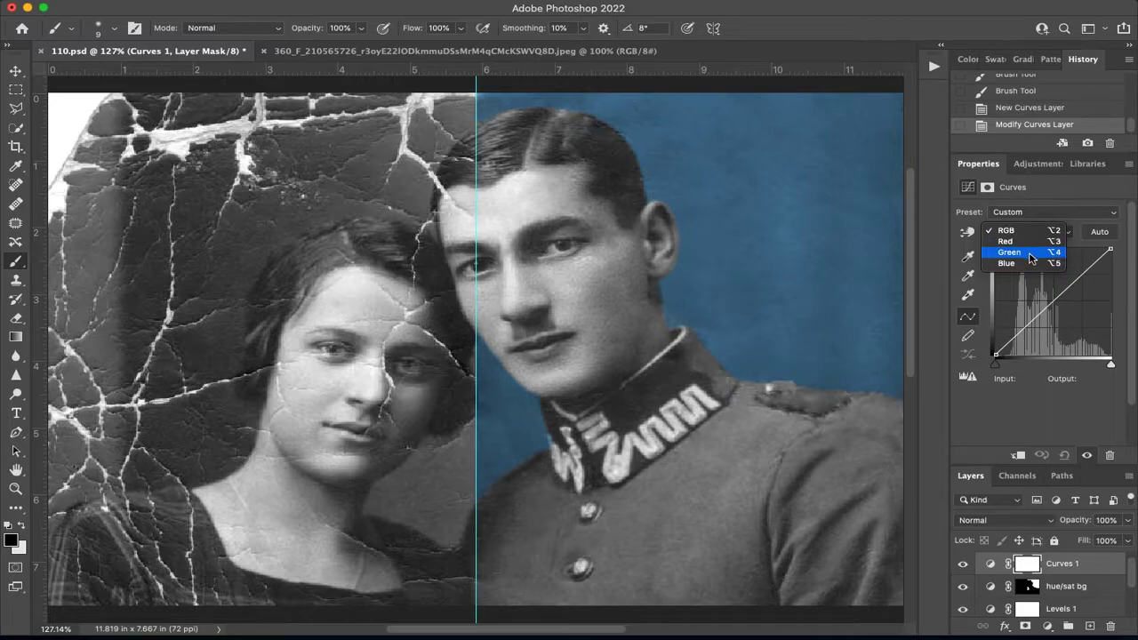
left_click(1021, 242)
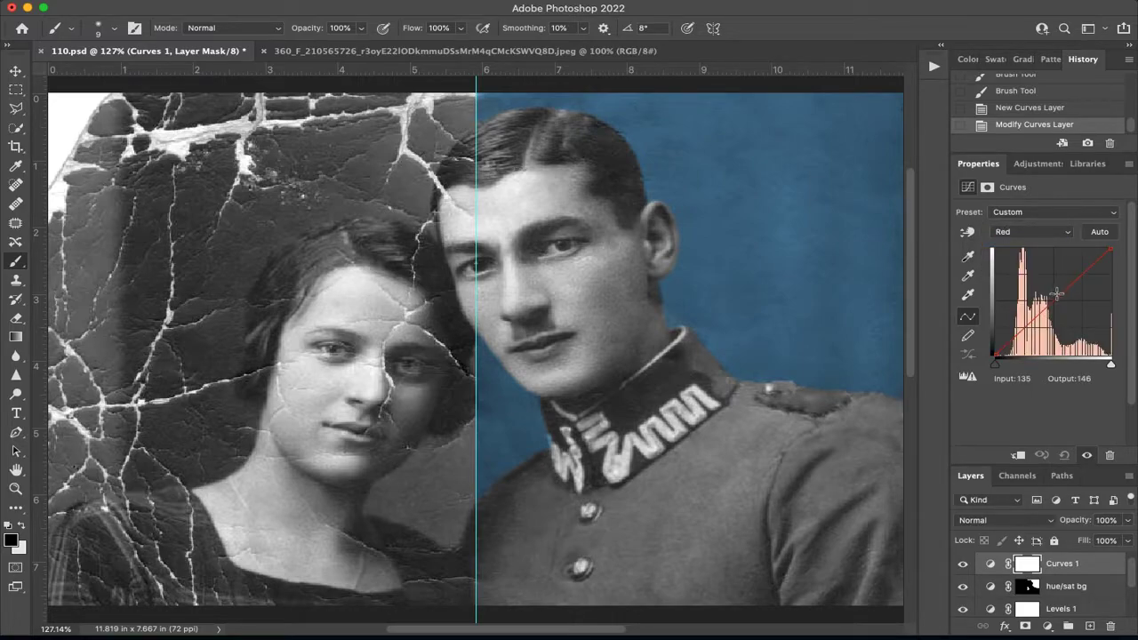
mouse_move(1056, 296)
left_mouse_down()
mouse_move(1044, 284)
mouse_move(1062, 304)
mouse_move(1042, 286)
mouse_move(1060, 310)
mouse_move(1056, 300)
left_mouse_up()
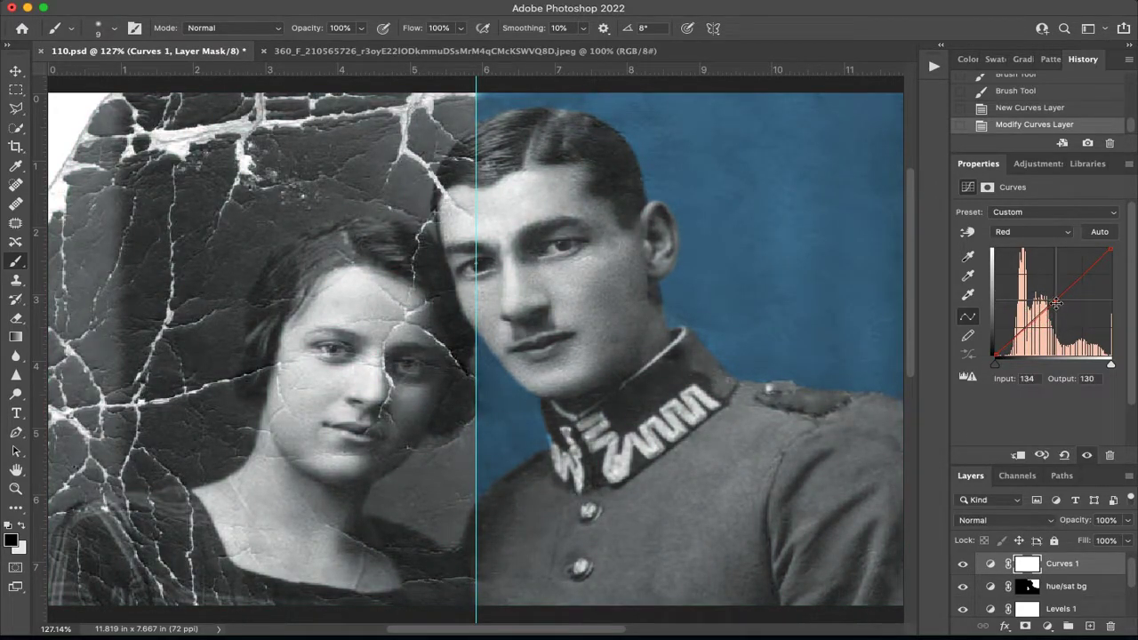
mouse_move(1055, 300)
left_mouse_down()
mouse_move(1044, 282)
mouse_move(1058, 312)
left_mouse_up()
Lower the Green curve with a point at input 144, output 109 and the Blue curve with one at input 155, output 90.
left_click(1034, 232)
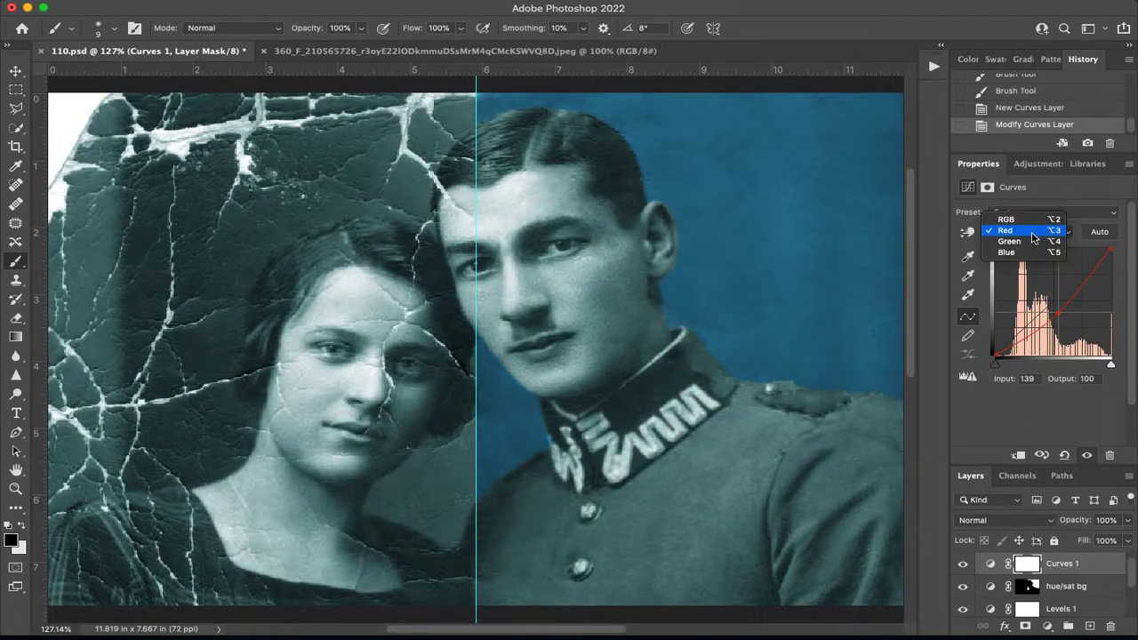
left_click(1023, 242)
mouse_move(1051, 303)
left_mouse_down()
mouse_move(1055, 272)
mouse_move(1060, 308)
left_mouse_up()
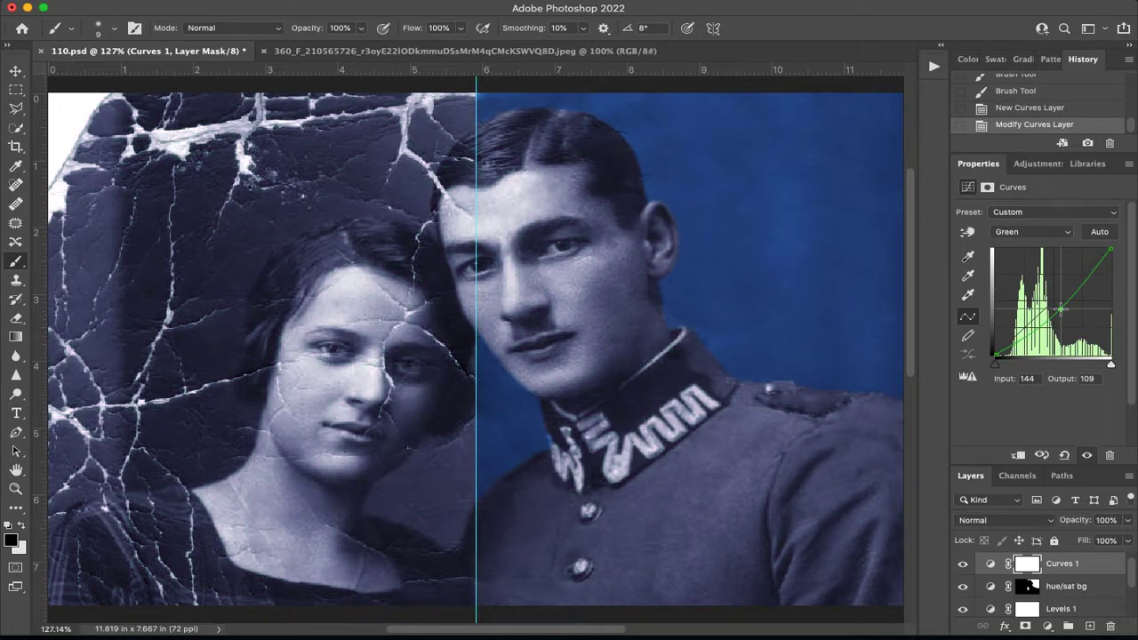
left_click(1049, 232)
left_click(1042, 251)
mouse_move(1049, 305)
left_mouse_down()
mouse_move(1051, 318)
mouse_move(1049, 286)
mouse_move(1065, 316)
left_mouse_up()
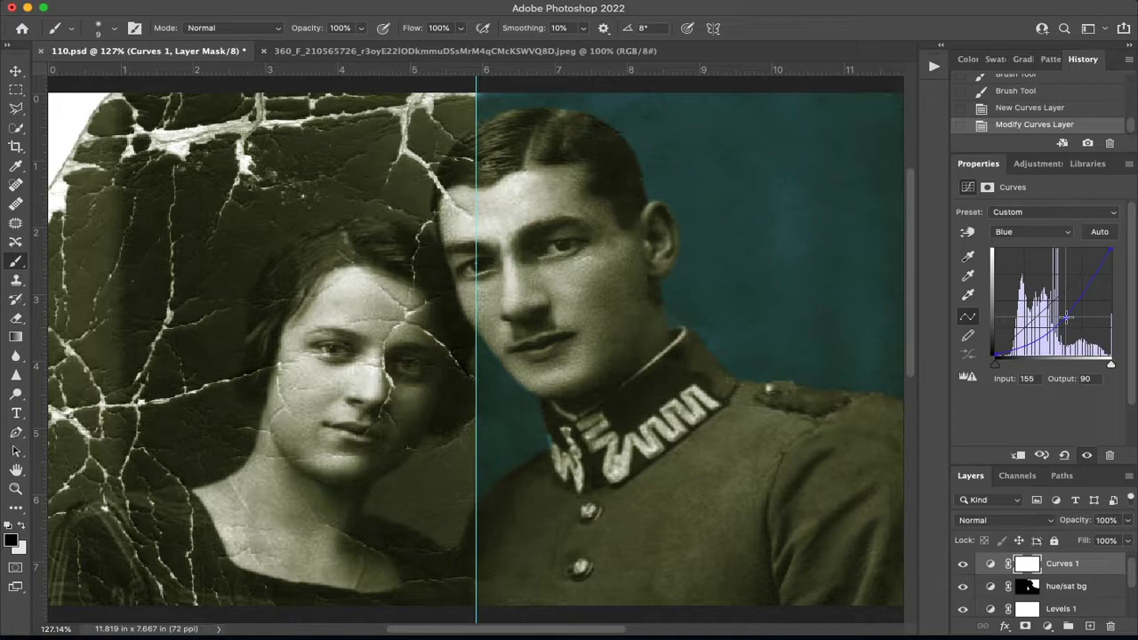
Refine the Green curve point to input 146, output 105 and the Red curve point to input 143, output 96.
left_click(1027, 233)
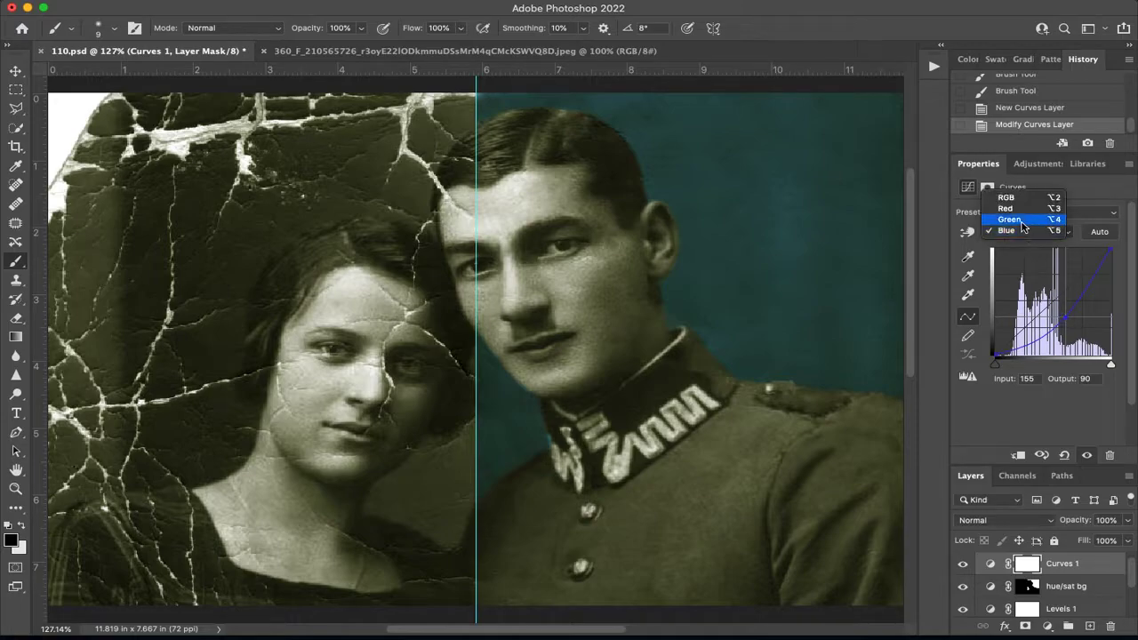
left_click(1021, 222)
left_click_drag(1060, 309, 1062, 312)
left_click(1042, 232)
left_click(1034, 220)
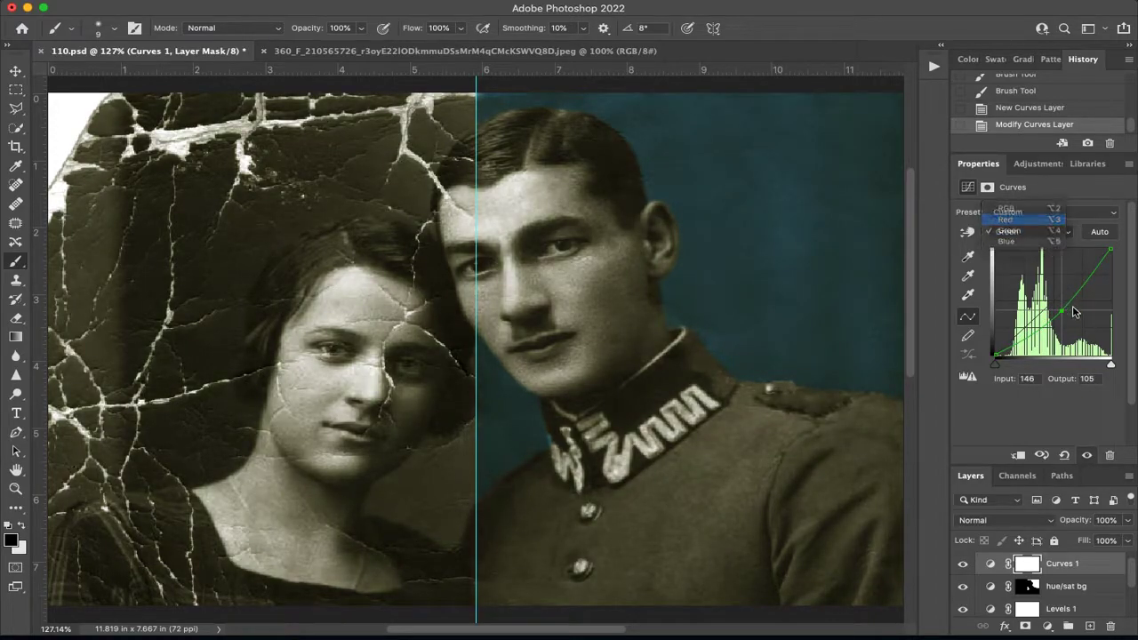
left_click_drag(1058, 310, 1060, 313)
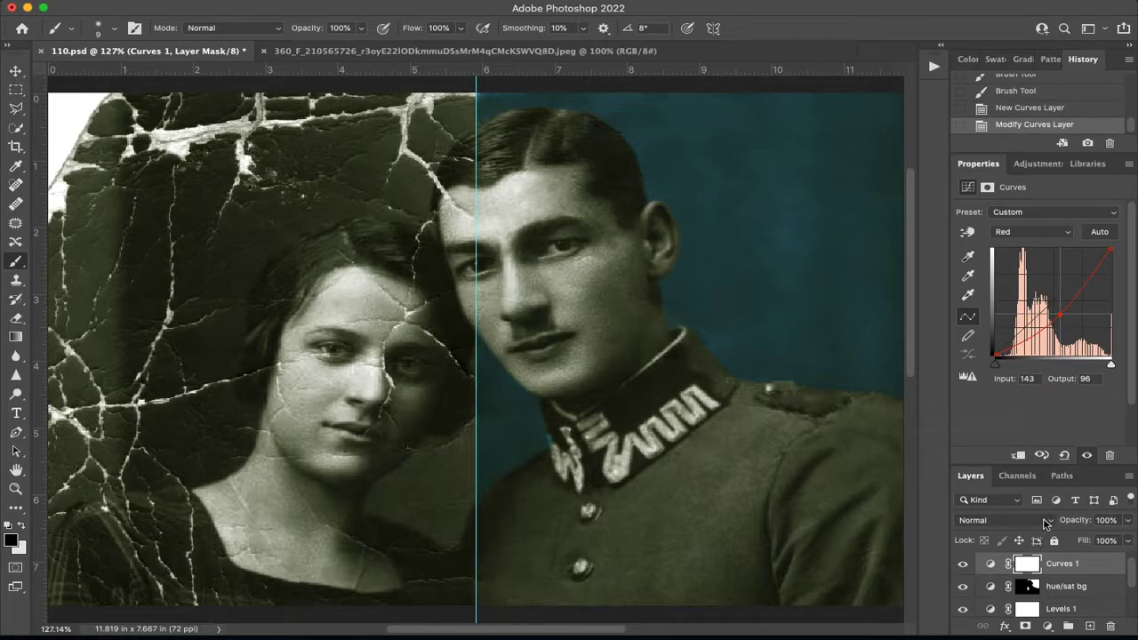
Set the Curves 1 layer's blend mode to Darker Color and enlarge the layer list to show every layer.
left_click(1049, 522)
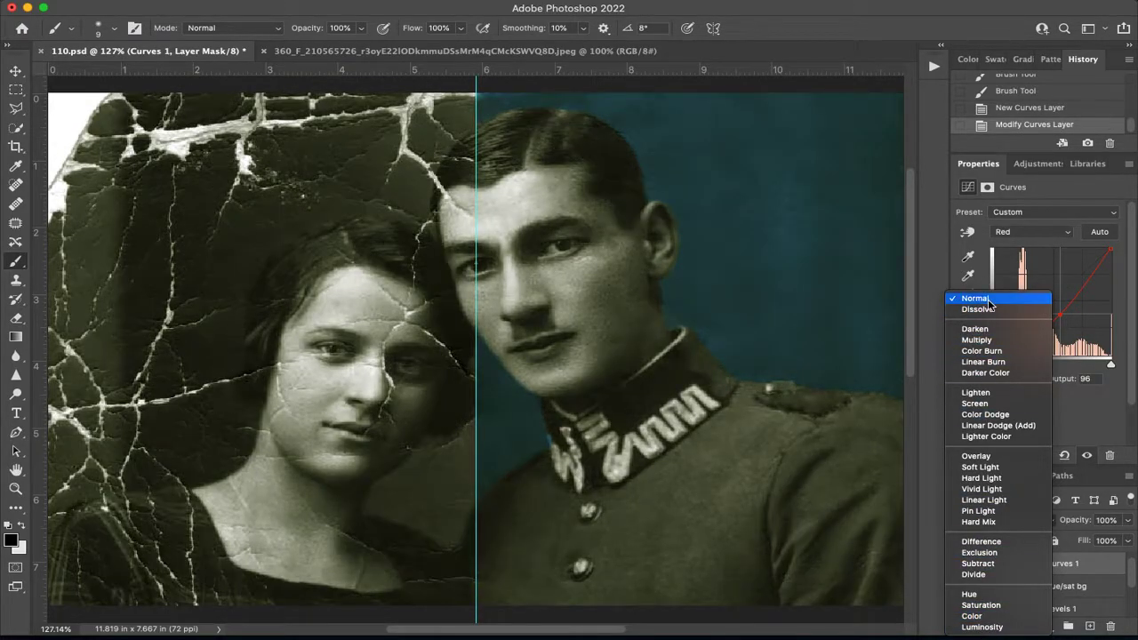
left_click(1014, 299)
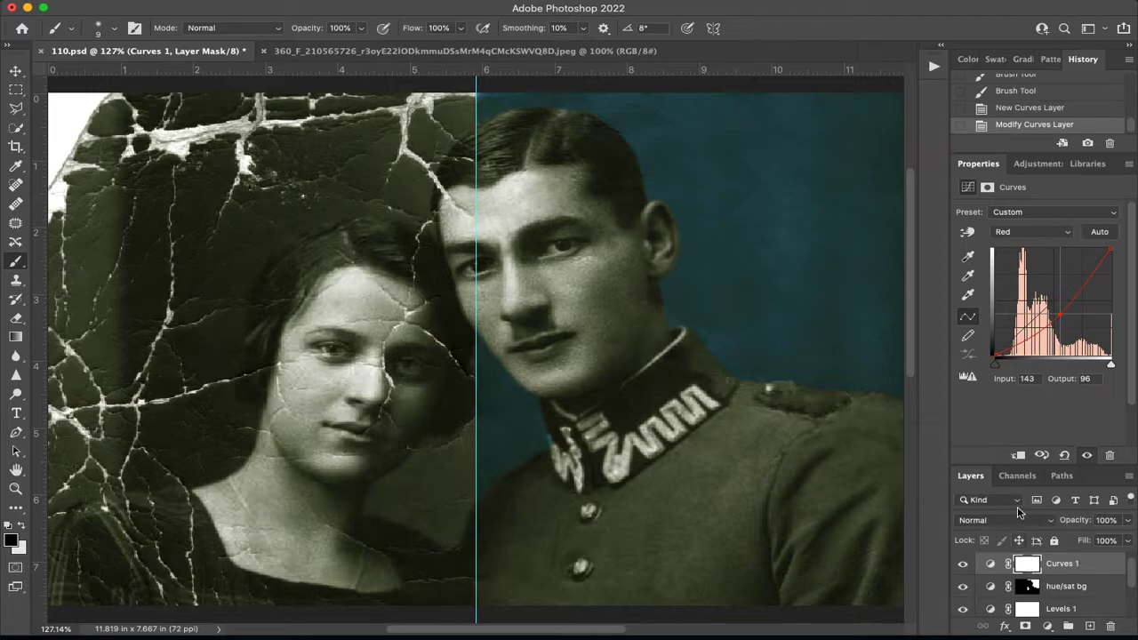
left_click(1019, 521)
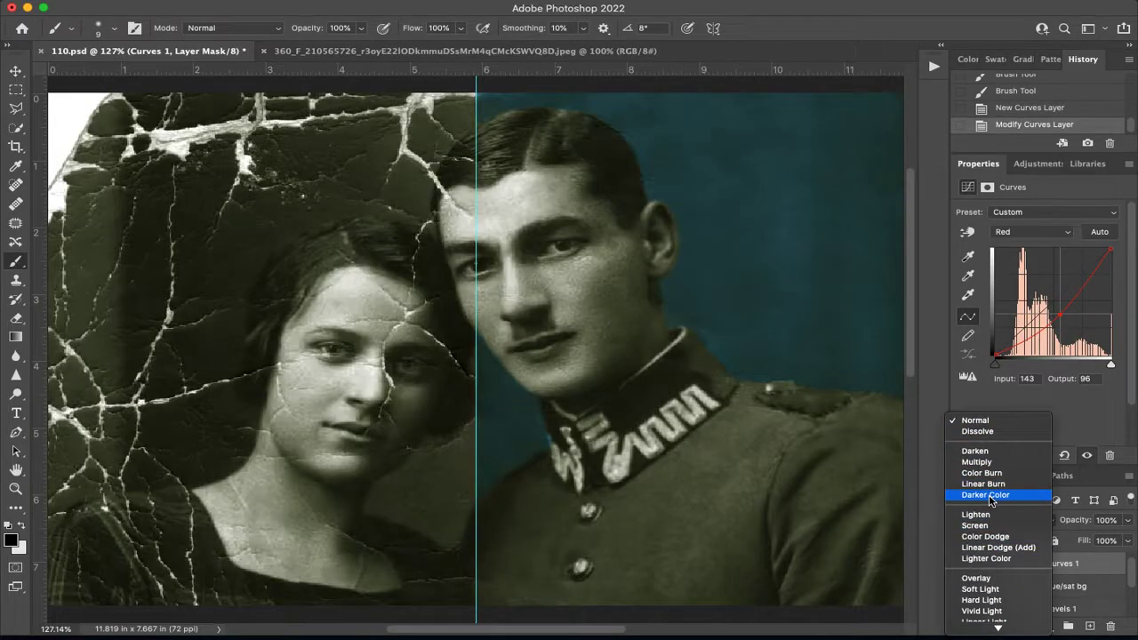
key("Escape")
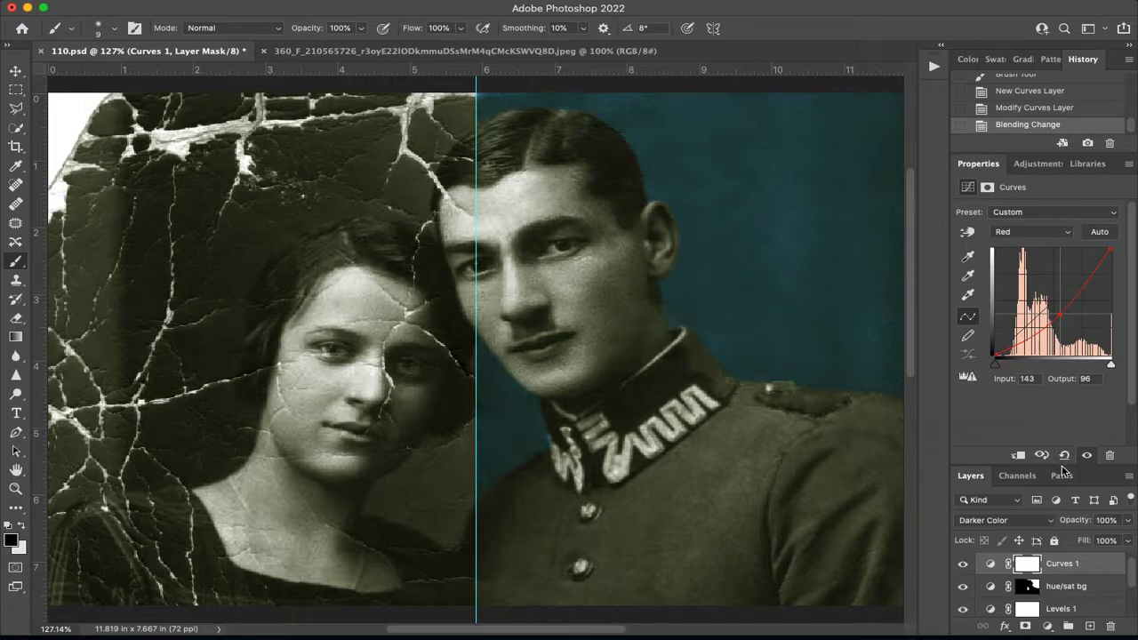
left_click_drag(1062, 466, 1047, 294)
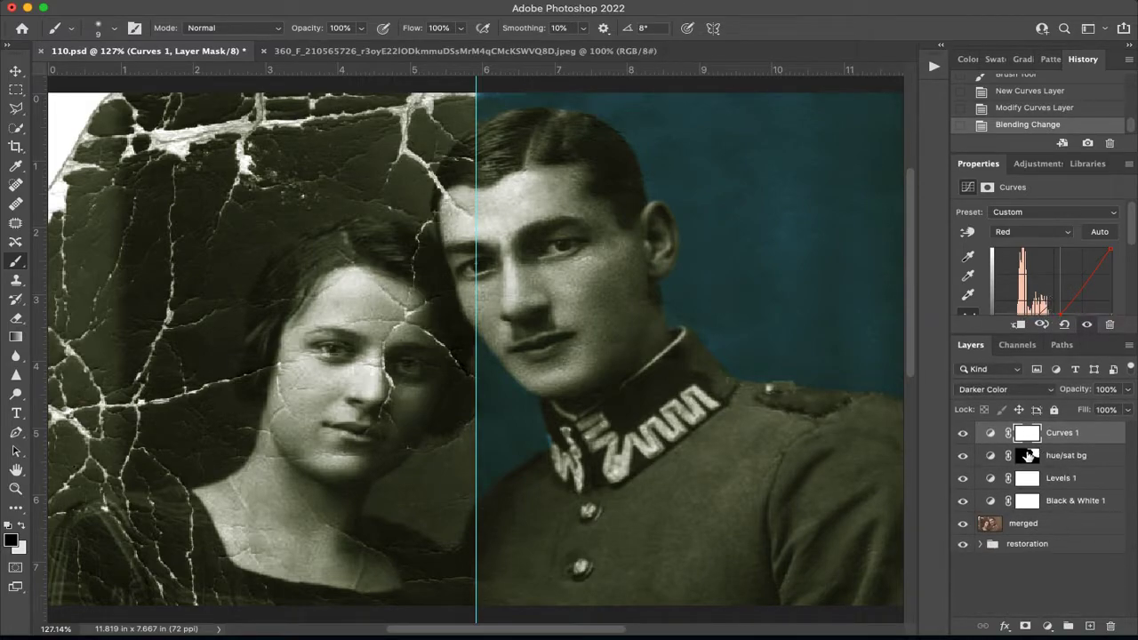
Load the hue/sat bg layer's mask as a selection of the background.
left_click(1029, 456)
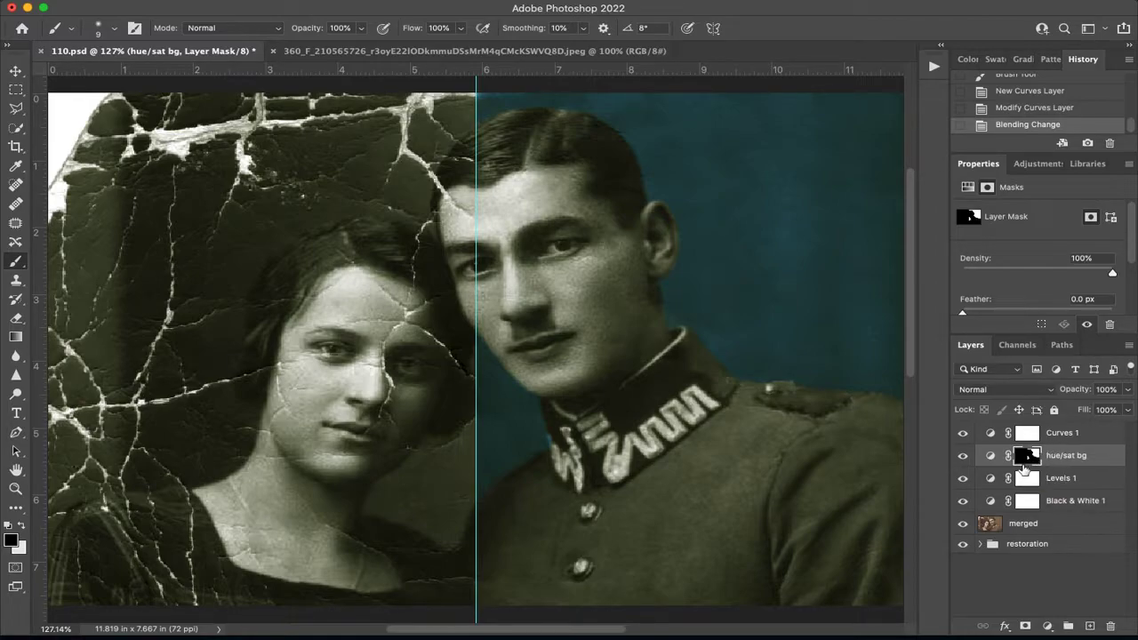
left_click(1024, 458, "super")
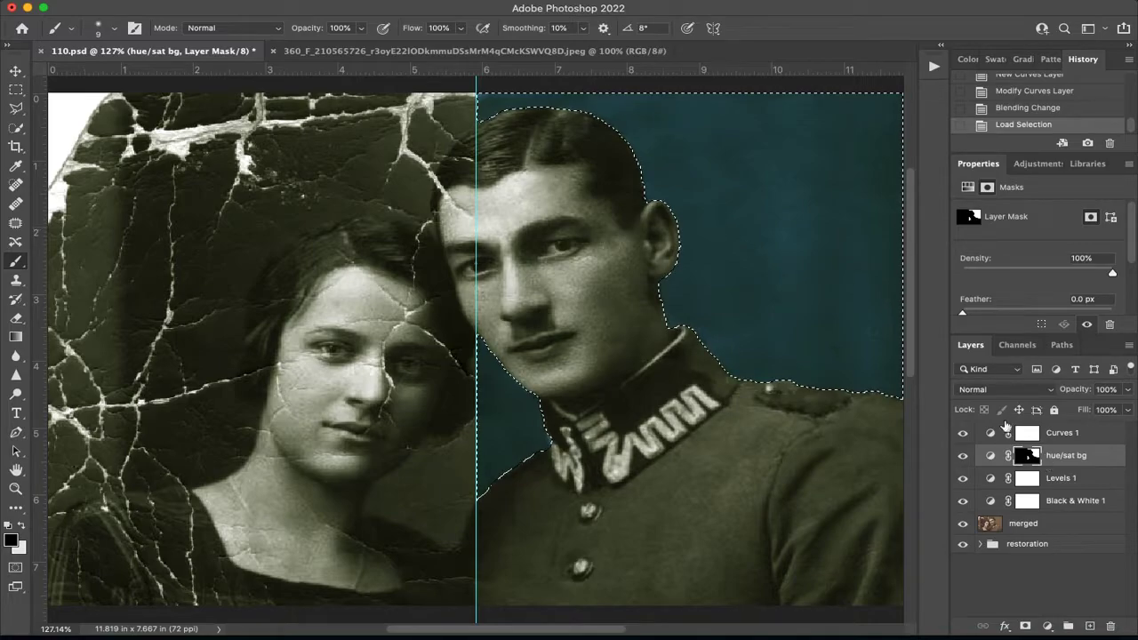
key("cmd+d")
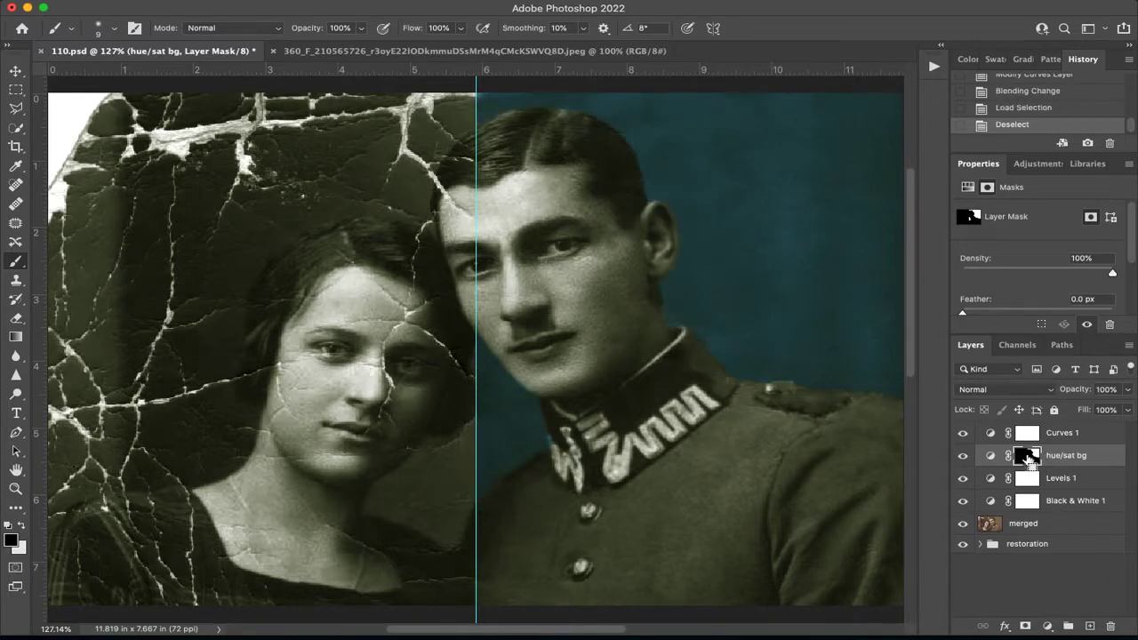
left_click(1032, 457, "super")
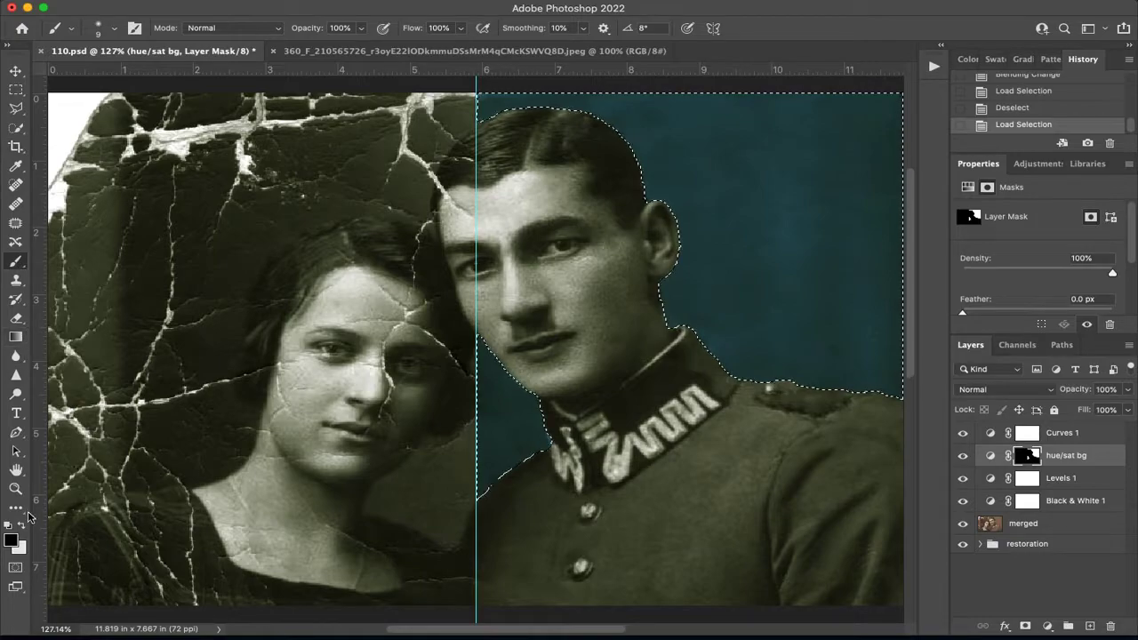
Paint black on the Curves 1 mask with a 100 px brush across the selected background to remove the Curves tint there.
key("bracketright")
key("bracketright")
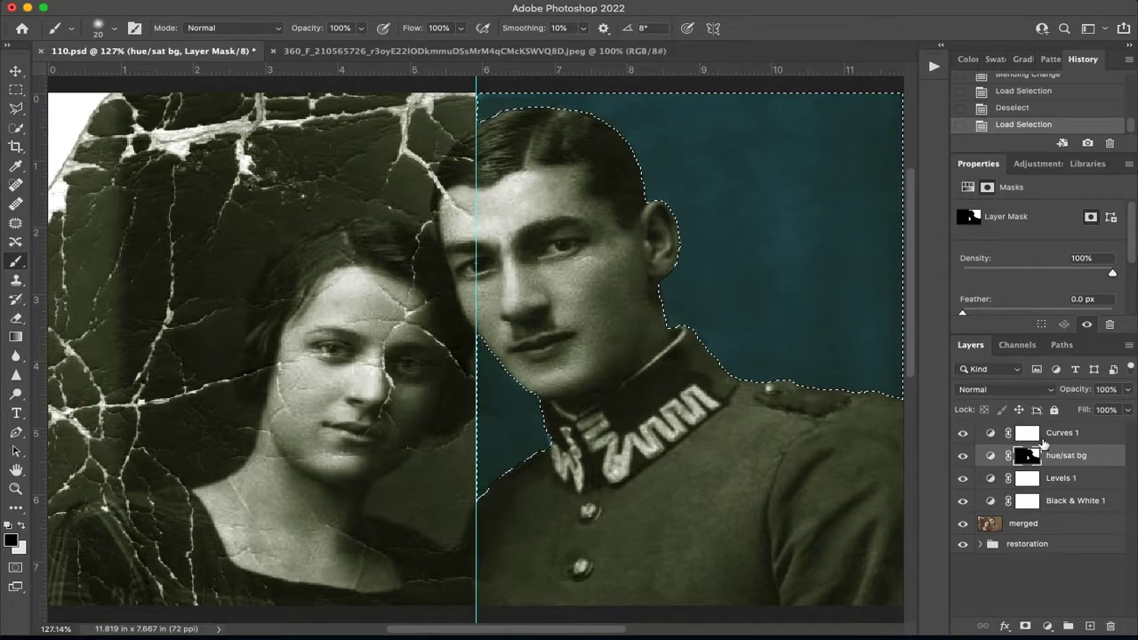
key("alt+bracketright")
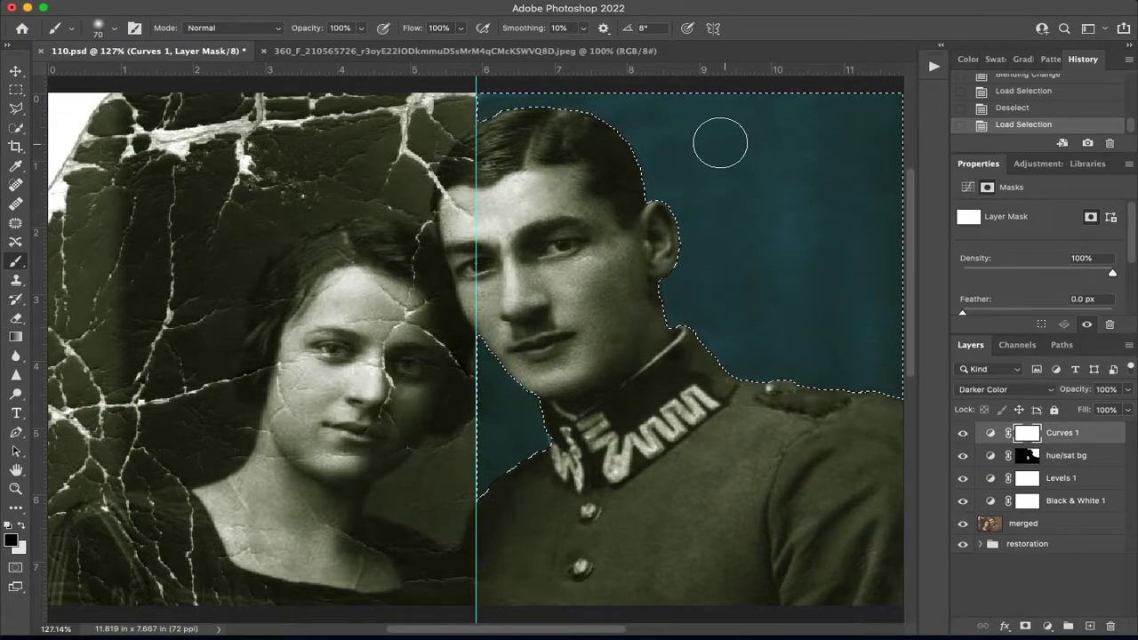
left_click_drag(689, 120, 618, 113)
key("bracketright")
key("bracketright")
key("bracketright")
mouse_move(491, 149)
left_mouse_down()
mouse_move(715, 174)
mouse_move(649, 217)
mouse_move(613, 290)
mouse_move(742, 321)
left_mouse_up()
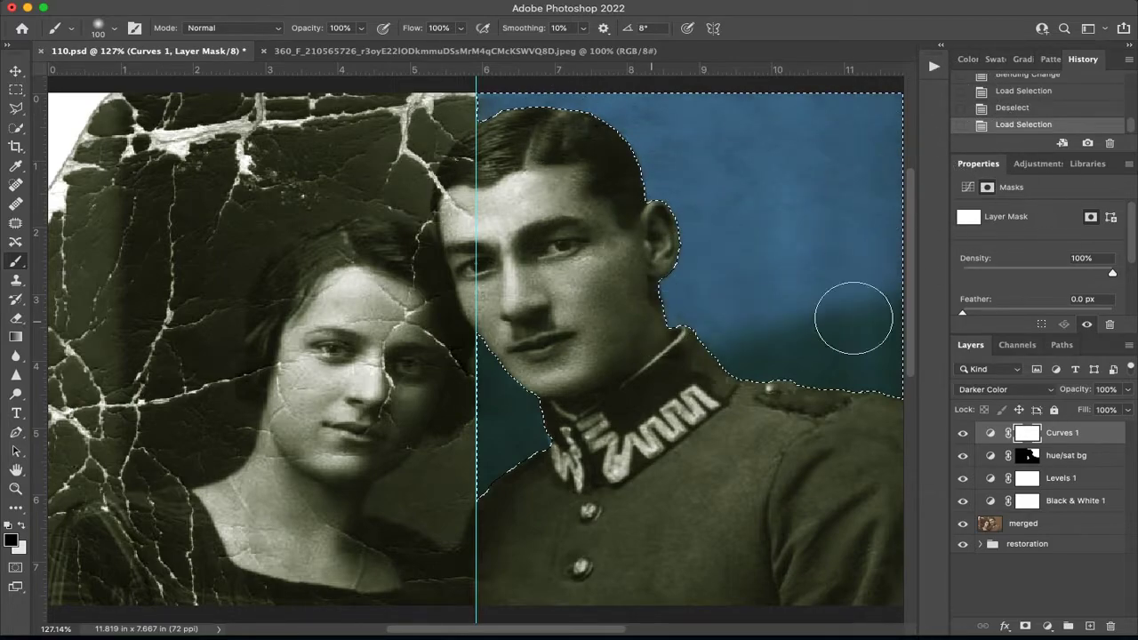
mouse_move(485, 425)
left_mouse_down()
mouse_move(413, 238)
mouse_move(447, 123)
mouse_move(366, 98)
mouse_move(524, 187)
left_mouse_up()
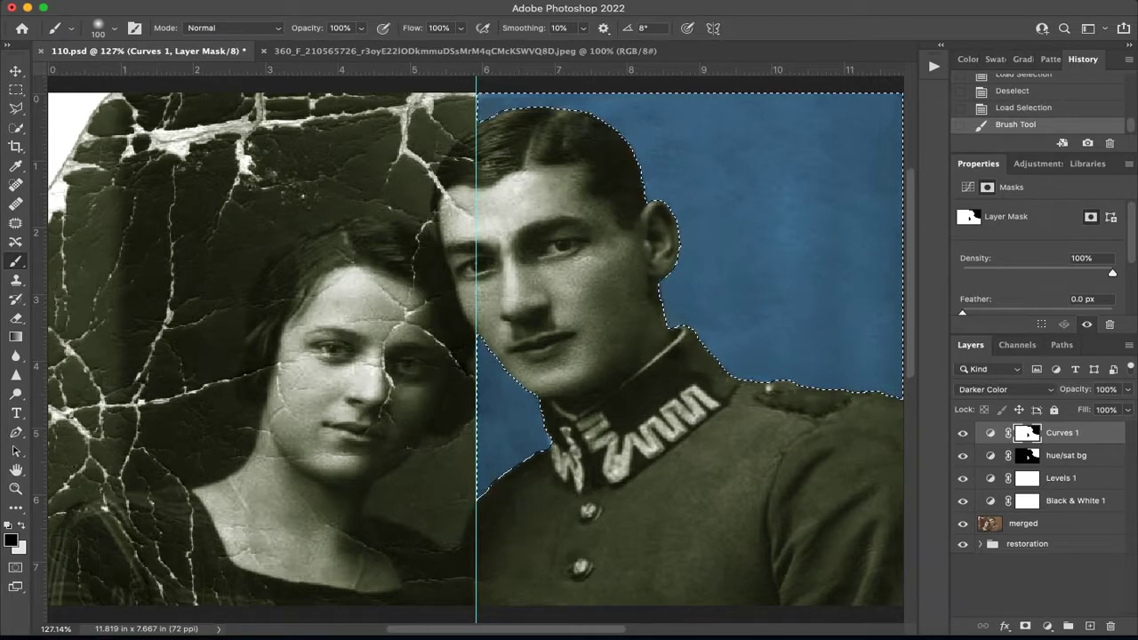
left_click(323, 1)
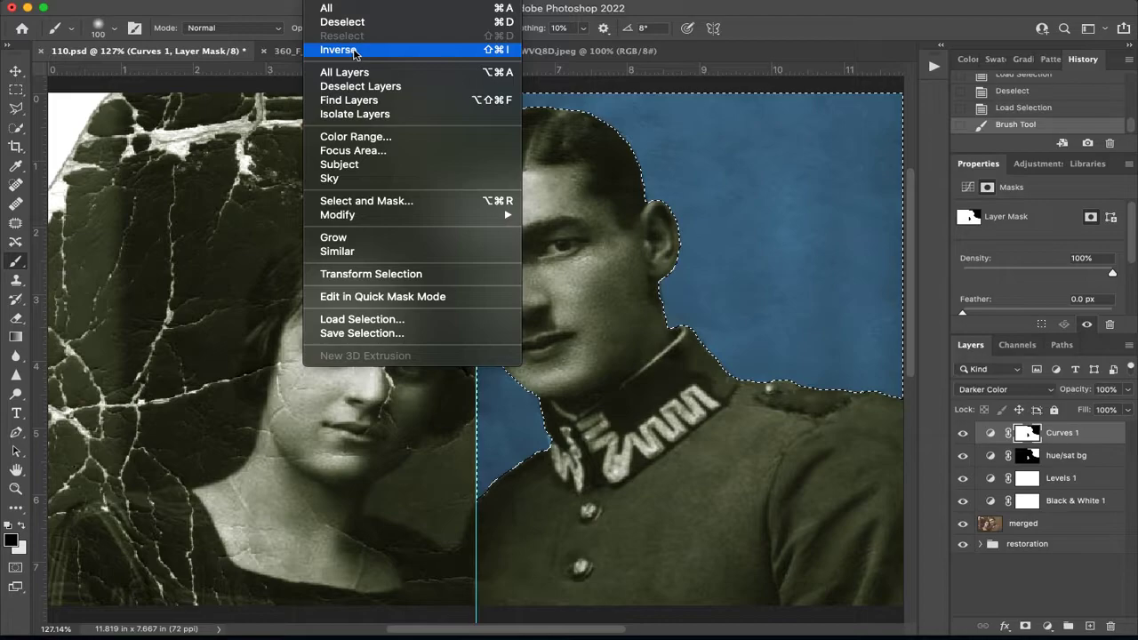
left_click(604, 165)
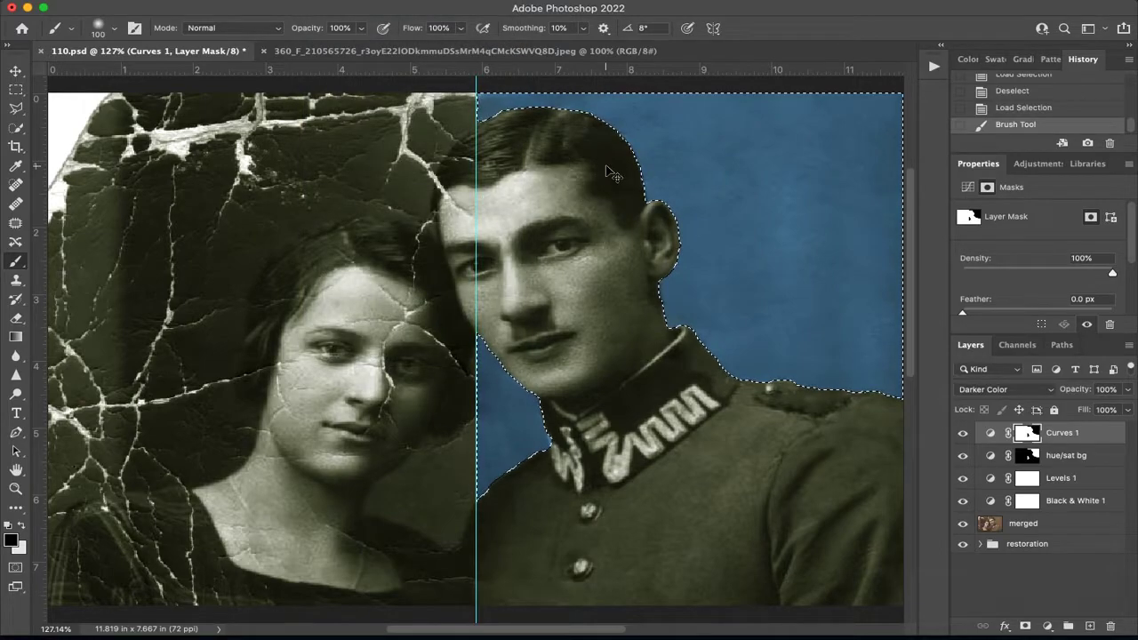
Invert the selection and paint black on the Curves 1 mask over both faces and the damaged side of the photo to remove the tint.
key("super+shift+i")
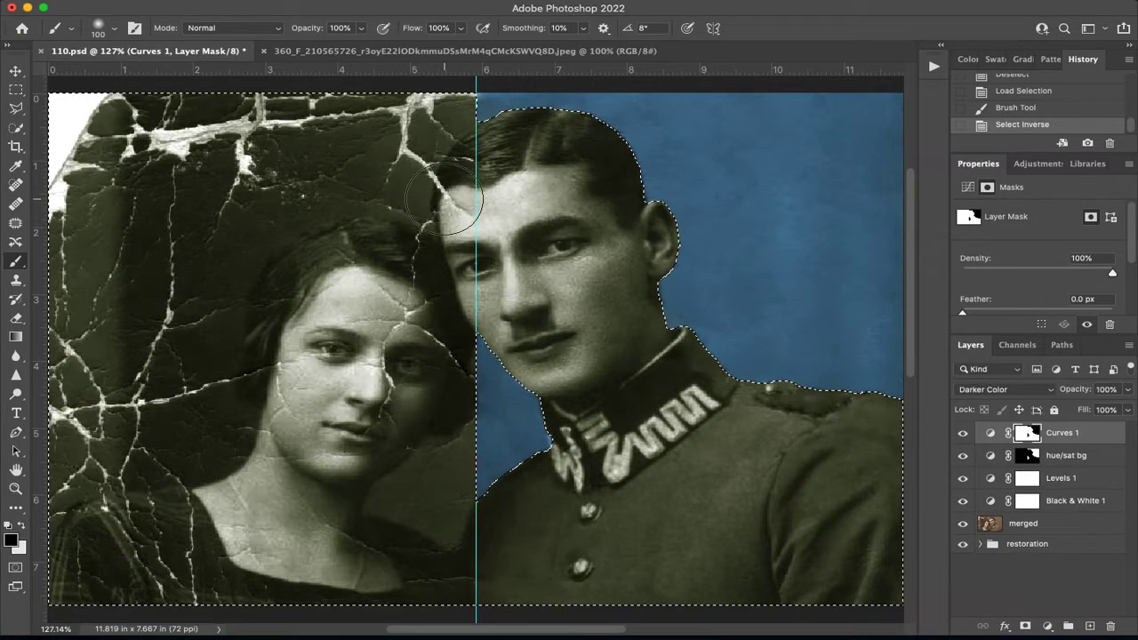
mouse_move(447, 142)
left_mouse_down()
mouse_move(399, 102)
mouse_move(477, 253)
mouse_move(217, 211)
mouse_move(109, 377)
mouse_move(204, 383)
mouse_move(175, 397)
mouse_move(236, 468)
mouse_move(309, 500)
mouse_move(402, 503)
mouse_move(393, 249)
left_mouse_up()
mouse_move(524, 231)
left_mouse_down()
mouse_move(640, 127)
mouse_move(462, 338)
mouse_move(592, 277)
left_mouse_up()
key("bracketleft")
key("bracketleft")
key("bracketleft")
key("bracketleft")
key("bracketleft")
mouse_move(537, 389)
left_mouse_down()
mouse_move(548, 442)
mouse_move(717, 372)
mouse_move(590, 471)
mouse_move(545, 449)
mouse_move(586, 443)
mouse_move(596, 459)
mouse_move(646, 449)
mouse_move(711, 378)
mouse_move(646, 425)
mouse_move(678, 411)
mouse_move(530, 478)
mouse_move(665, 457)
mouse_move(255, 184)
left_mouse_up()
Paint black on the Curves 1 mask over the man's collar and embroidery, reducing the brush to 20 px for the edges.
key("bracketleft")
key("super+plus")
key("super+plus")
key("super+plus")
mouse_move(458, 357)
left_mouse_down()
mouse_move(409, 205)
mouse_move(199, 343)
left_mouse_up()
key("bracketleft")
key("bracketleft")
key("bracketleft")
key("bracketleft")
key("bracketleft")
key("bracketleft")
key("bracketleft")
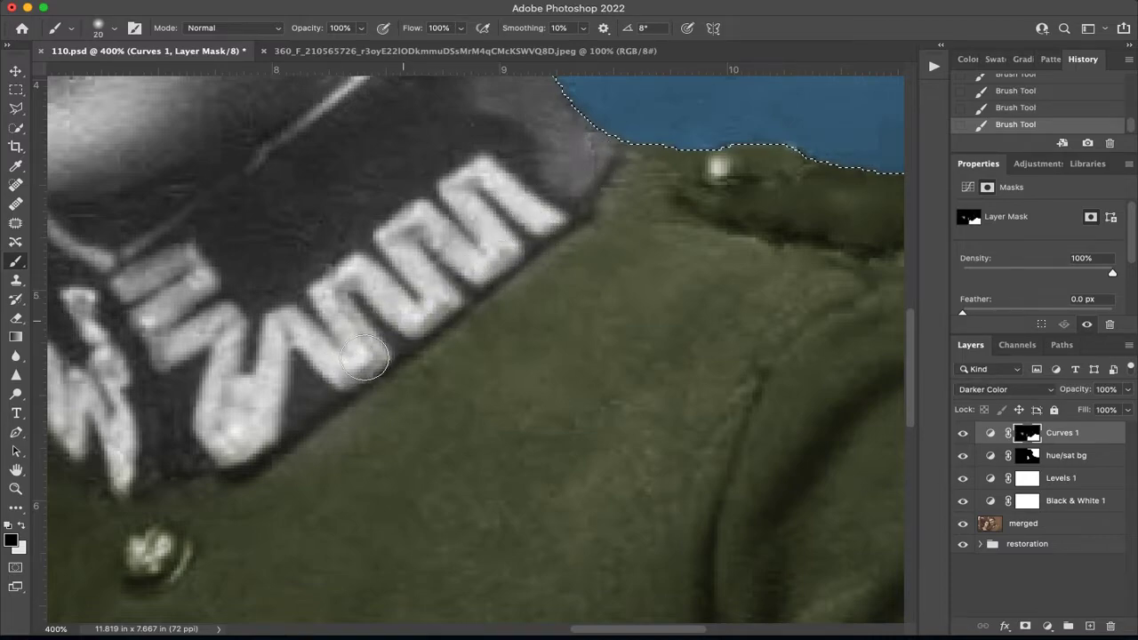
left_click_drag(272, 355, 548, 215)
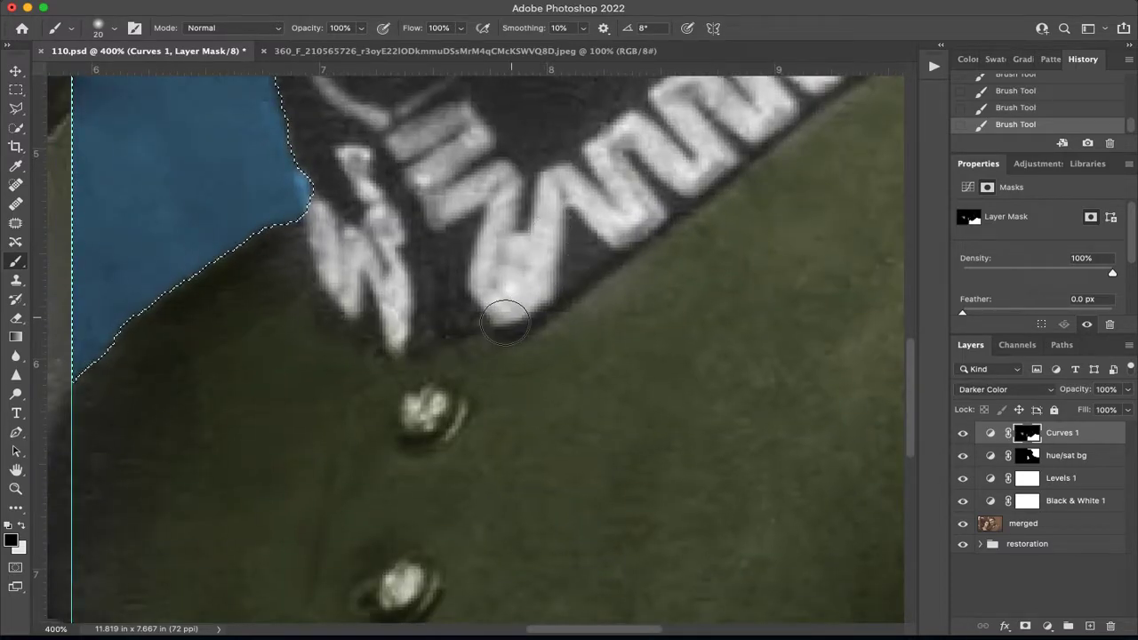
Paint white on the Curves 1 mask along the jacket below the collar to restore the green tint there.
key("x")
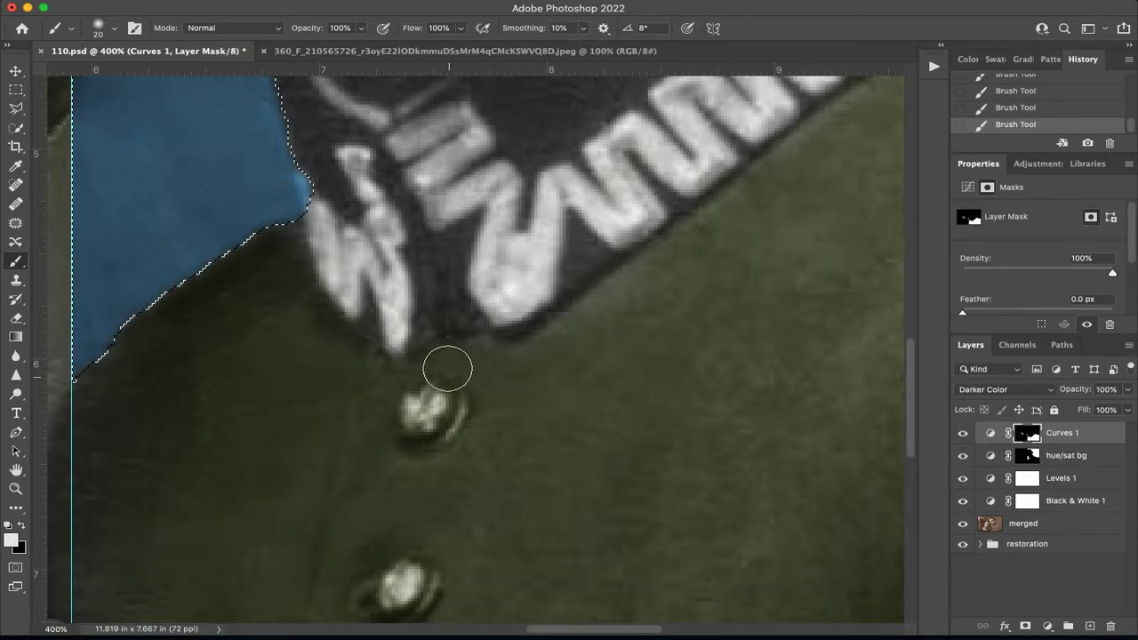
left_click_drag(290, 342, 519, 251)
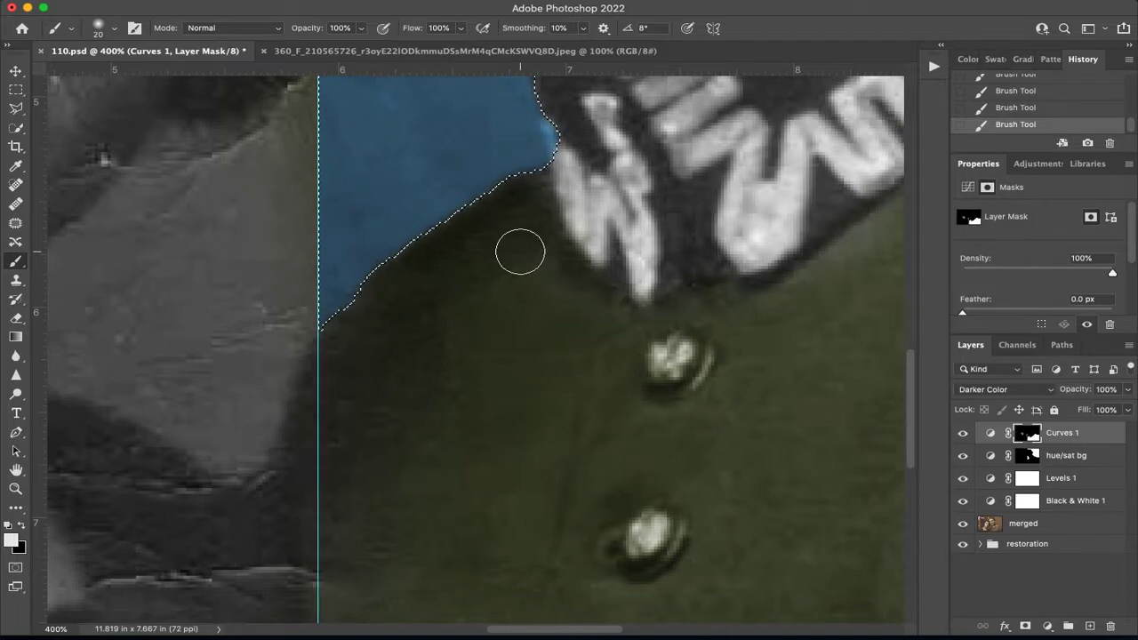
key("super+0")
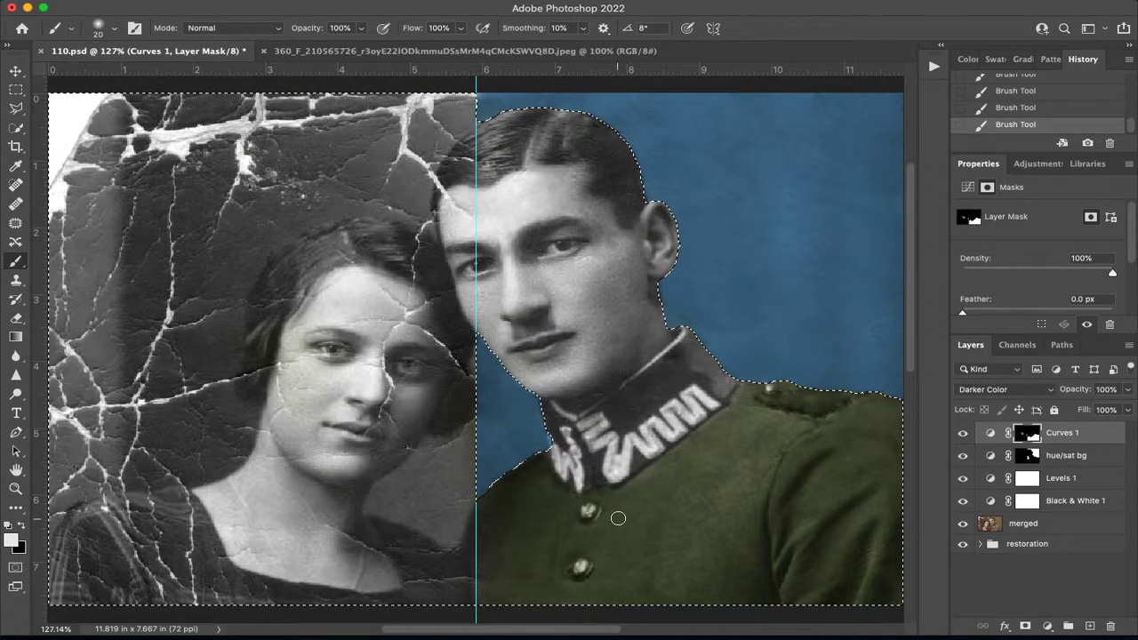
Deselect and paint black on the Curves 1 mask over the two jacket buttons, reducing the brush to 9 px.
key("super+plus")
key("super+plus")
left_click_drag(675, 531, 468, 241)
left_click_drag(631, 363, 596, 318)
key("super+d")
left_click(498, 409)
key("x")
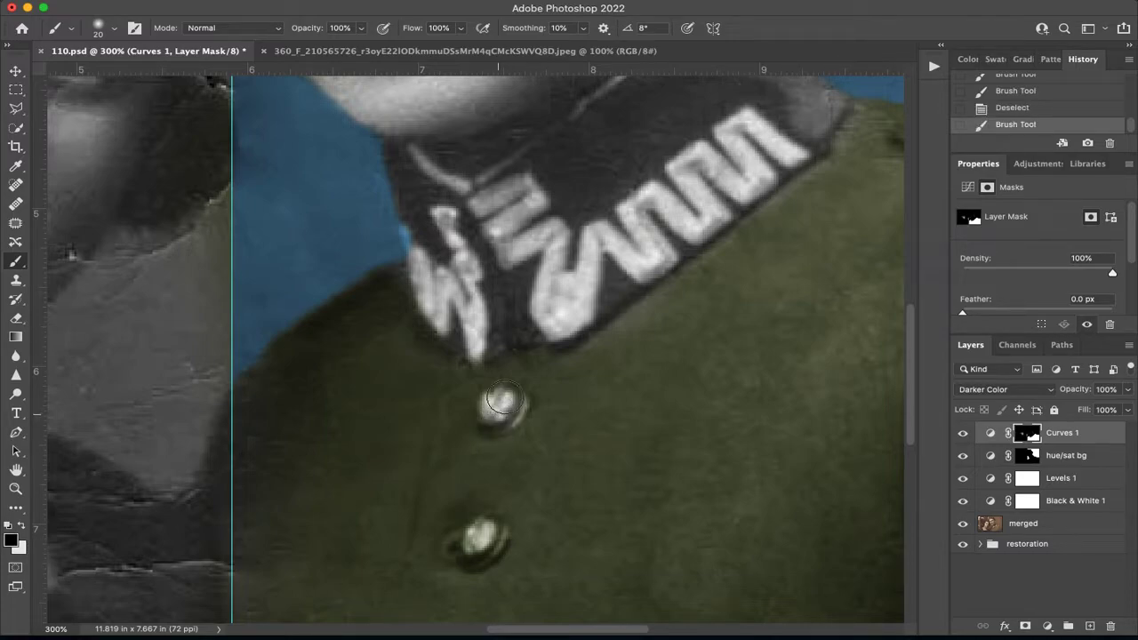
left_click(495, 410)
key("bracketleft")
left_click_drag(499, 535, 476, 557)
left_click(495, 527)
left_click(514, 390)
Paint black on the Curves 1 mask over the shoulder button to remove its green tint.
mouse_move(605, 300)
left_mouse_down()
mouse_move(204, 381)
mouse_move(684, 367)
left_mouse_up()
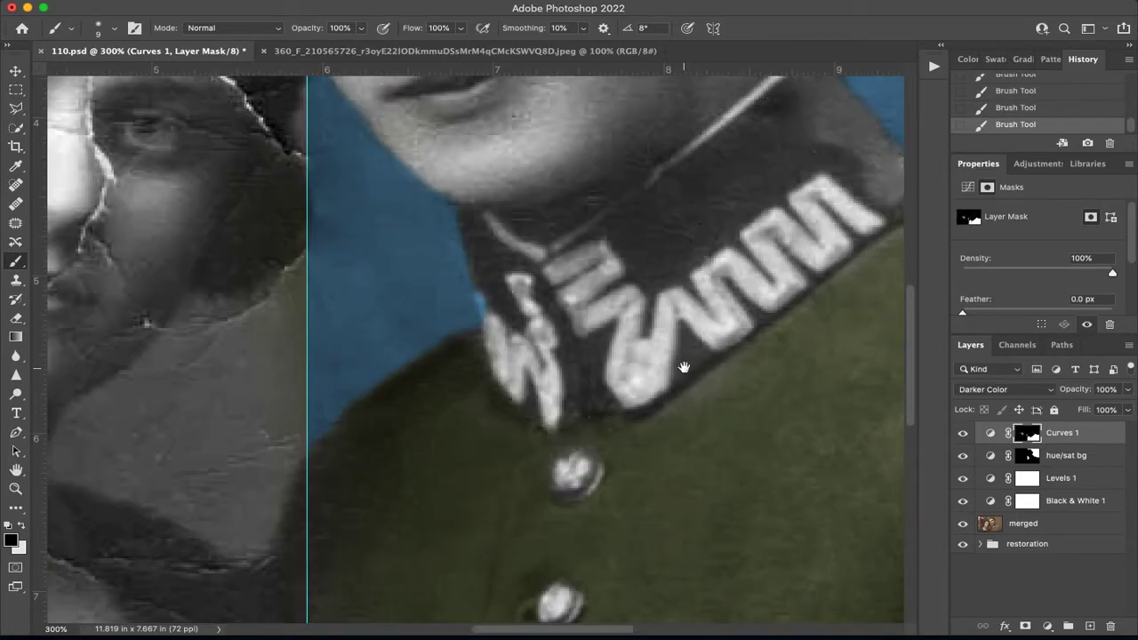
left_click(1028, 455)
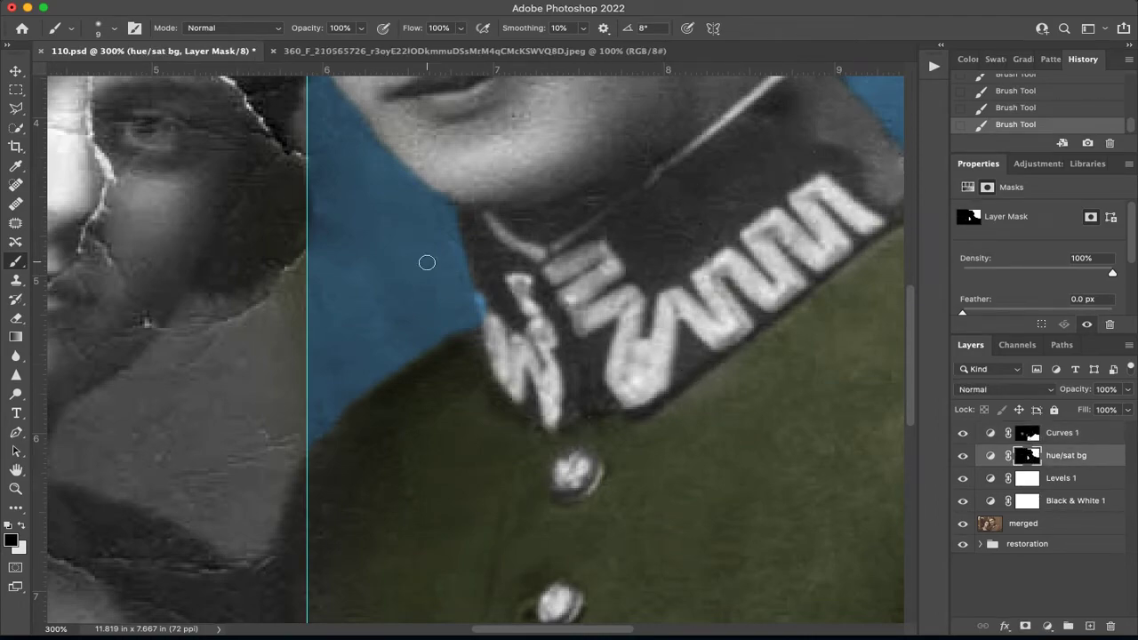
left_click_drag(701, 277, 328, 373)
left_click(1066, 433)
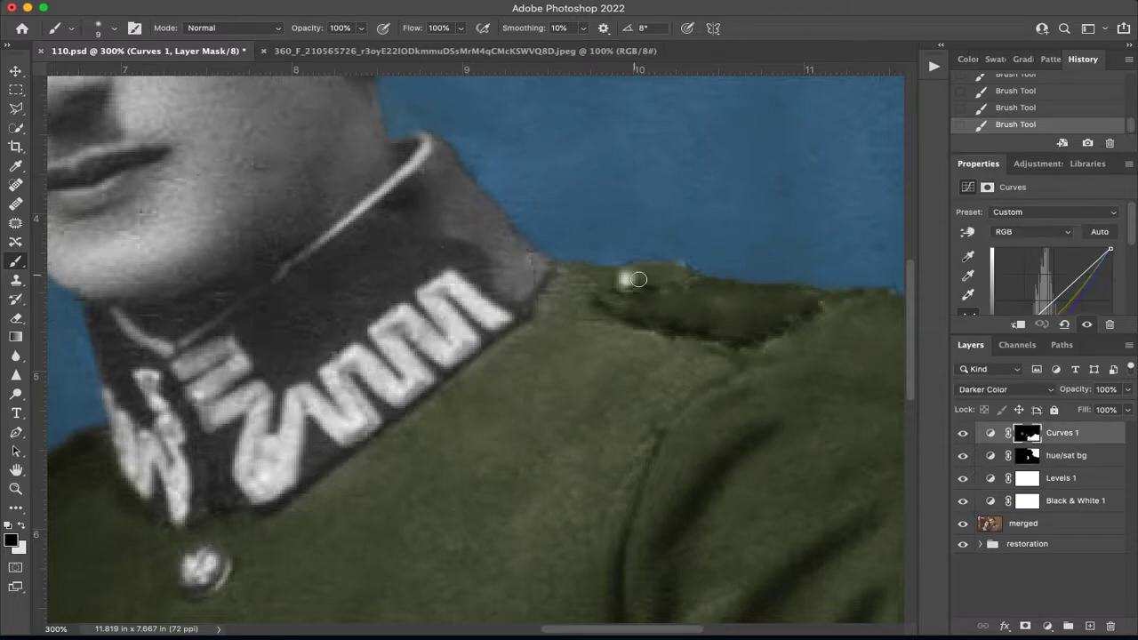
left_click_drag(645, 277, 679, 283)
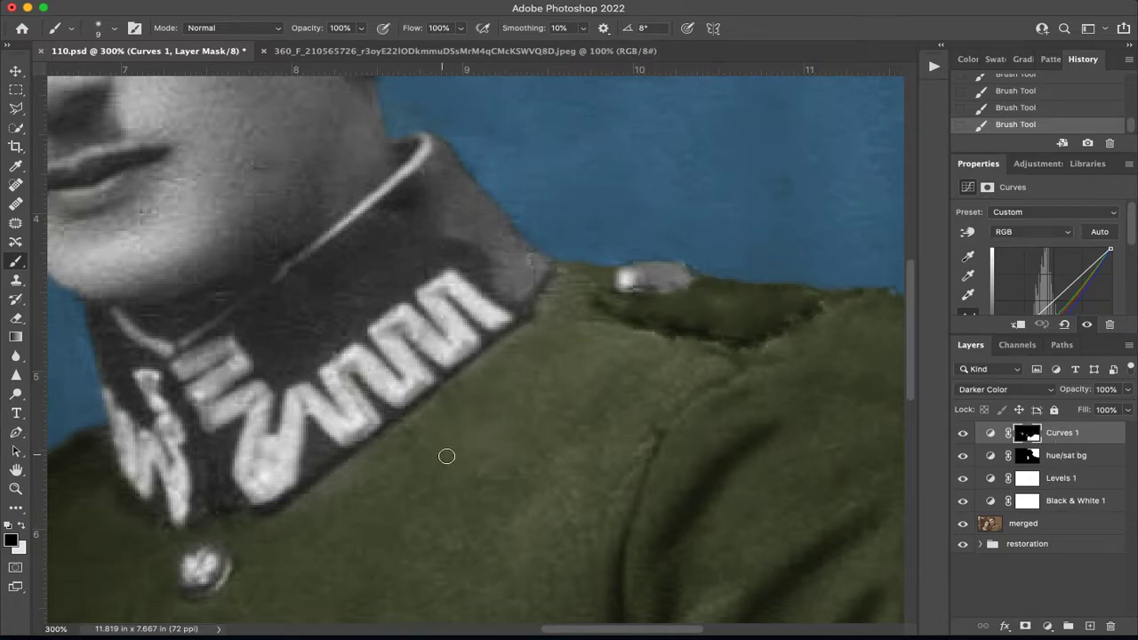
Paint white on the Curves 1 mask along the collar's lower edge and rename the layer as curves jacket.
key("x")
left_click_drag(364, 461, 279, 512)
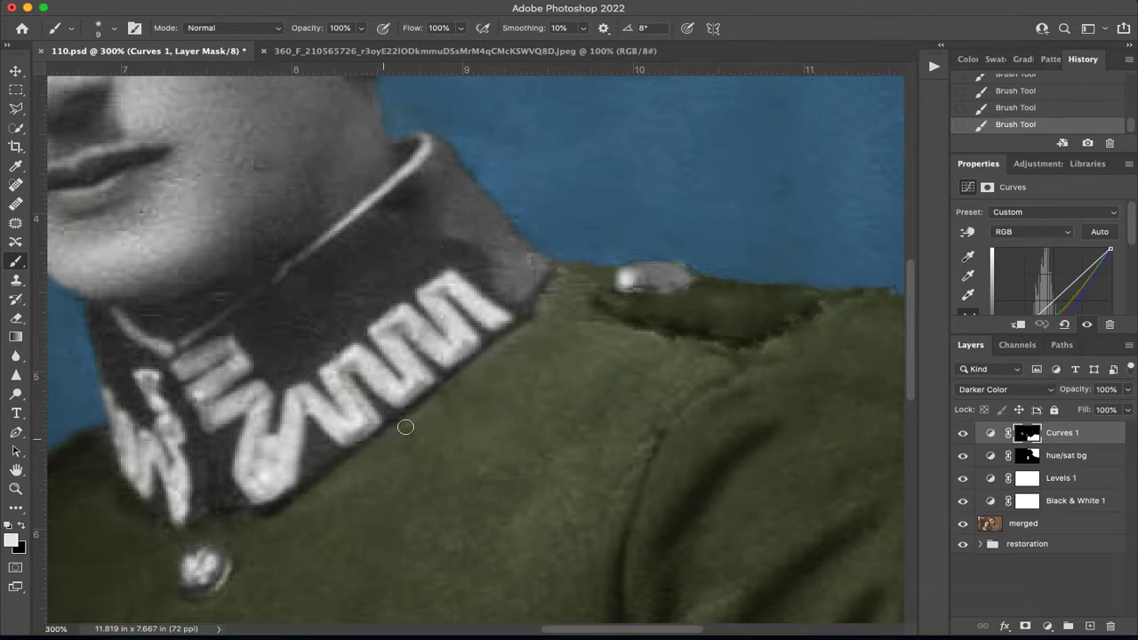
key("super+0")
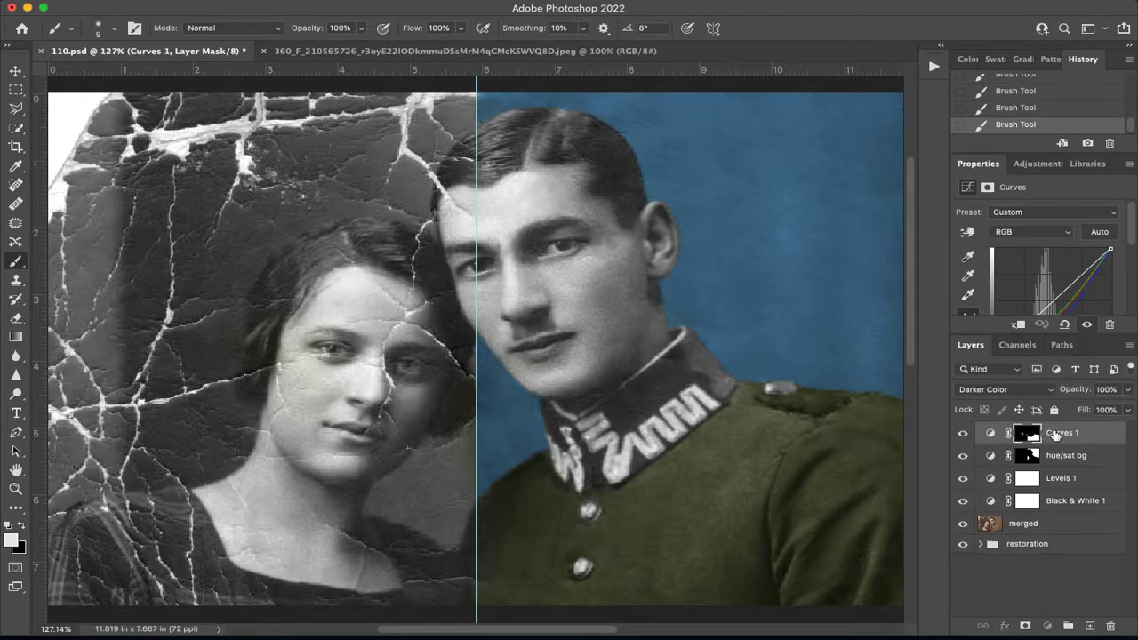
double_click(1056, 433)
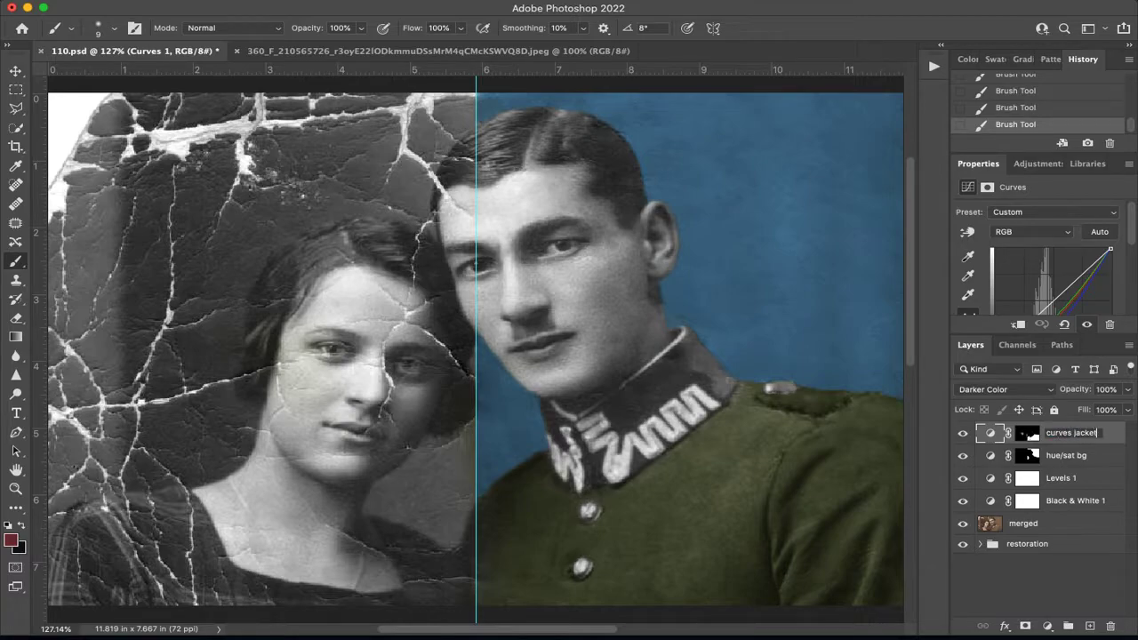
left_click(1115, 440)
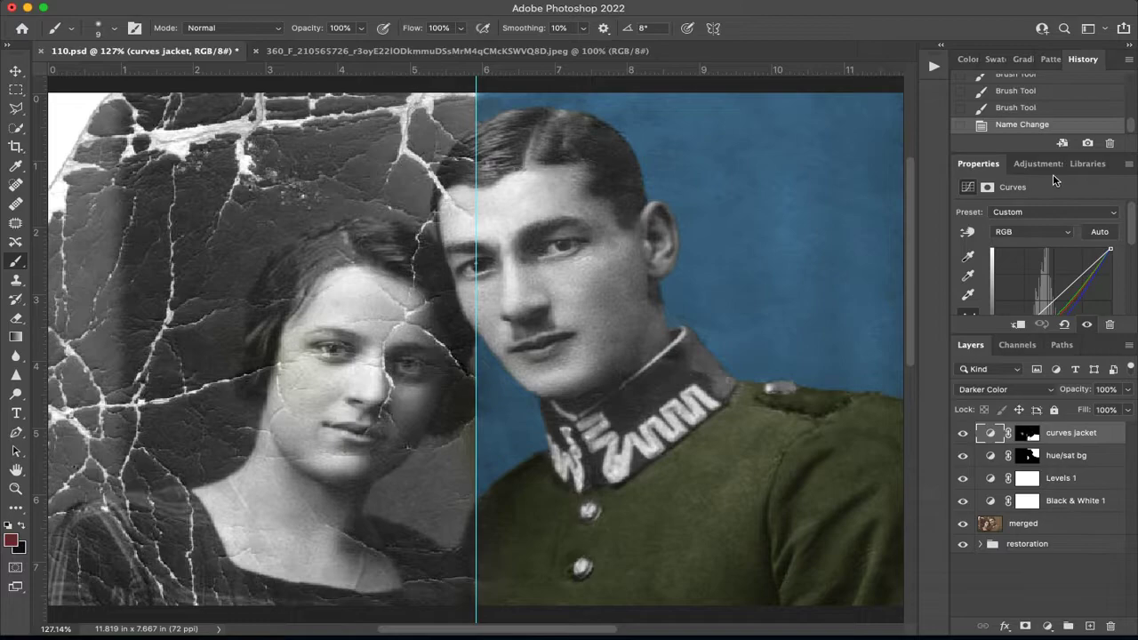
Add a Solid Color fill layer in dark red #441517 above the curves jacket layer.
left_click(1048, 626)
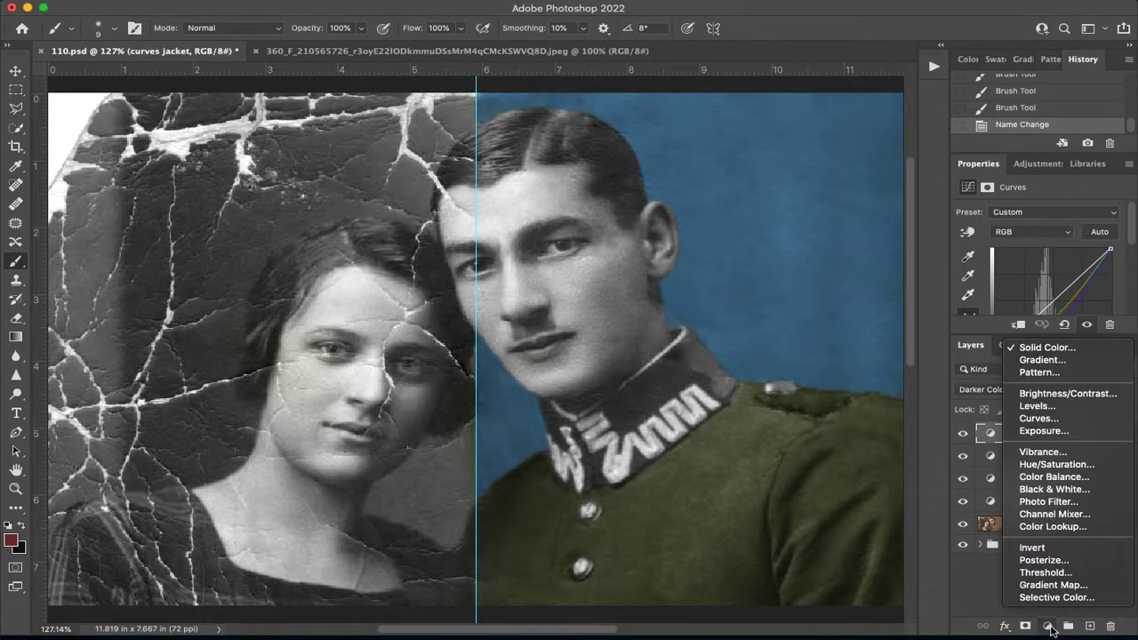
left_click(1066, 352)
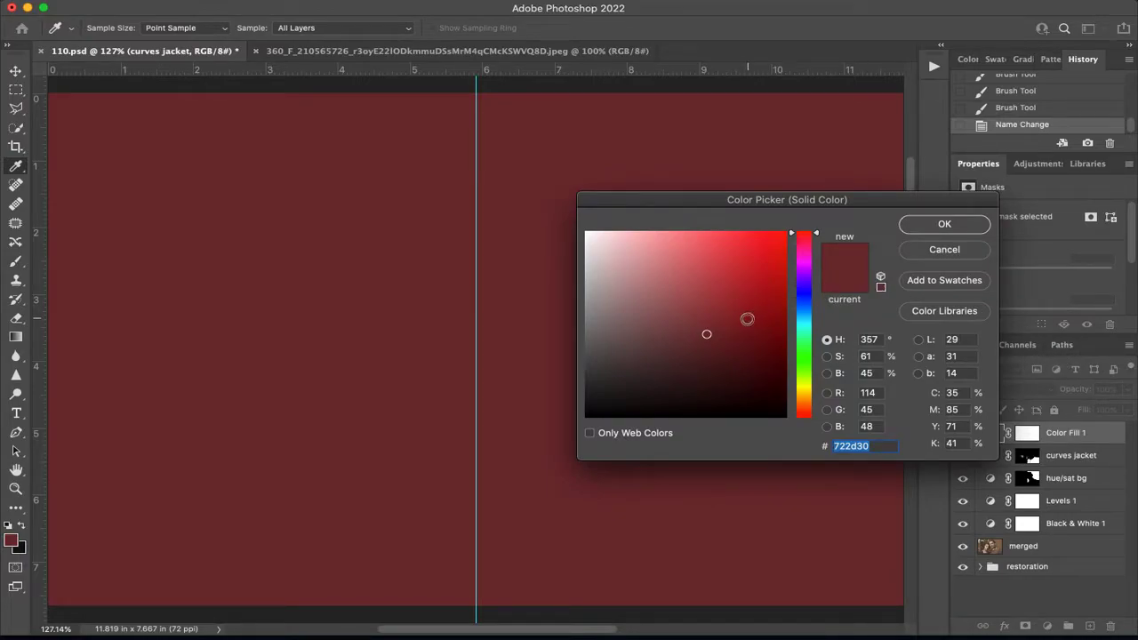
mouse_move(737, 340)
left_mouse_down()
mouse_move(737, 366)
mouse_move(725, 368)
left_mouse_up()
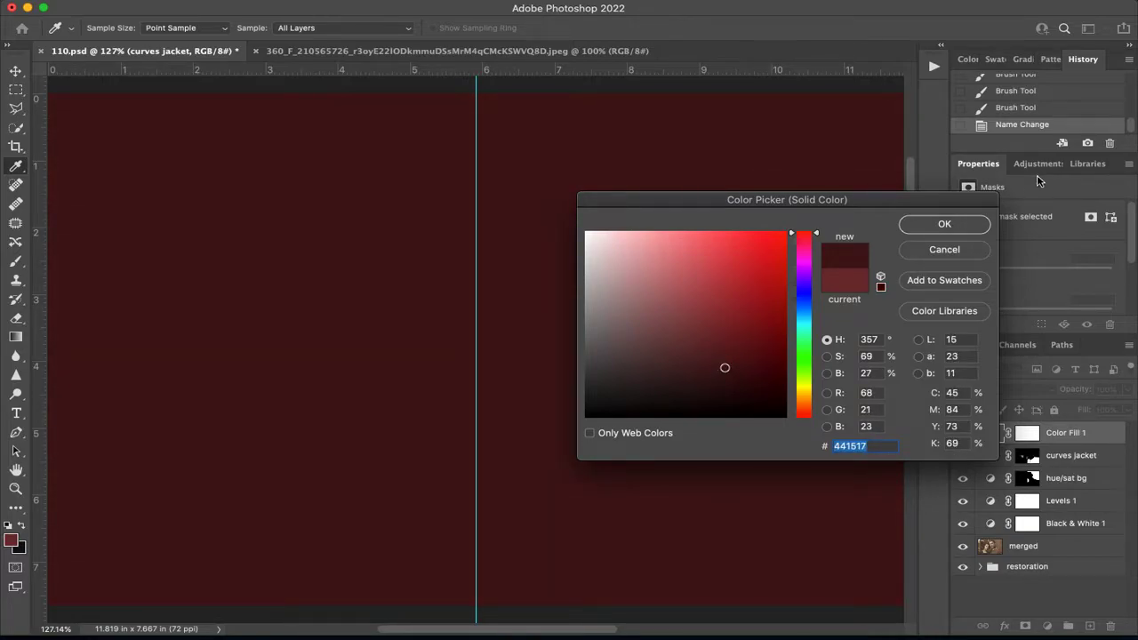
left_click(942, 228)
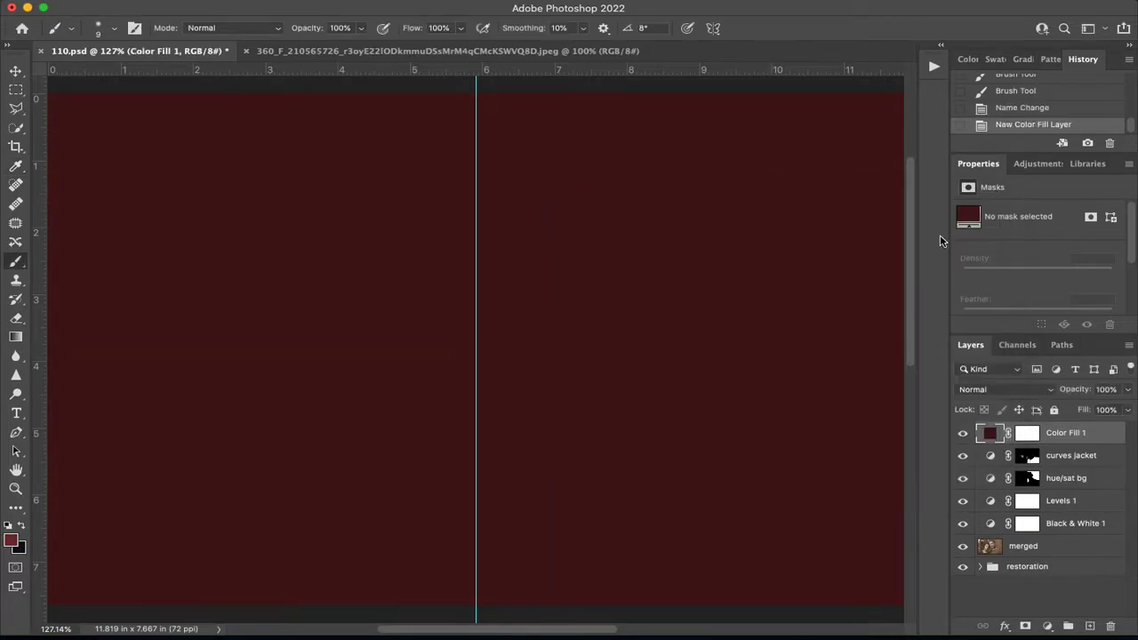
Invert the Color Fill 1 layer's mask to hide the dark red fill.
left_click(1031, 433)
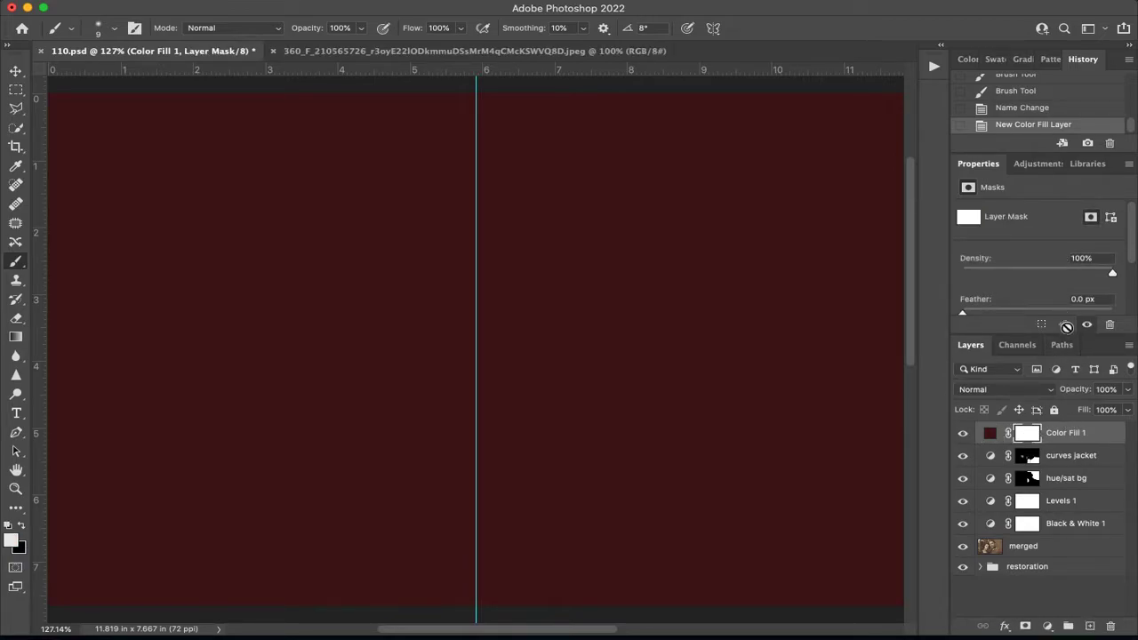
left_click_drag(1066, 335, 1067, 377)
scroll(1049, 344, "down", 2)
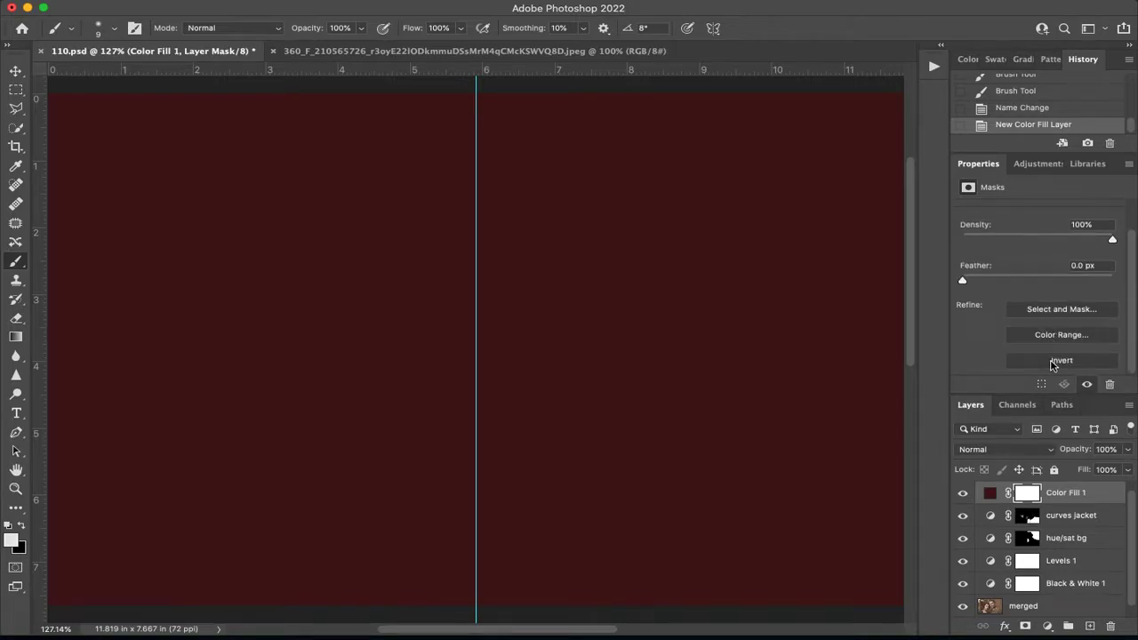
left_click(1047, 361)
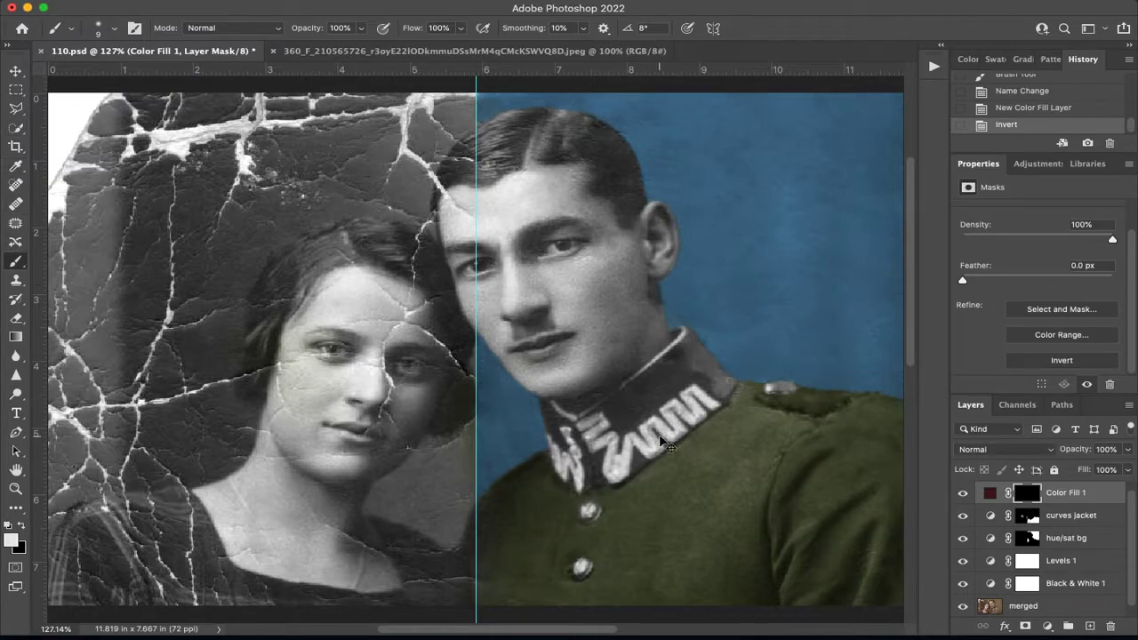
Paint white on the Color Fill 1 mask with a 15 px brush over the collar's main band and small areas of its front.
scroll(667, 442, "up", 6)
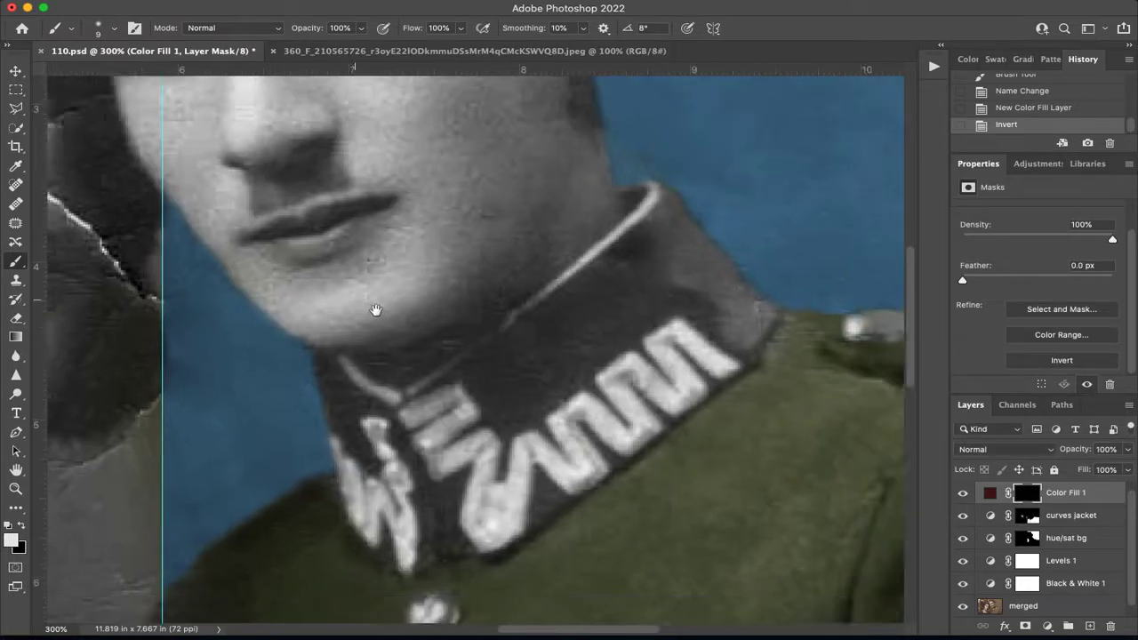
left_click_drag(376, 311, 327, 304)
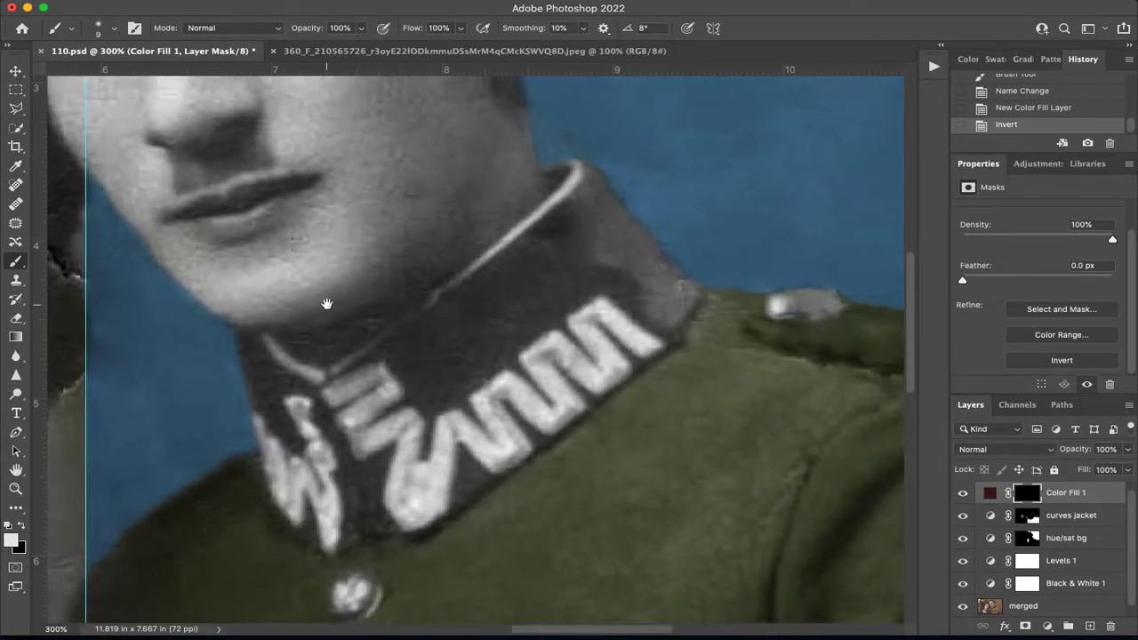
key("bracketright")
mouse_move(444, 354)
left_mouse_down()
mouse_move(433, 399)
mouse_move(417, 403)
mouse_move(399, 353)
mouse_move(565, 232)
mouse_move(554, 312)
mouse_move(440, 399)
mouse_move(549, 291)
mouse_move(456, 355)
mouse_move(426, 345)
mouse_move(562, 252)
mouse_move(605, 266)
mouse_move(601, 280)
mouse_move(576, 298)
mouse_move(587, 255)
mouse_move(566, 242)
mouse_move(521, 263)
mouse_move(573, 212)
left_mouse_up()
mouse_move(650, 264)
left_mouse_down()
mouse_move(660, 275)
mouse_move(620, 229)
mouse_move(663, 315)
mouse_move(602, 272)
mouse_move(664, 321)
mouse_move(678, 295)
mouse_move(597, 229)
mouse_move(589, 196)
mouse_move(568, 221)
mouse_move(583, 202)
left_mouse_up()
left_click_drag(364, 521, 349, 469)
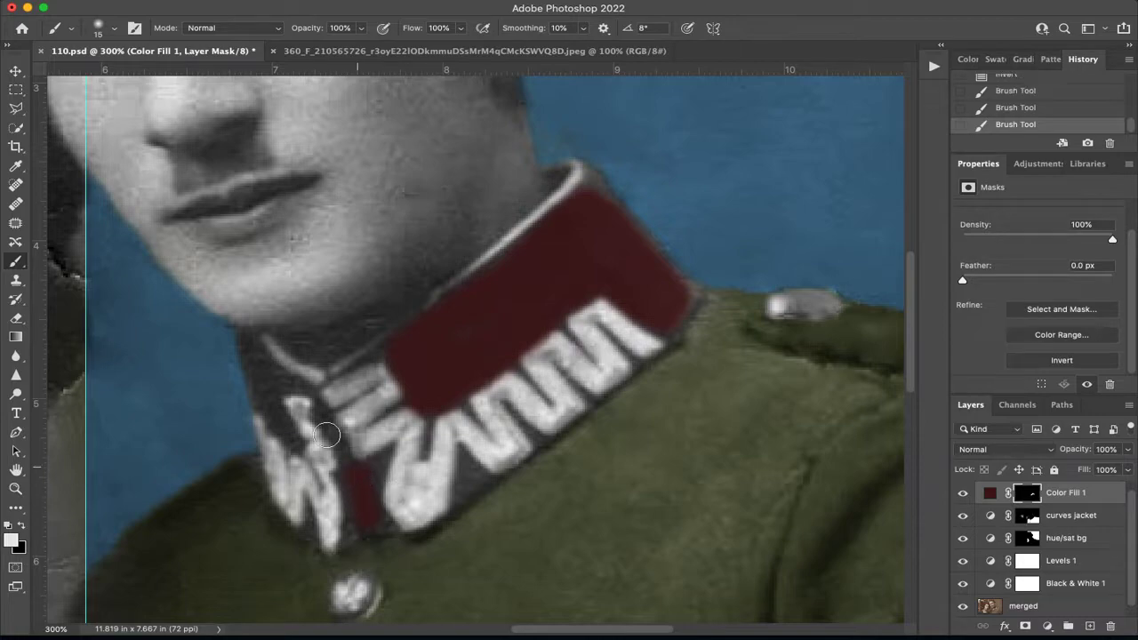
left_click_drag(264, 394, 254, 356)
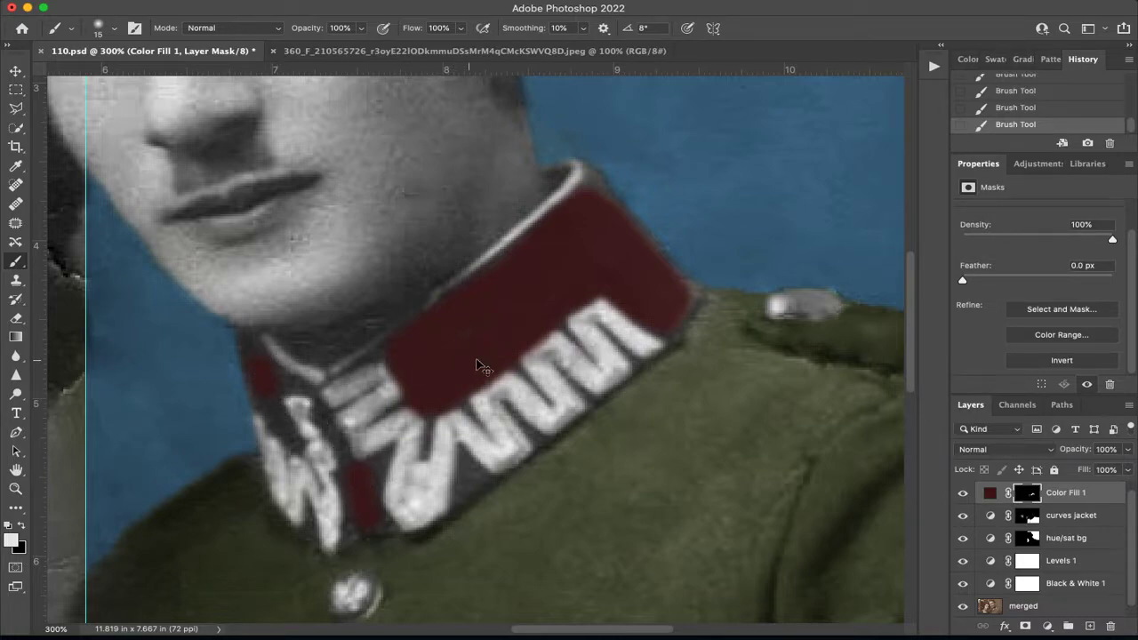
Undo the last mask stroke and extend the red to the collar band's piping, embroidery and outer edges with an 8 px brush.
key("ctrl+z")
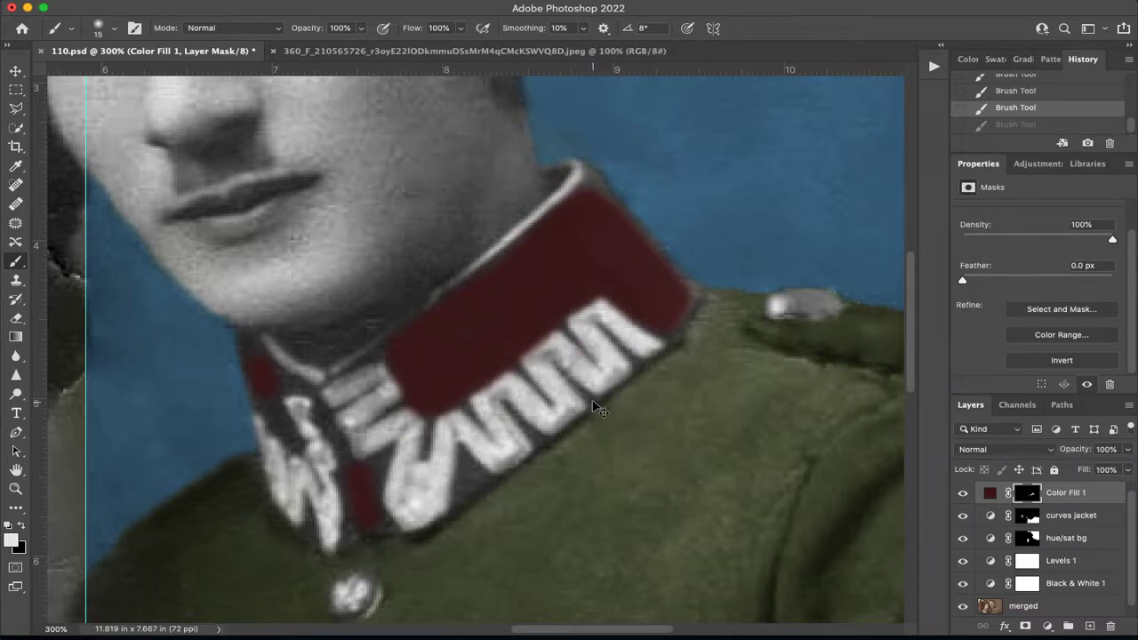
key("ctrl+plus")
key("ctrl+plus")
key("ctrl+plus")
key("ctrl+plus")
left_click(426, 335)
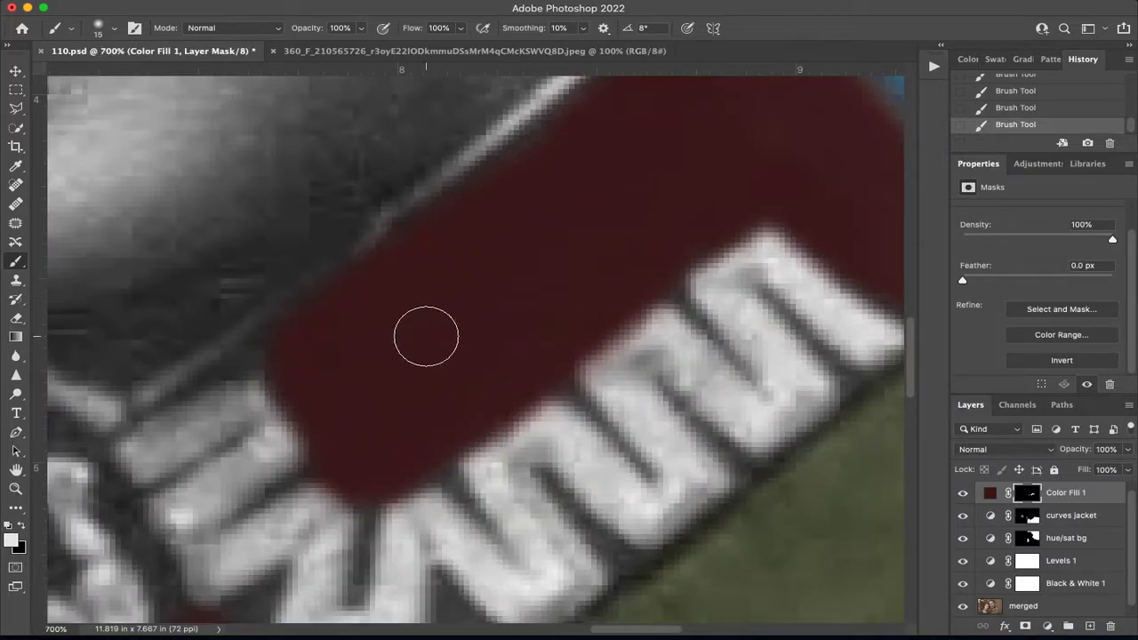
left_click_drag(462, 322, 424, 404)
key("bracketleft")
key("bracketleft")
key("bracketleft")
mouse_move(574, 157)
left_mouse_down()
mouse_move(284, 400)
mouse_move(190, 452)
mouse_move(219, 435)
left_mouse_up()
mouse_move(360, 331)
left_mouse_down()
mouse_move(264, 391)
mouse_move(138, 442)
left_mouse_up()
mouse_move(687, 404)
left_mouse_down()
mouse_move(517, 222)
mouse_move(472, 139)
mouse_move(473, 162)
mouse_move(438, 214)
mouse_move(460, 163)
mouse_move(502, 164)
mouse_move(514, 193)
mouse_move(495, 160)
left_mouse_up()
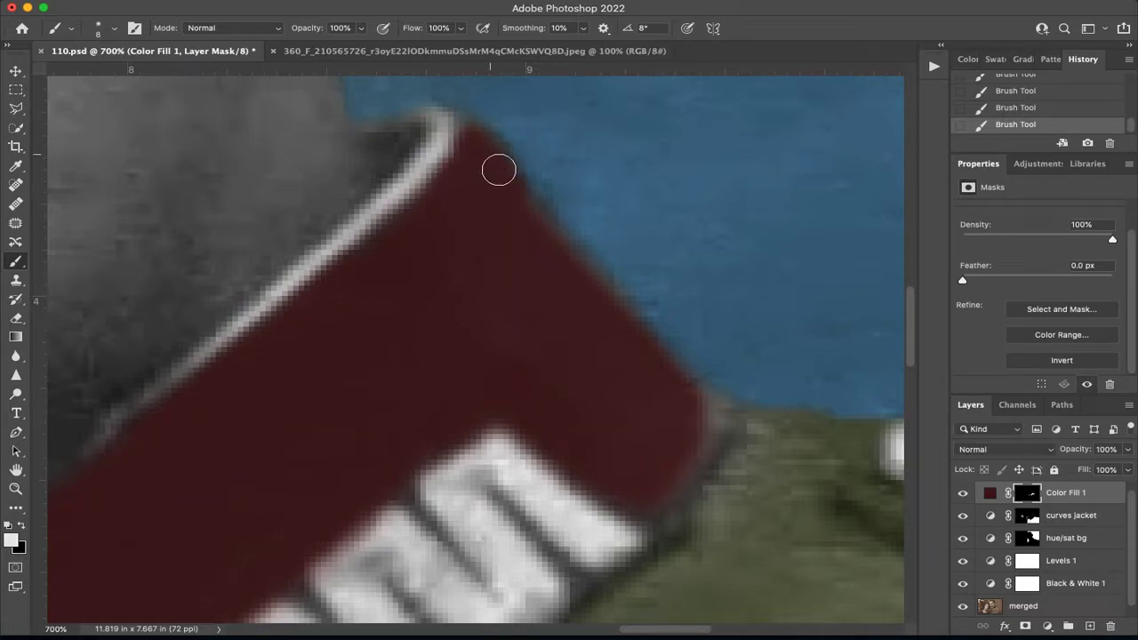
mouse_move(702, 421)
left_mouse_down()
mouse_move(666, 529)
mouse_move(575, 460)
mouse_move(711, 413)
mouse_move(718, 421)
mouse_move(645, 366)
mouse_move(518, 195)
left_mouse_up()
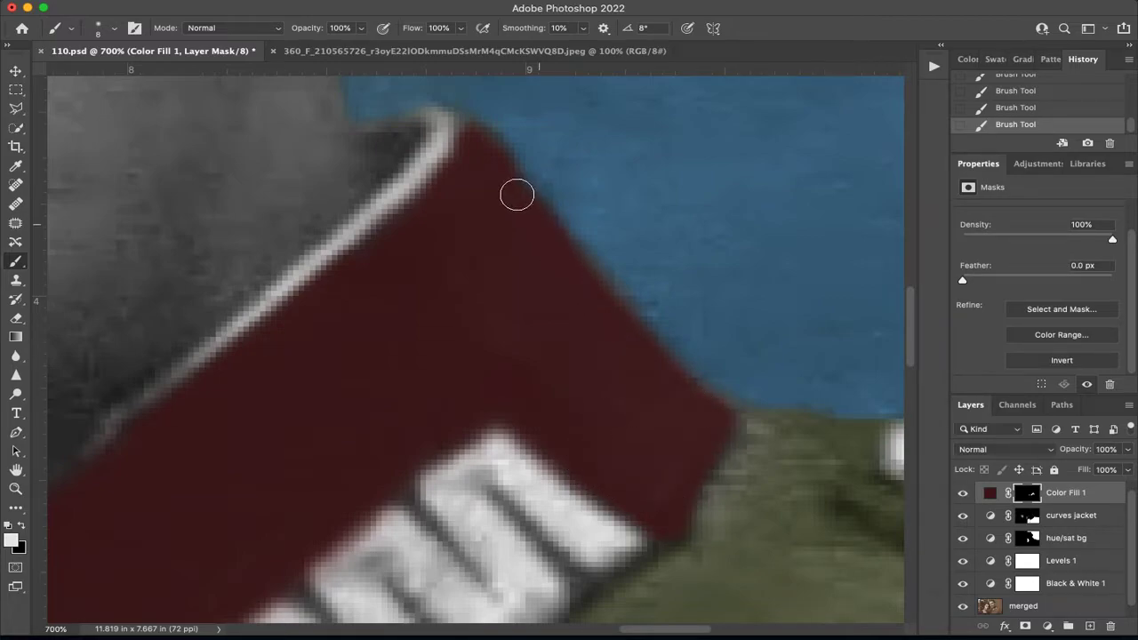
Paint white on the Color Fill 1 mask with a 6 px brush over the collar's front, around the embroidery beneath the chin.
mouse_move(500, 355)
left_mouse_down()
mouse_move(551, 146)
mouse_move(657, 116)
mouse_move(689, 89)
left_mouse_up()
left_click_drag(292, 401, 717, 297)
mouse_move(393, 305)
left_mouse_down()
mouse_move(300, 296)
mouse_move(381, 290)
mouse_move(291, 226)
mouse_move(247, 170)
mouse_move(248, 227)
left_mouse_up()
mouse_move(309, 304)
left_mouse_down()
mouse_move(330, 370)
mouse_move(373, 436)
mouse_move(325, 401)
mouse_move(283, 342)
mouse_move(251, 254)
mouse_move(327, 377)
left_mouse_up()
mouse_move(492, 454)
left_mouse_down()
mouse_move(421, 361)
mouse_move(409, 297)
mouse_move(385, 296)
left_mouse_up()
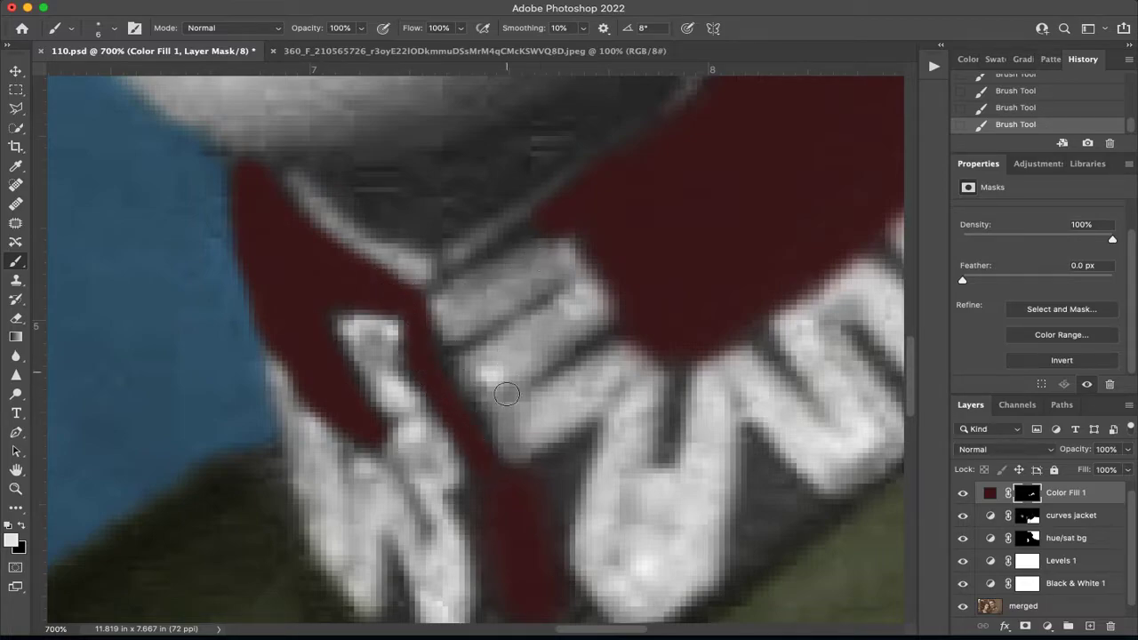
left_click_drag(484, 457, 422, 351)
mouse_move(484, 488)
left_mouse_down()
mouse_move(489, 526)
mouse_move(534, 511)
mouse_move(553, 559)
mouse_move(556, 504)
mouse_move(579, 454)
mouse_move(523, 481)
mouse_move(551, 472)
mouse_move(559, 494)
mouse_move(540, 334)
left_mouse_up()
mouse_move(564, 461)
left_mouse_down()
mouse_move(538, 415)
mouse_move(579, 466)
mouse_move(477, 491)
mouse_move(478, 398)
mouse_move(484, 434)
left_mouse_up()
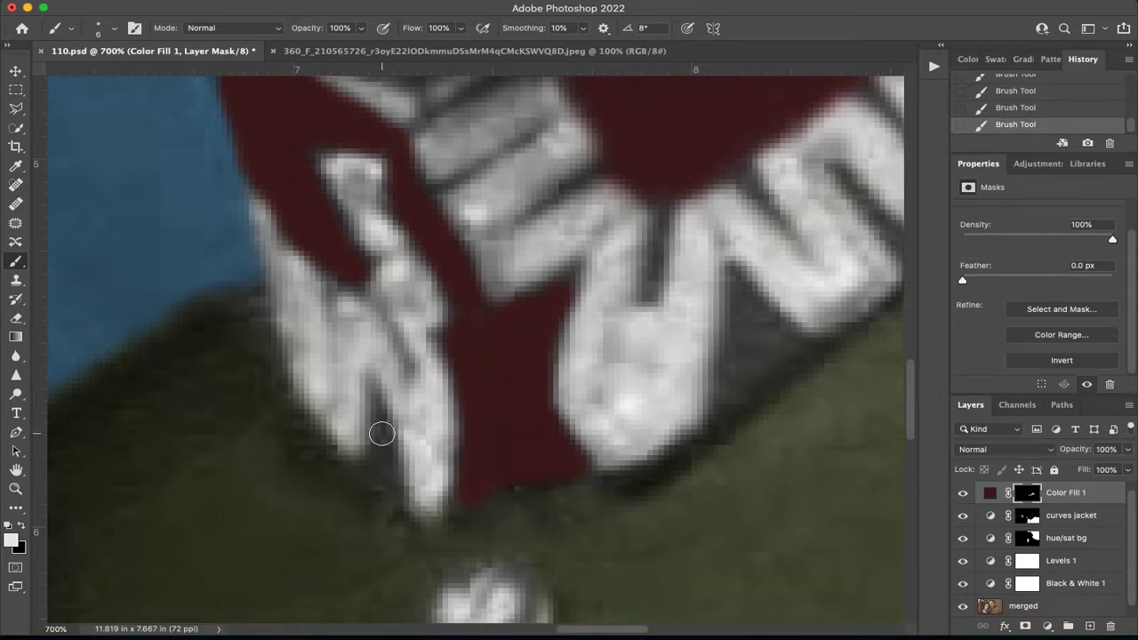
Fill the small lower gaps in the front embroidery with red using a 4 px brush, and undo the stroke in the narrow upper gap.
mouse_move(362, 474)
left_mouse_down()
mouse_move(373, 399)
mouse_move(389, 488)
mouse_move(372, 391)
left_mouse_up()
mouse_move(718, 417)
left_mouse_down()
mouse_move(733, 275)
mouse_move(800, 349)
mouse_move(728, 405)
mouse_move(745, 296)
mouse_move(779, 343)
mouse_move(740, 373)
mouse_move(752, 311)
mouse_move(760, 352)
mouse_move(730, 393)
mouse_move(742, 323)
left_mouse_up()
left_click_drag(655, 292, 660, 191)
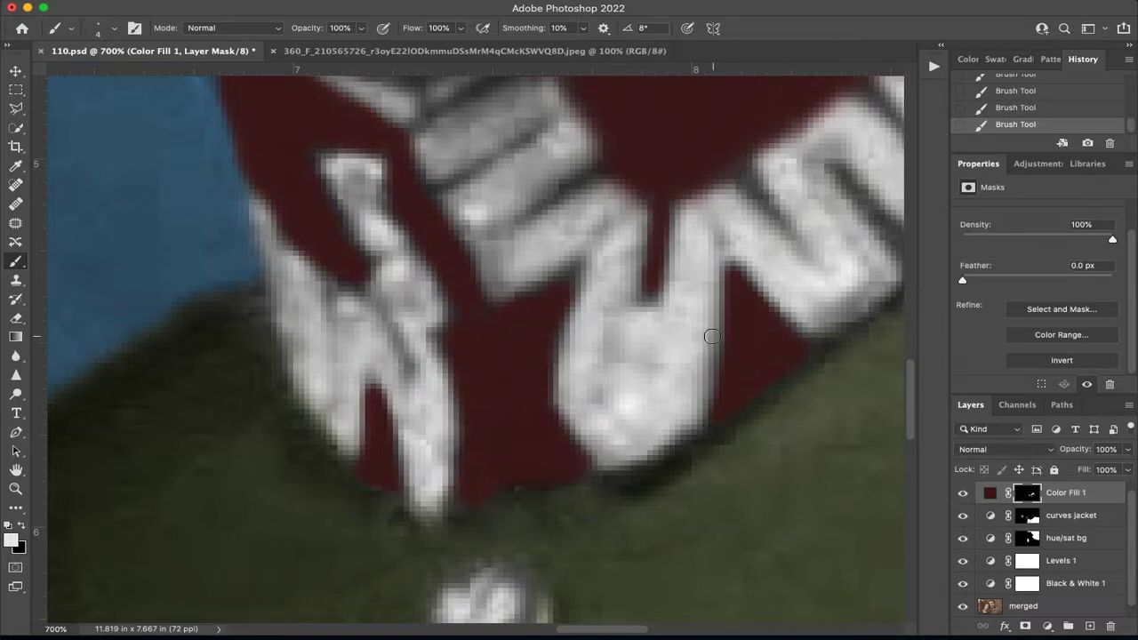
key("super+z")
Lower the brush opacity to 39% and paint red into the rearmost gaps of the collar embroidery on the Color Fill 1 mask.
left_click_drag(650, 323, 183, 516)
mouse_move(747, 356)
left_mouse_down()
mouse_move(737, 343)
mouse_move(739, 366)
mouse_move(756, 351)
left_mouse_up()
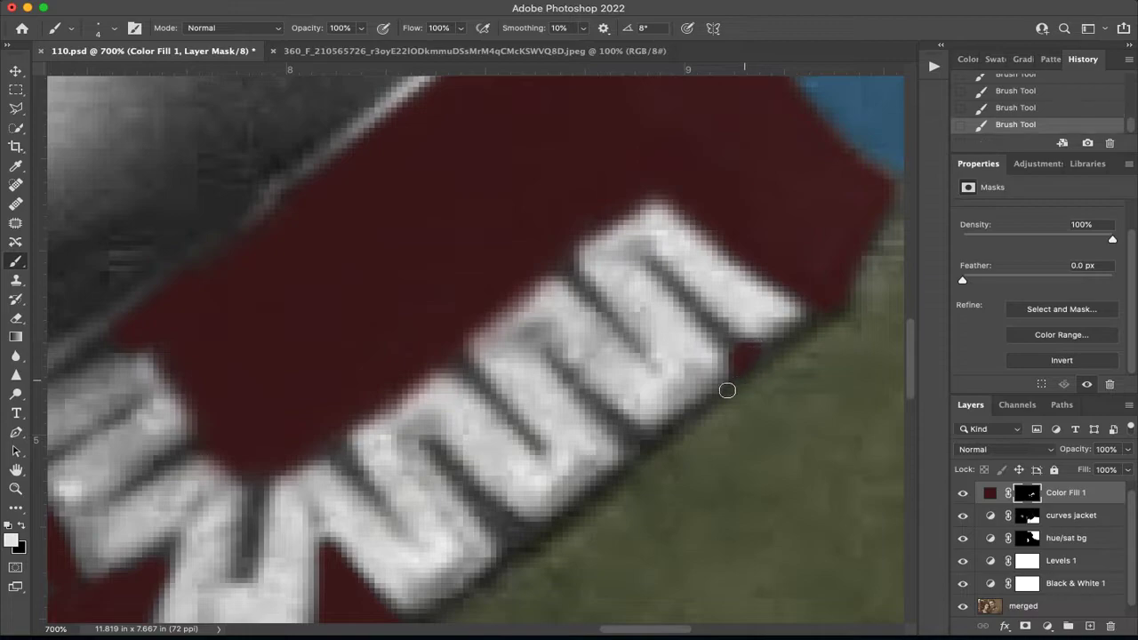
key("super+z")
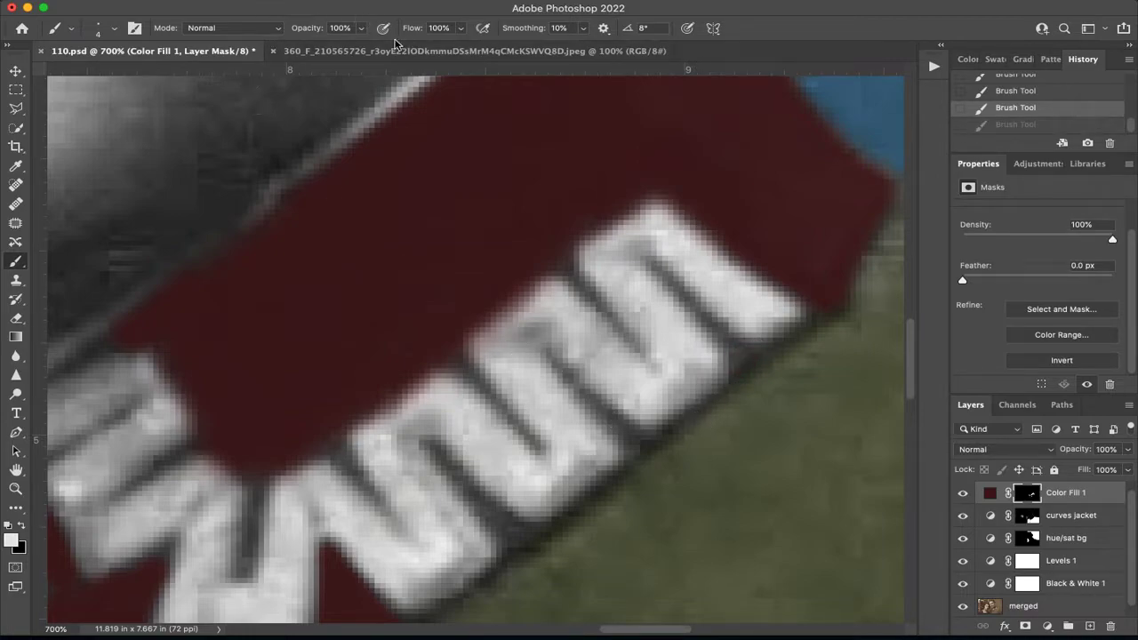
left_click(361, 28)
left_click_drag(367, 45, 316, 45)
left_click_drag(756, 353, 662, 272)
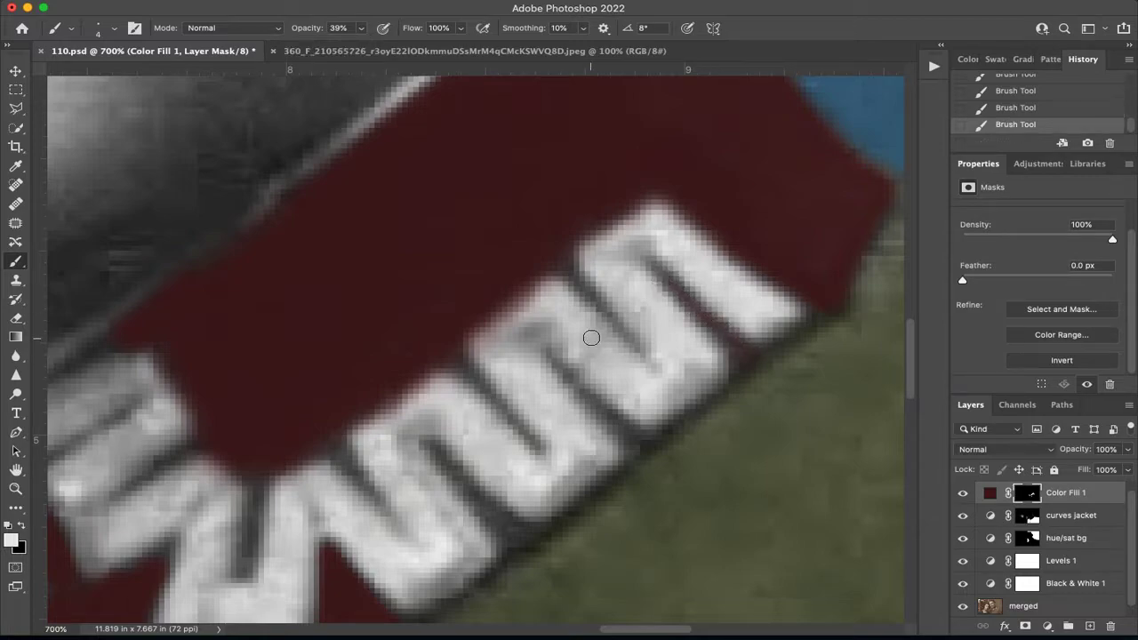
Paint red into the next narrow embroidery gaps and along the collar's lower edge with a 2 px brush, redoing unsatisfactory strokes.
key("bracketleft")
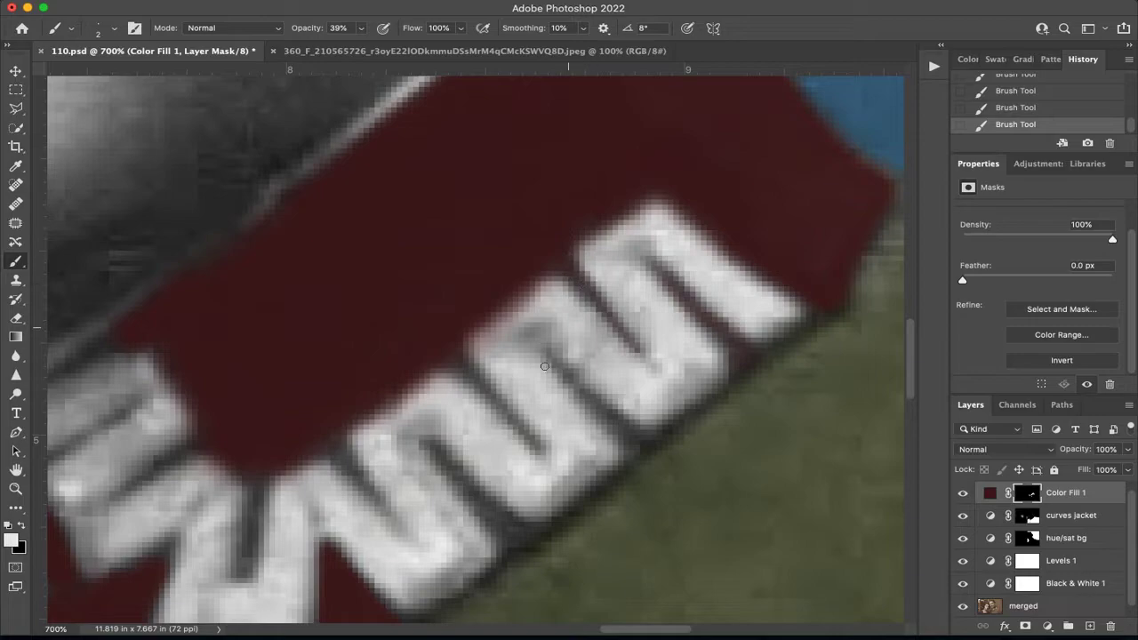
left_click_drag(536, 450, 446, 362)
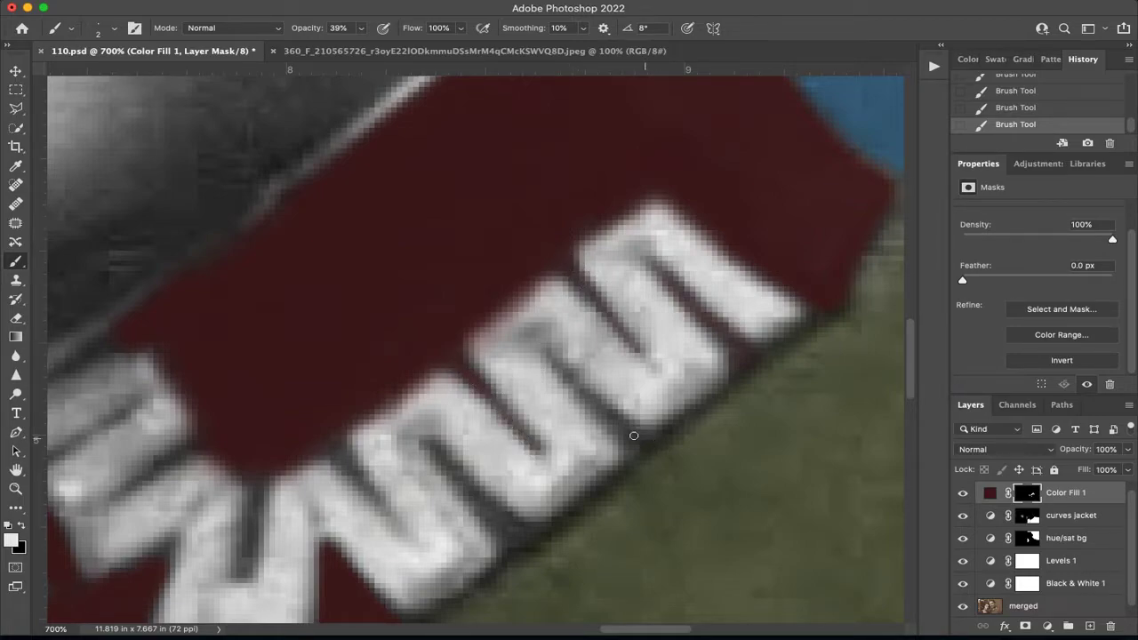
key("super+z")
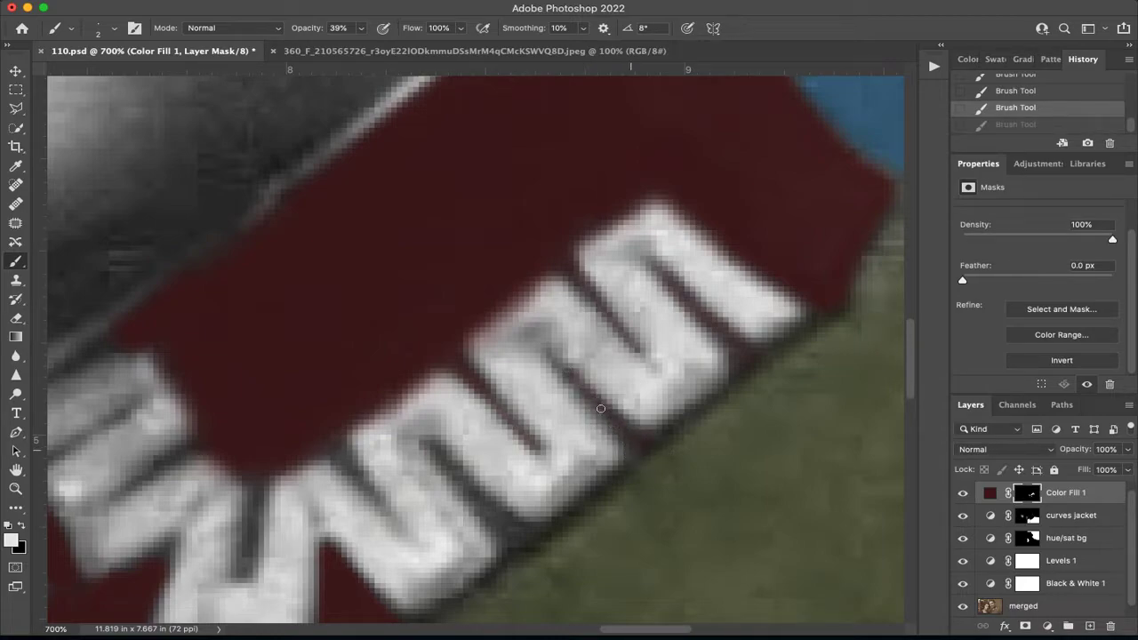
left_click_drag(564, 368, 640, 431)
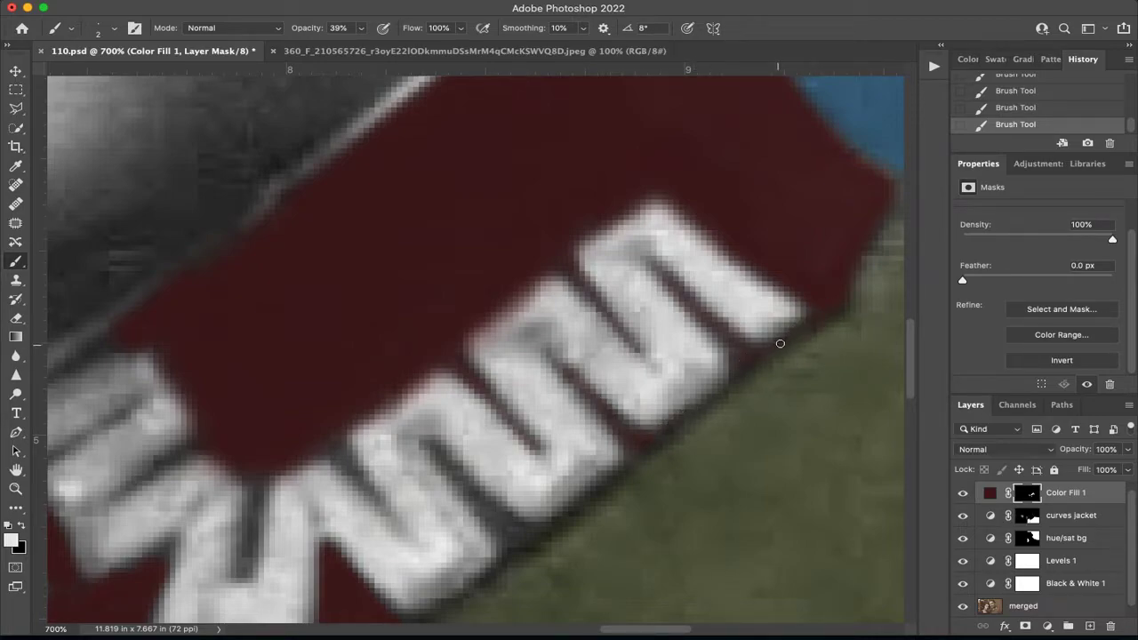
key("super+z")
left_click_drag(775, 344, 726, 375)
key("super+z")
key("shift+super+z")
key("super+z")
key("shift+super+z")
Tint the remaining narrow gaps toward the collar's front red, including the upright gap above the large front loop.
scroll(690, 413, "down", 5)
scroll(690, 413, "left", 5)
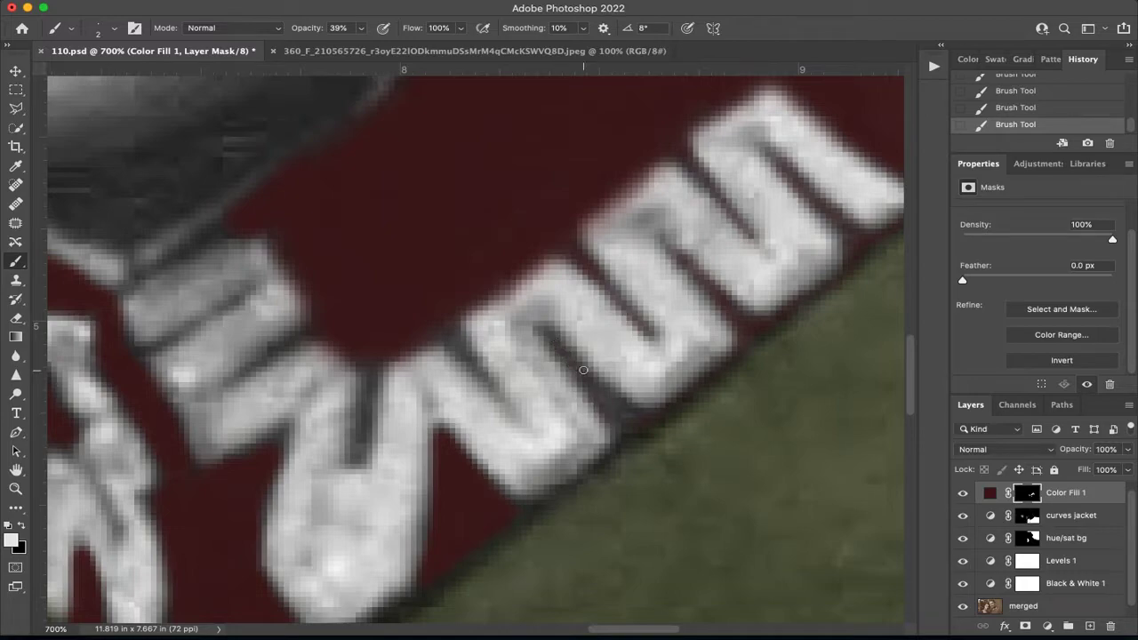
key("super+z")
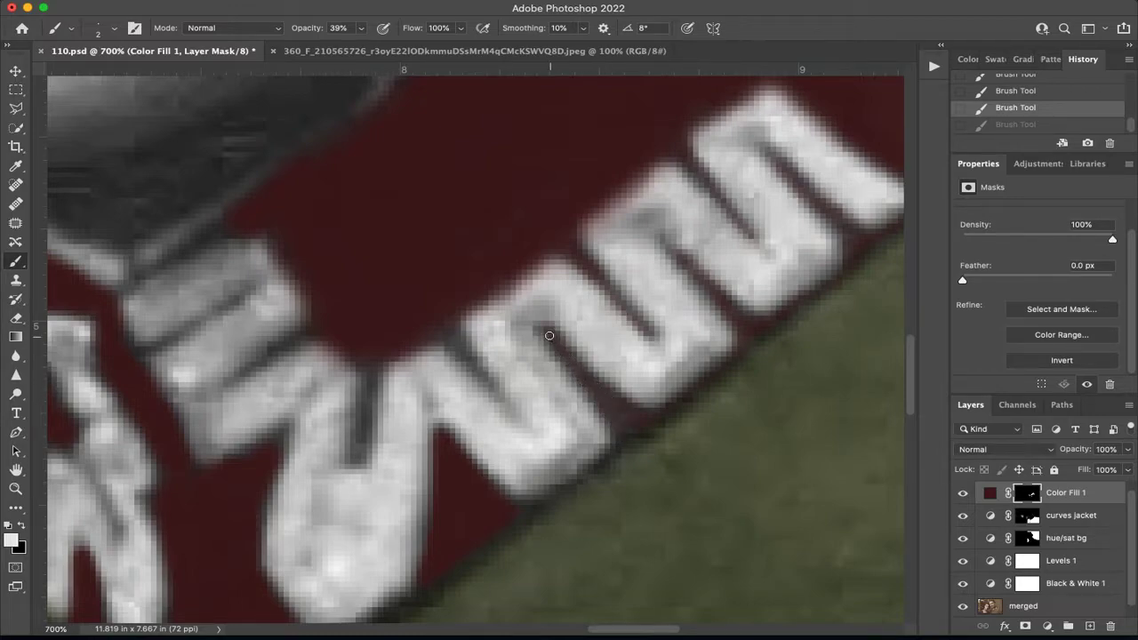
left_click_drag(549, 335, 625, 426)
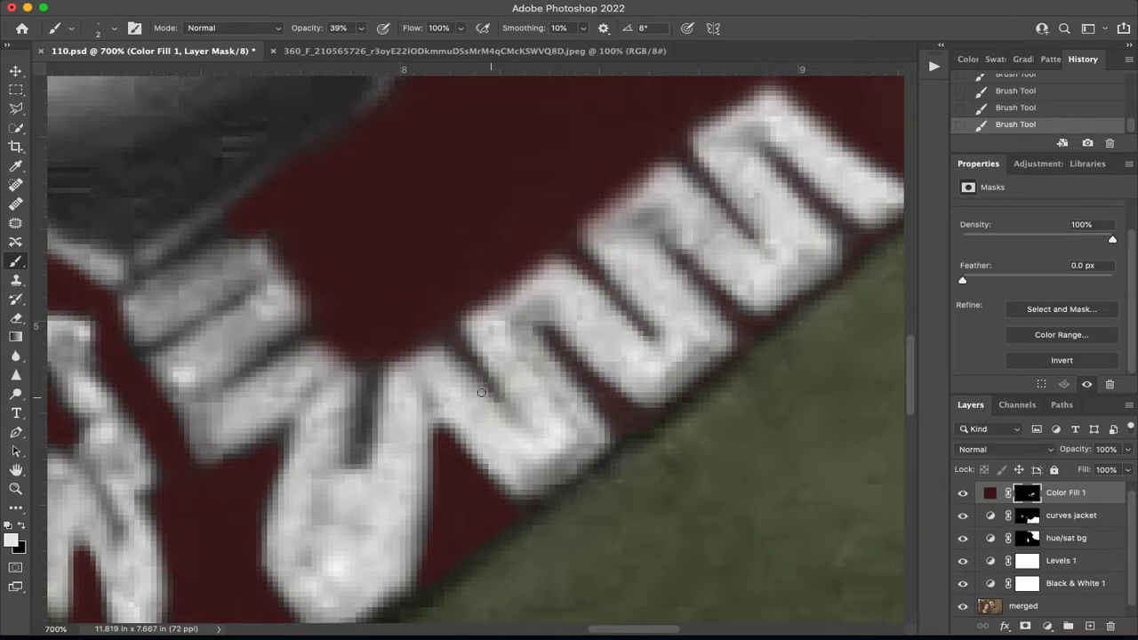
left_click_drag(356, 338, 551, 274)
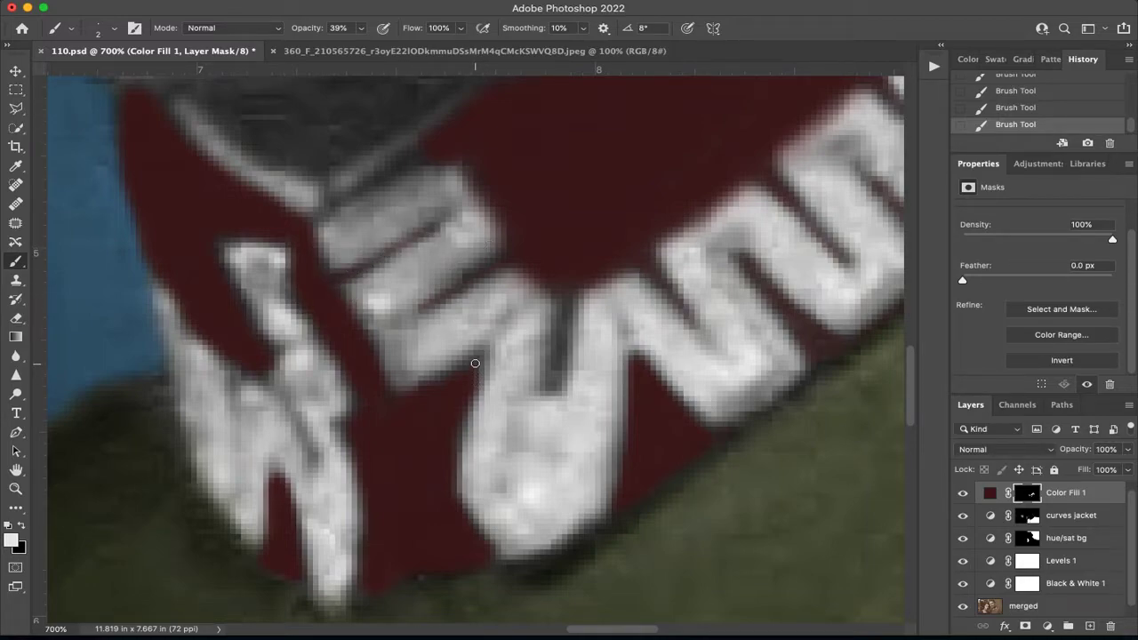
left_click_drag(554, 339, 554, 374)
left_click_drag(561, 270, 561, 329)
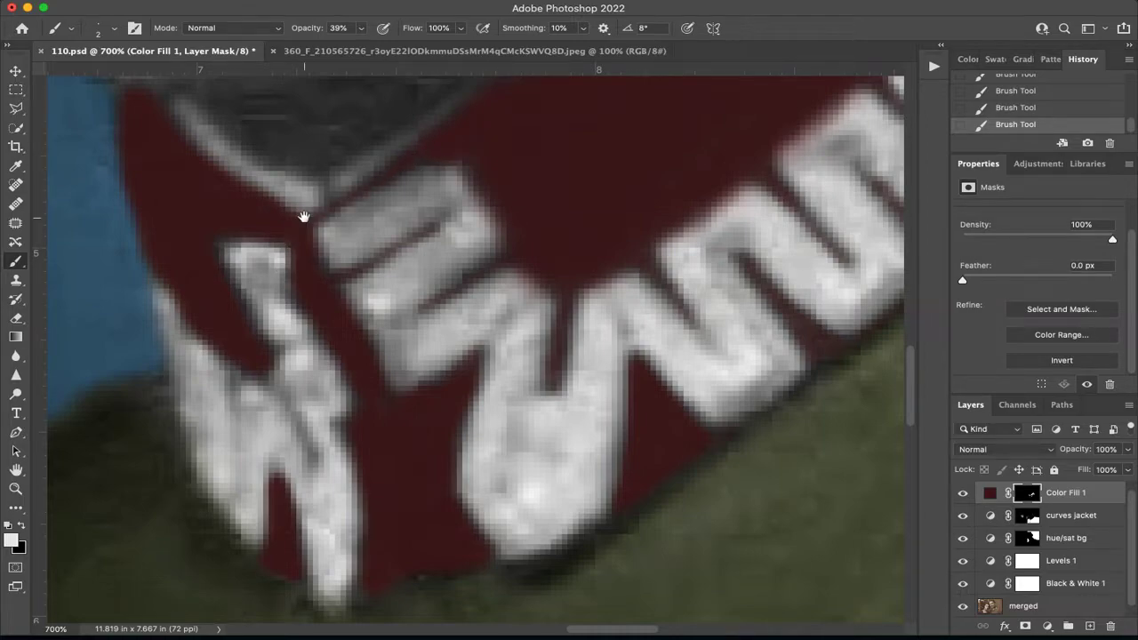
Add thin red lines between the embroidery strands on the far side of the collar opening with the 2 px brush.
left_click_drag(303, 216, 535, 166)
left_click_drag(468, 349, 465, 329)
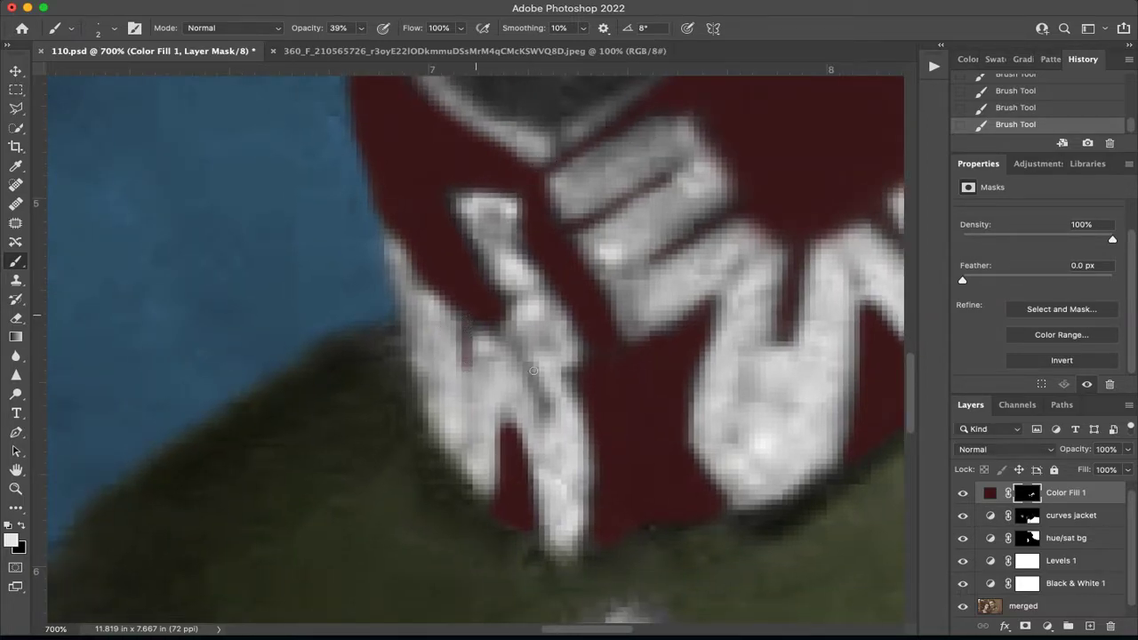
mouse_move(546, 424)
left_mouse_down()
mouse_move(482, 319)
mouse_move(529, 358)
mouse_move(525, 375)
mouse_move(496, 316)
mouse_move(548, 411)
mouse_move(505, 297)
left_mouse_up()
mouse_move(511, 235)
left_mouse_down()
mouse_move(520, 240)
mouse_move(494, 219)
left_mouse_up()
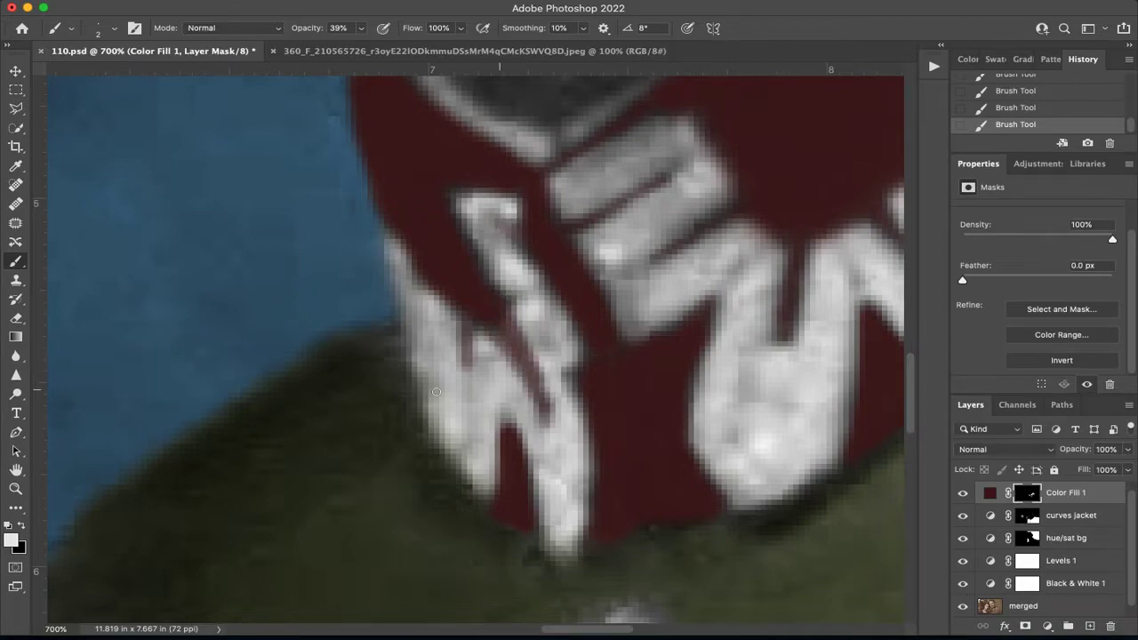
left_click_drag(466, 462, 495, 507)
key("super+0")
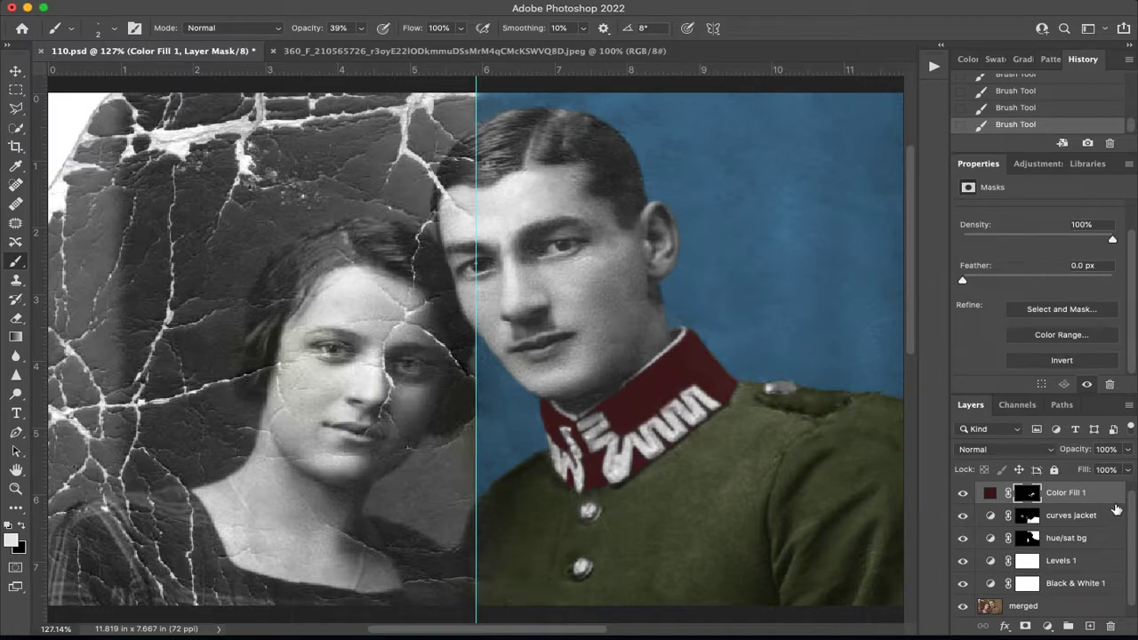
Set the Color Fill 1 layer's blend mode to Color and toggle its visibility to compare the collar.
left_click(1040, 450)
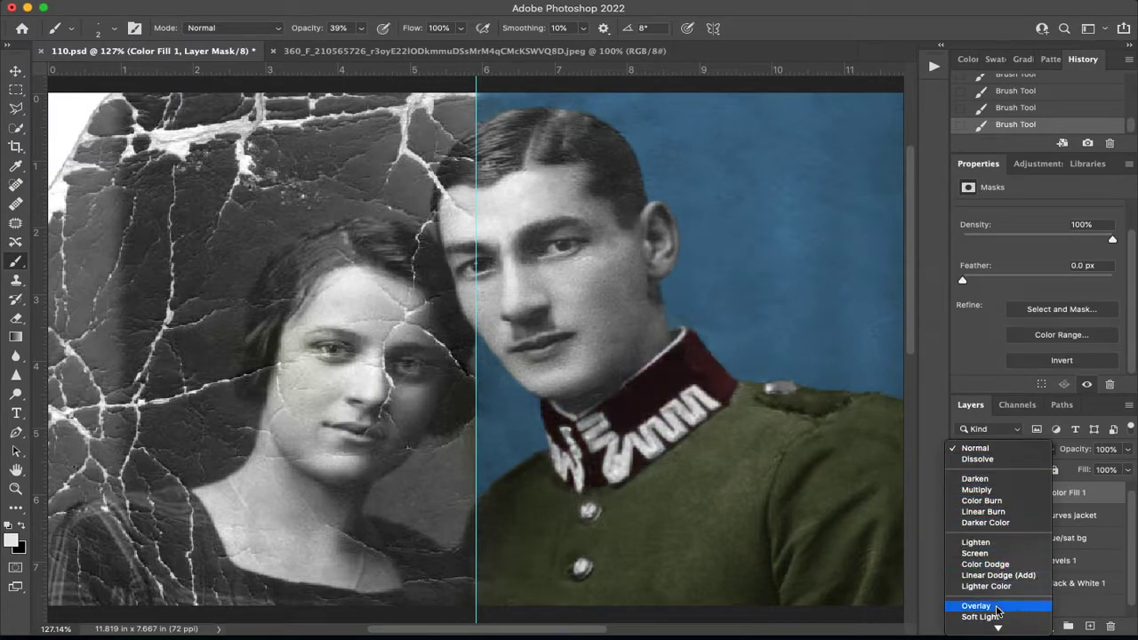
mouse_move(998, 628)
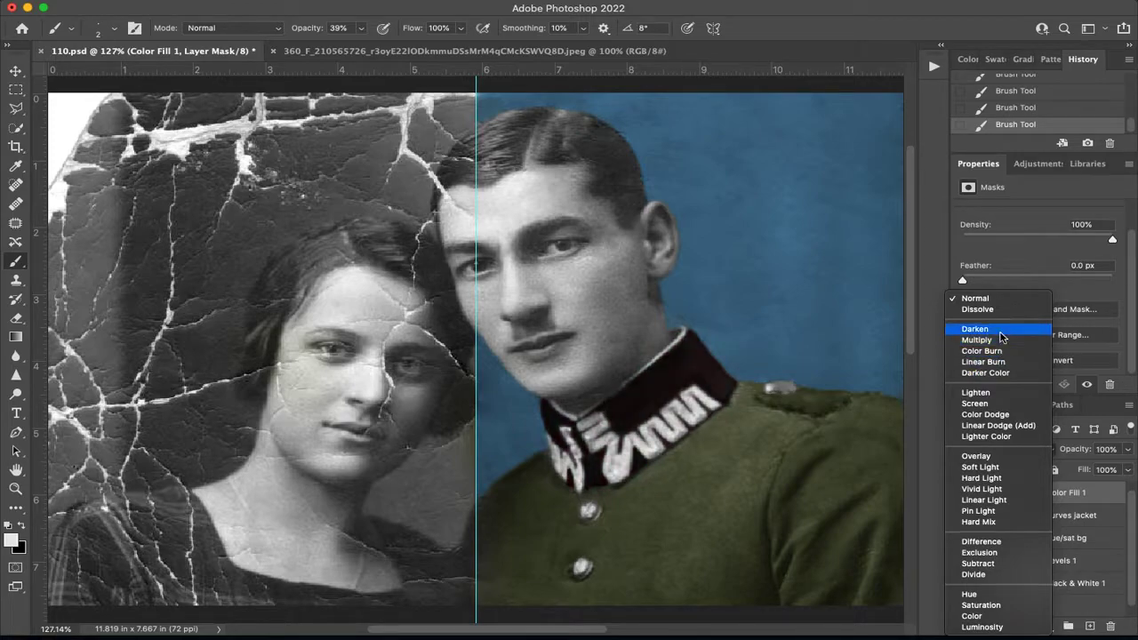
left_click(989, 622)
left_click(962, 492)
left_click(962, 493)
Try a different red for the Color Fill 1 layer and undo the color change.
double_click(990, 493)
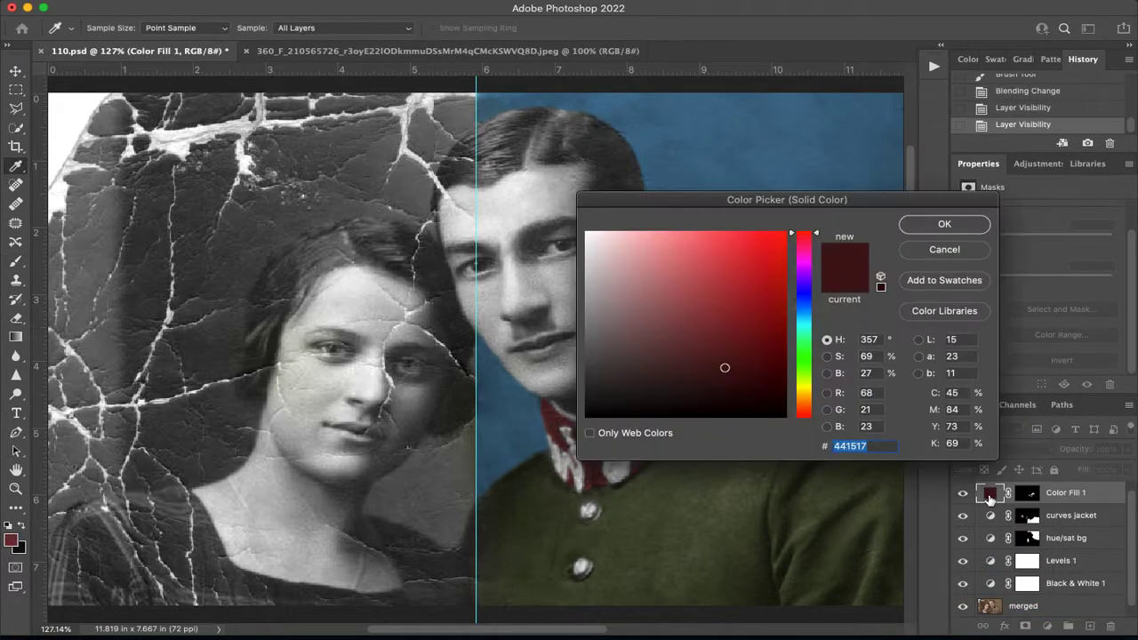
left_click_drag(787, 207, 882, 109)
mouse_move(861, 267)
left_mouse_down()
mouse_move(871, 272)
mouse_move(834, 296)
mouse_move(877, 302)
left_mouse_up()
mouse_move(913, 140)
left_mouse_down()
mouse_move(921, 346)
mouse_move(917, 319)
mouse_move(853, 296)
mouse_move(866, 284)
left_mouse_up()
left_click(1041, 130)
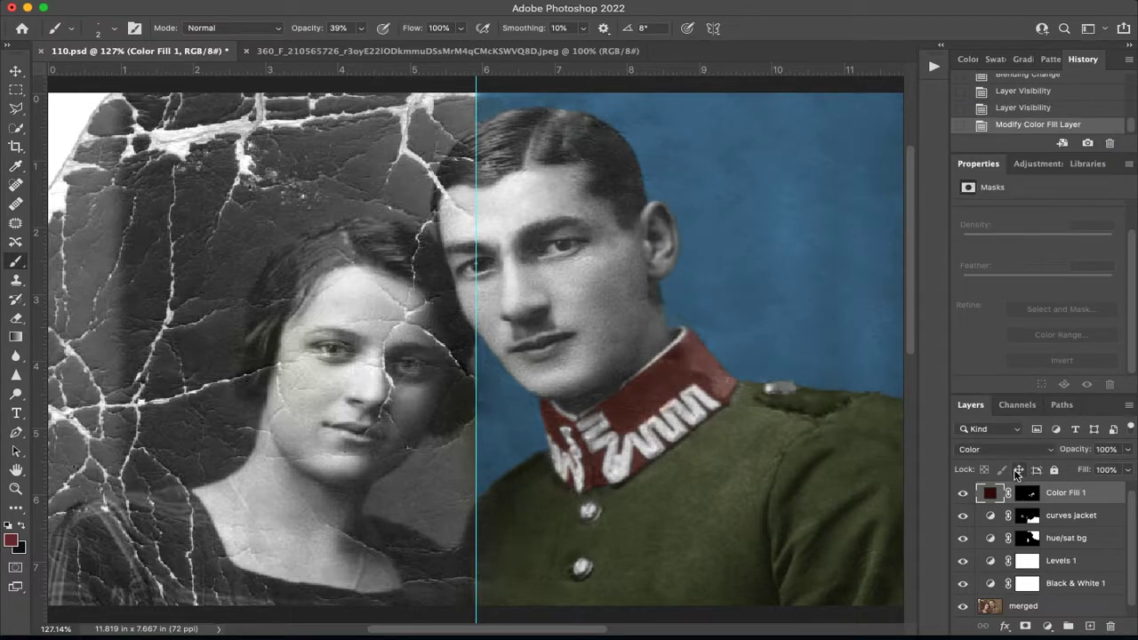
key("super+z")
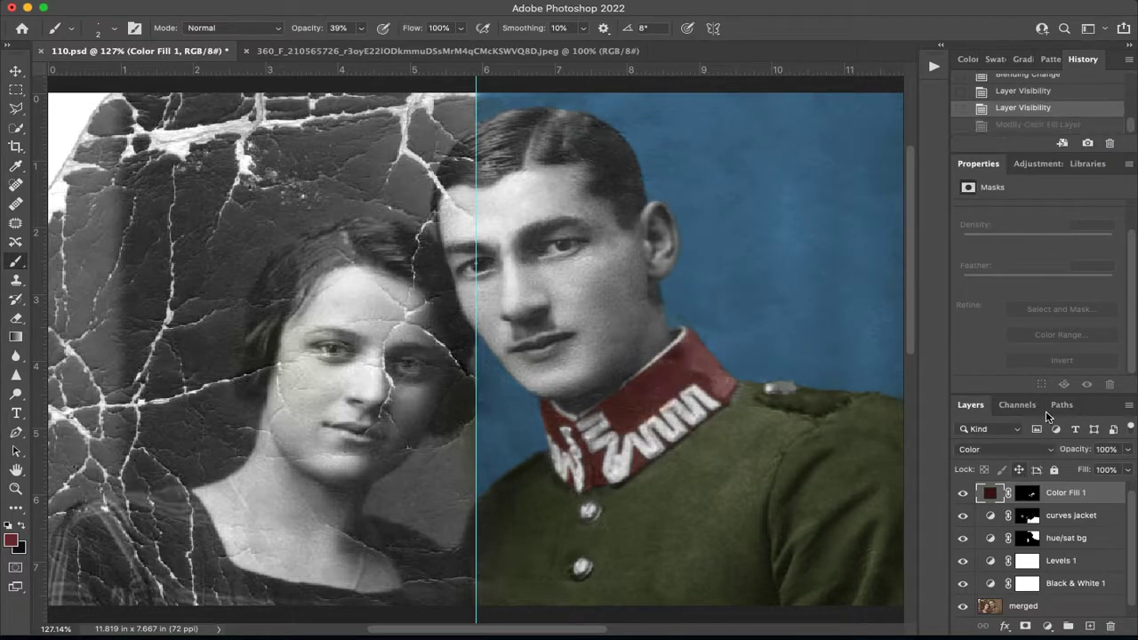
Add a Levels adjustment layer above Color Fill 1 and clip it to that layer.
left_click(1030, 164)
left_click(1018, 198)
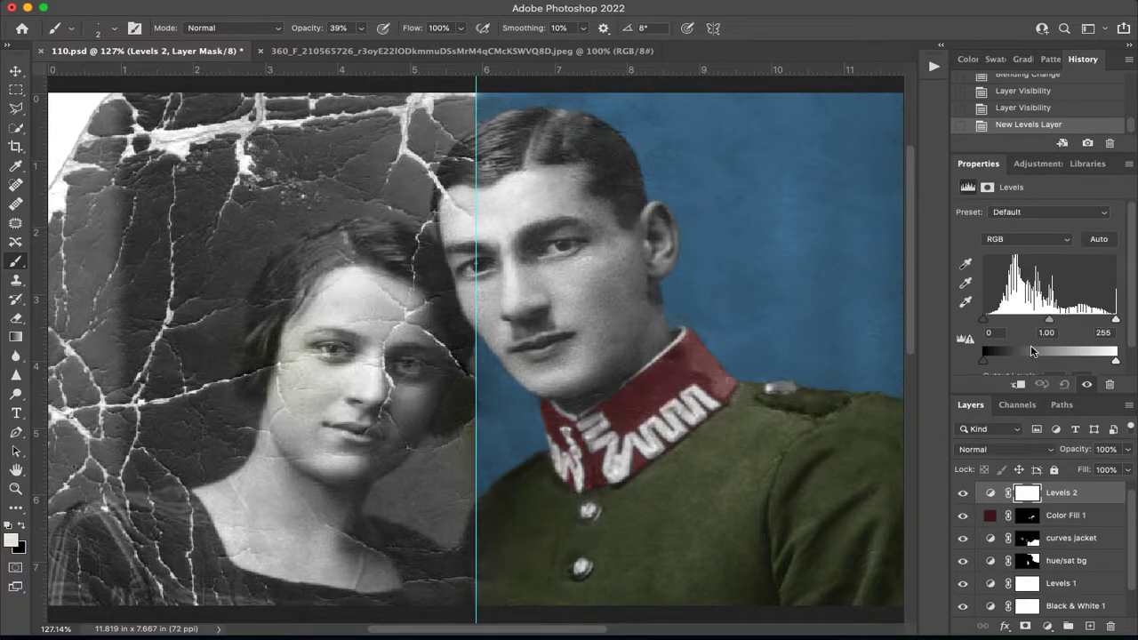
left_click(1011, 504, "alt")
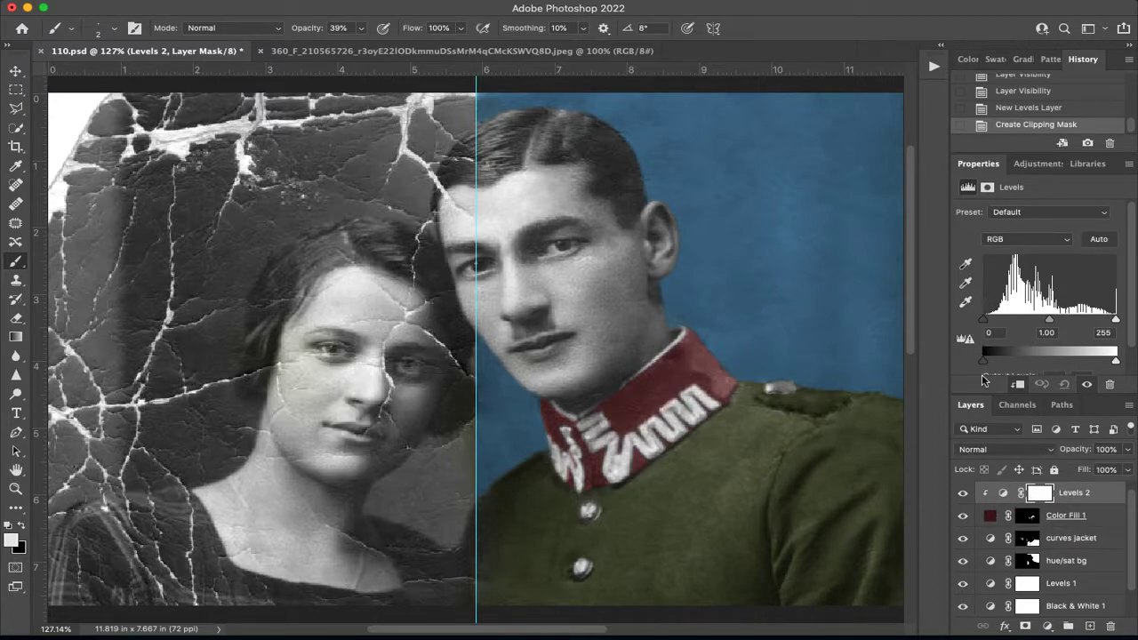
left_click(986, 500, "alt")
left_click(987, 500, "alt")
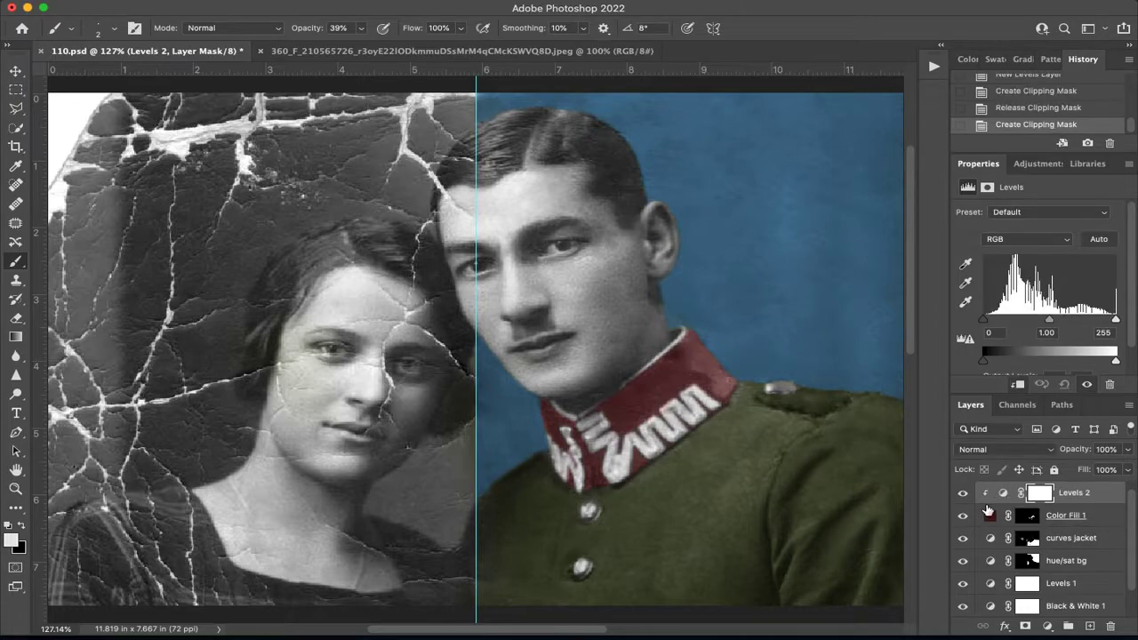
left_click(986, 499, "alt")
left_click(987, 499, "alt")
Set the clipped Levels adjustment's input values to 18 for shadows, 0.77 for midtones and 240 for highlights.
left_click_drag(985, 326, 990, 328)
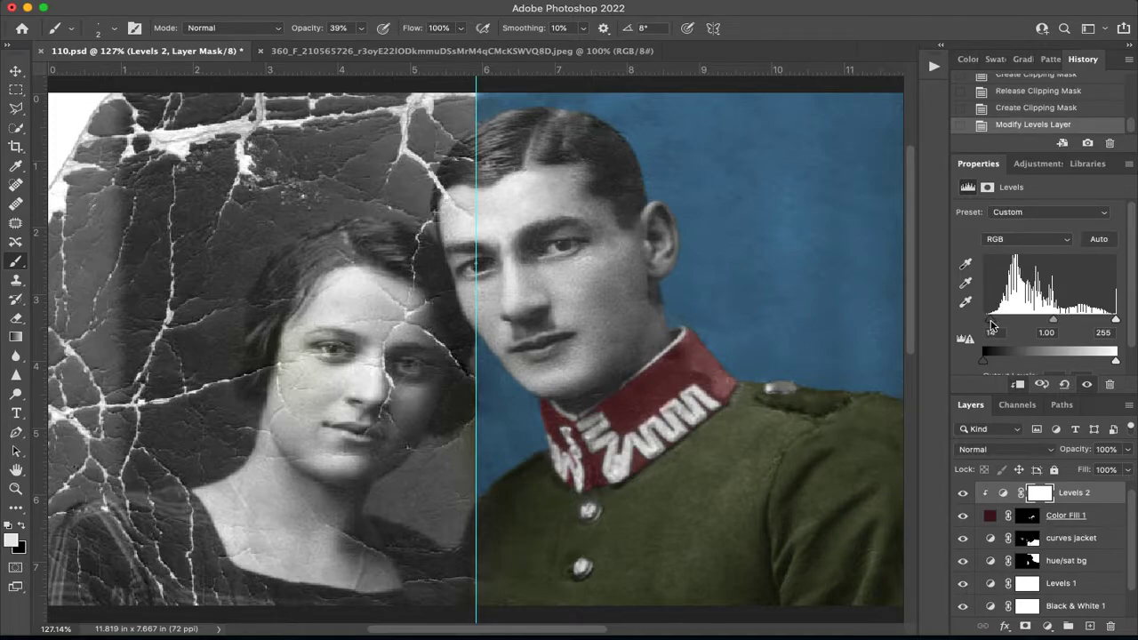
left_click_drag(1055, 321, 1066, 328)
left_click_drag(995, 319, 992, 320)
left_click_drag(1116, 322, 1109, 318)
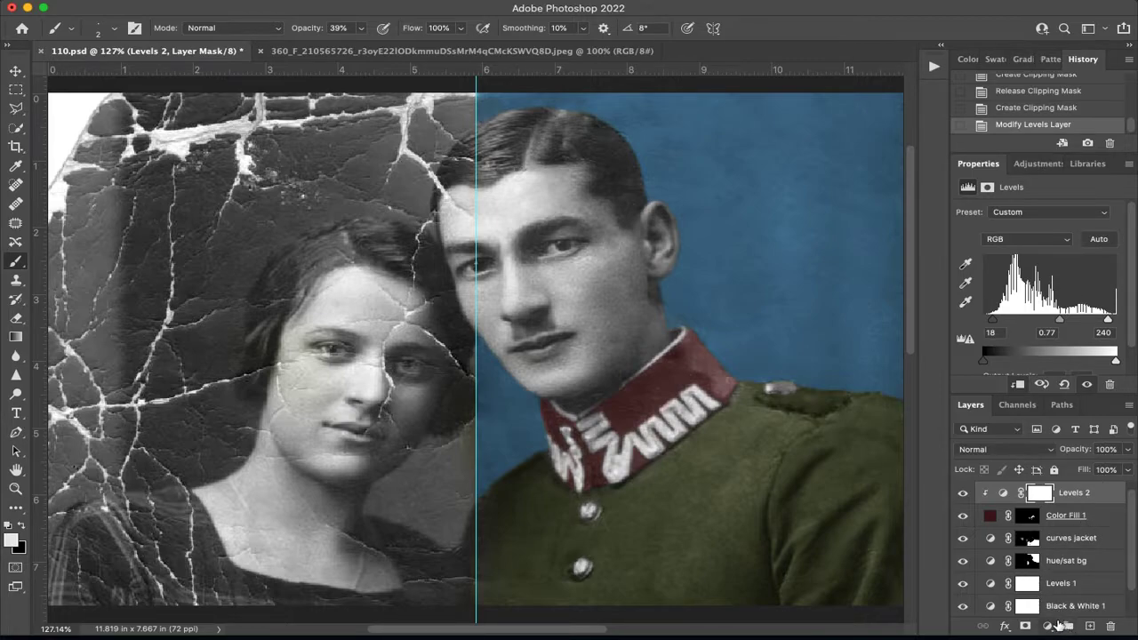
Add a dark golden Solid Color fill layer on top and invert its mask to hide the color.
left_click(1046, 627)
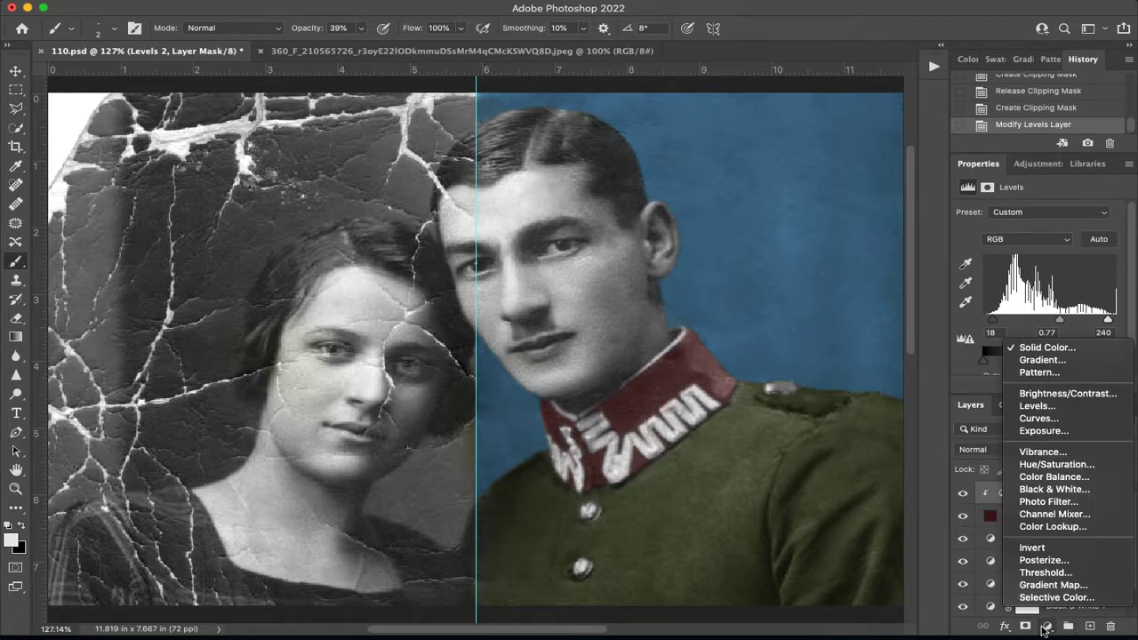
left_click(1046, 348)
left_click(896, 301)
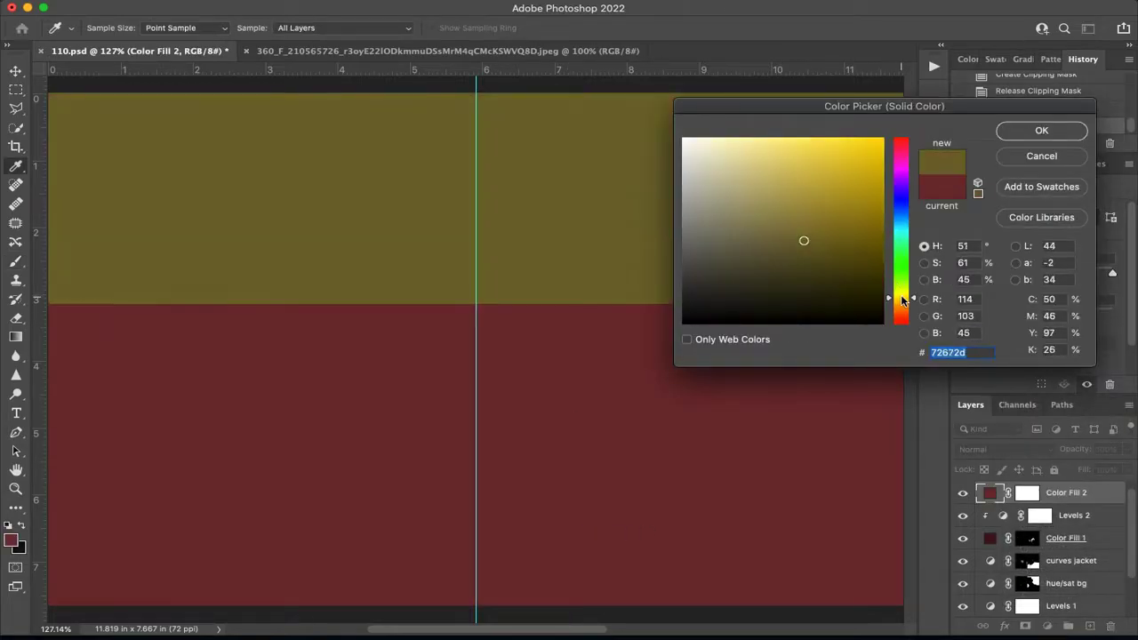
left_click(842, 216)
left_click(1042, 132)
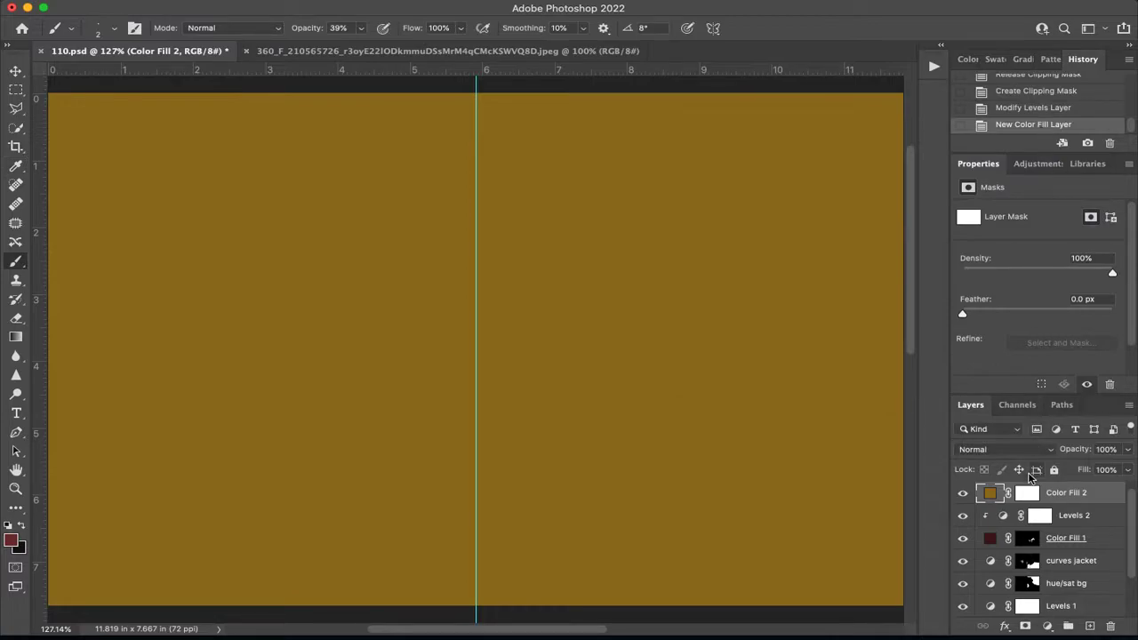
scroll(1086, 270, "down", 1)
left_click(1085, 362)
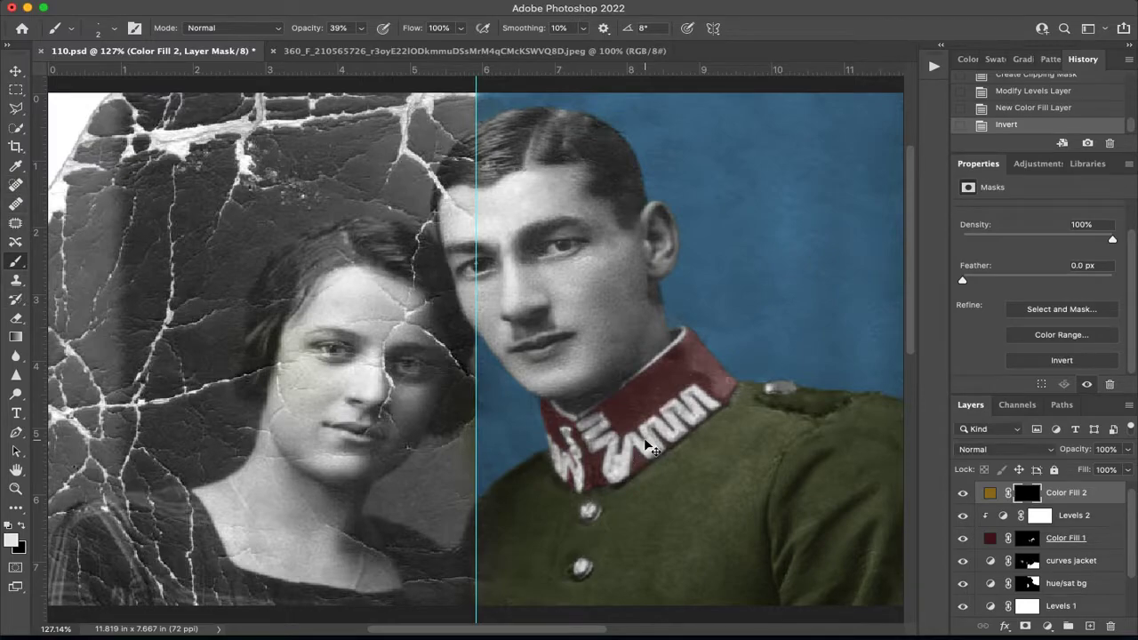
Paint white at 39% opacity on the golden fill's mask over the two front buttons and the shoulder button.
key("super+plus")
key("super+plus")
left_click_drag(672, 443, 224, 156)
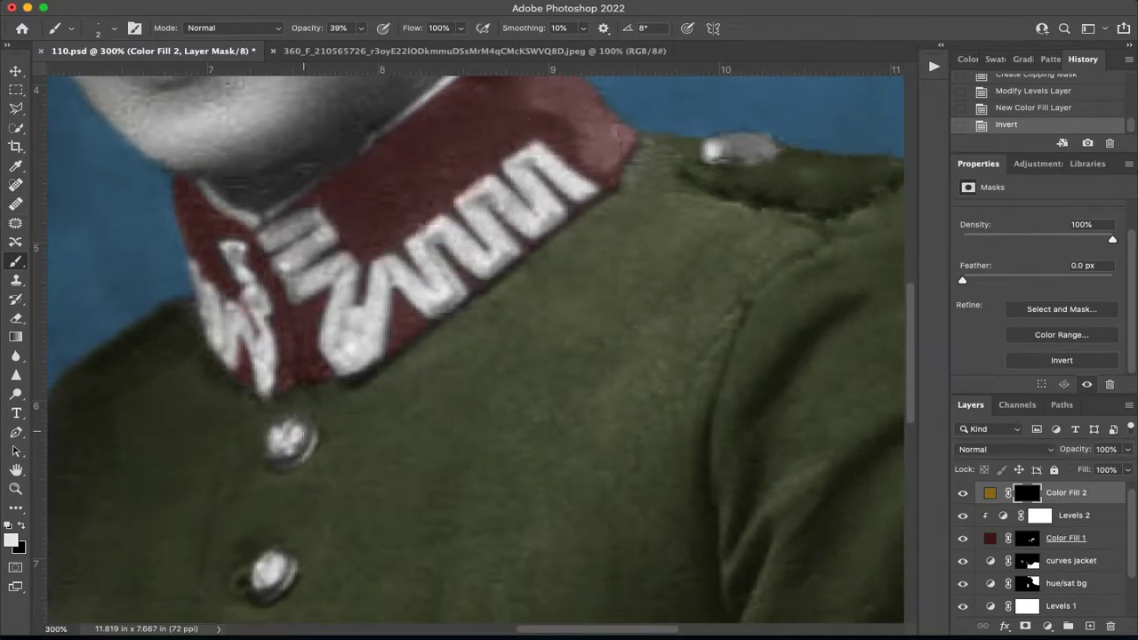
key("bracketright")
key("bracketright")
key("bracketright")
key("bracketright")
mouse_move(296, 432)
left_mouse_down()
mouse_move(300, 445)
mouse_move(282, 456)
mouse_move(295, 436)
mouse_move(282, 454)
mouse_move(268, 439)
mouse_move(305, 429)
left_mouse_up()
key("bracketleft")
key("bracketleft")
mouse_move(283, 572)
left_mouse_down()
mouse_move(271, 590)
mouse_move(270, 556)
mouse_move(276, 572)
mouse_move(287, 562)
left_mouse_up()
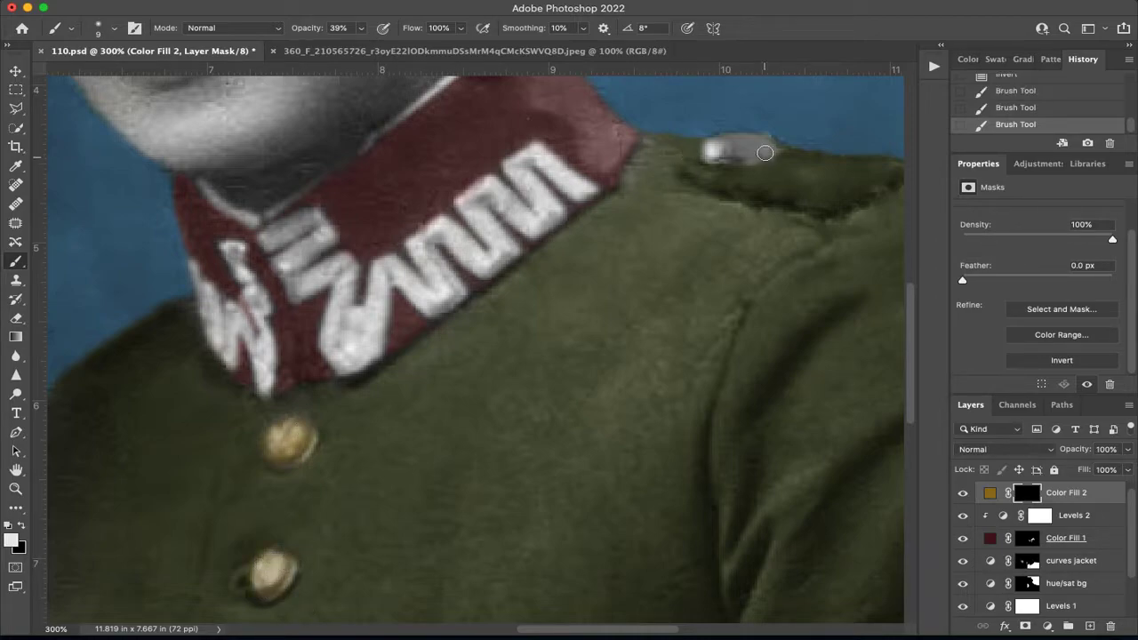
left_click_drag(757, 152, 722, 149)
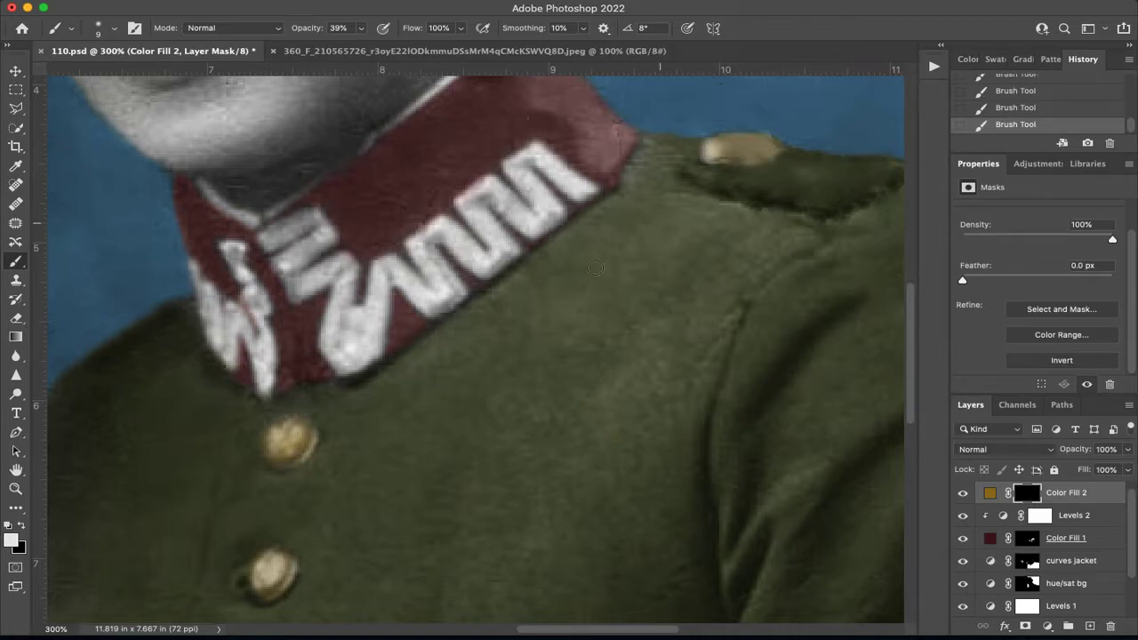
Load the Color Fill 1 layer's mask as a selection around the red parts of the collar.
scroll(539, 298, "up", 3)
scroll(540, 298, "left", 4)
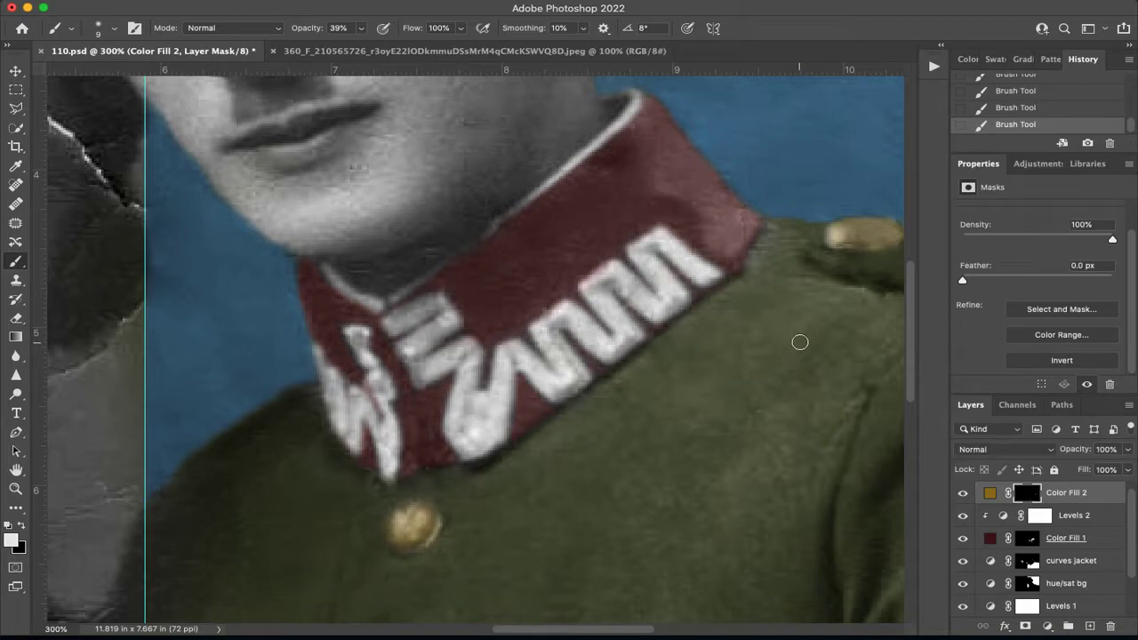
left_click(1027, 539)
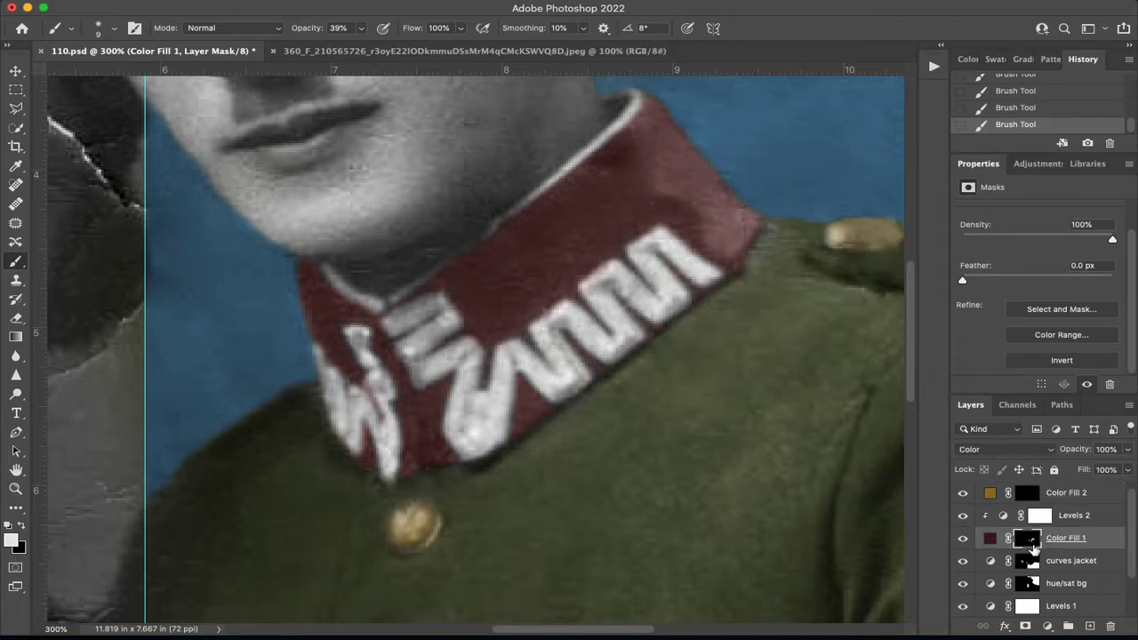
left_click(1027, 539, "super")
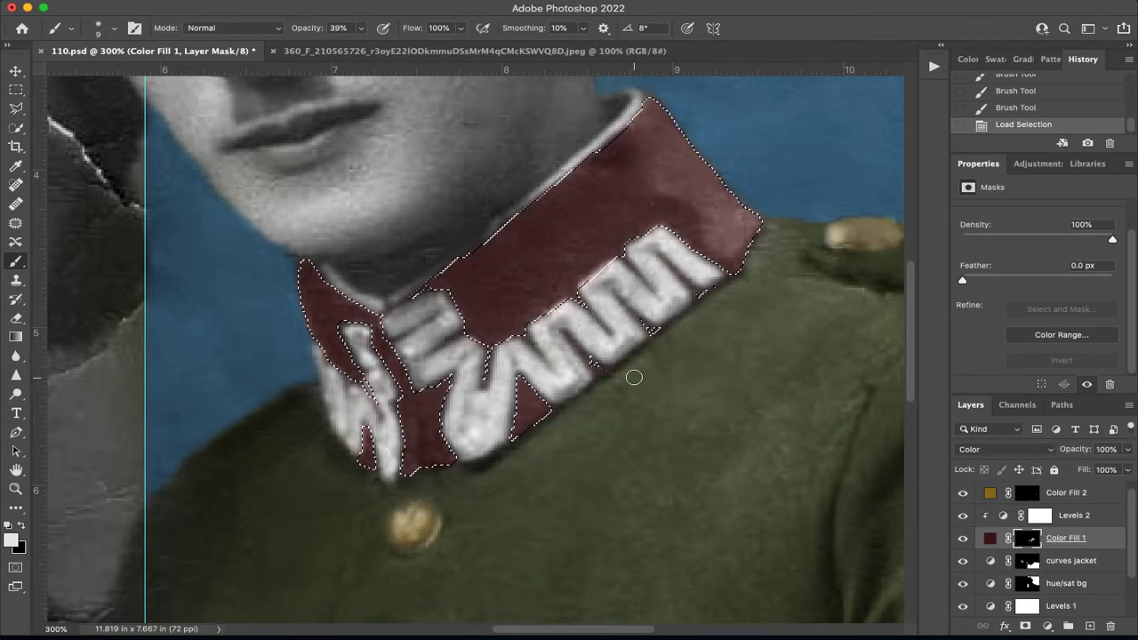
Invert the collar selection, enlarge the brush to 30 px and set its opacity to 100%.
key("super+shift+i")
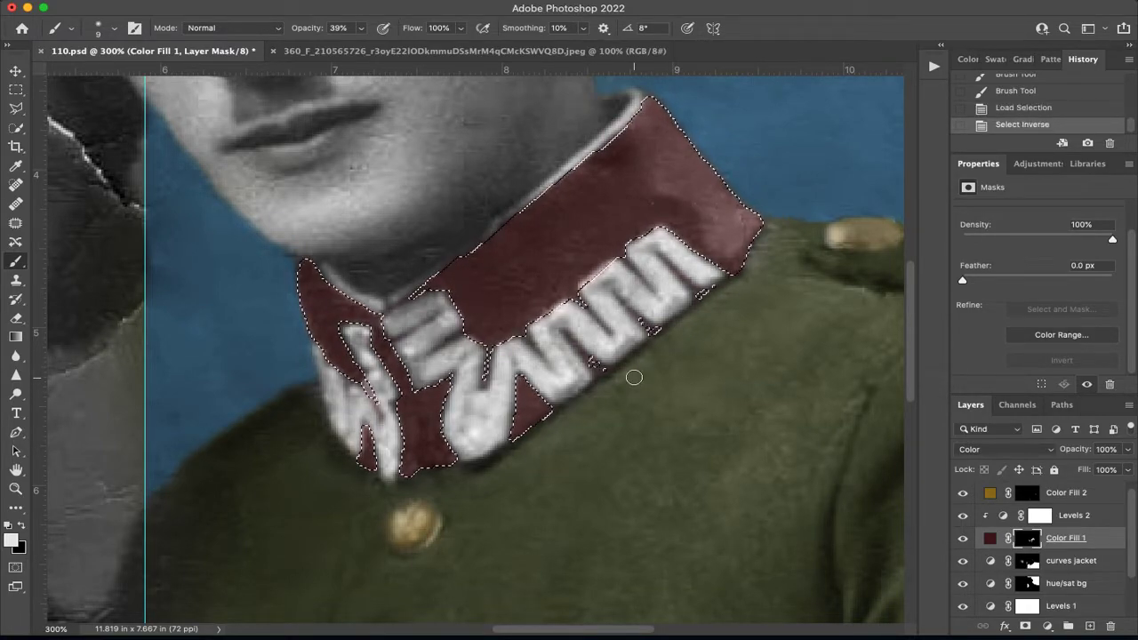
key("bracketright")
key("bracketright")
key("bracketright")
key("bracketright")
key("bracketright")
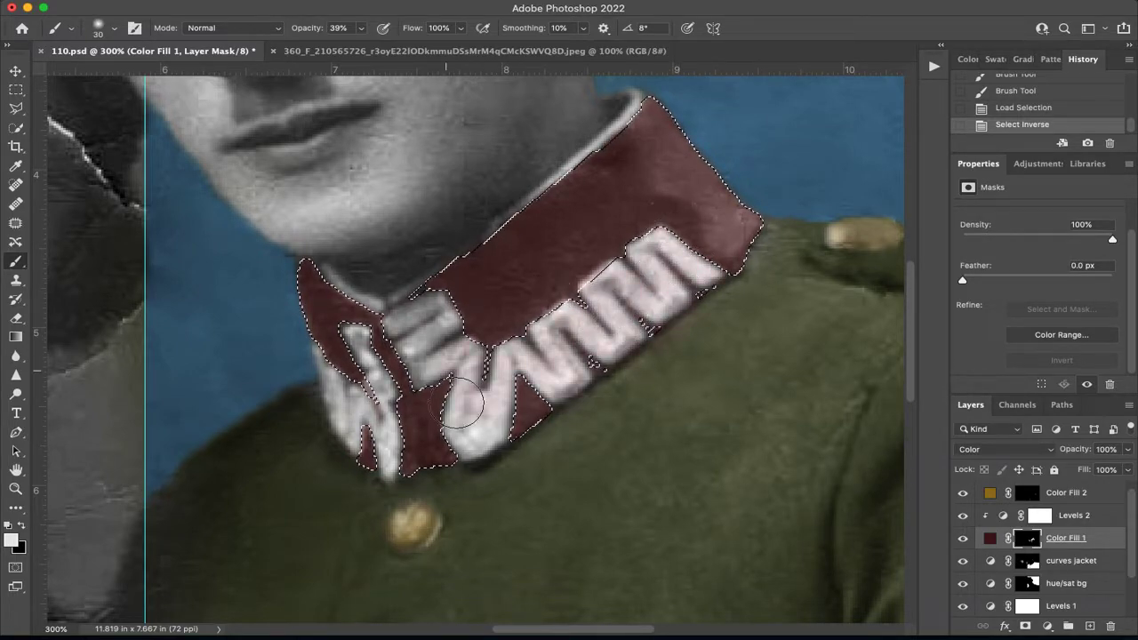
left_click_drag(427, 418, 432, 358)
left_click(361, 28)
left_click_drag(359, 45, 468, 43)
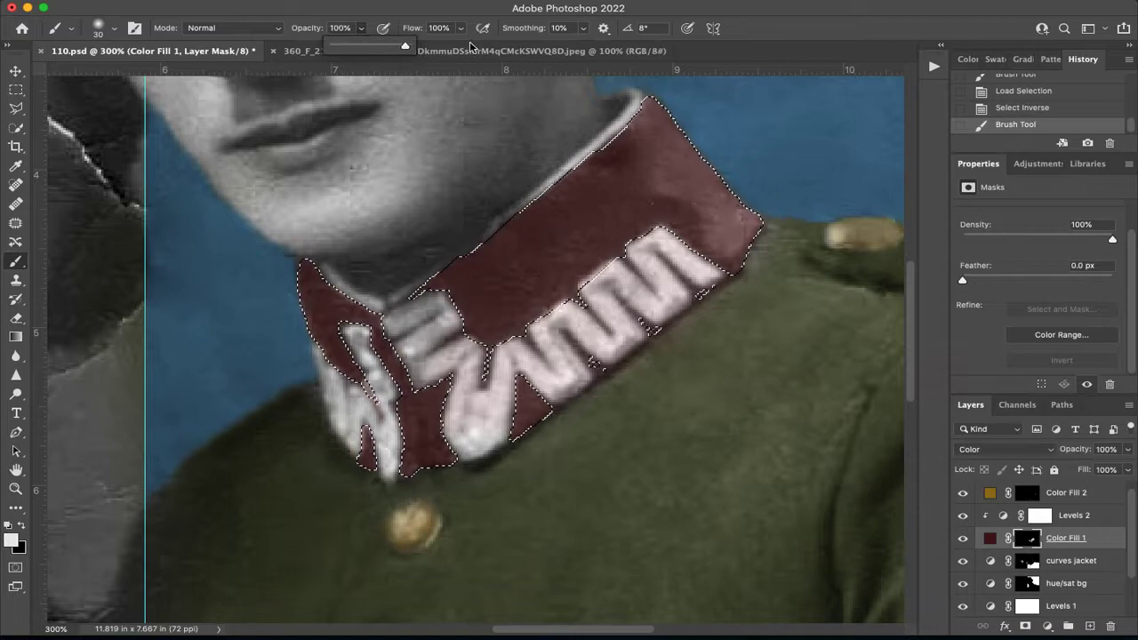
left_click_drag(357, 334, 374, 425)
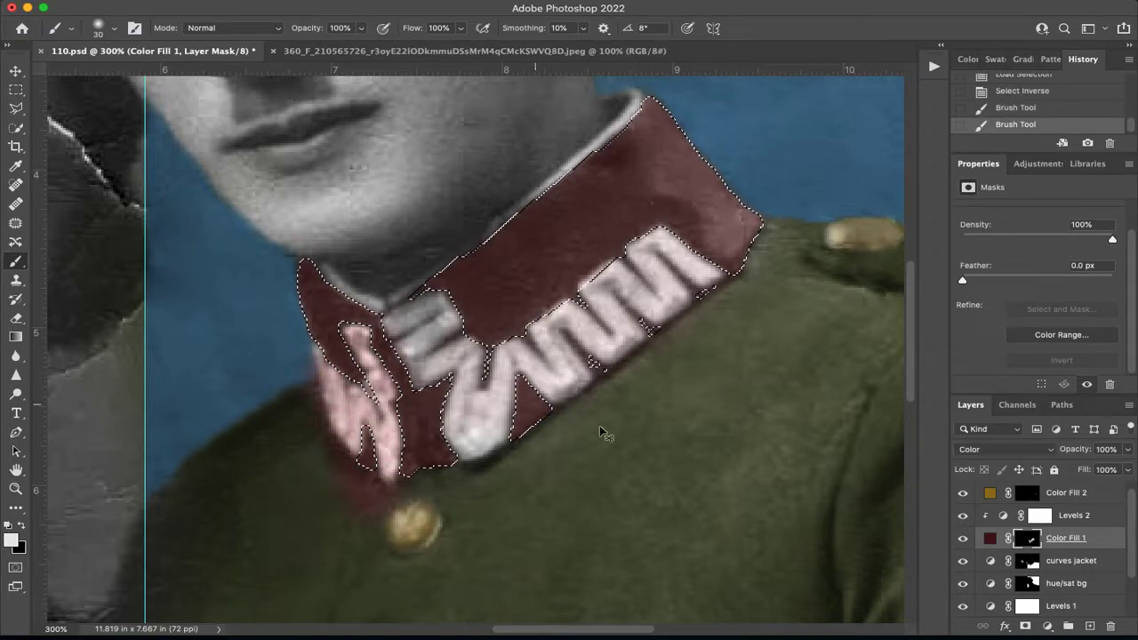
key("super+z")
Paint white with a 9 px brush on the Color Fill 2 mask over the large zigzag embroidery along the collar's side.
key("super+z")
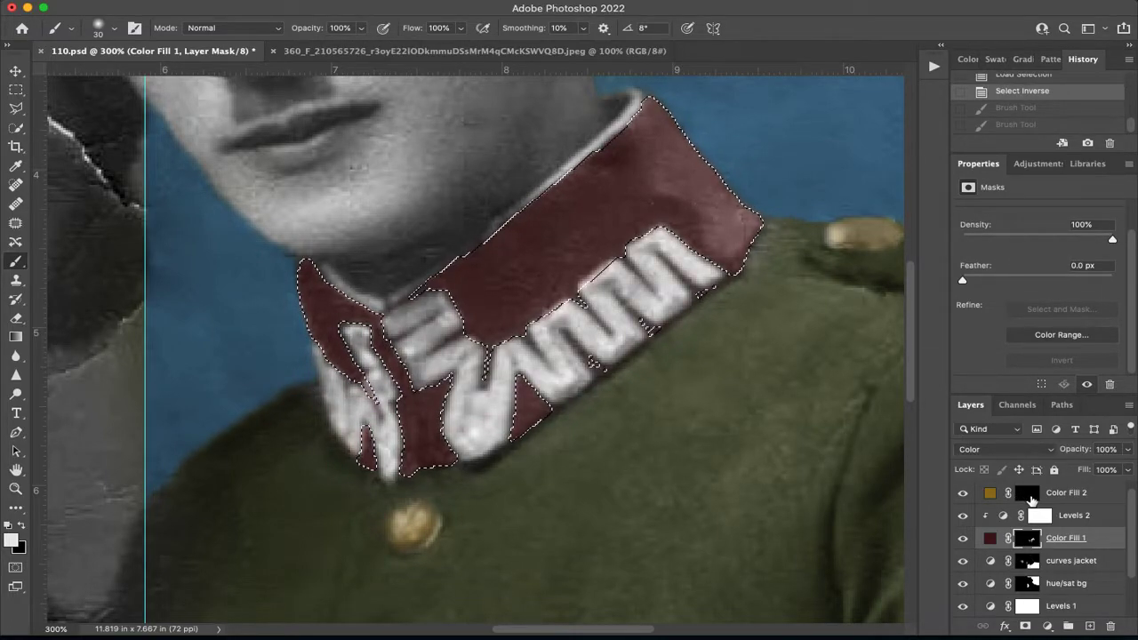
left_click(1029, 499)
mouse_move(693, 258)
left_mouse_down()
mouse_move(565, 355)
mouse_move(511, 373)
mouse_move(462, 413)
mouse_move(444, 364)
mouse_move(398, 351)
left_mouse_up()
key("super+z")
key("bracketleft")
key("bracketleft")
mouse_move(687, 259)
left_mouse_down()
mouse_move(714, 274)
mouse_move(670, 239)
mouse_move(641, 250)
mouse_move(663, 251)
mouse_move(641, 315)
mouse_move(658, 320)
mouse_move(669, 313)
mouse_move(616, 315)
mouse_move(607, 265)
mouse_move(627, 270)
mouse_move(596, 297)
mouse_move(587, 329)
mouse_move(598, 349)
mouse_move(617, 347)
mouse_move(614, 358)
mouse_move(569, 356)
mouse_move(570, 302)
mouse_move(547, 361)
mouse_move(553, 375)
mouse_move(590, 377)
mouse_move(536, 371)
mouse_move(523, 352)
mouse_move(547, 381)
mouse_move(517, 388)
mouse_move(542, 387)
mouse_move(509, 359)
mouse_move(509, 342)
mouse_move(506, 424)
mouse_move(479, 451)
mouse_move(462, 441)
mouse_move(459, 406)
mouse_move(471, 357)
mouse_move(471, 443)
mouse_move(454, 401)
left_mouse_up()
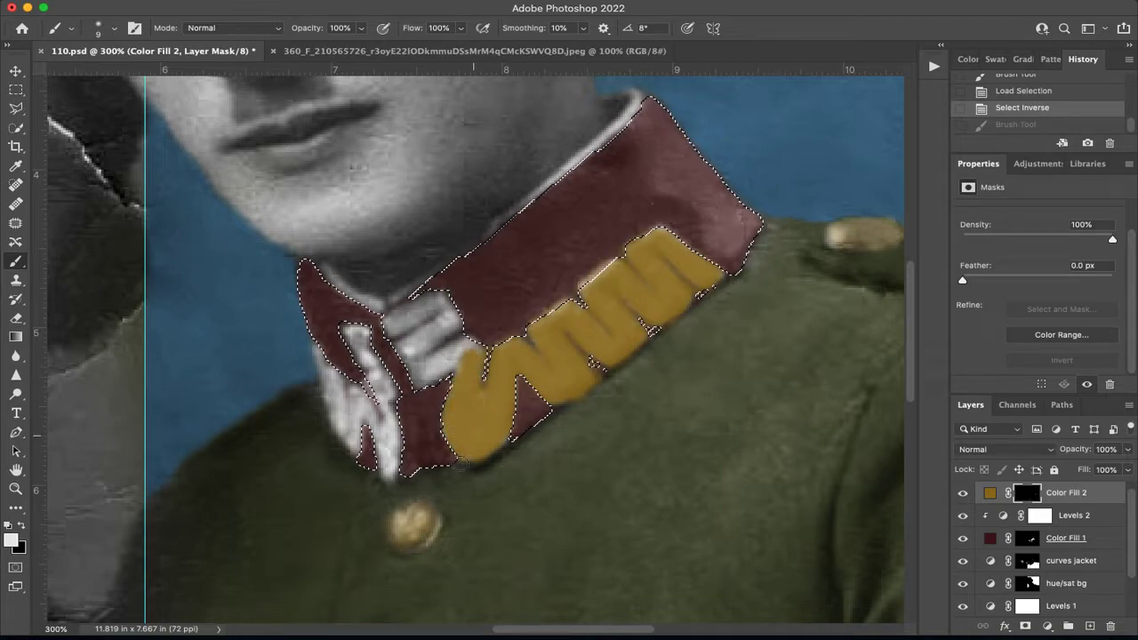
Paint the golden fill's mask over the remaining embroidery at the collar's front, clearing the selection to touch up the gaps.
mouse_move(392, 291)
left_mouse_down()
mouse_move(407, 314)
mouse_move(420, 308)
mouse_move(405, 347)
mouse_move(390, 319)
mouse_move(417, 384)
mouse_move(474, 347)
mouse_move(412, 361)
mouse_move(451, 326)
mouse_move(430, 293)
left_mouse_up()
mouse_move(389, 381)
left_mouse_down()
mouse_move(355, 328)
mouse_move(388, 399)
mouse_move(352, 331)
mouse_move(376, 378)
mouse_move(387, 471)
mouse_move(390, 425)
mouse_move(357, 392)
mouse_move(355, 450)
mouse_move(318, 354)
left_mouse_up()
mouse_move(342, 431)
left_mouse_down()
mouse_move(322, 351)
mouse_move(336, 342)
mouse_move(342, 356)
left_mouse_up()
key("super+d")
left_click_drag(387, 450, 372, 400)
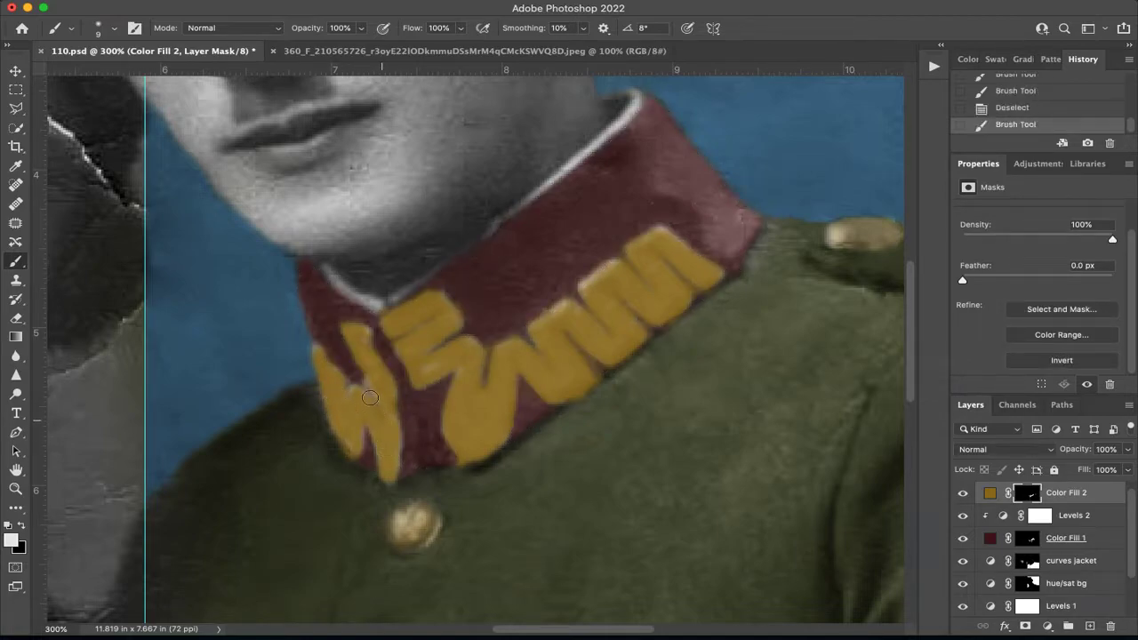
left_click(353, 398)
left_click_drag(436, 363, 413, 362)
left_click_drag(328, 408, 337, 430)
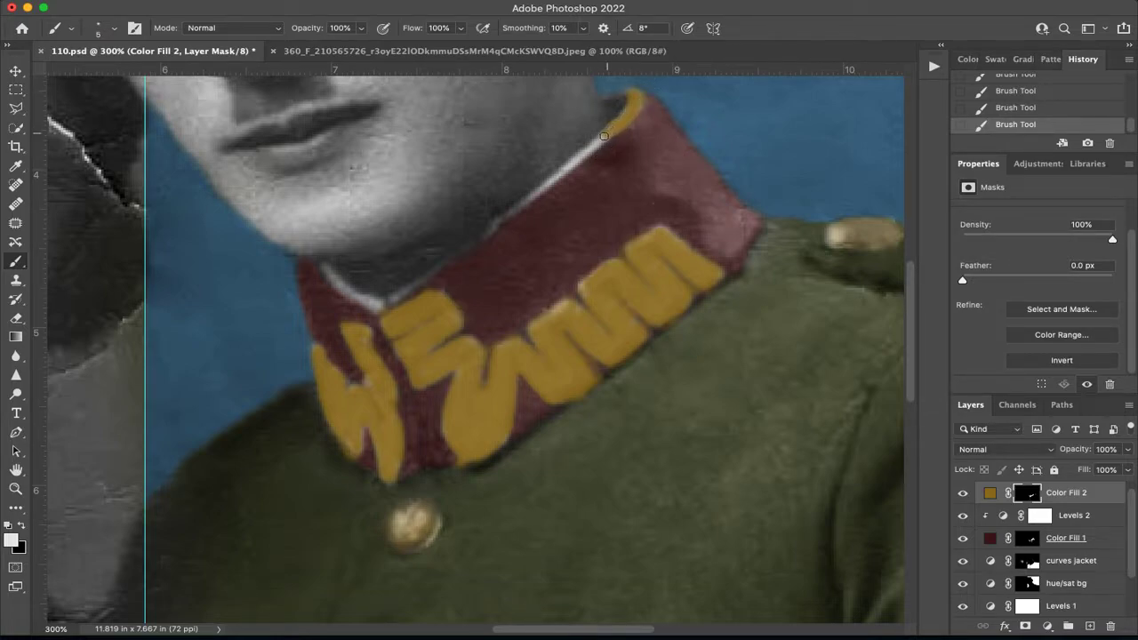
Paint white with a 5 px brush on the golden fill's mask along the collar's entire white upper trim.
key("super+plus")
key("super+plus")
left_click_drag(596, 150, 394, 432)
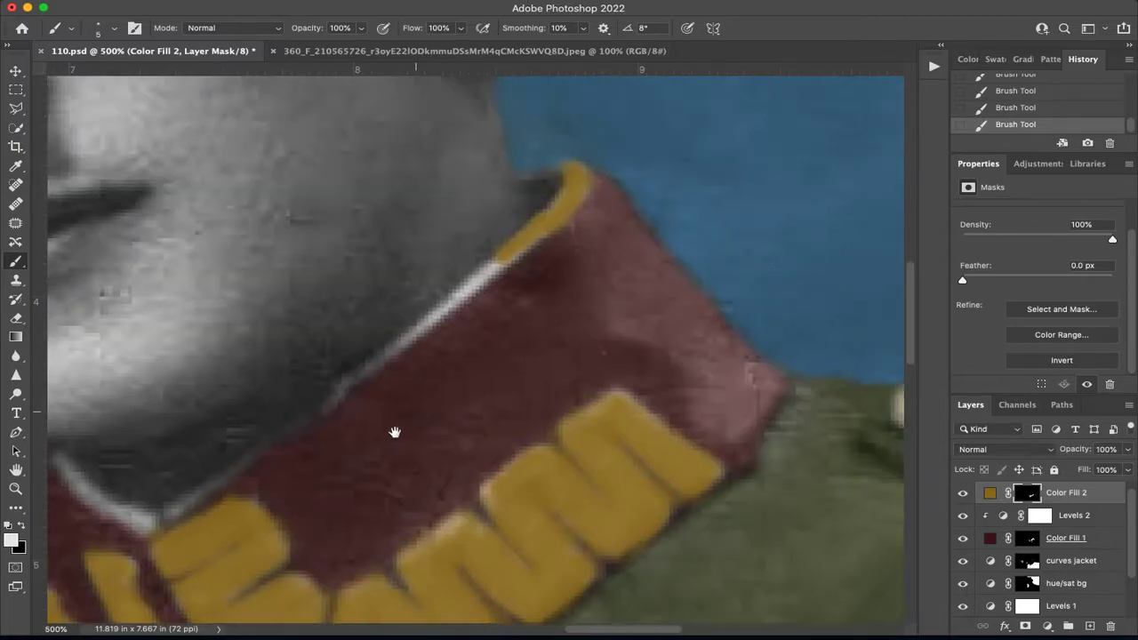
left_click_drag(318, 419, 474, 291)
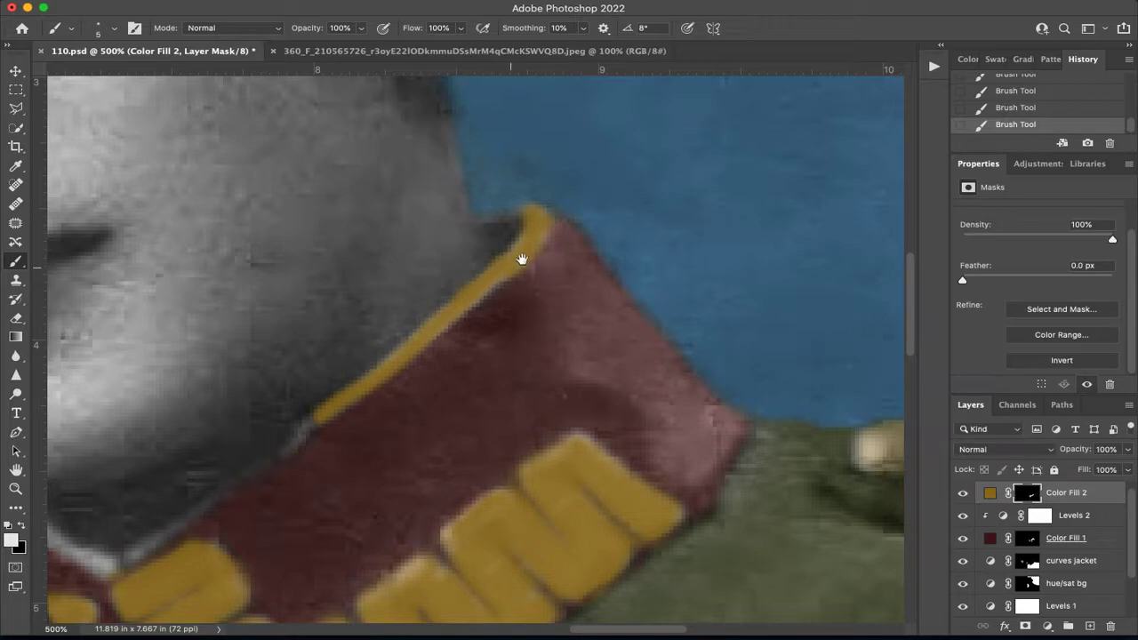
left_click_drag(525, 241, 488, 233)
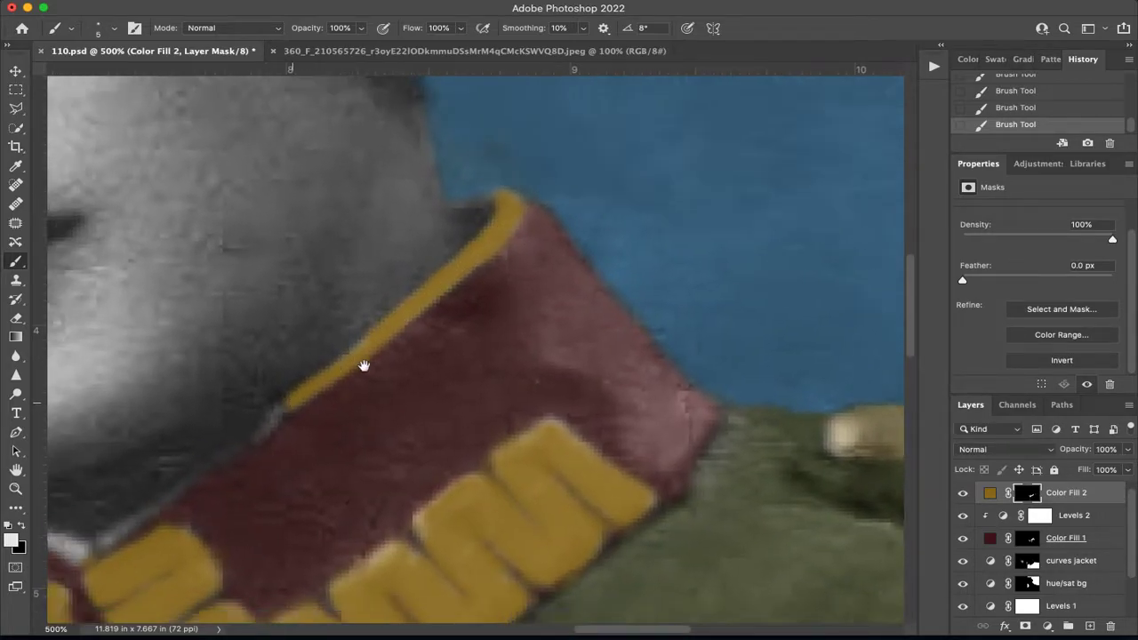
scroll(325, 382, "left", 5)
scroll(325, 382, "down", 3)
left_click_drag(402, 406, 603, 258)
mouse_move(392, 410)
left_mouse_down()
mouse_move(323, 384)
mouse_move(294, 348)
mouse_move(357, 407)
left_mouse_up()
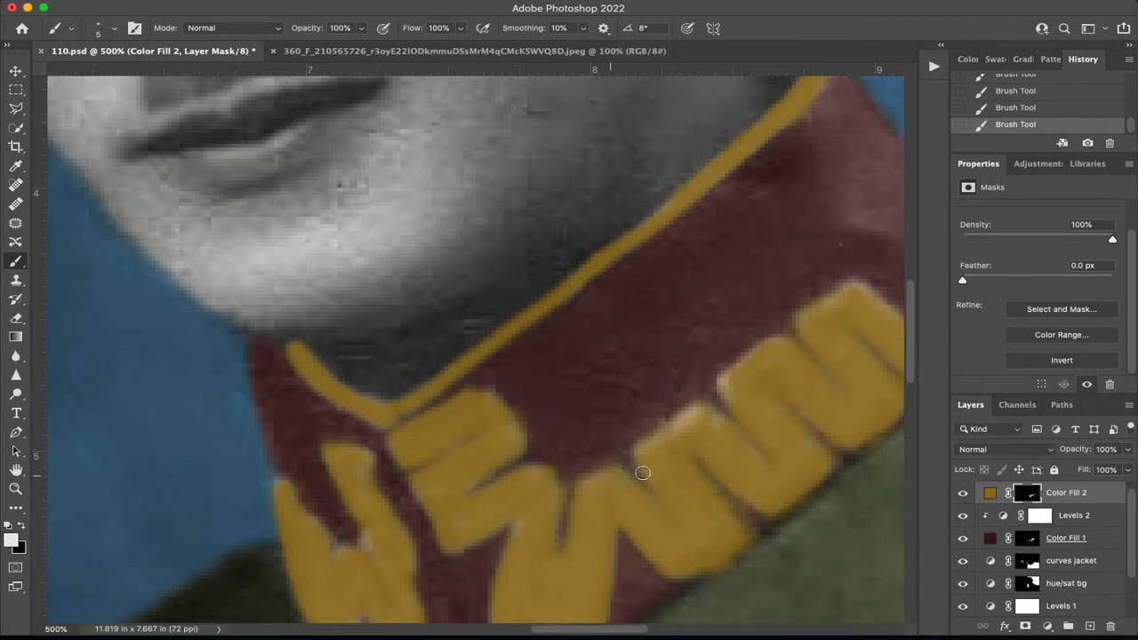
Paint white at 100% opacity on the golden fill's mask over the shoulder button and the two front buttons.
left_click_drag(721, 363, 275, 450)
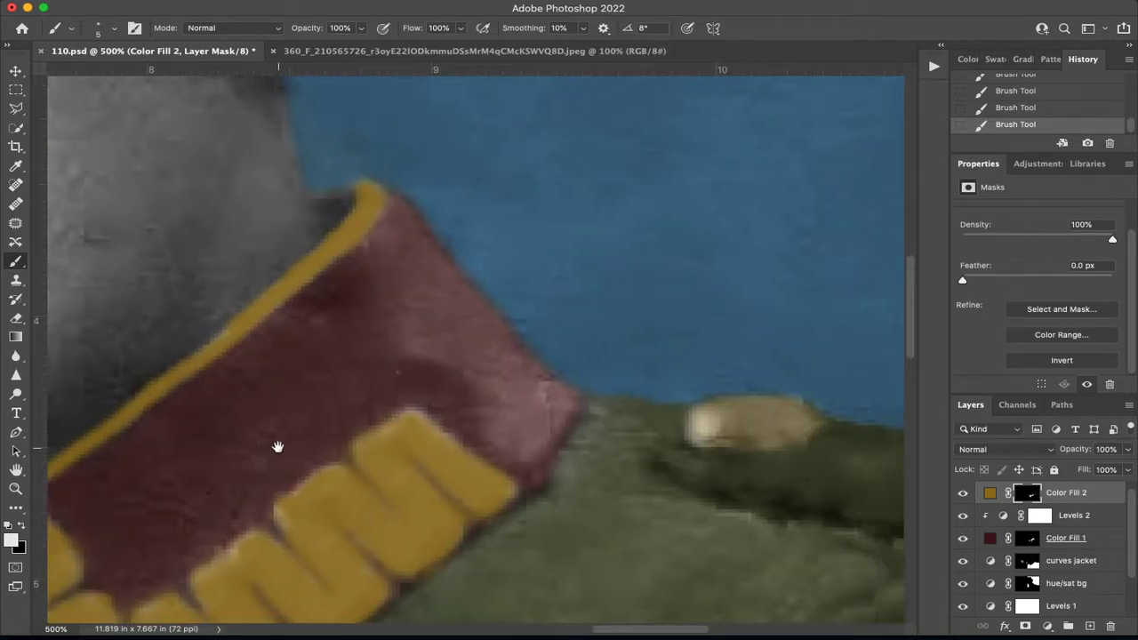
mouse_move(695, 394)
left_mouse_down()
mouse_move(795, 419)
mouse_move(700, 423)
mouse_move(761, 410)
mouse_move(802, 420)
mouse_move(793, 432)
mouse_move(714, 438)
mouse_move(689, 434)
mouse_move(749, 404)
mouse_move(806, 411)
mouse_move(755, 438)
left_mouse_up()
scroll(582, 269, "down", 10)
scroll(427, 429, "left", 10)
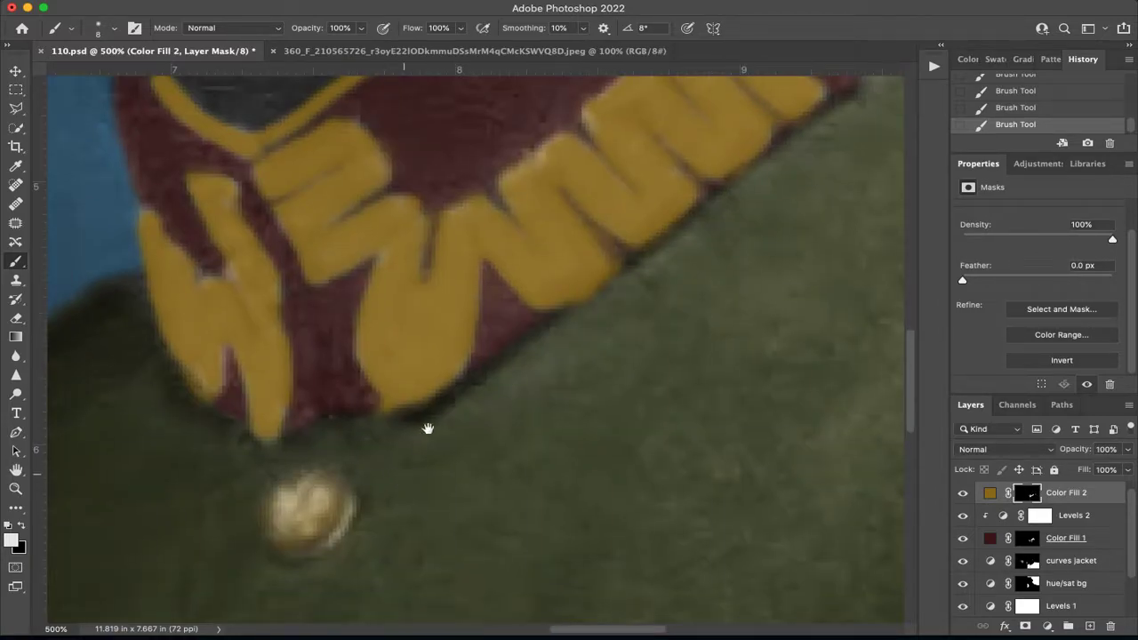
mouse_move(549, 295)
left_mouse_down()
mouse_move(516, 303)
mouse_move(497, 337)
mouse_move(517, 351)
mouse_move(547, 334)
mouse_move(551, 312)
mouse_move(528, 331)
mouse_move(552, 310)
mouse_move(562, 318)
mouse_move(553, 338)
mouse_move(518, 347)
mouse_move(531, 291)
left_mouse_up()
key("space")
left_click_drag(544, 430, 570, 214)
mouse_move(516, 295)
left_mouse_down()
mouse_move(532, 302)
mouse_move(516, 343)
mouse_move(536, 313)
mouse_move(522, 341)
left_mouse_up()
mouse_move(553, 306)
left_mouse_down()
mouse_move(537, 352)
mouse_move(510, 359)
left_mouse_up()
key("super+0")
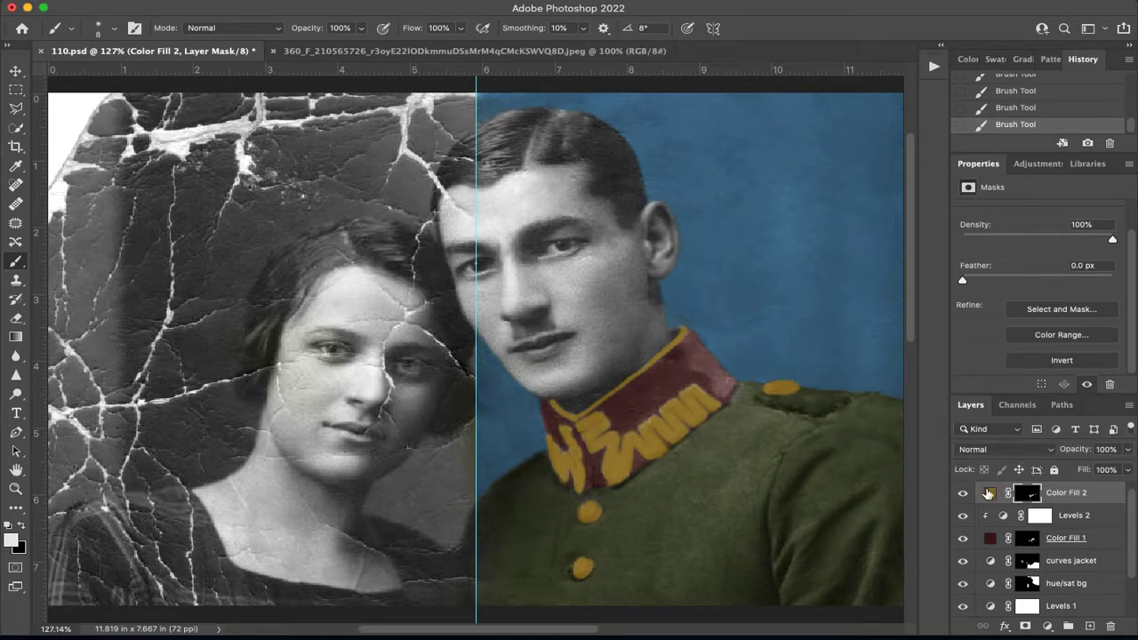
Set the Color Fill 2 layer's blend mode to Overlay and rename the layer as buttons.
left_click(1007, 450)
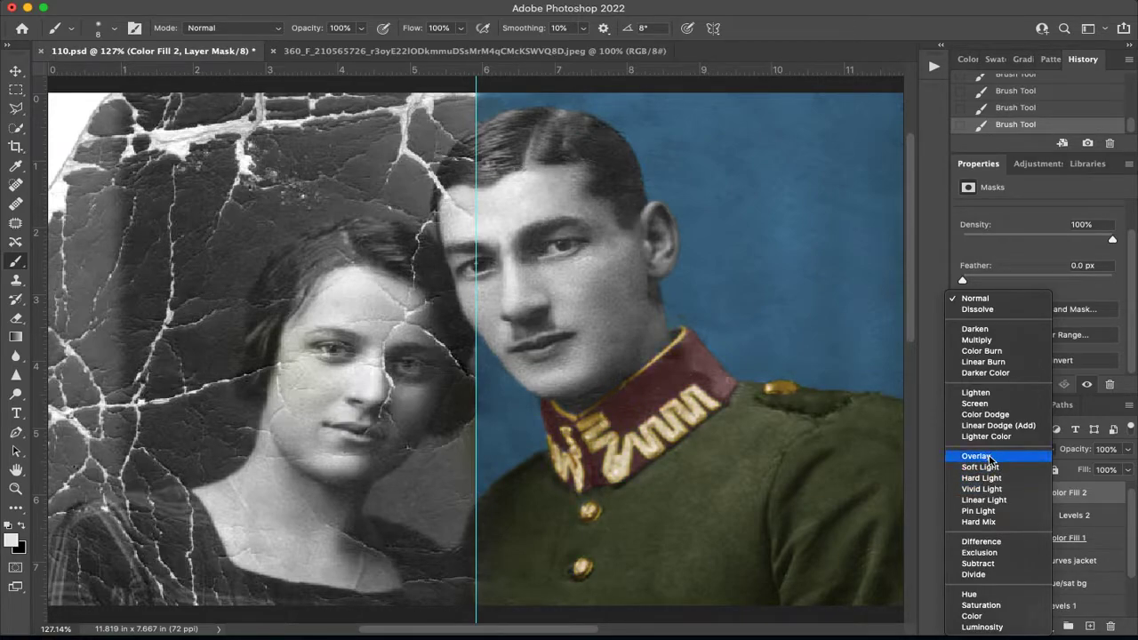
left_click(989, 457)
left_click(1065, 498)
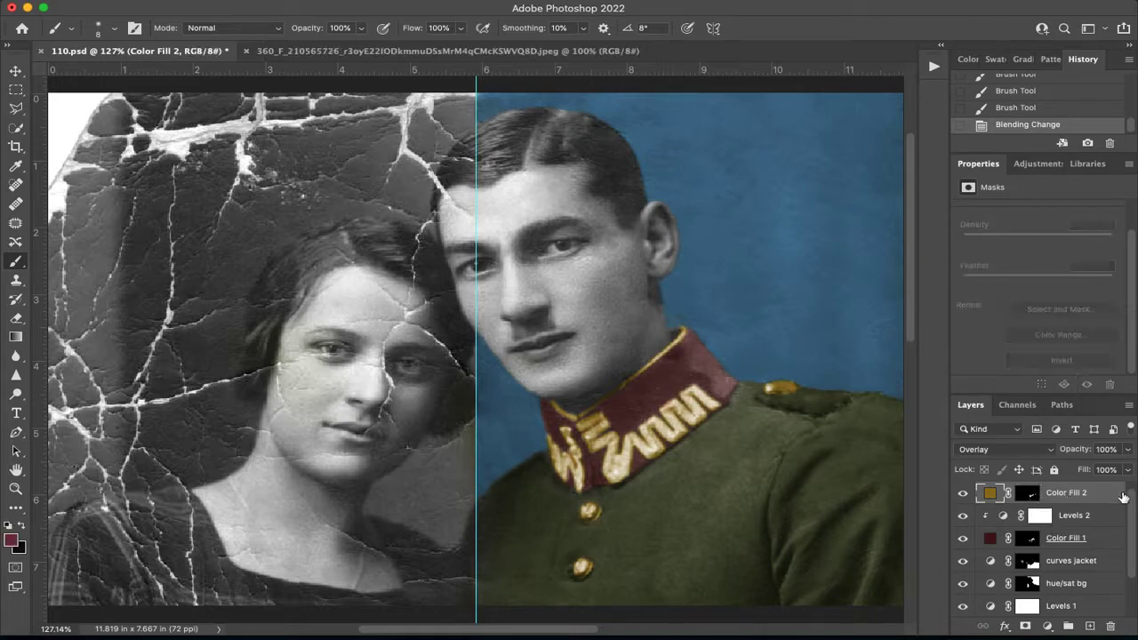
type("br")
Rename the dark red Color Fill 1 layer as collar.
double_click(1066, 539)
type("c")
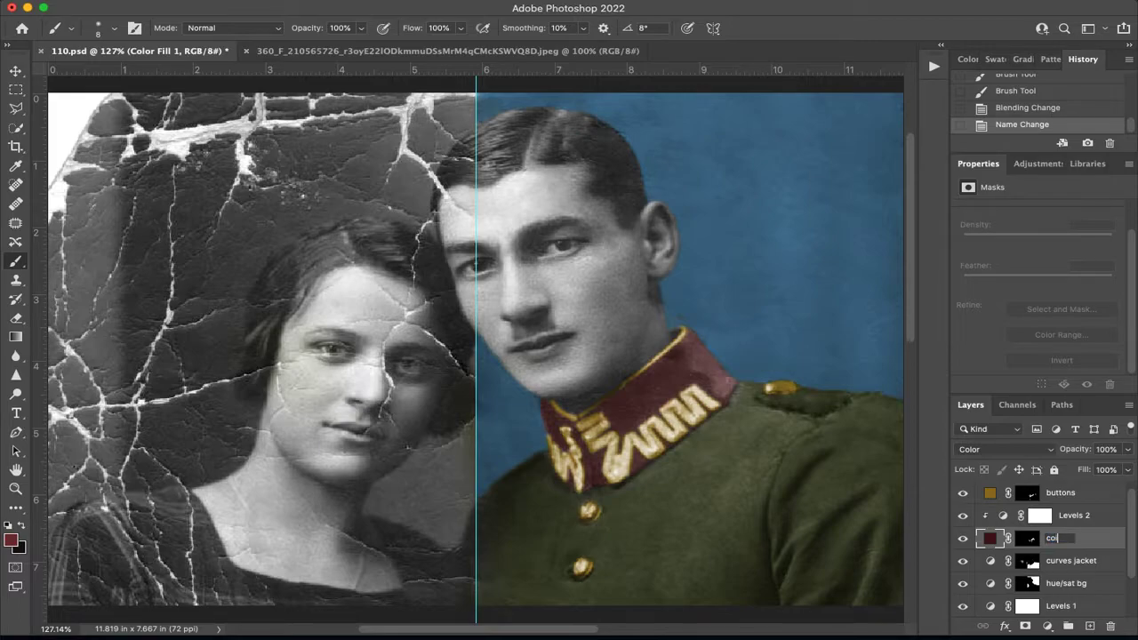
type("ollar")
key("Return")
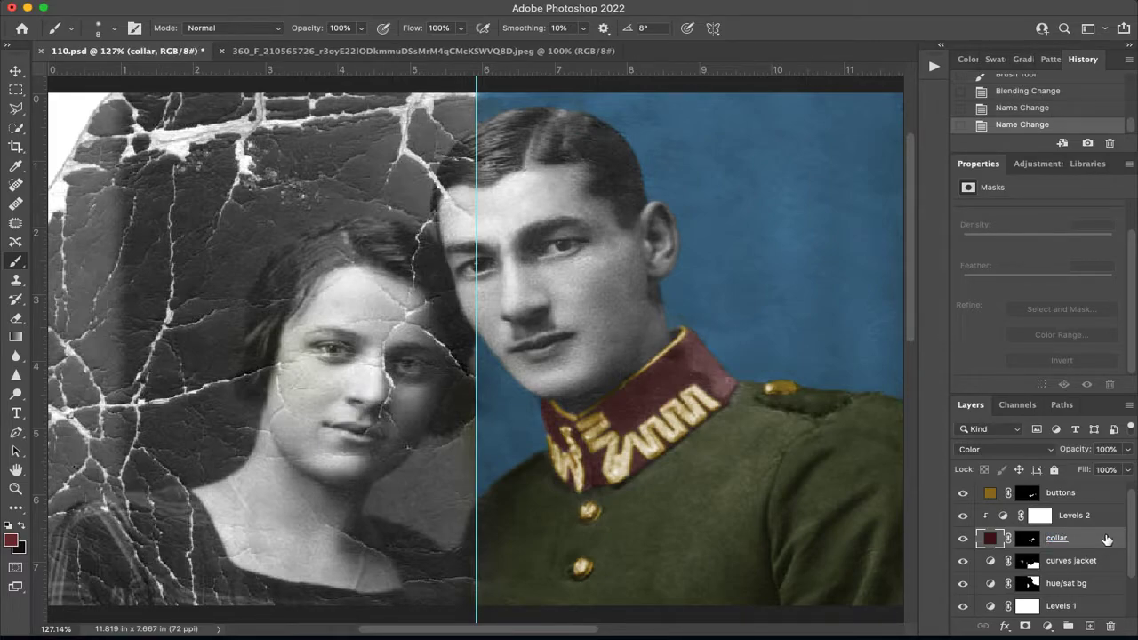
scroll(1096, 546, "down", 3)
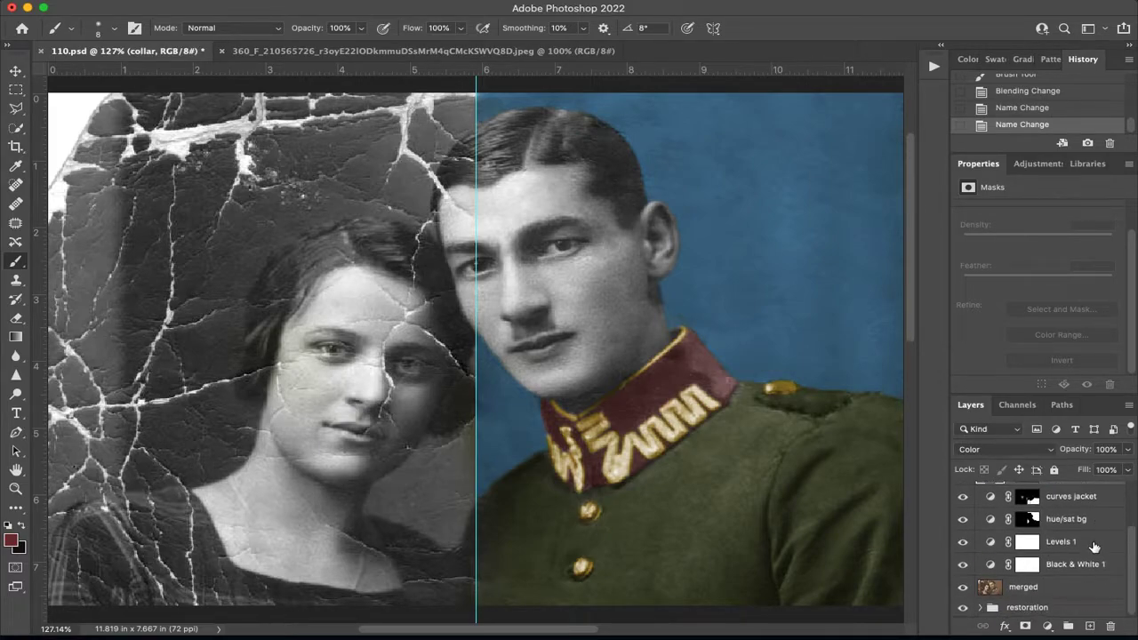
scroll(1072, 534, "up", 3)
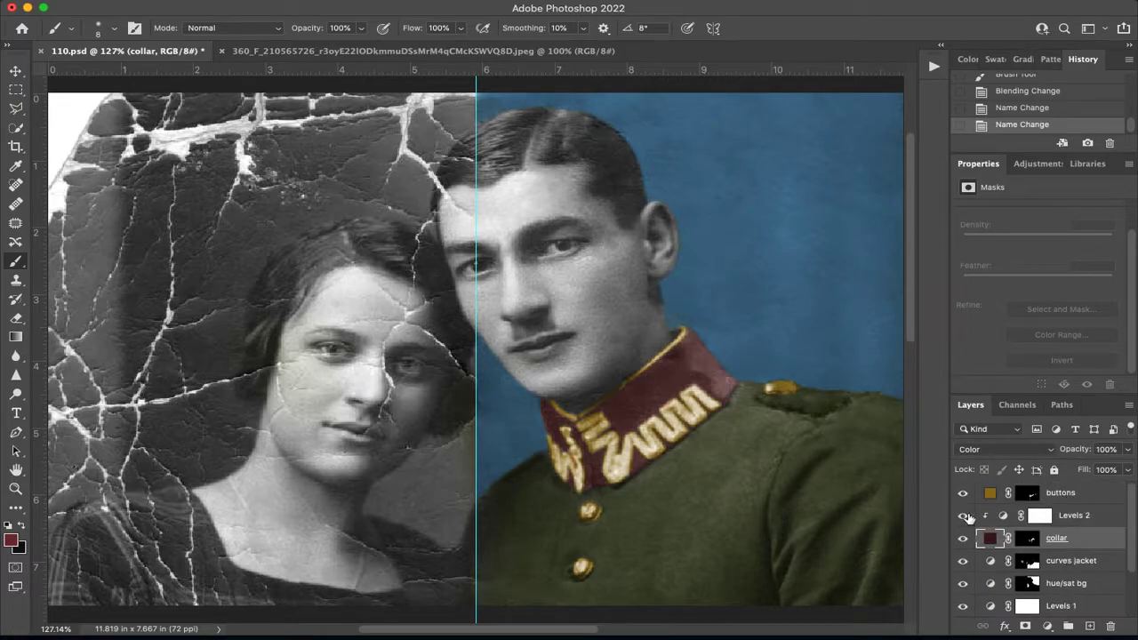
Duplicate the buttons layer, set the copy's blend mode to Color and compare the image with and without it.
left_click(1079, 500)
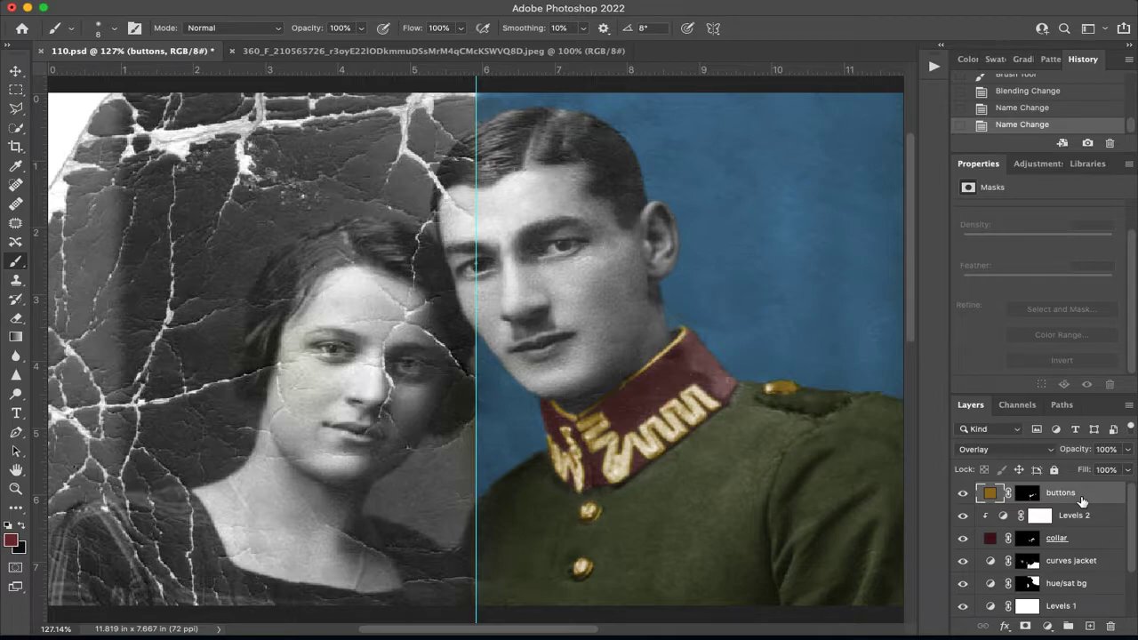
key("super+j")
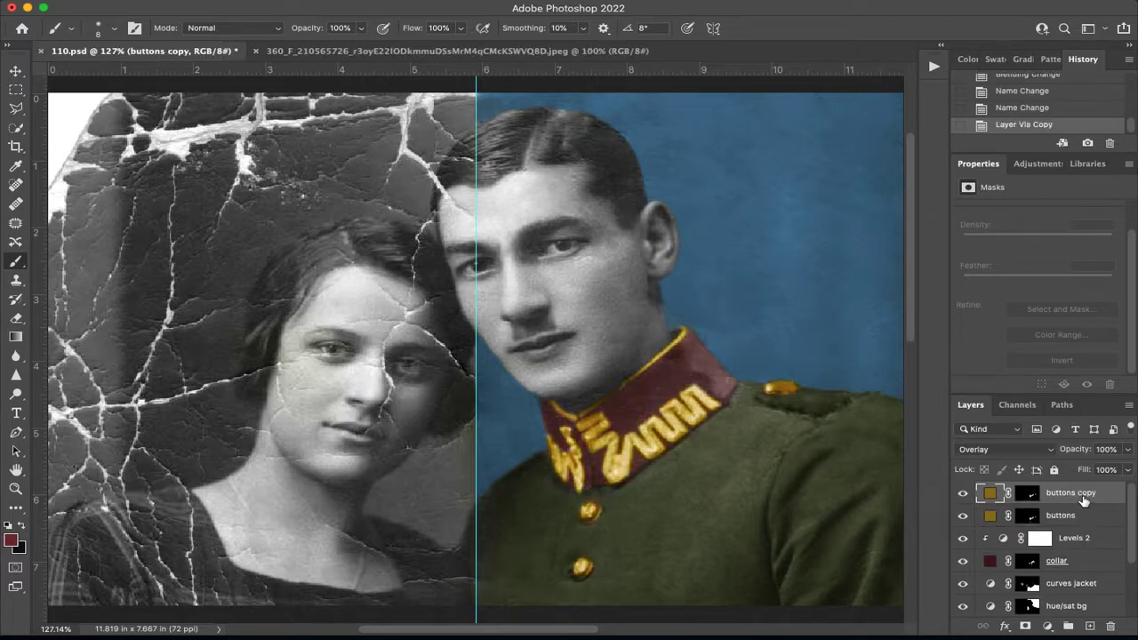
left_click(1006, 455)
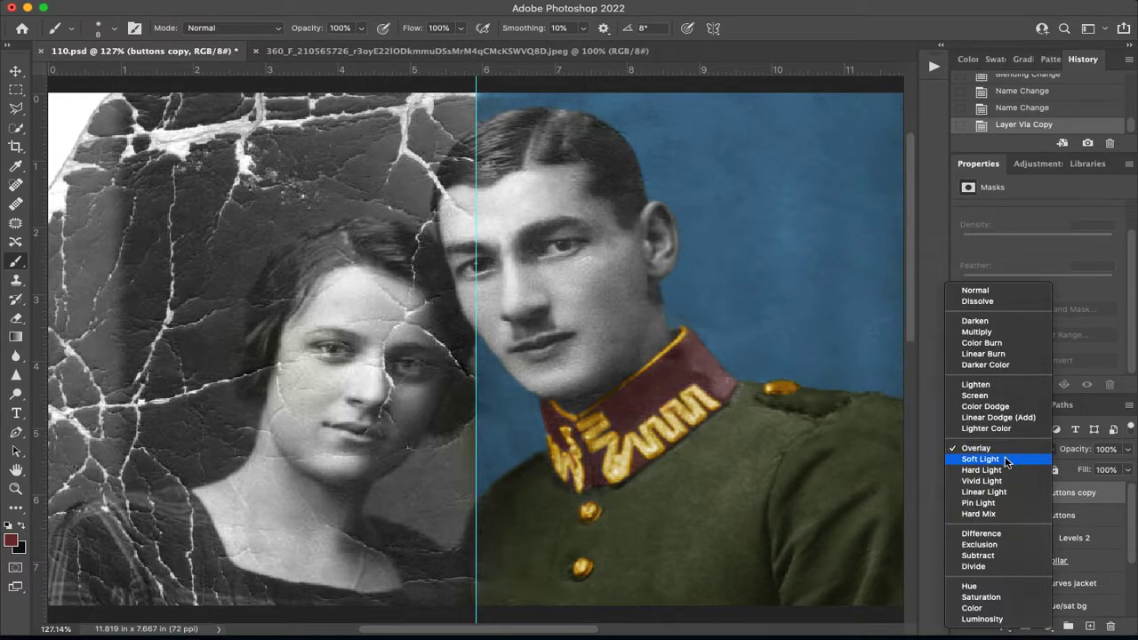
left_click(981, 610)
left_click(962, 493)
left_click(962, 493)
Try the buttons copy beneath the buttons layer, undo the reordering and compare the image with the copy hidden and shown.
left_click_drag(1090, 496, 1092, 519)
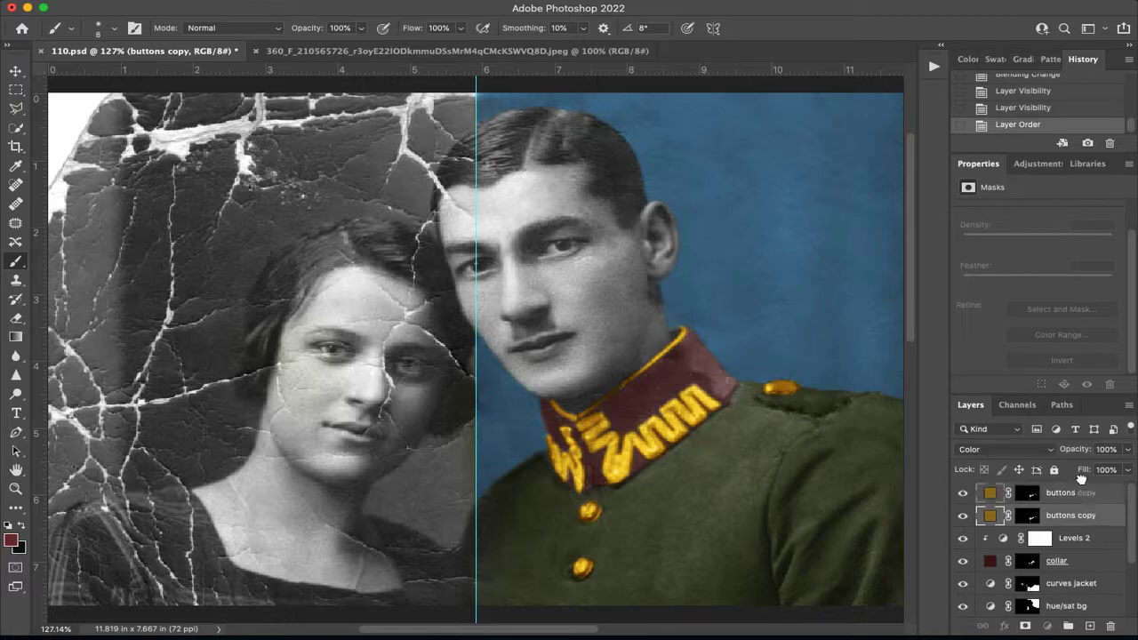
key("super+z")
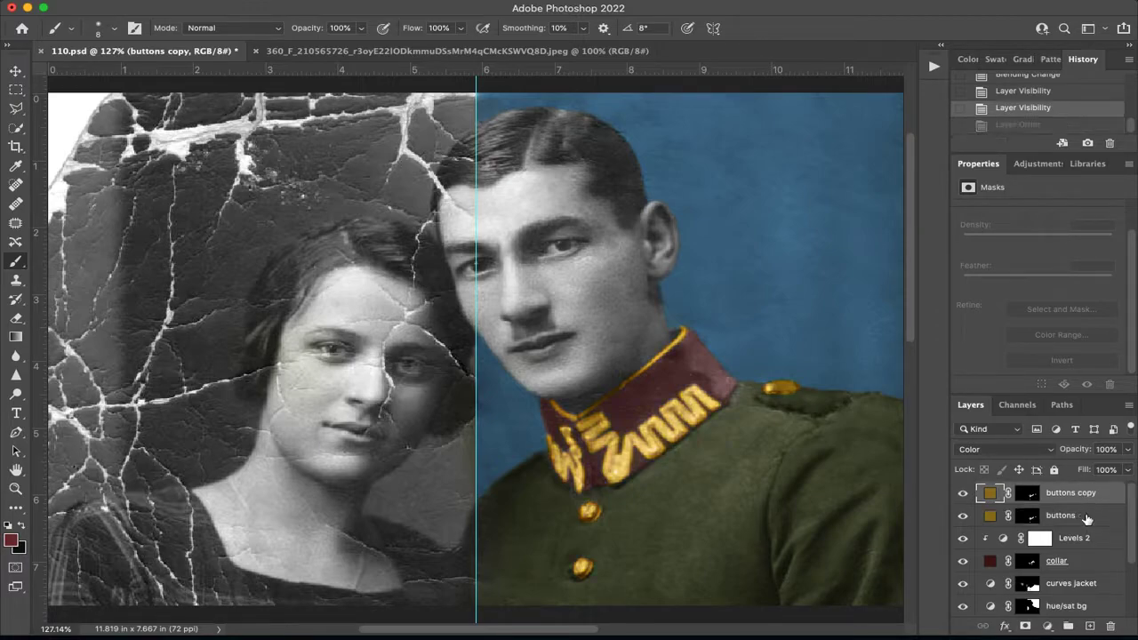
left_click(965, 495)
left_click(966, 495)
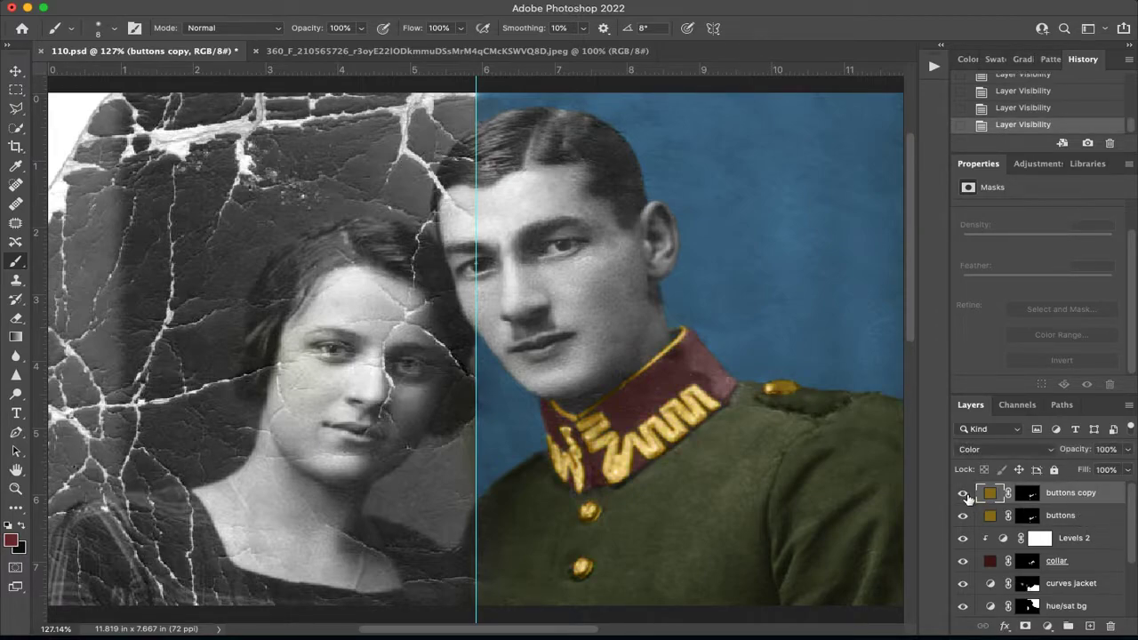
Lower the buttons copy layer's opacity to 72%.
left_click(1130, 452)
left_click_drag(1122, 468, 1107, 472)
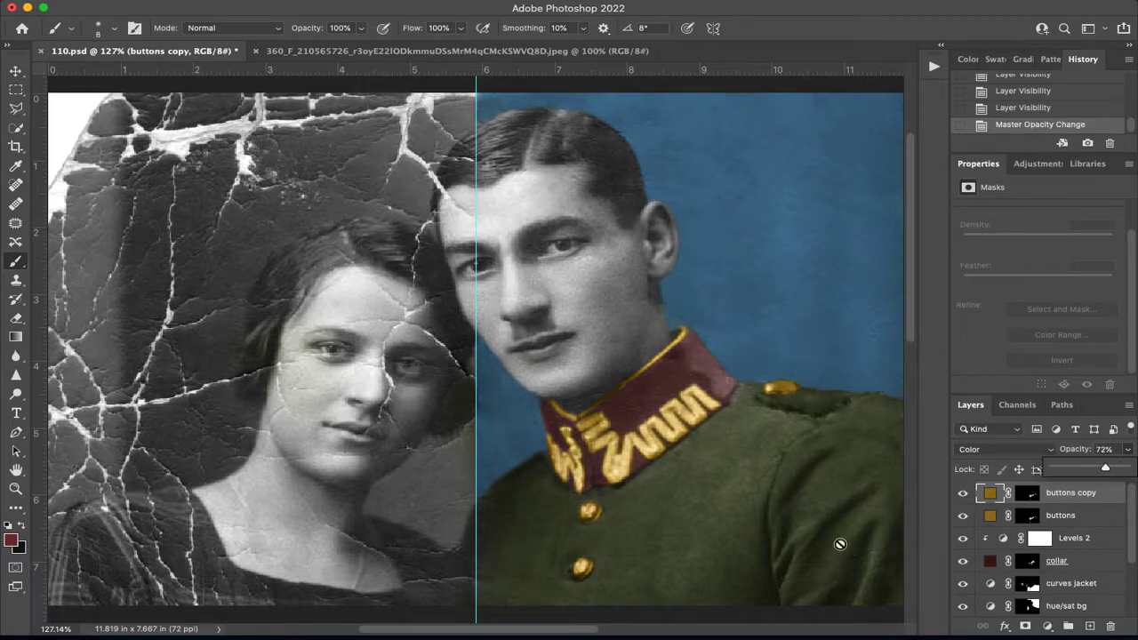
left_click(1101, 495)
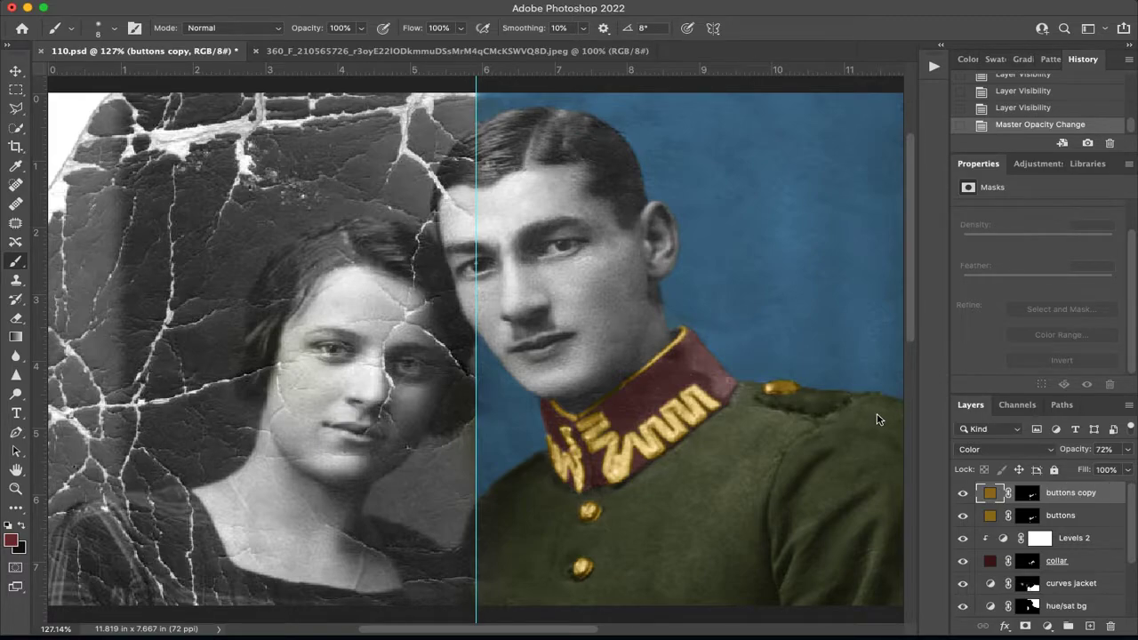
Copy the human skin tones chart from the other open document into 110.psd as a new layer on top.
left_click(16, 71)
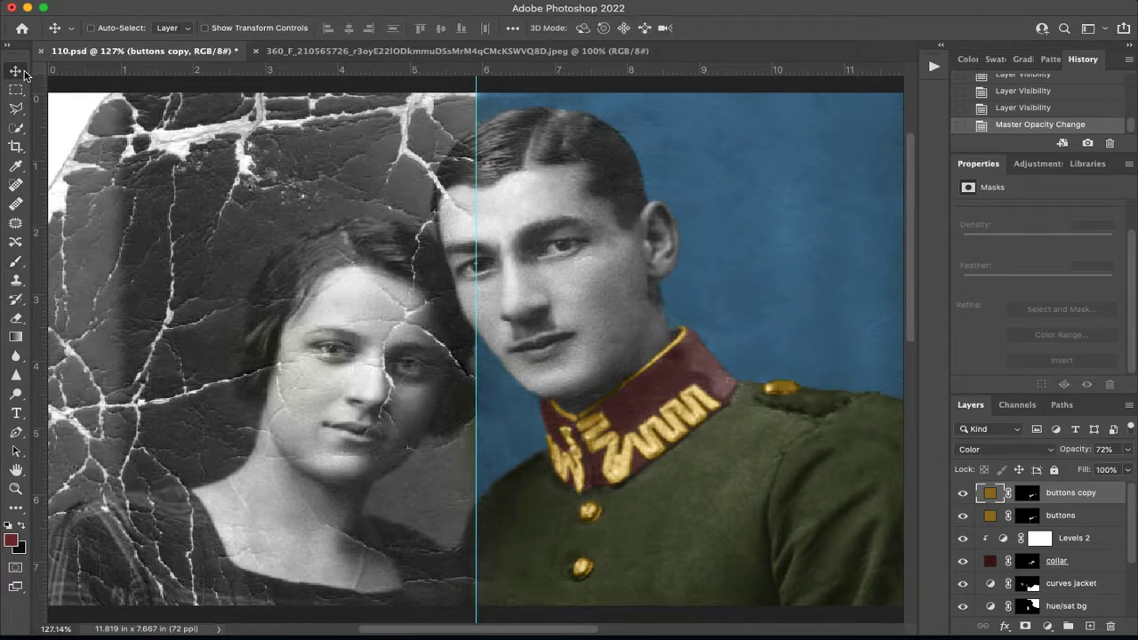
left_click(529, 51)
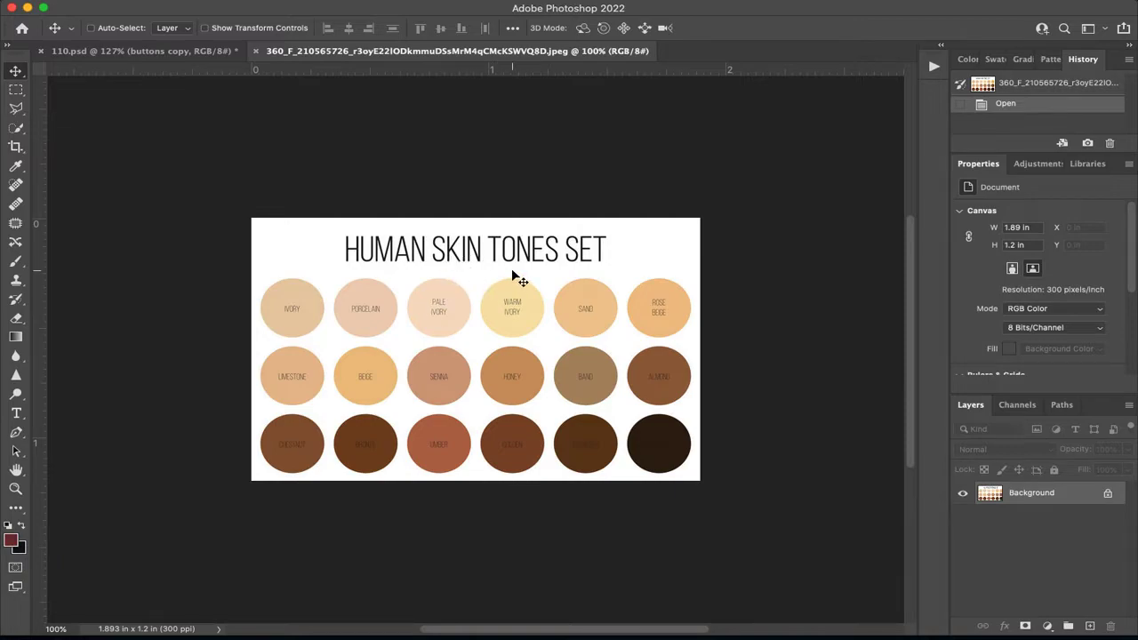
left_click_drag(506, 265, 412, 306)
left_click_drag(490, 248, 389, 289)
Scale the skin tones chart proportionally to about 56% and place it over the upper part of the woman's half.
key("super+minus")
key("super+minus")
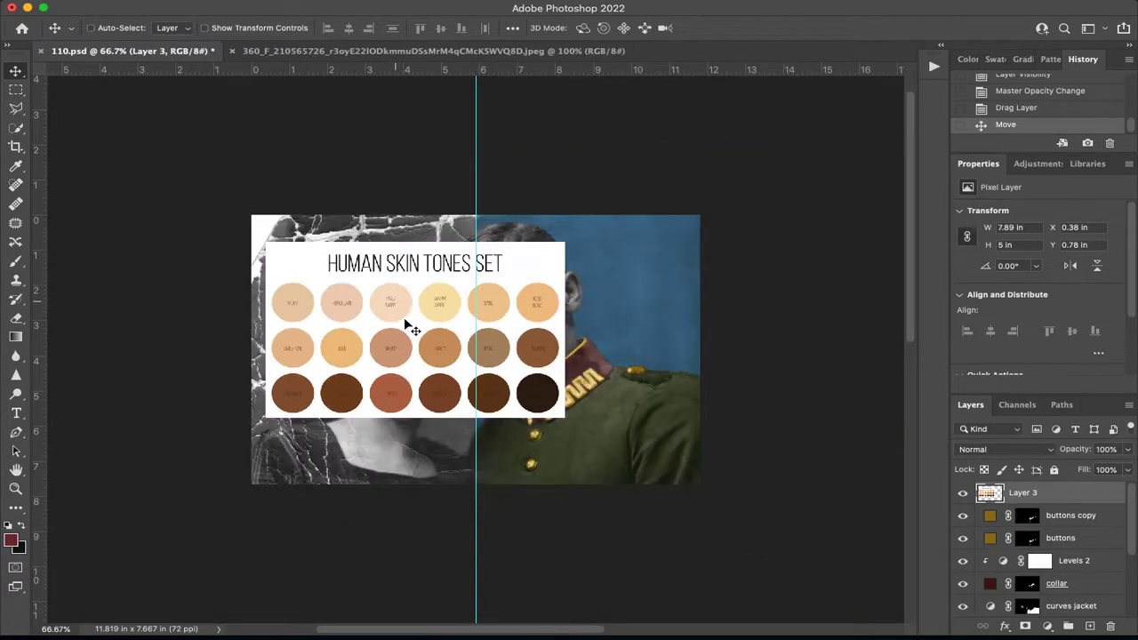
key("super+t")
left_click_drag(567, 241, 433, 320)
left_click_drag(364, 359, 379, 276)
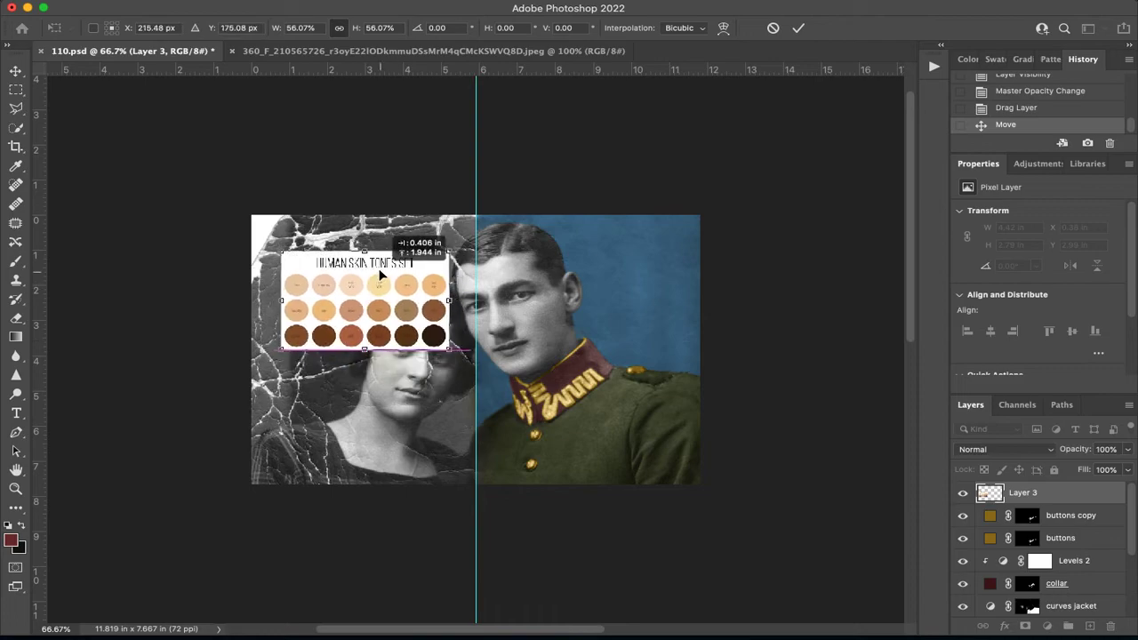
key("super+0")
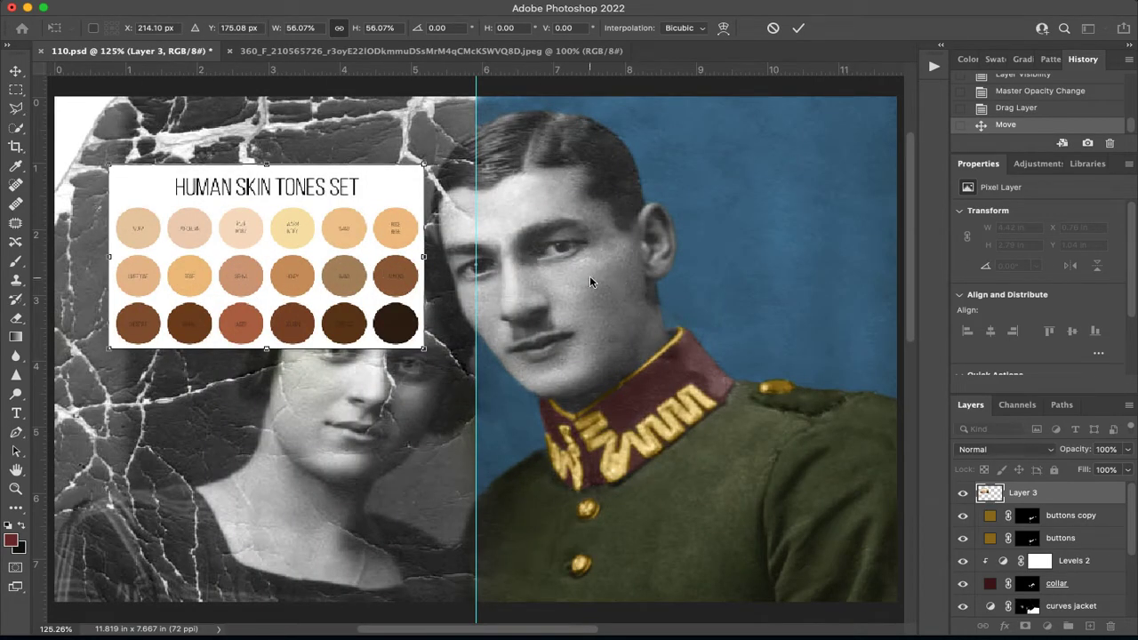
key("Return")
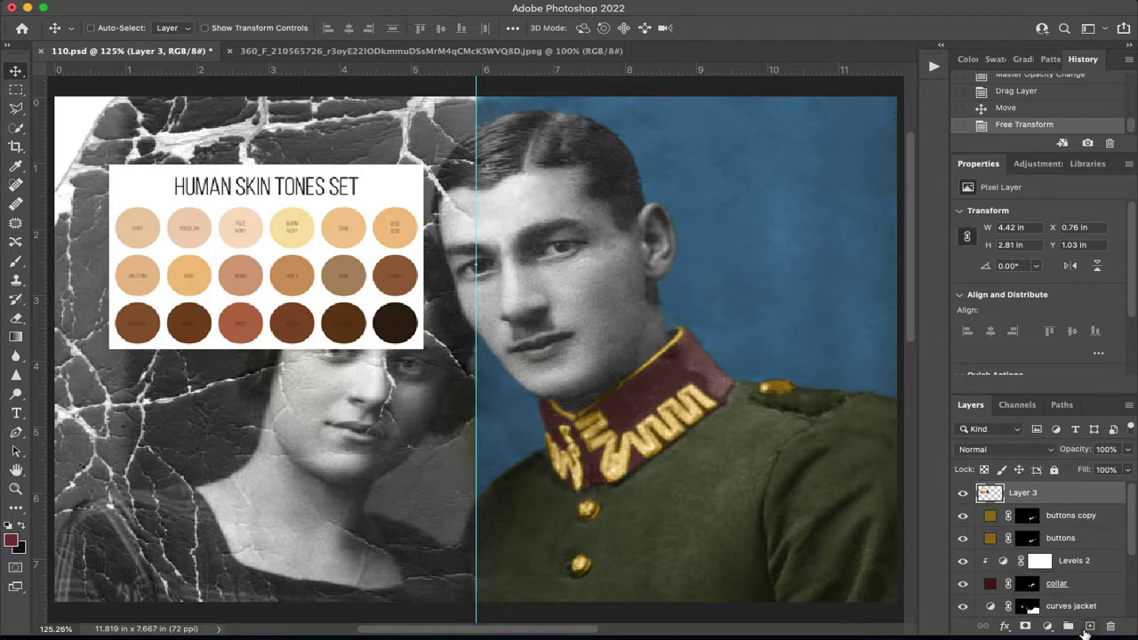
left_click(1047, 626)
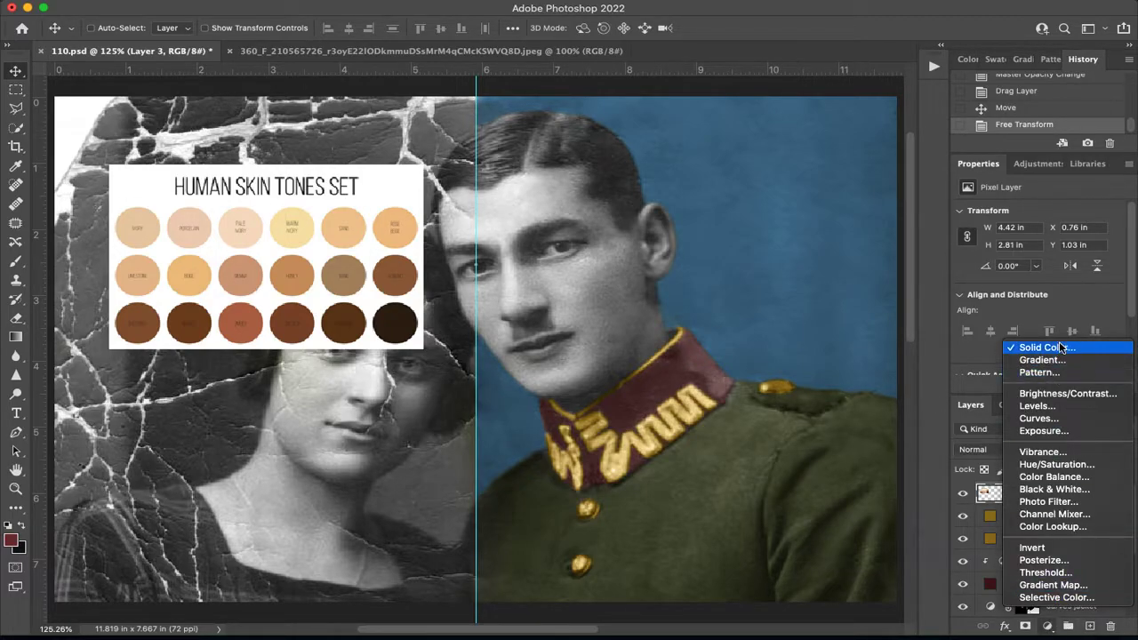
left_click(718, 361)
left_click_drag(920, 144, 917, 307)
left_click_drag(823, 200, 767, 181)
left_click_drag(918, 306, 914, 309)
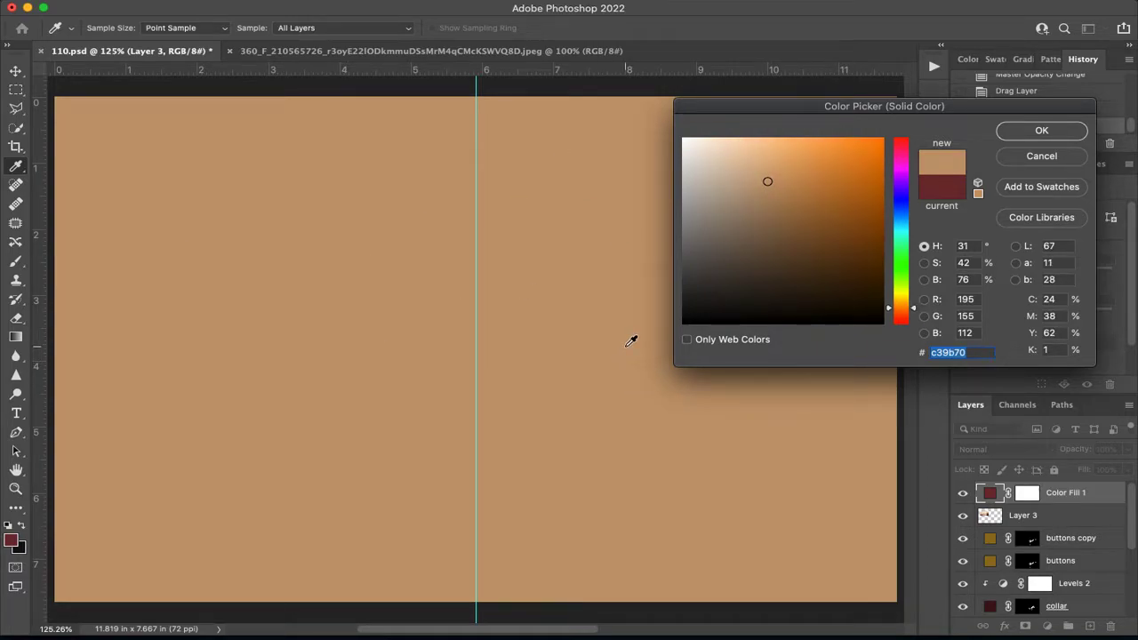
left_click(1056, 156)
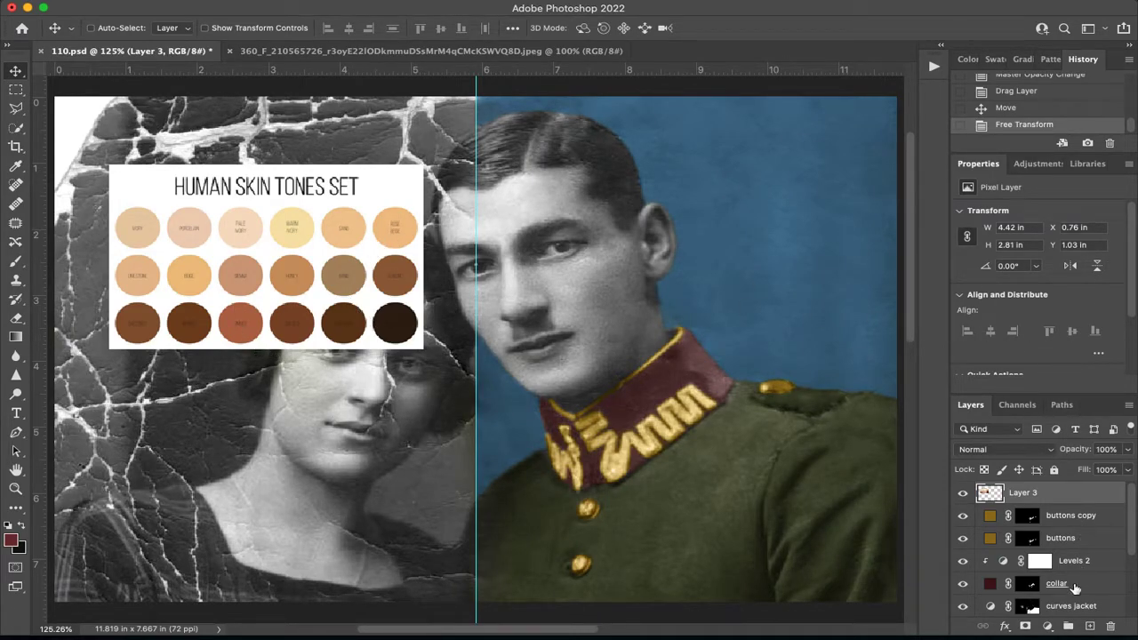
Add a Solid Color fill layer above the skin tones chart and invert its mask to black.
left_click(1047, 626)
left_click(1031, 347)
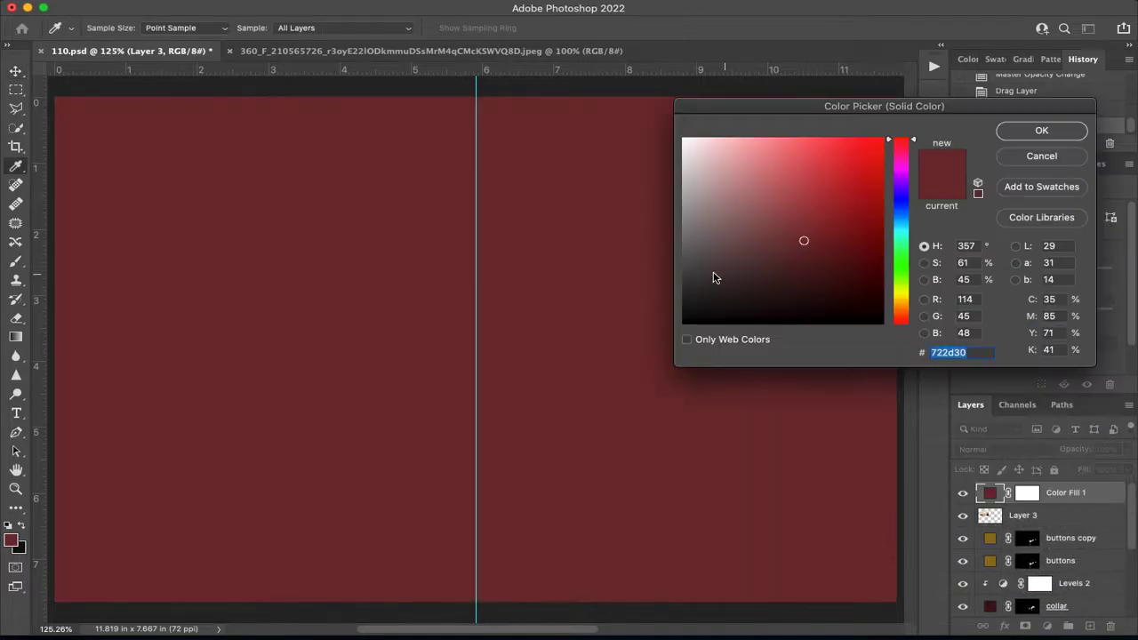
left_click(1039, 130)
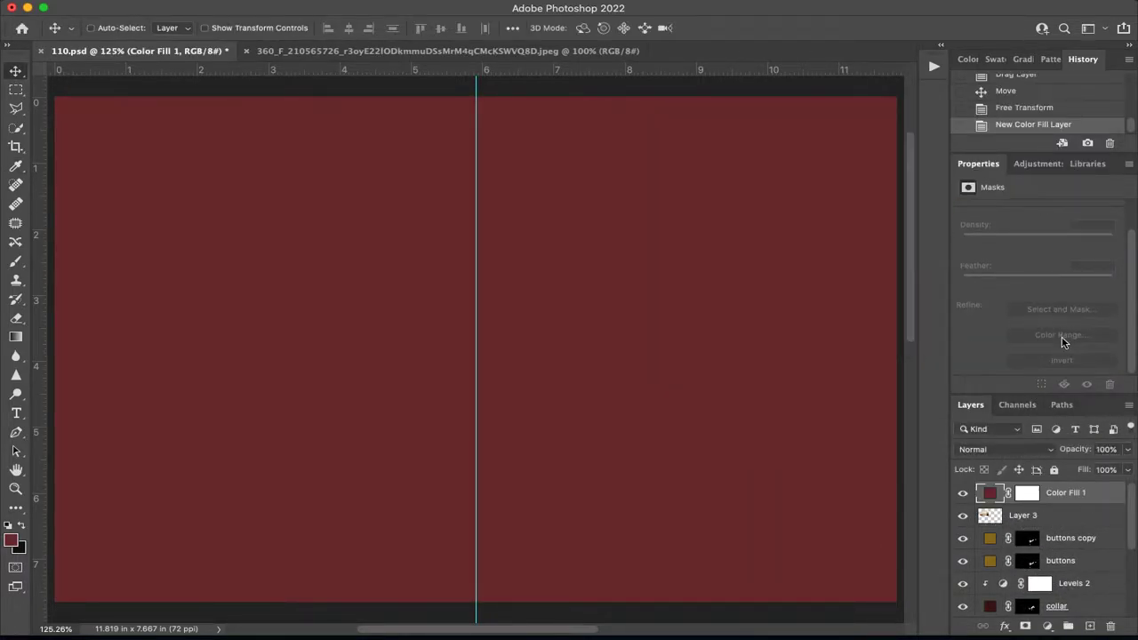
left_click(1029, 494)
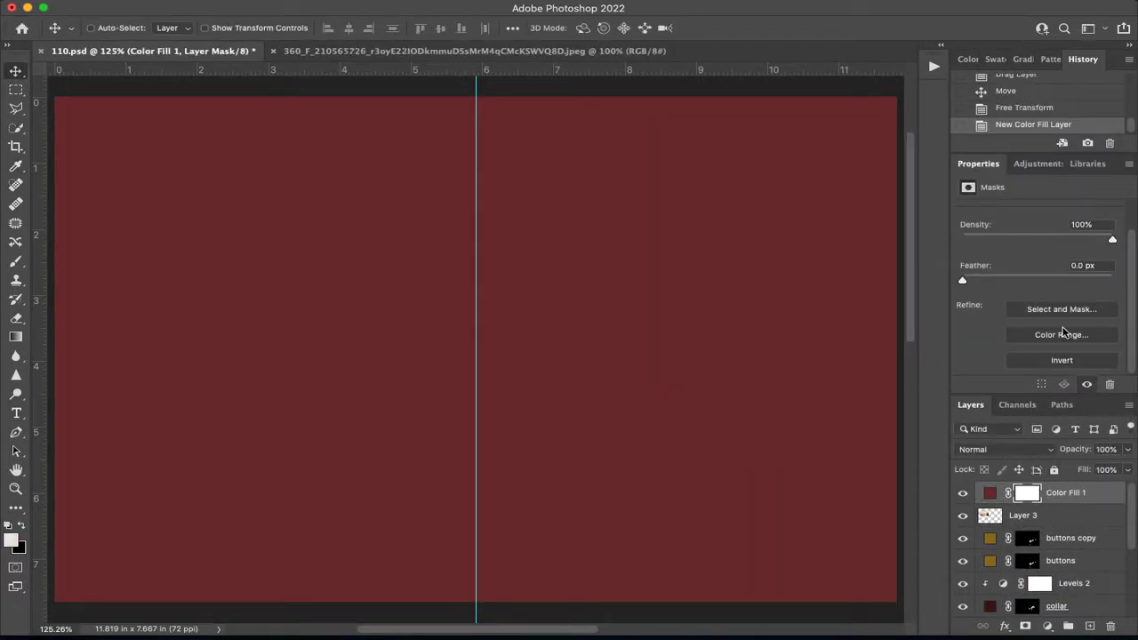
left_click(1062, 360)
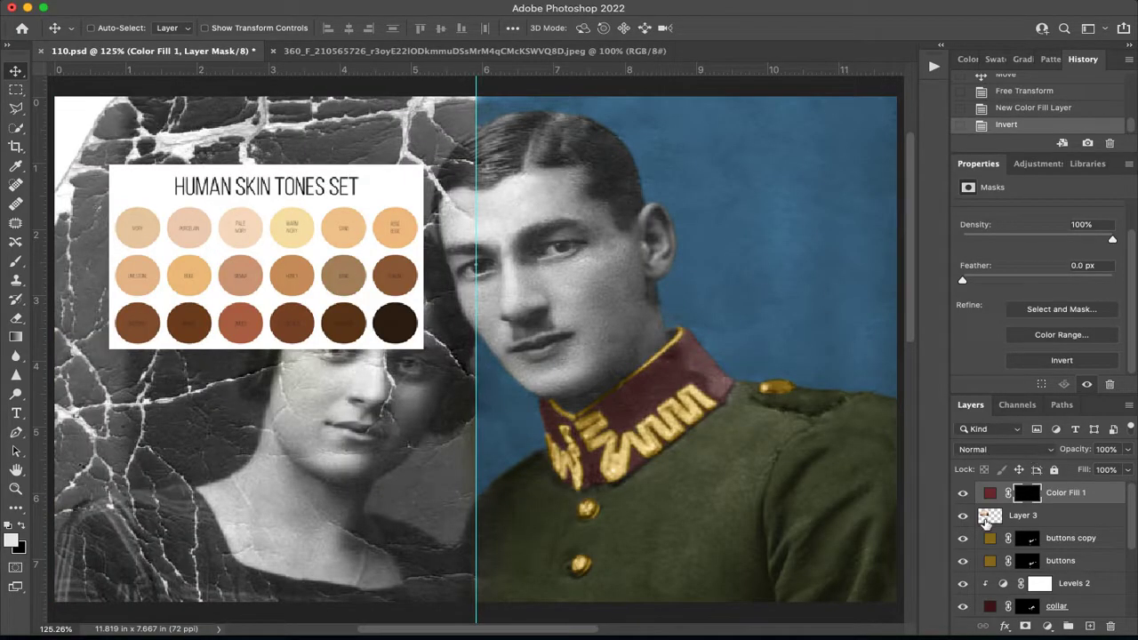
Change the new fill layer's colour to a light orange-beige tone sampled from the skin tones chart.
left_click(989, 496)
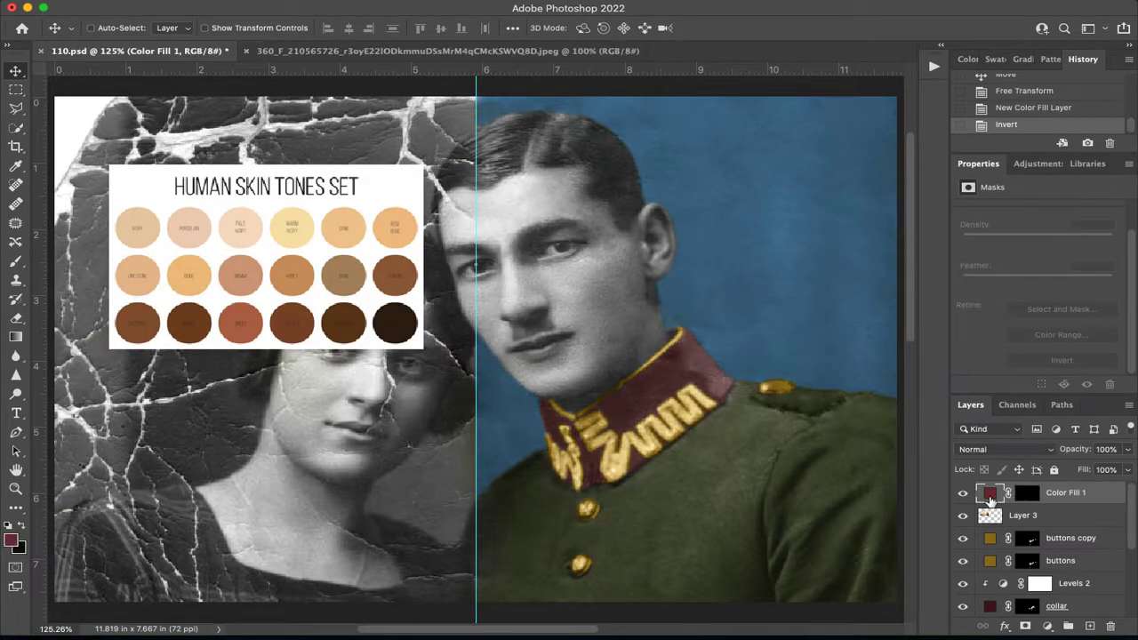
double_click(989, 496)
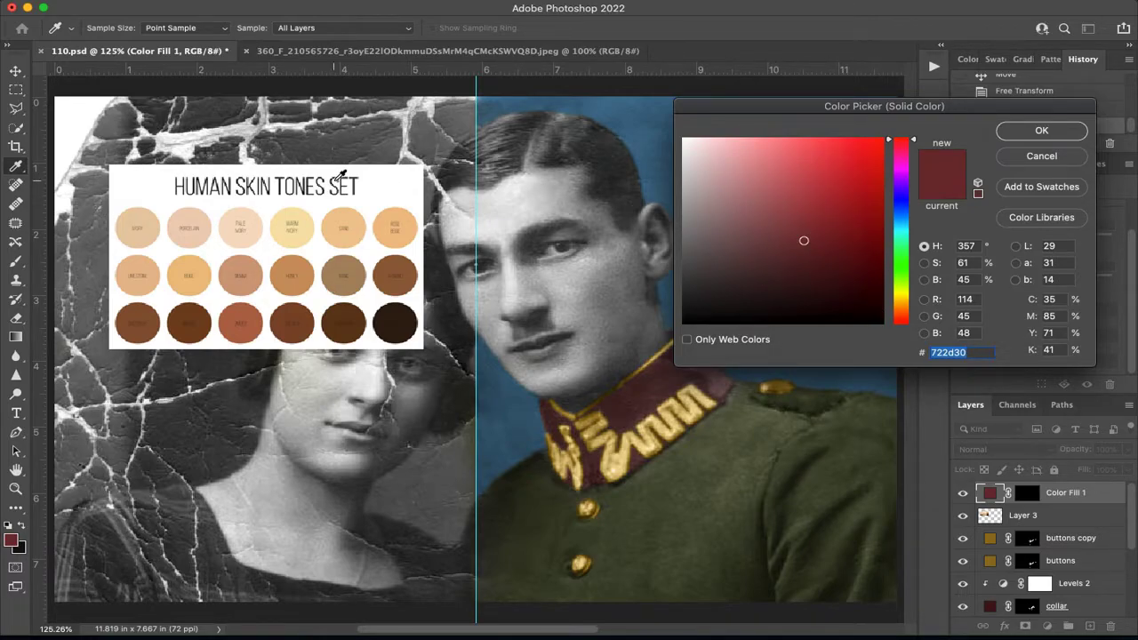
left_click(363, 235)
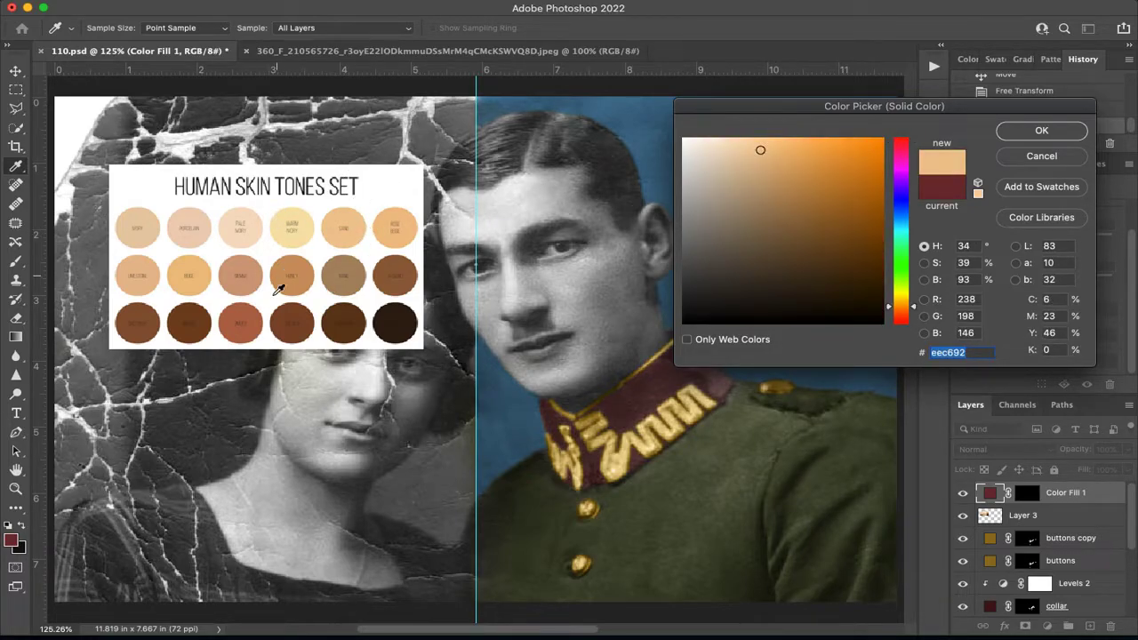
left_click(205, 268)
left_click(309, 283)
left_click(199, 283)
left_click(1041, 133)
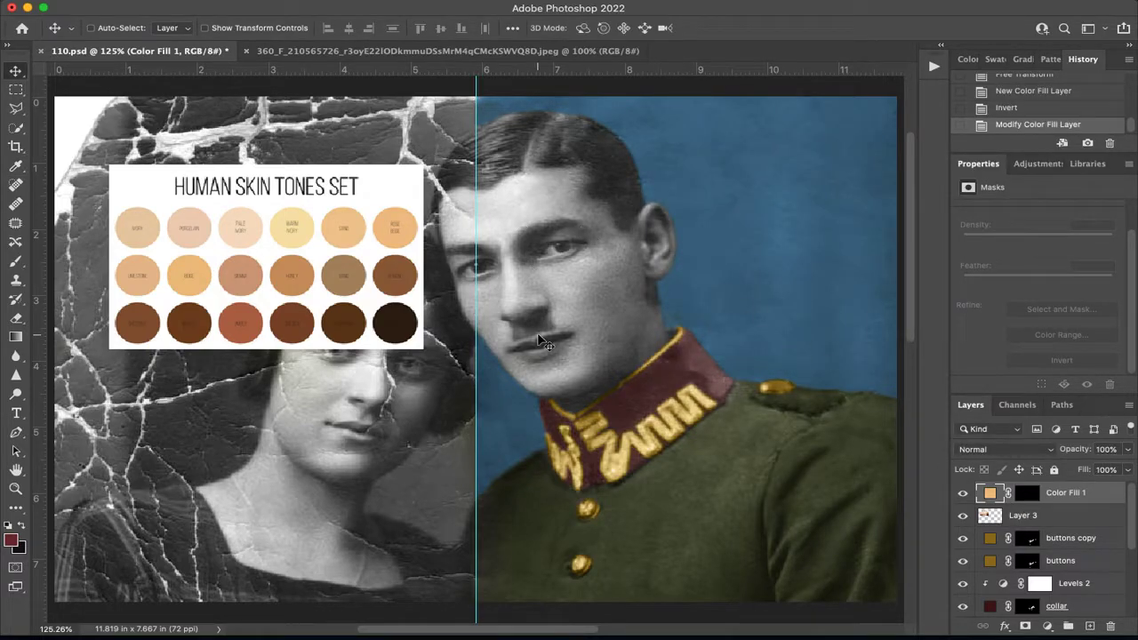
On the merged layer, quick-select the man's head, neck and ear, and subtract the background above his hair.
scroll(1065, 529, "down", 5)
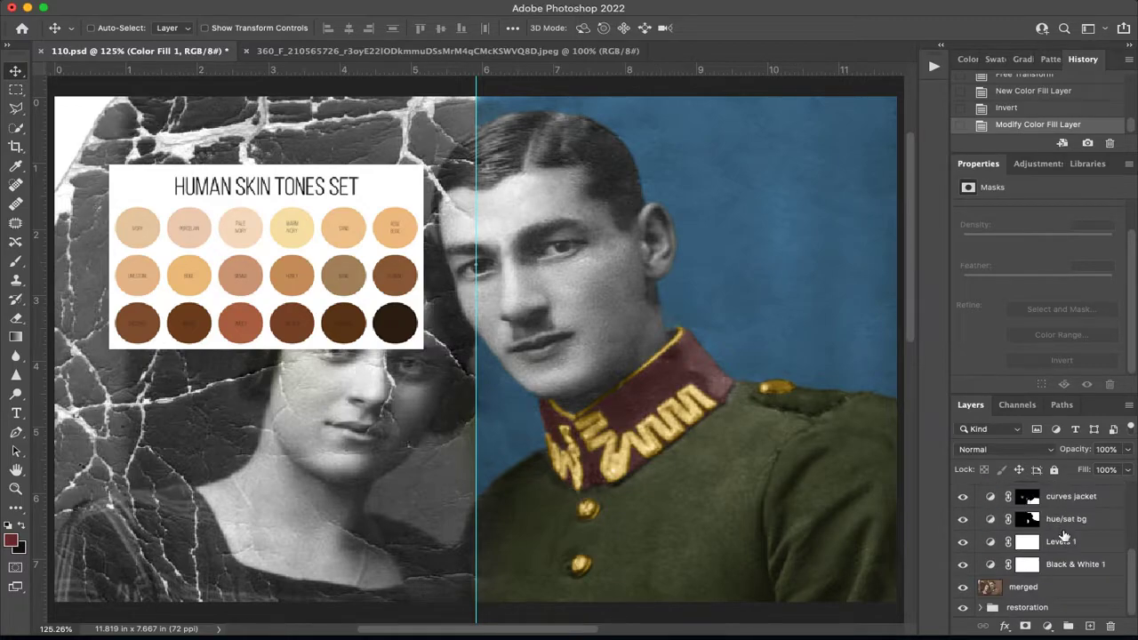
left_click(1028, 590)
left_click(15, 143)
left_click(15, 128)
mouse_move(580, 258)
left_mouse_down()
mouse_move(552, 159)
mouse_move(507, 155)
mouse_move(576, 315)
mouse_move(579, 386)
left_mouse_up()
left_click_drag(640, 277, 658, 252)
key("super+z")
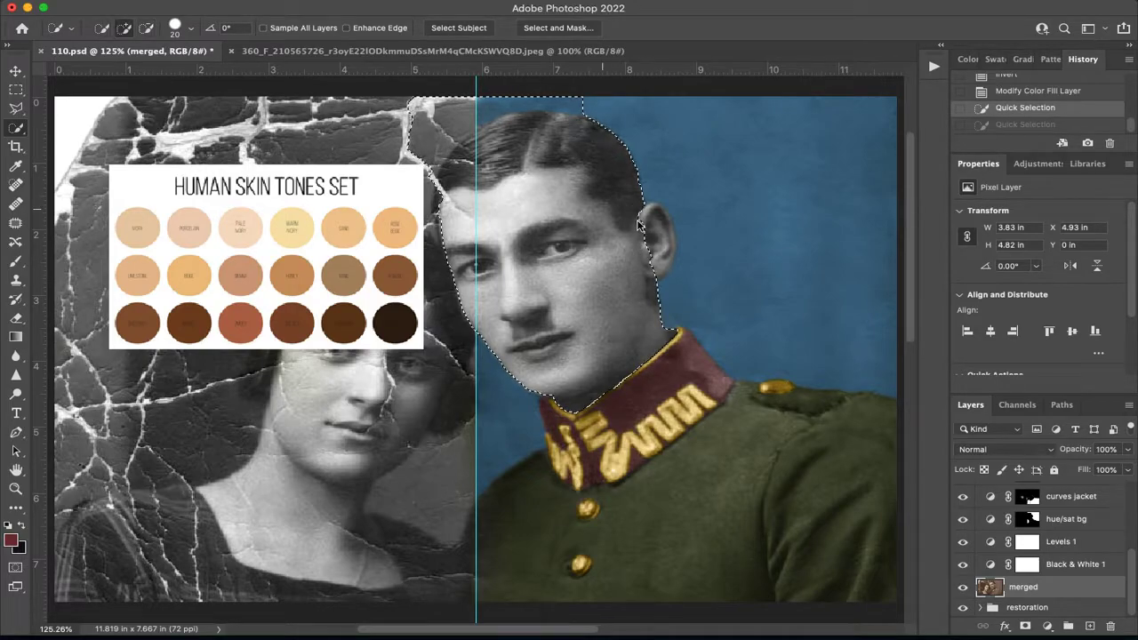
mouse_move(662, 252)
left_mouse_down()
mouse_move(649, 216)
mouse_move(649, 239)
left_mouse_up()
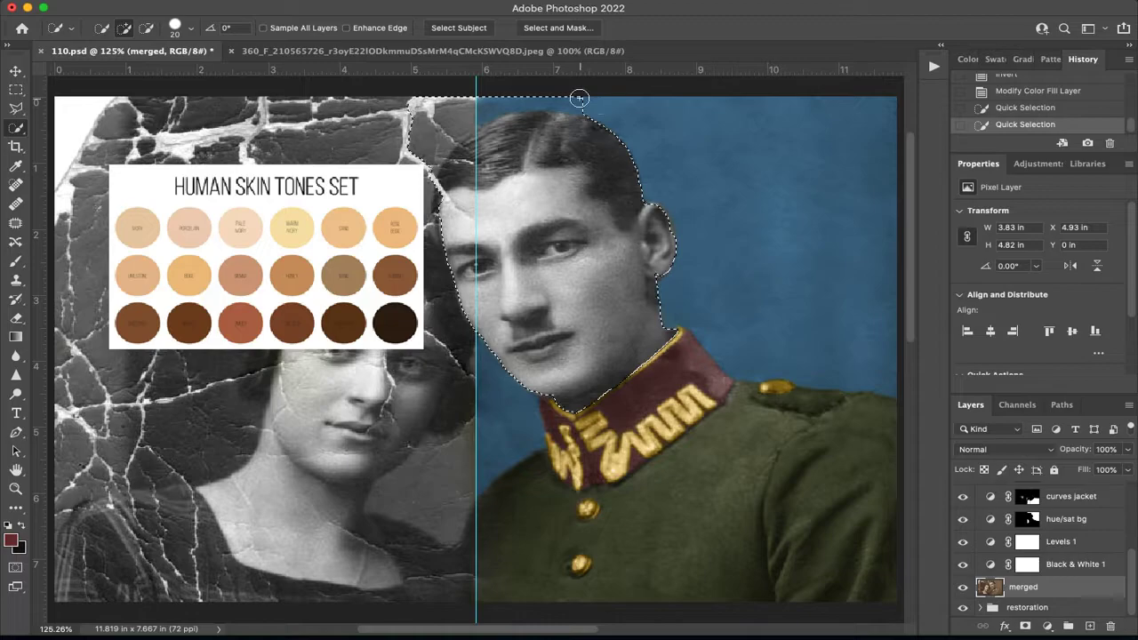
left_click_drag(577, 99, 488, 100)
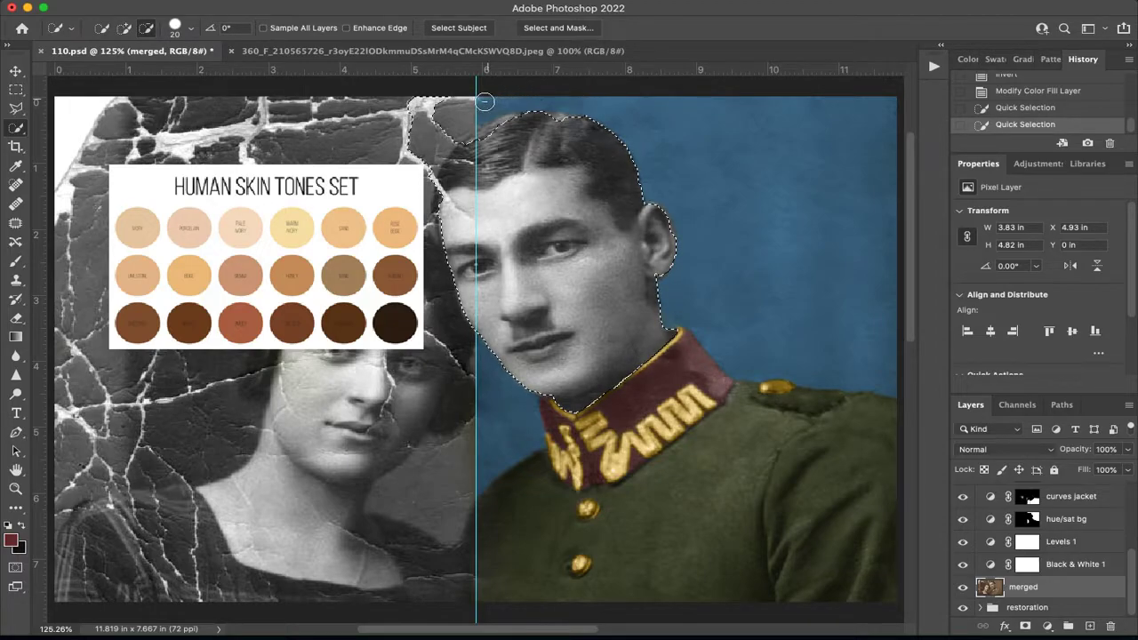
Refine the selection along the top of the man's hair, using a smaller Quick Selection brush to exclude the background.
key("super+equal")
key("super+equal")
left_click_drag(582, 213, 402, 513)
left_click_drag(456, 318, 461, 425)
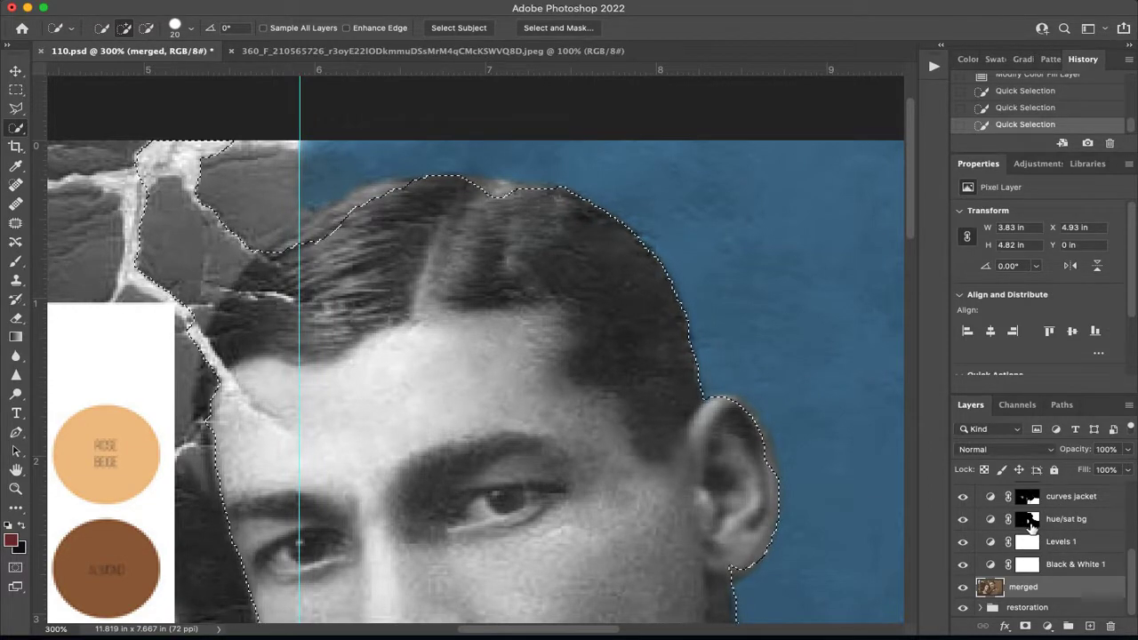
left_click(490, 202)
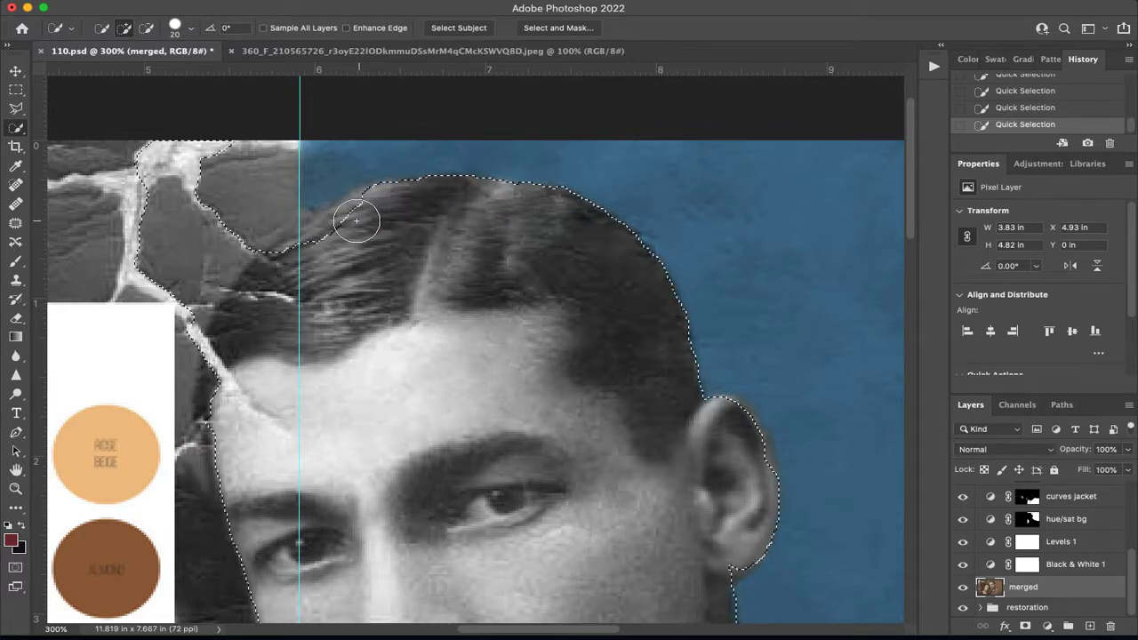
left_click(302, 237)
left_click_drag(303, 236, 335, 234)
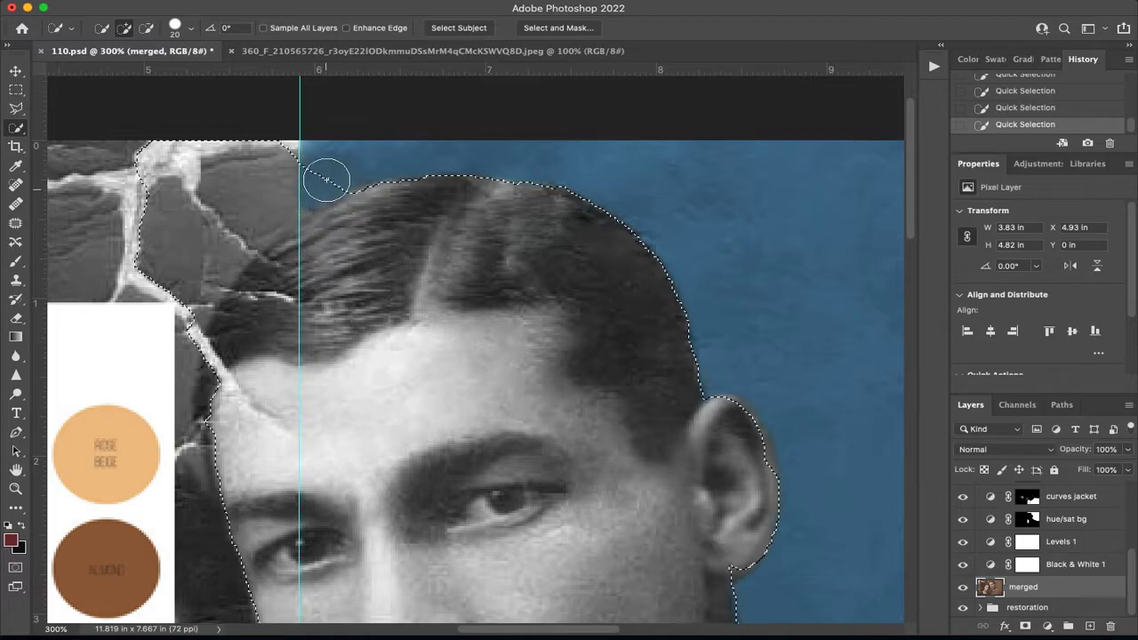
key("bracketleft")
key("bracketleft")
key("bracketleft")
left_click(317, 193, "alt")
Refine the selection where the man's neck meets the collar, excluding the gold trim and the inside of the collar.
left_click_drag(505, 271, 78, 105)
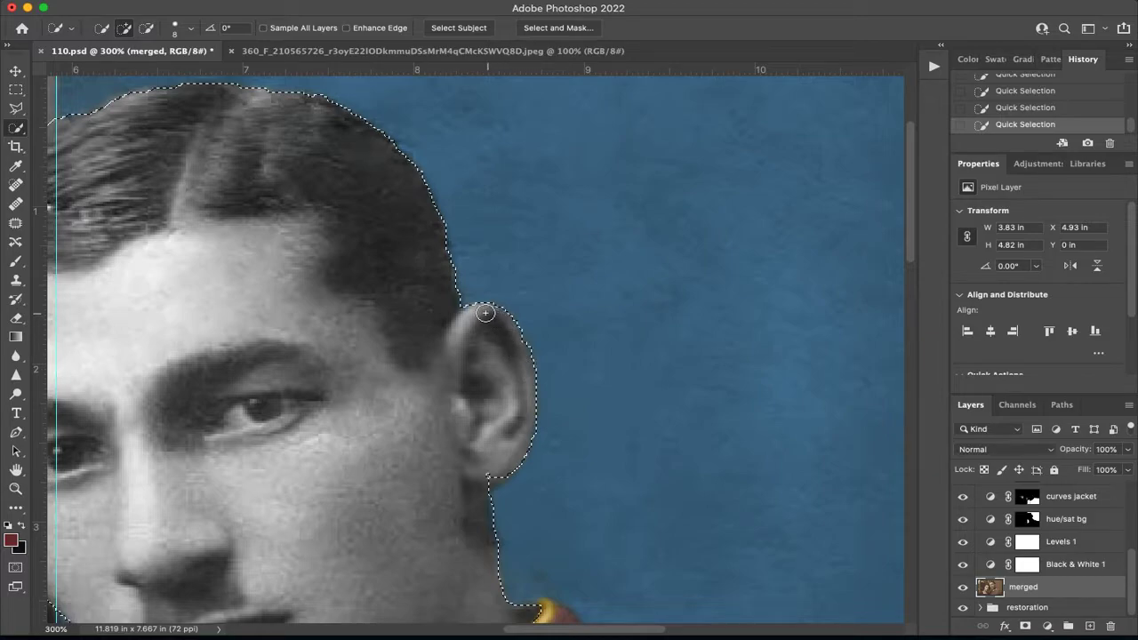
mouse_move(474, 498)
left_mouse_down()
mouse_move(355, 363)
mouse_move(402, 256)
mouse_move(554, 229)
left_mouse_up()
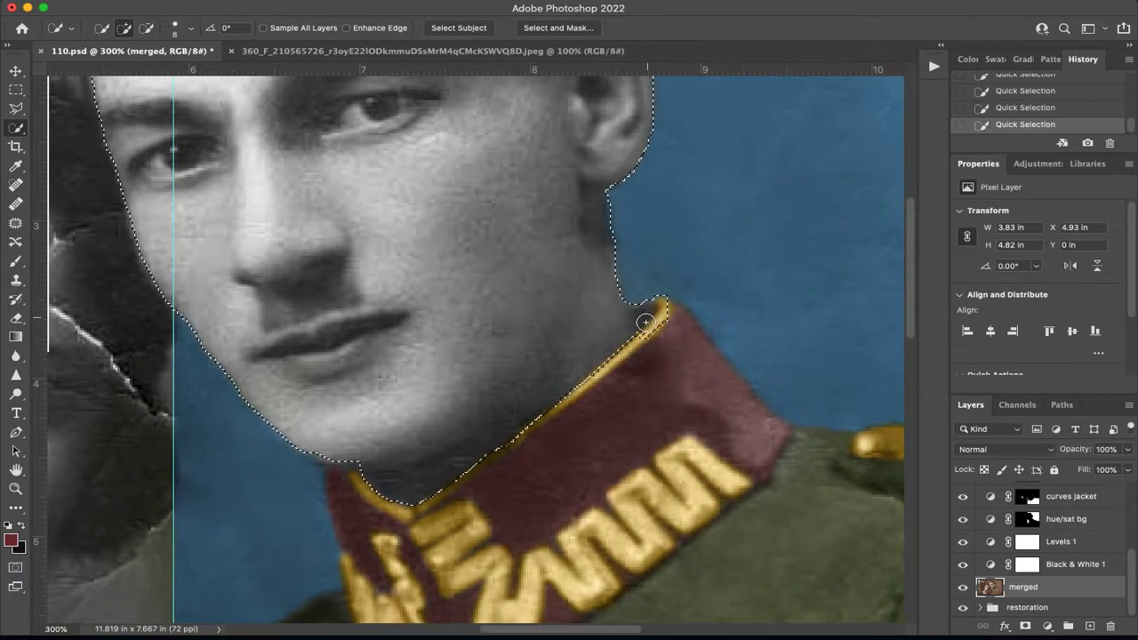
key("alt+super+z")
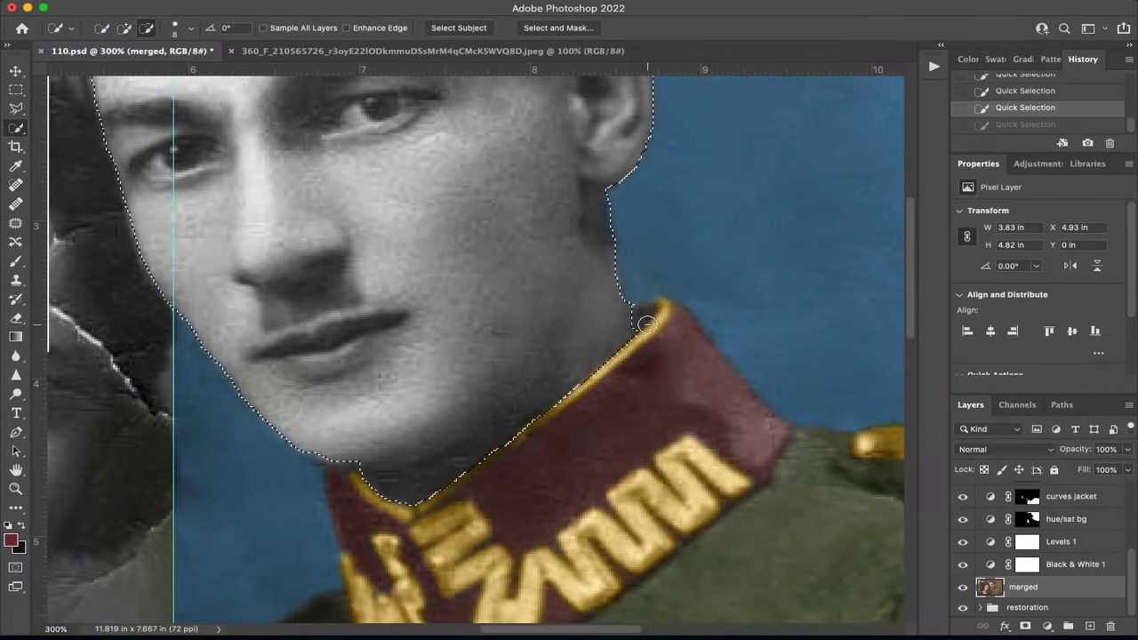
left_click(647, 308, "alt")
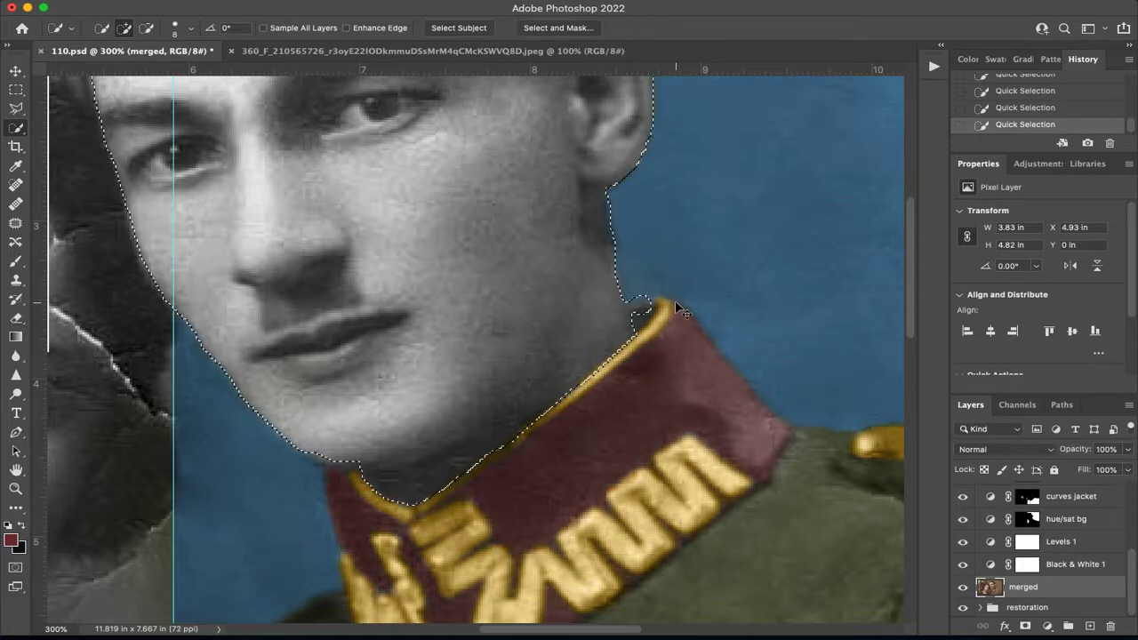
key("super+z")
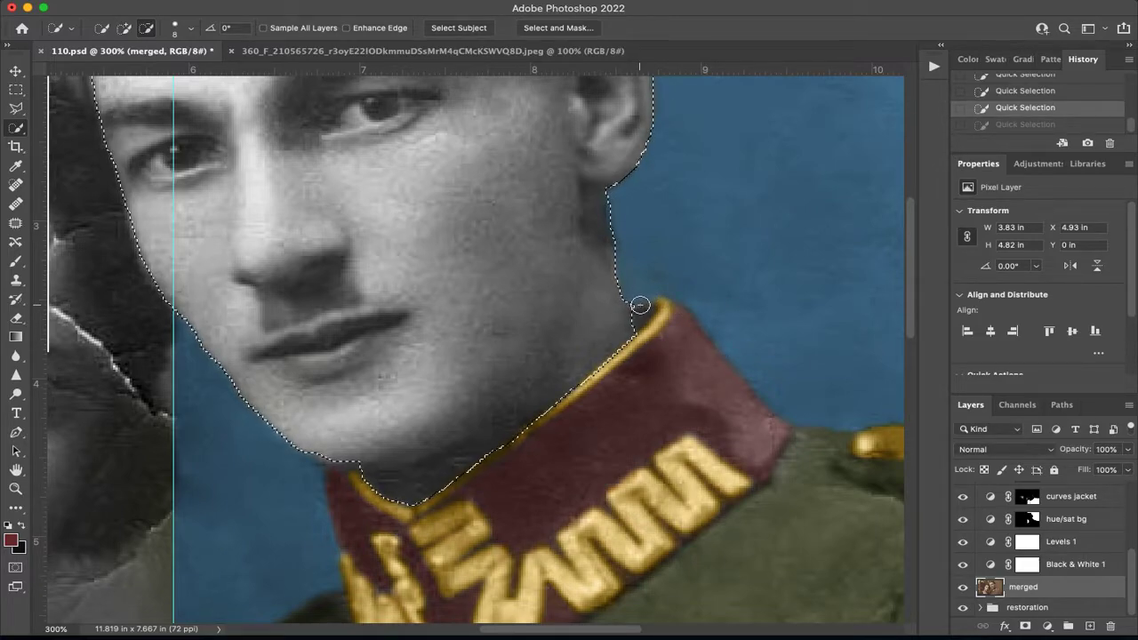
left_click(642, 311, "alt")
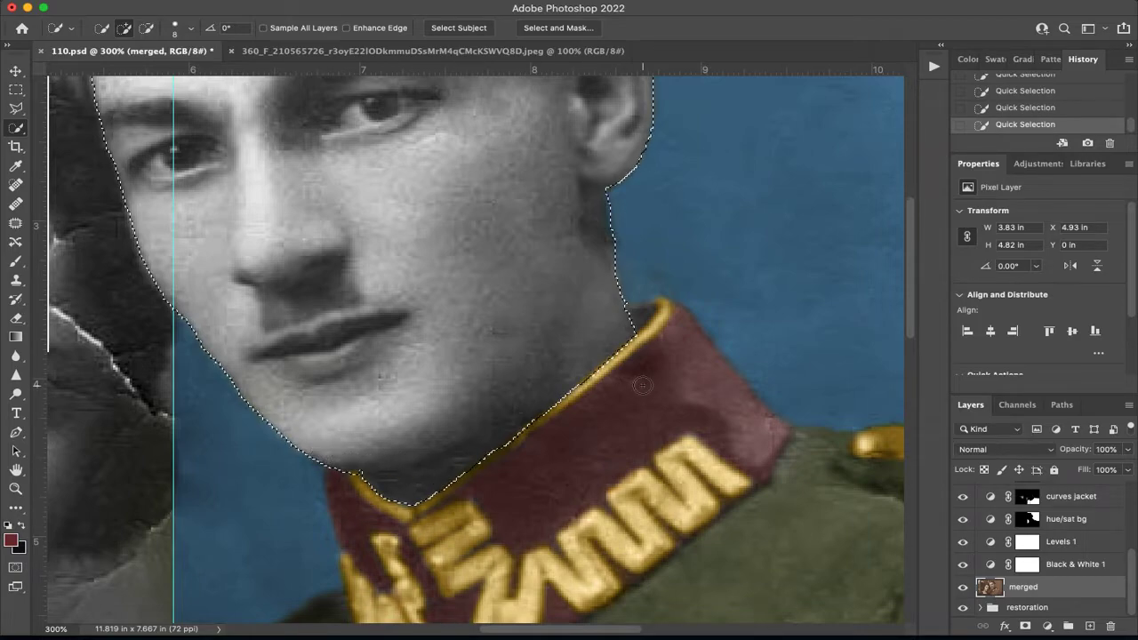
Rename the new colour fill layer "skin tone".
key("super+0")
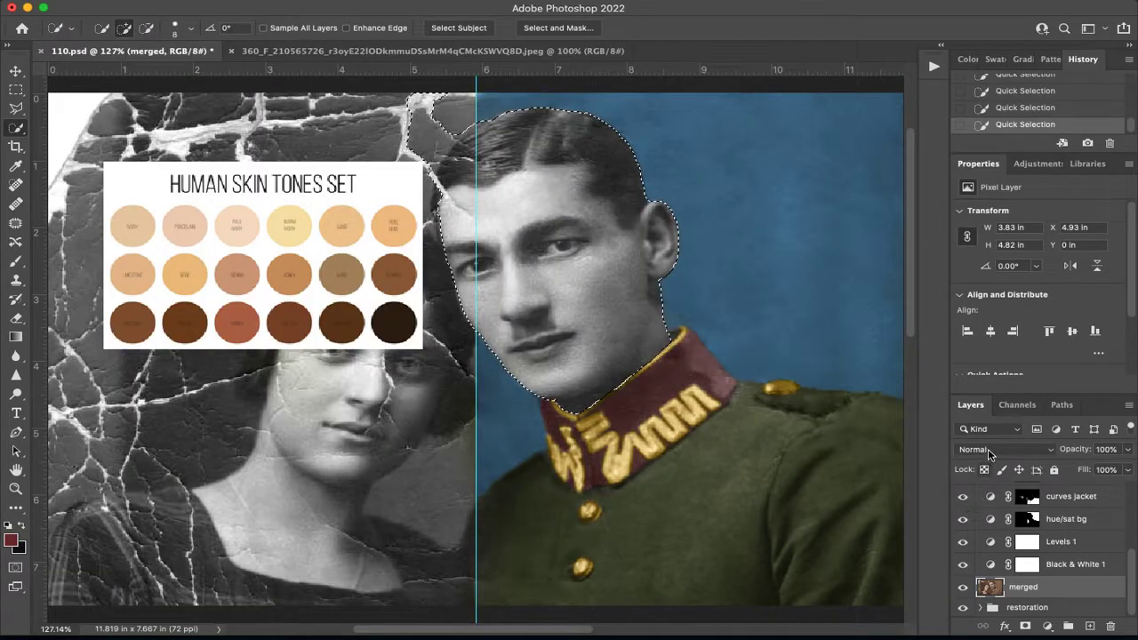
scroll(1046, 565, "up", 5)
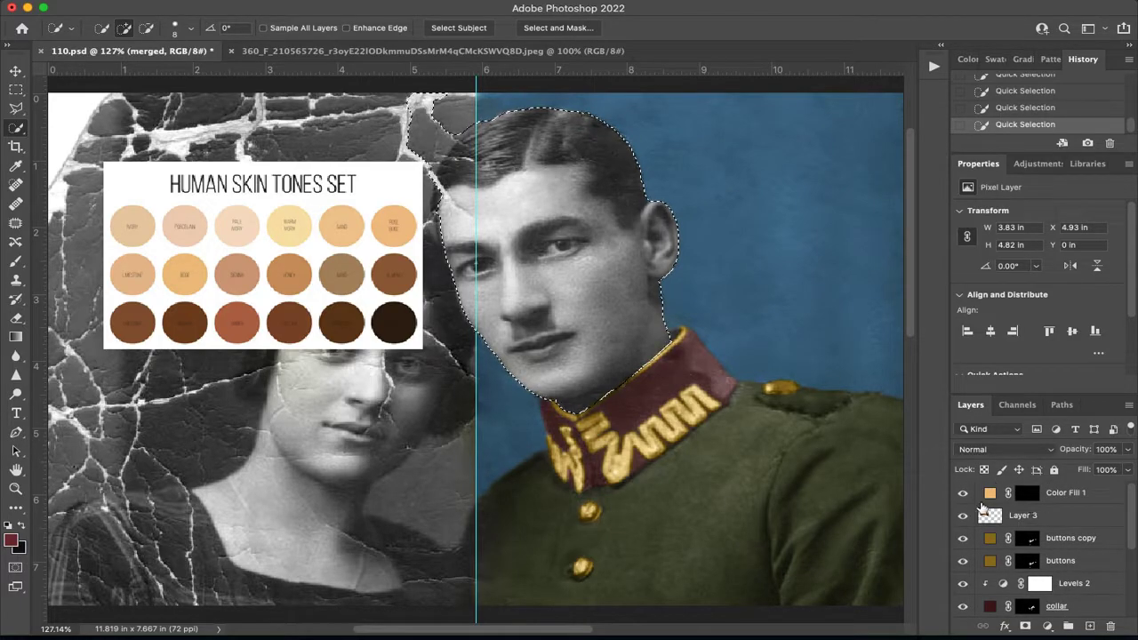
left_click(1040, 501)
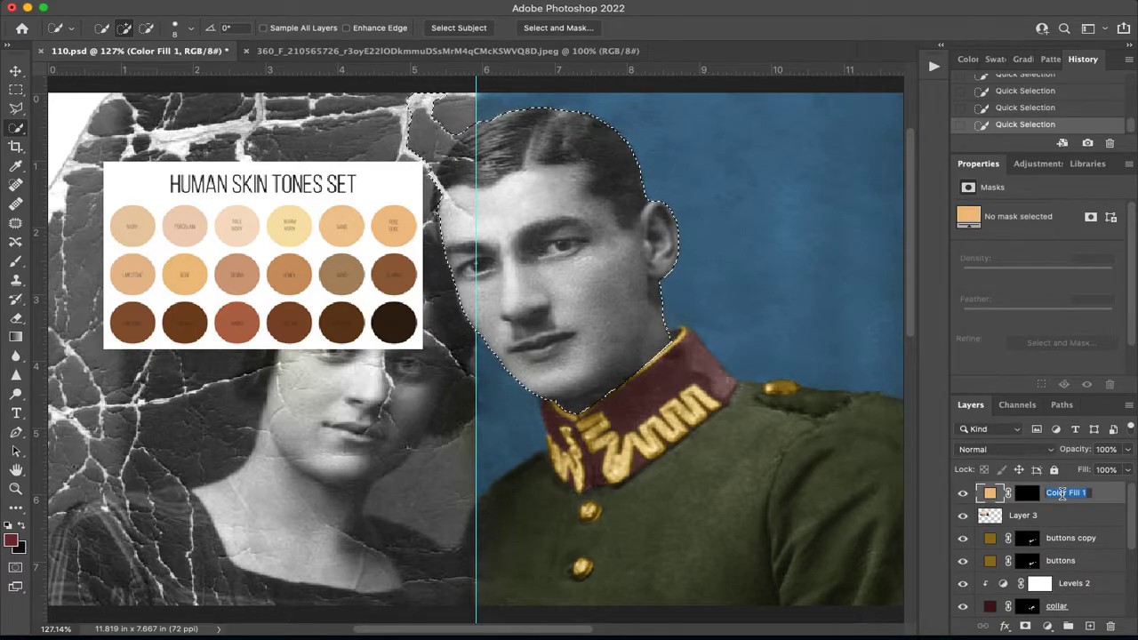
type("ski")
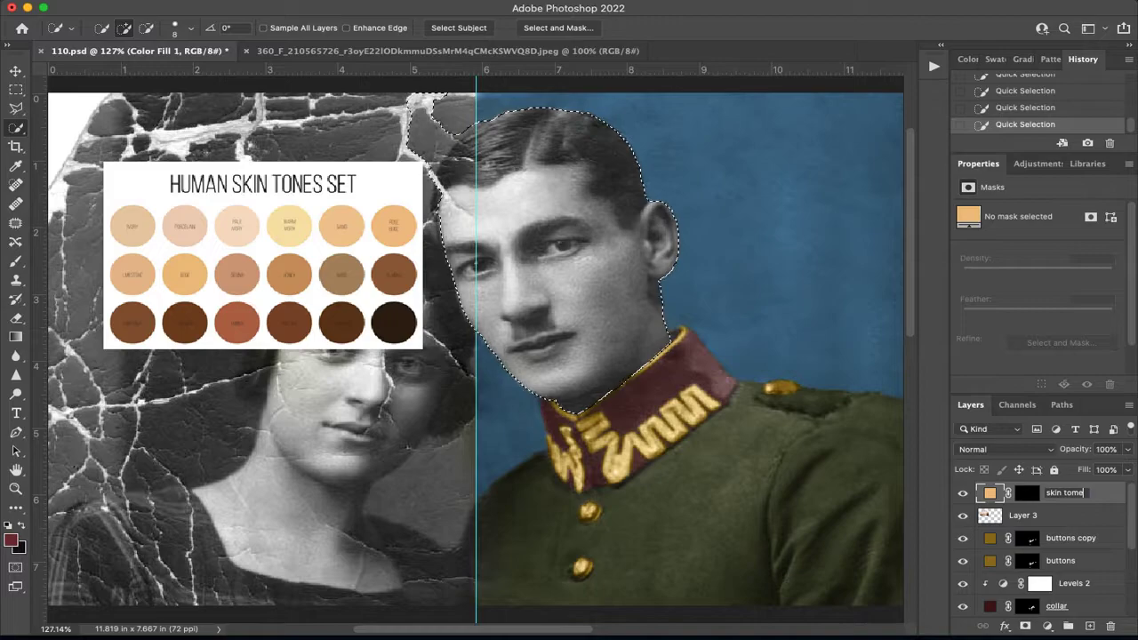
type("n tone")
key("Return")
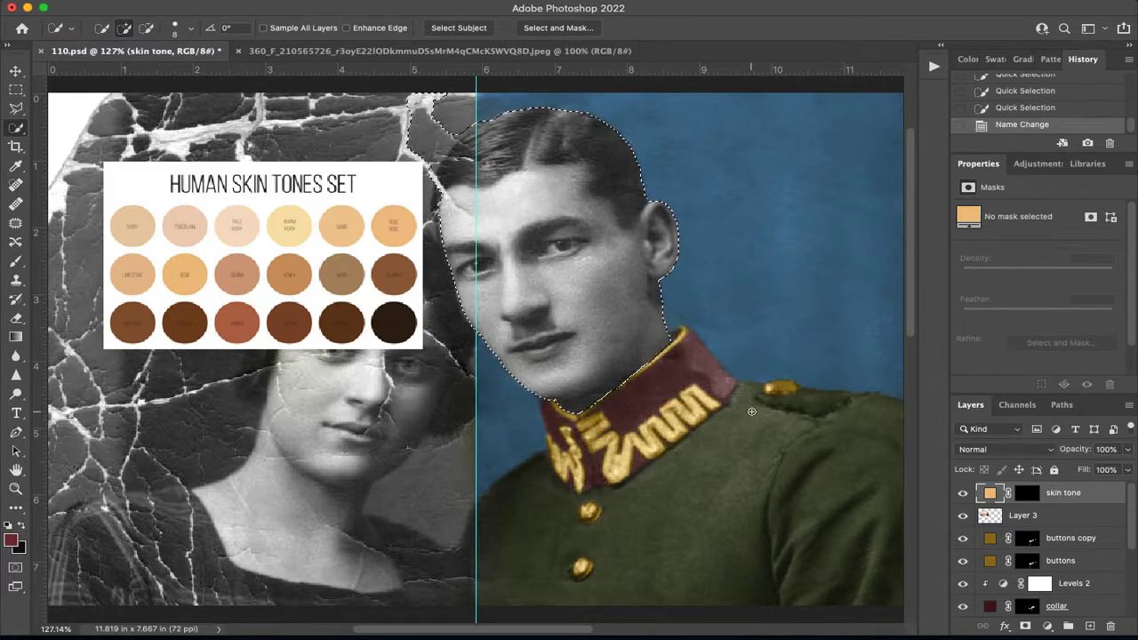
Paint white on the skin tone layer's mask across the man's selected head and neck, and deselect.
left_click(1027, 492)
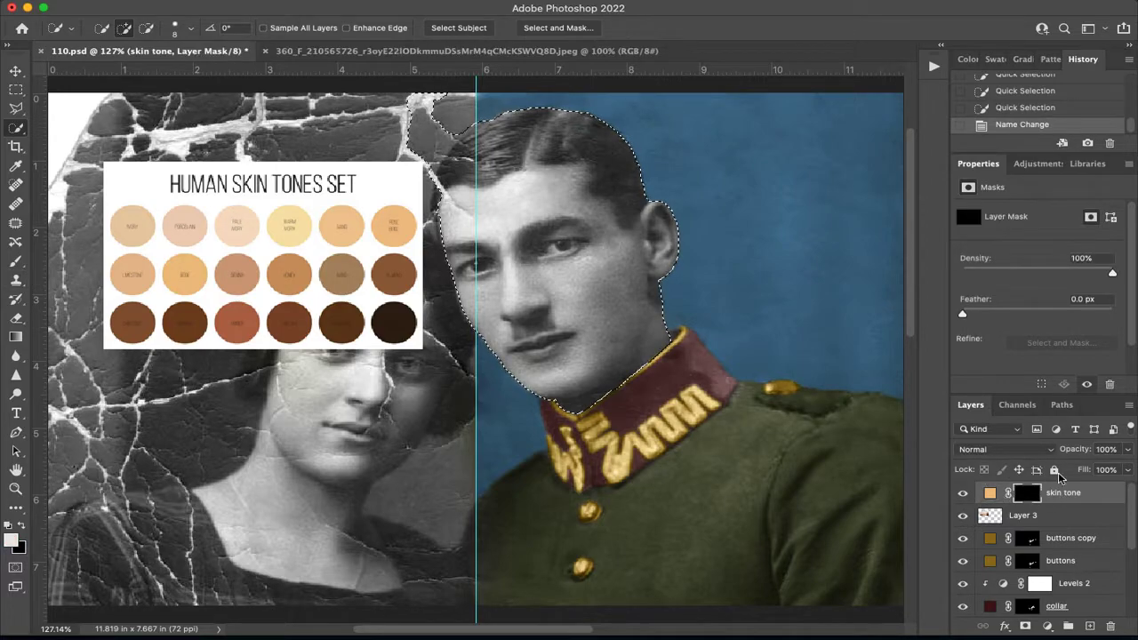
left_click(13, 263)
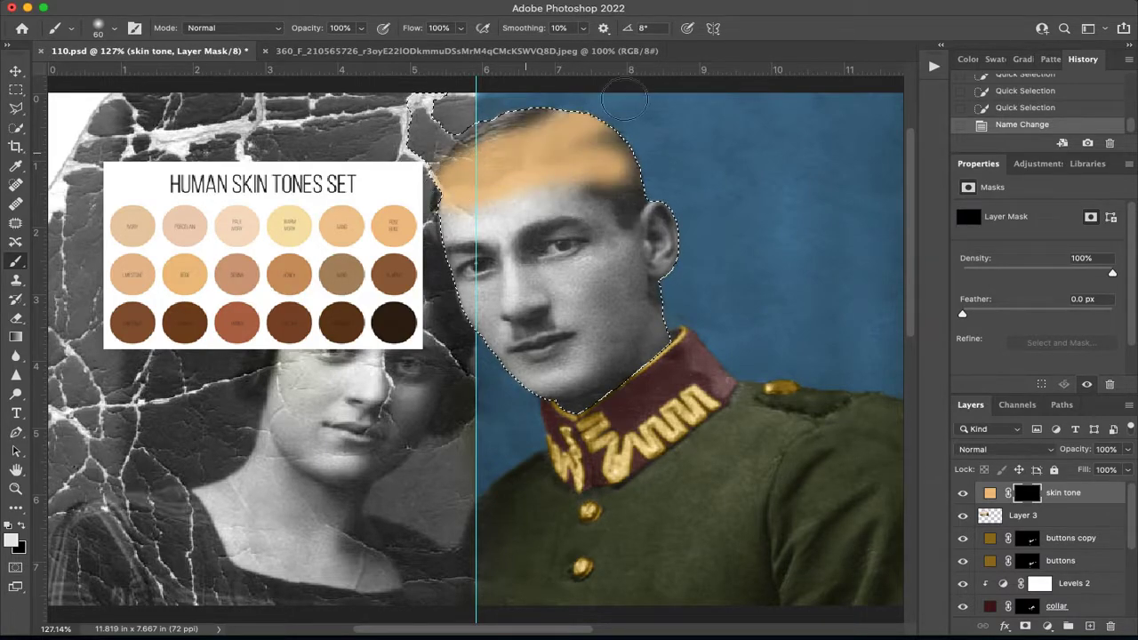
mouse_move(480, 217)
left_mouse_down()
mouse_move(786, 195)
mouse_move(531, 322)
left_mouse_up()
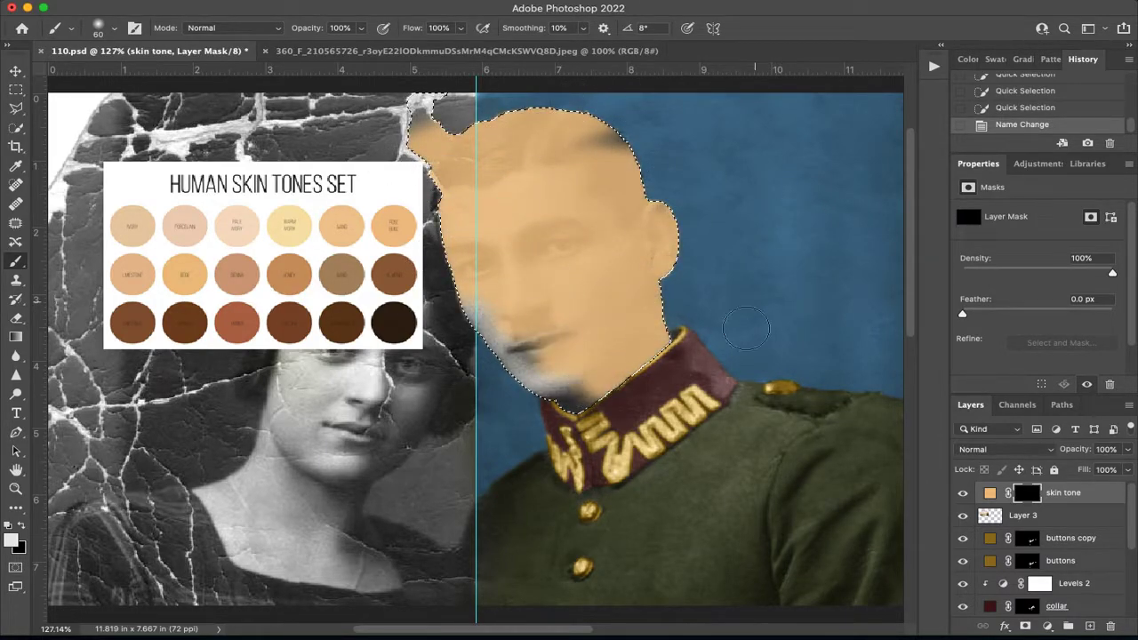
left_click_drag(746, 329, 574, 416)
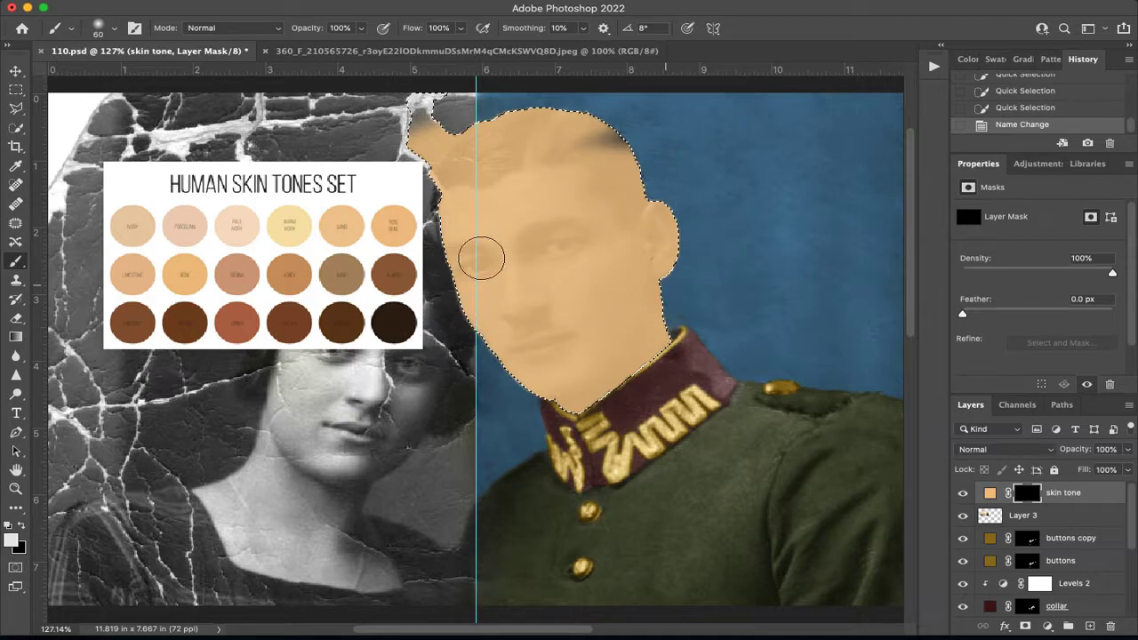
key("ctrl+d")
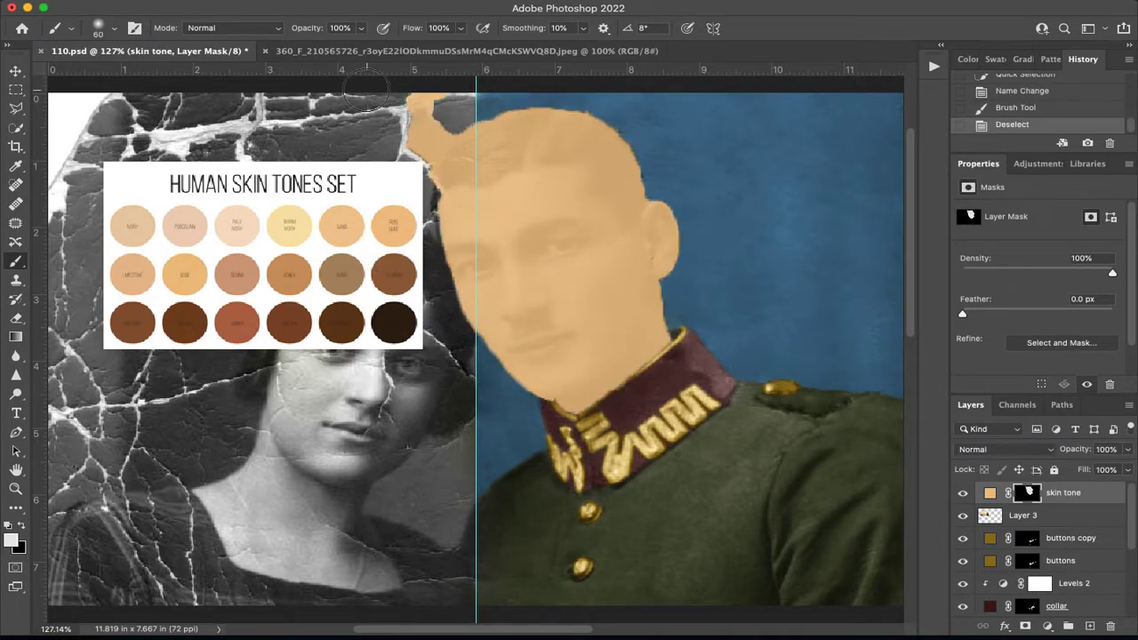
Reduce the brush size to 40 and undo the deselection and the painting on the skin tone mask.
key("bracketleft")
key("bracketleft")
key("ctrl+z")
key("ctrl+z")
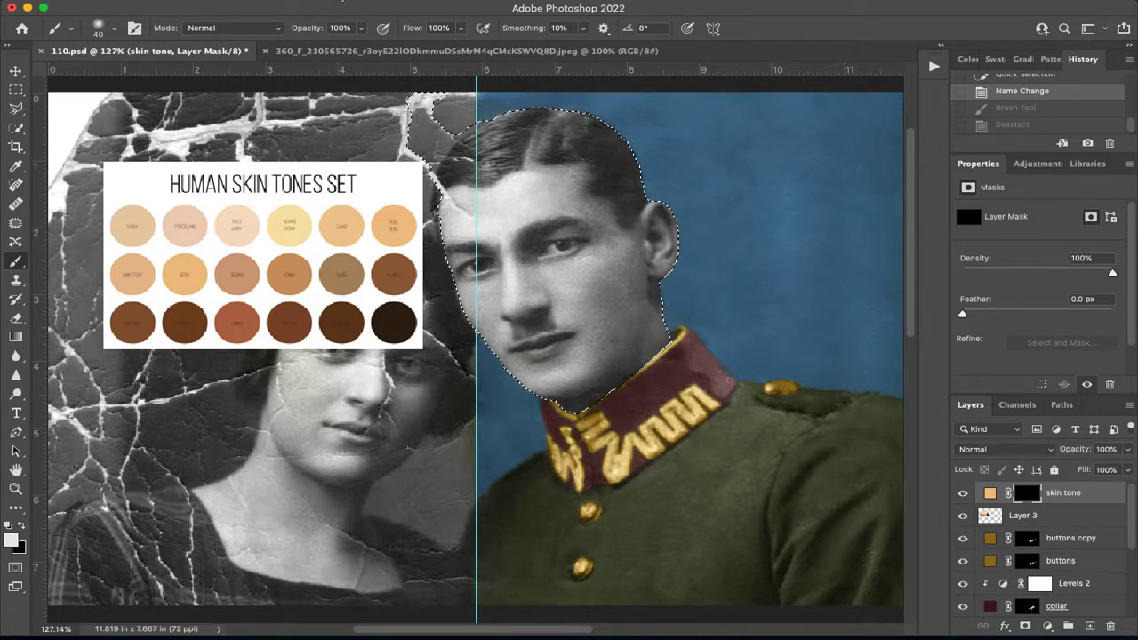
Feather the selection around the man's head and neck with a radius of 4 pixels.
left_click(341, 1)
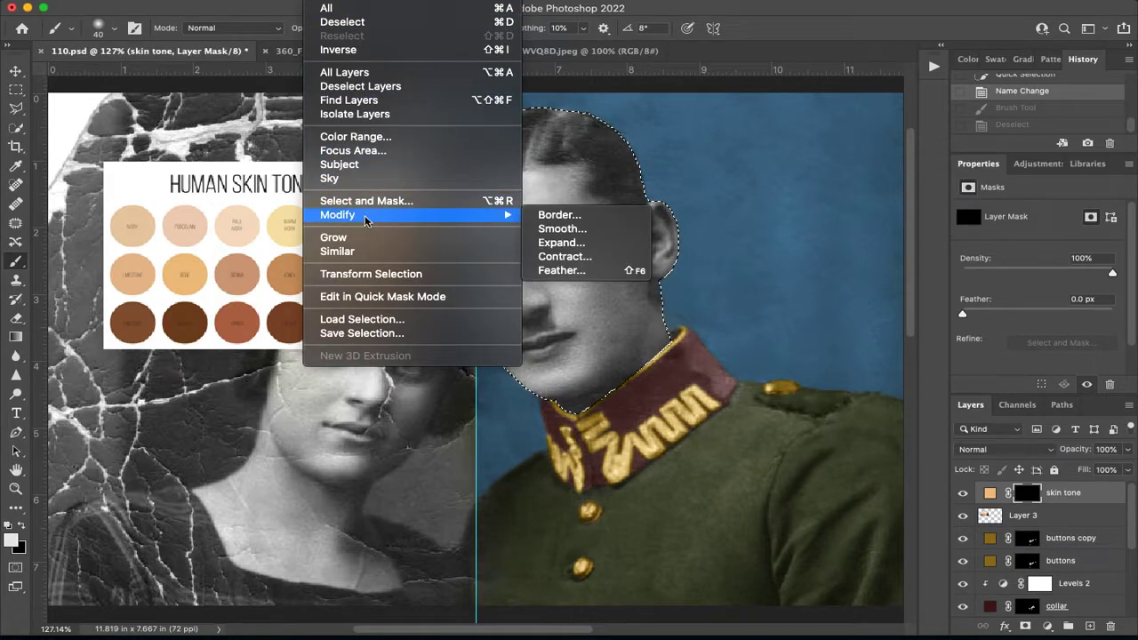
mouse_move(502, 217)
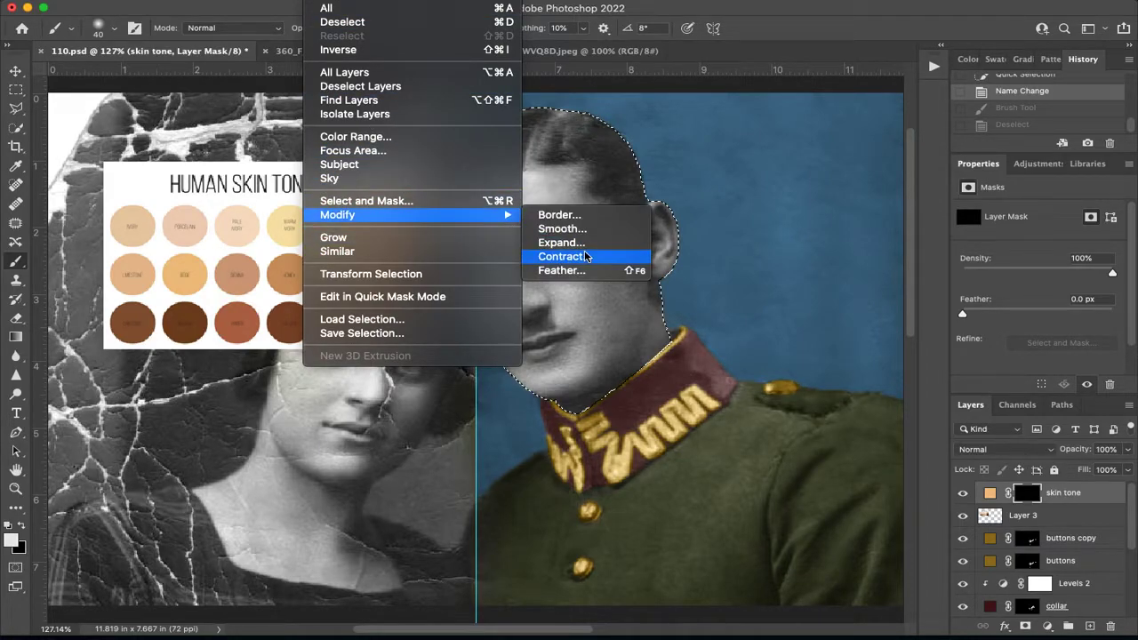
left_click(618, 269)
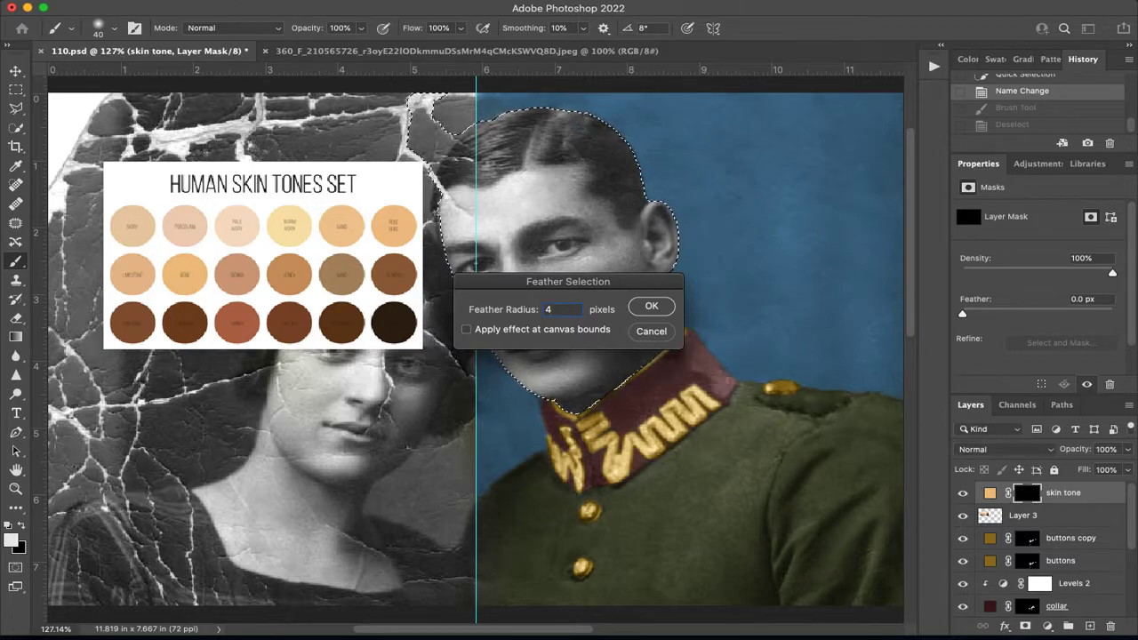
left_click(651, 306)
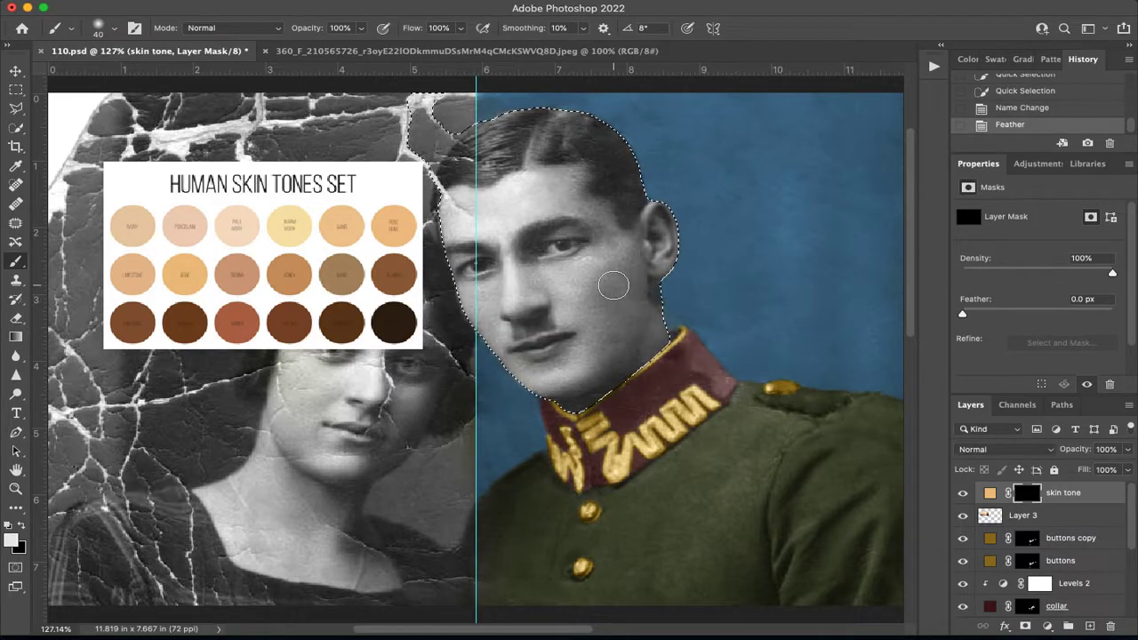
Paint white on the skin tone layer's mask across the man's selected head and neck with a size 60 brush, and deselect.
key("bracketright")
key("bracketright")
mouse_move(635, 214)
left_mouse_down()
mouse_move(639, 284)
mouse_move(502, 143)
mouse_move(480, 165)
mouse_move(597, 140)
mouse_move(503, 258)
mouse_move(640, 311)
mouse_move(578, 400)
mouse_move(554, 296)
mouse_move(484, 307)
mouse_move(449, 173)
mouse_move(587, 245)
left_mouse_up()
mouse_move(501, 242)
left_mouse_down()
mouse_move(473, 261)
mouse_move(454, 231)
left_mouse_up()
key("ctrl+d")
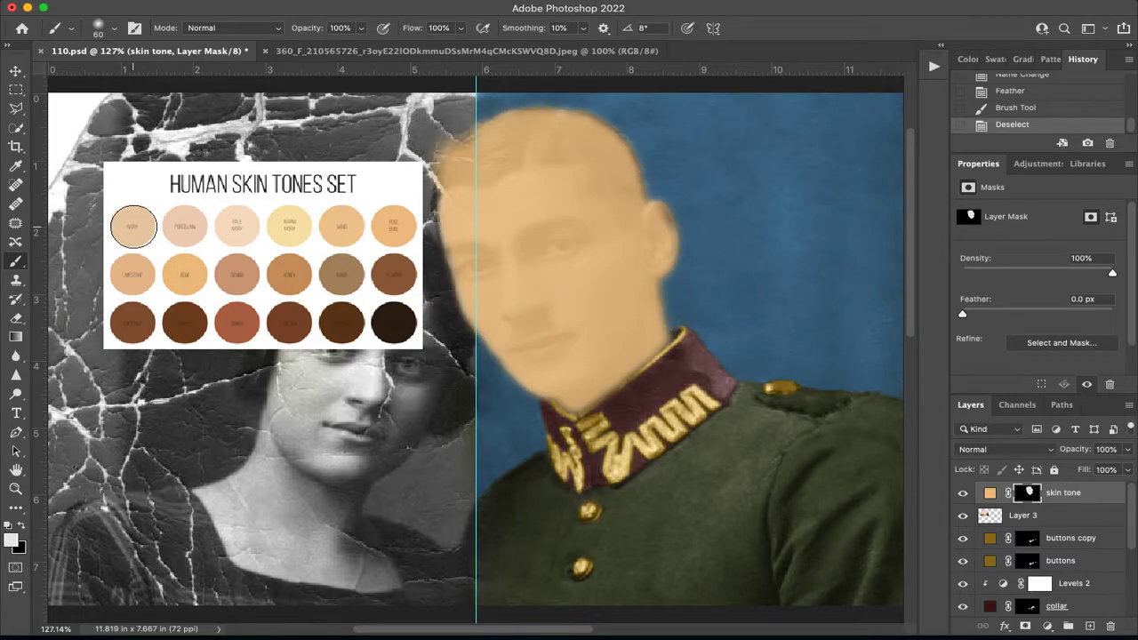
Select the half of the photo on the woman's side of the vertical guide, fill it with black on the skin tone mask, and deselect.
key("ctrl+minus")
key("m")
left_click_drag(129, 114, 477, 587)
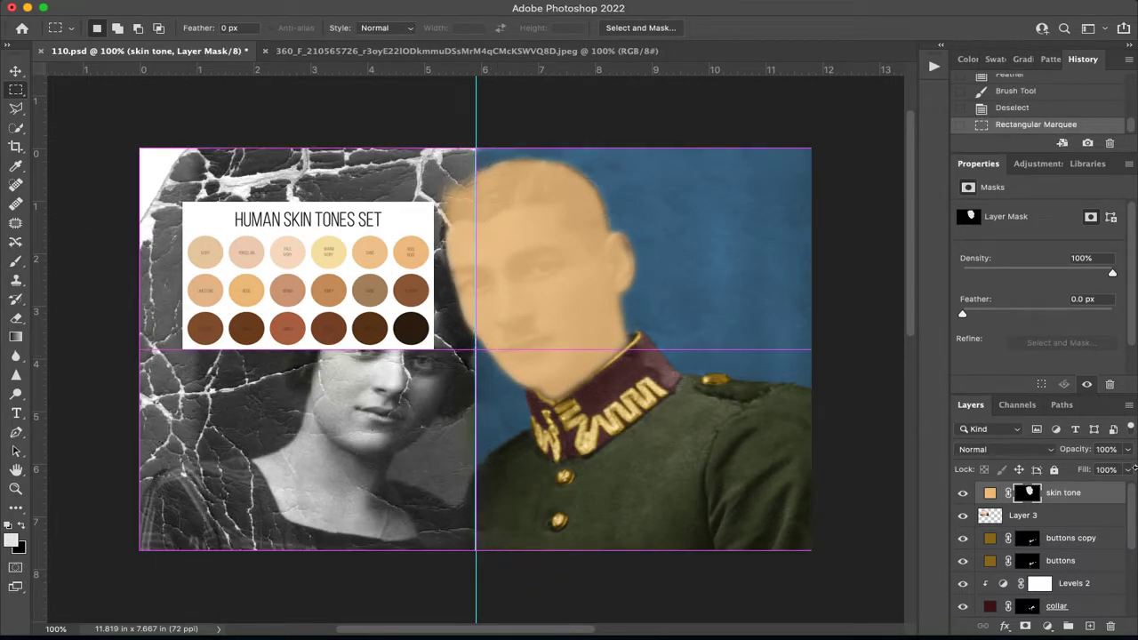
key("shift+BackSpace")
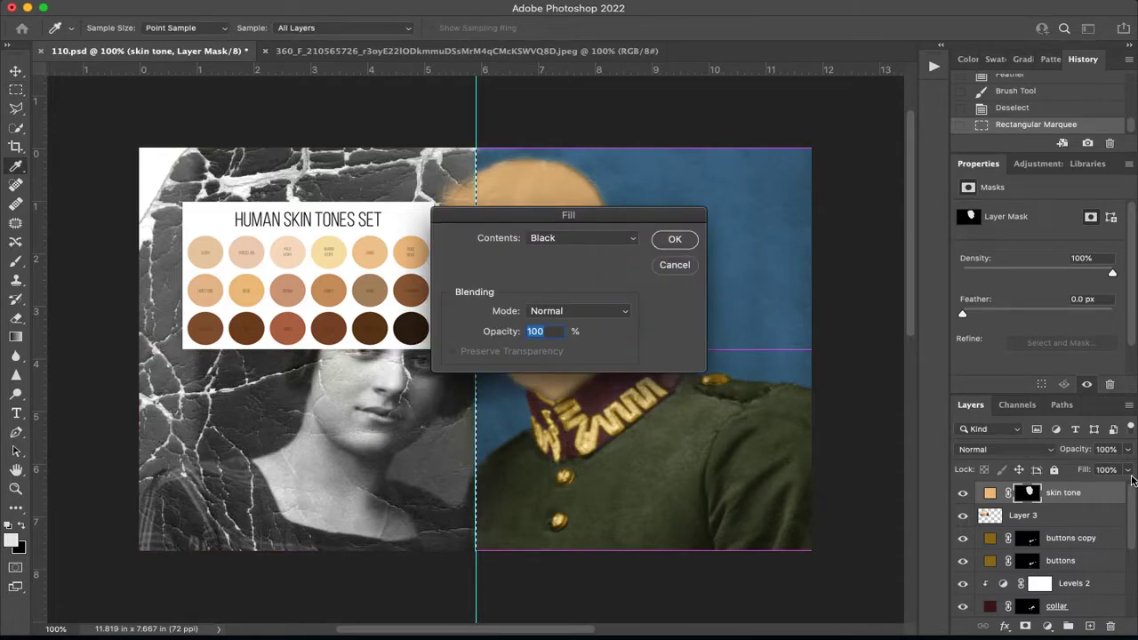
key("Return")
key("super+d")
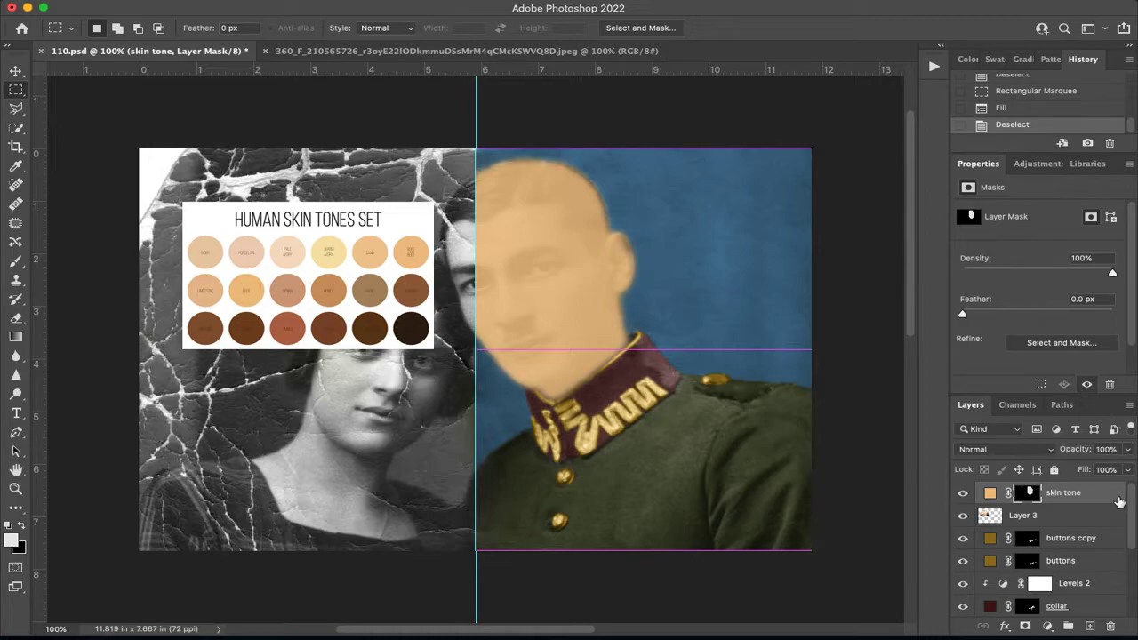
Open the blending mode choices for the skin tone layer.
left_click(1045, 450)
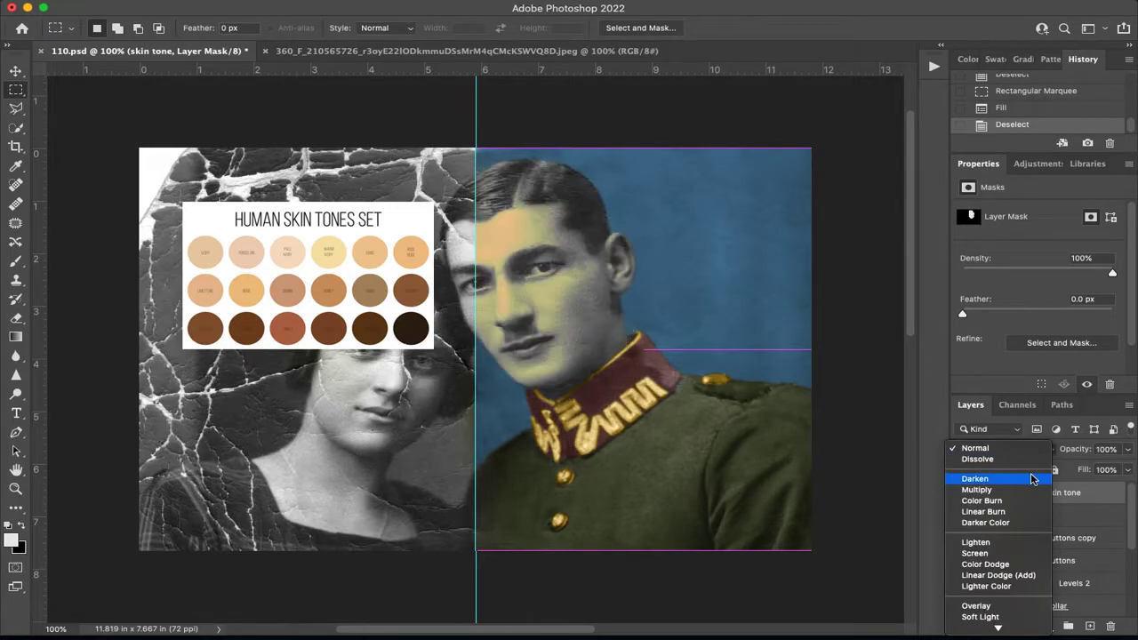
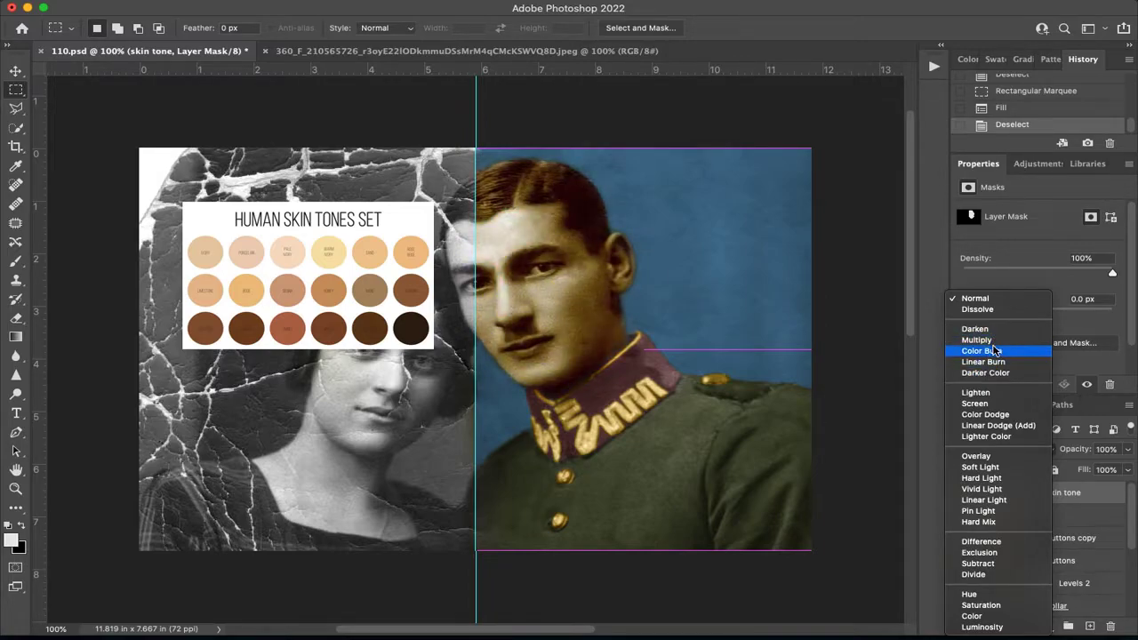
Set the skin tone layer's blending mode to Soft Light and toggle its visibility to compare the effect.
left_click(992, 468)
left_click(962, 493)
left_click(962, 493)
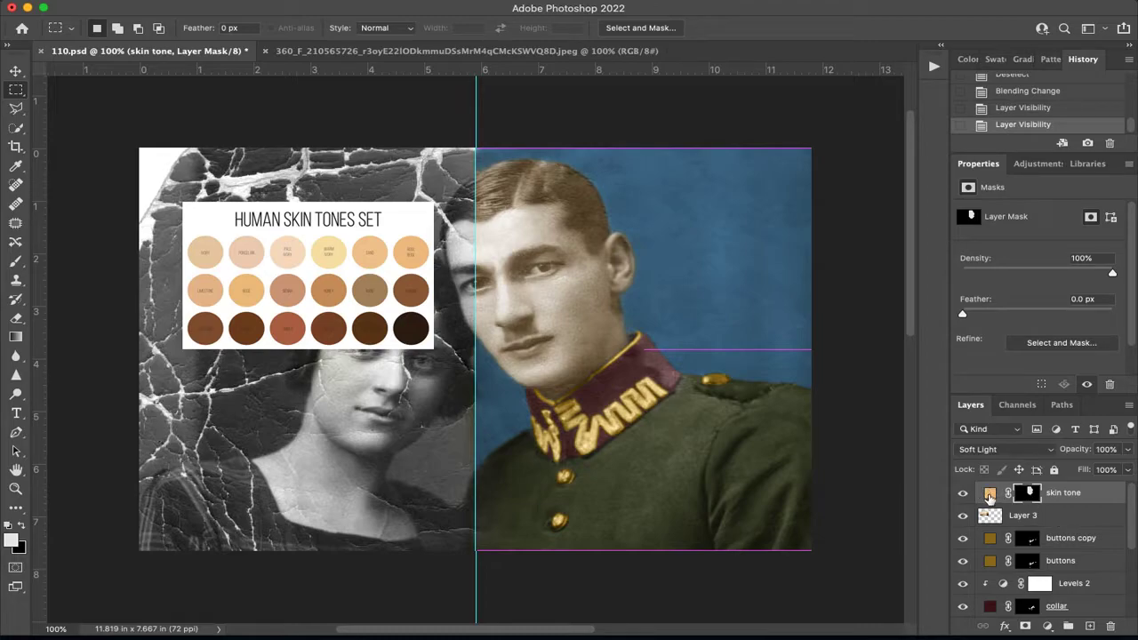
Try several swatches from the skin tone chart as the skin tone fill color and apply the golden beige ecc083.
double_click(990, 494)
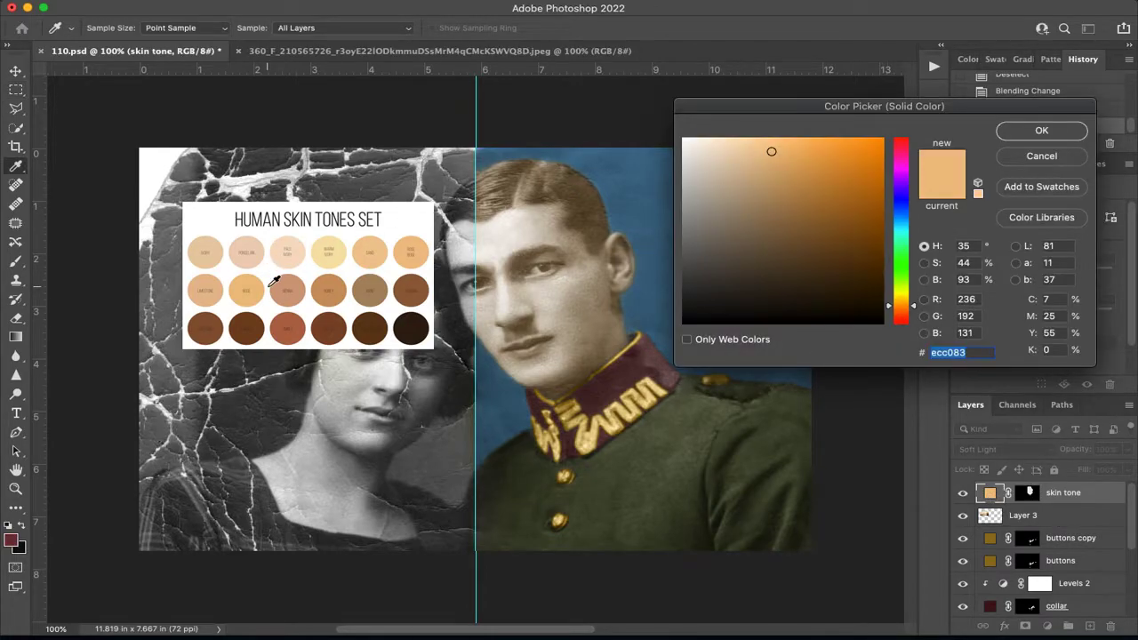
left_click(297, 287)
left_click(328, 285)
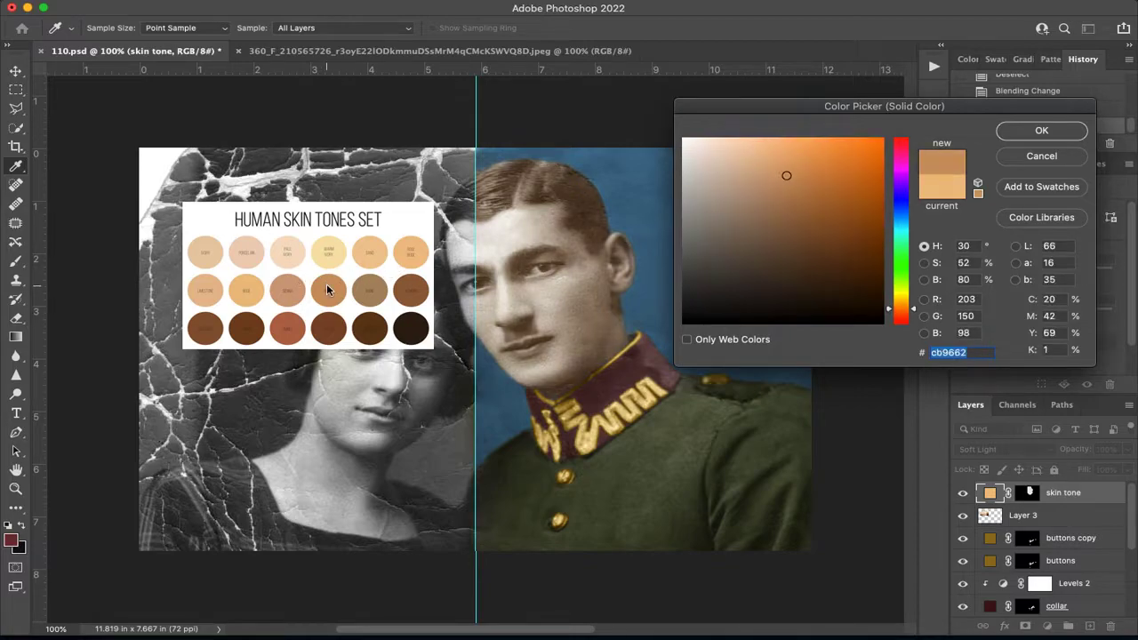
left_click(380, 283)
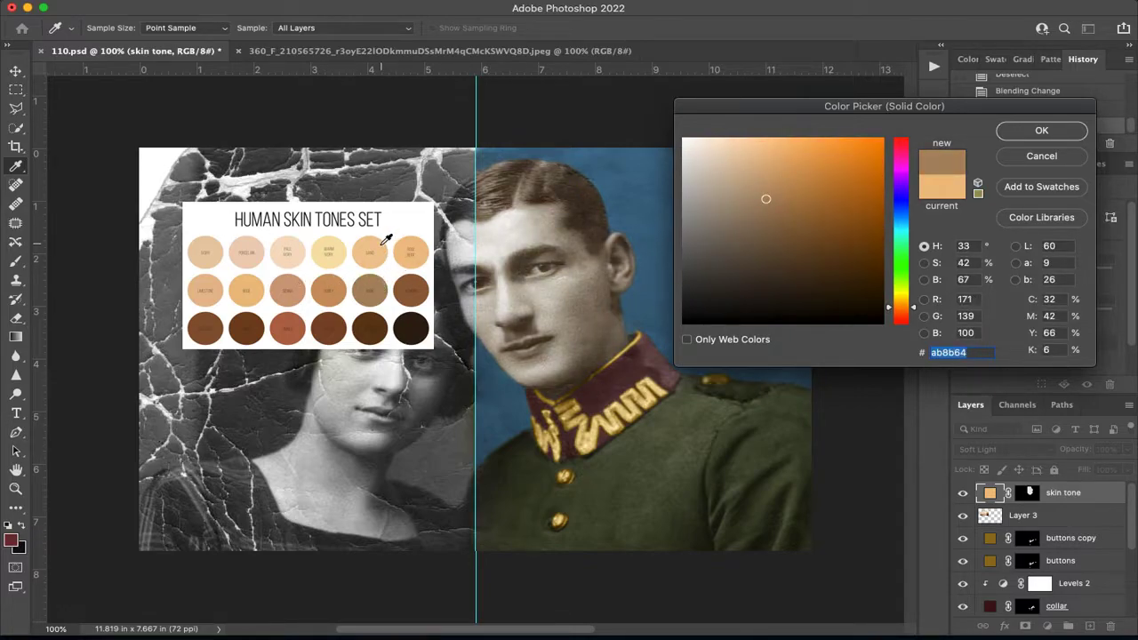
left_click(411, 247)
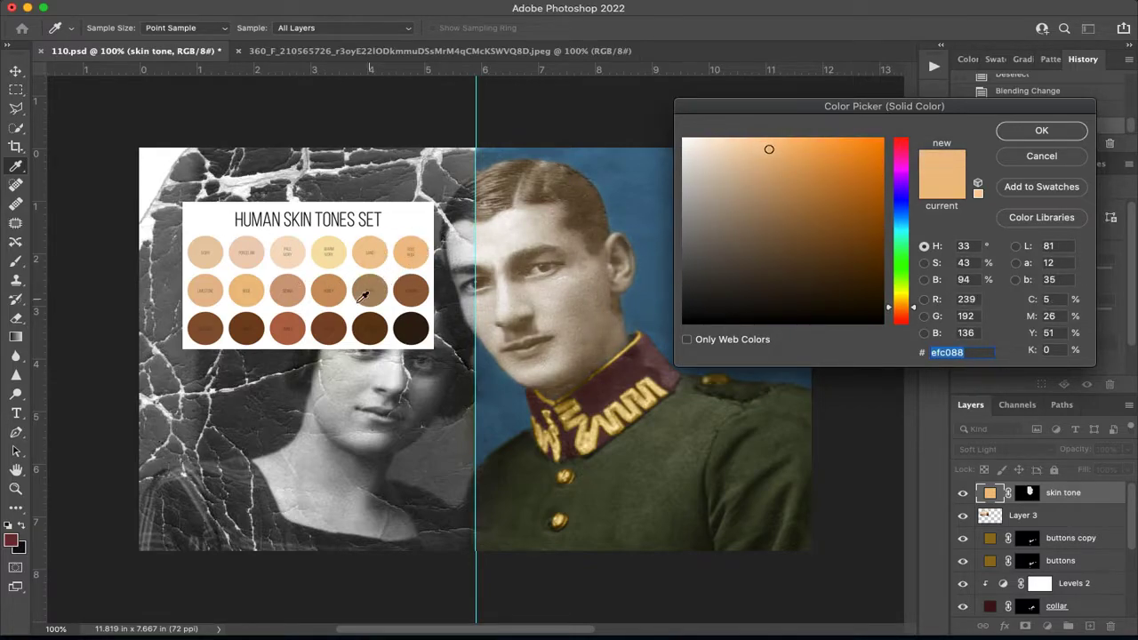
left_click(253, 299)
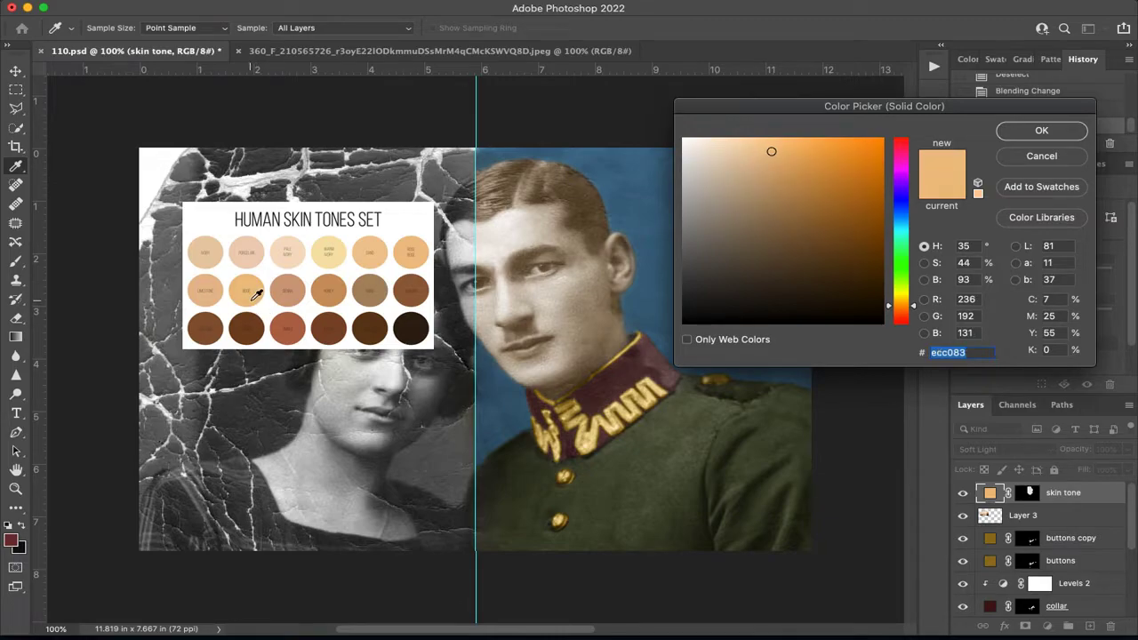
left_click(290, 292)
left_click(337, 286)
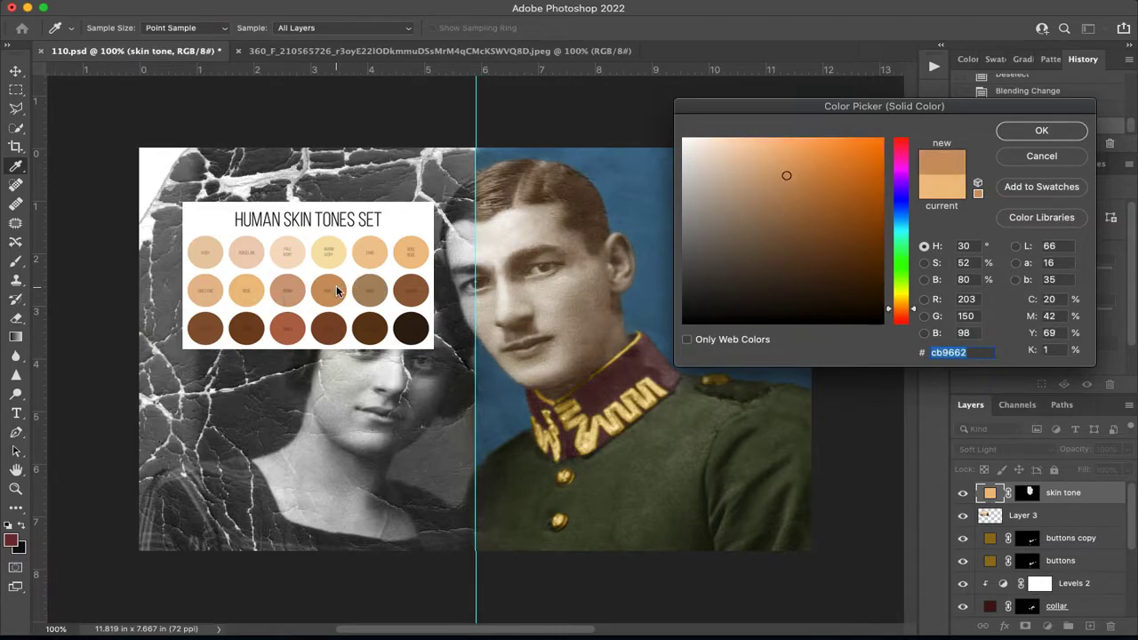
left_click(342, 255)
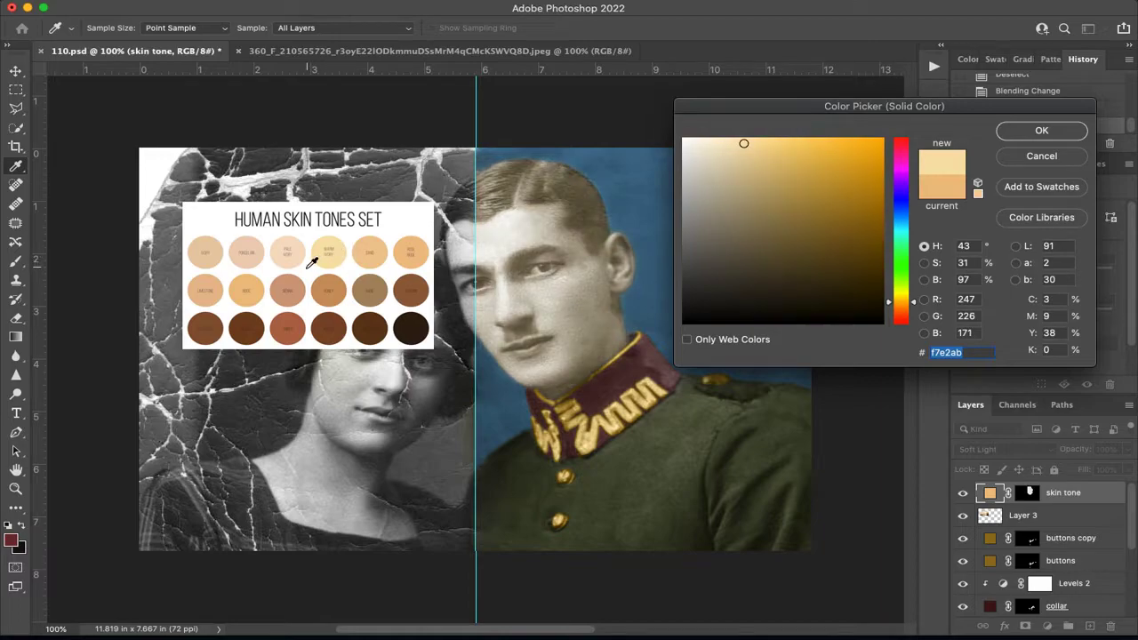
left_click(254, 291)
left_click(289, 289)
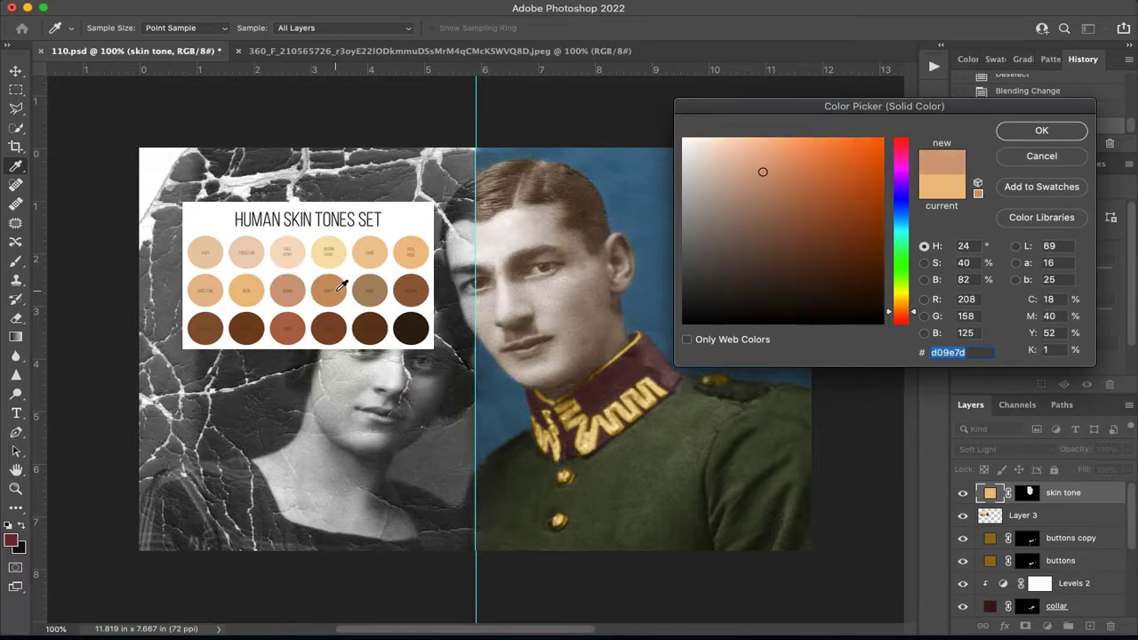
left_click(258, 291)
left_click(1040, 131)
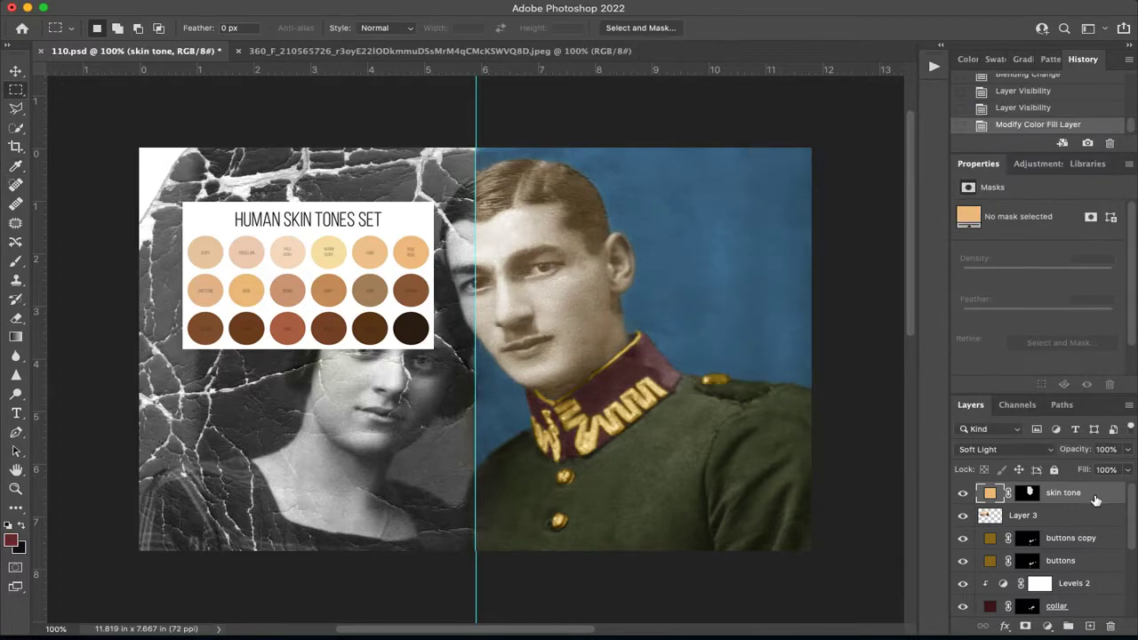
Duplicate the skin tone layer and try Darken and Color Burn blending on the copy, comparing with the original layer hidden.
key("ctrl+j")
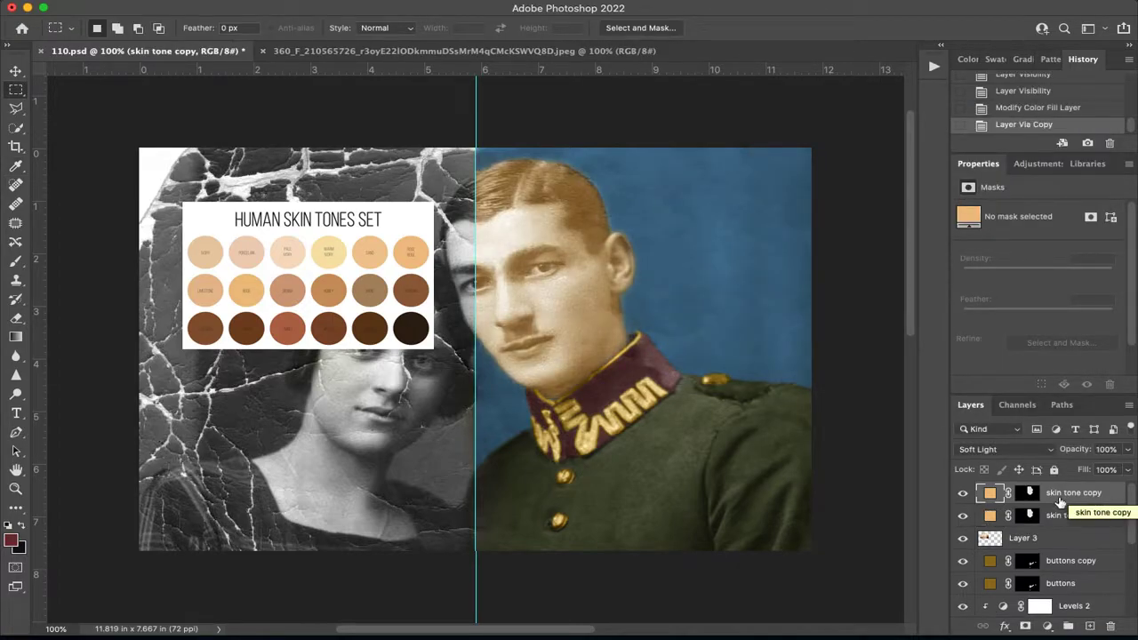
left_click(1049, 451)
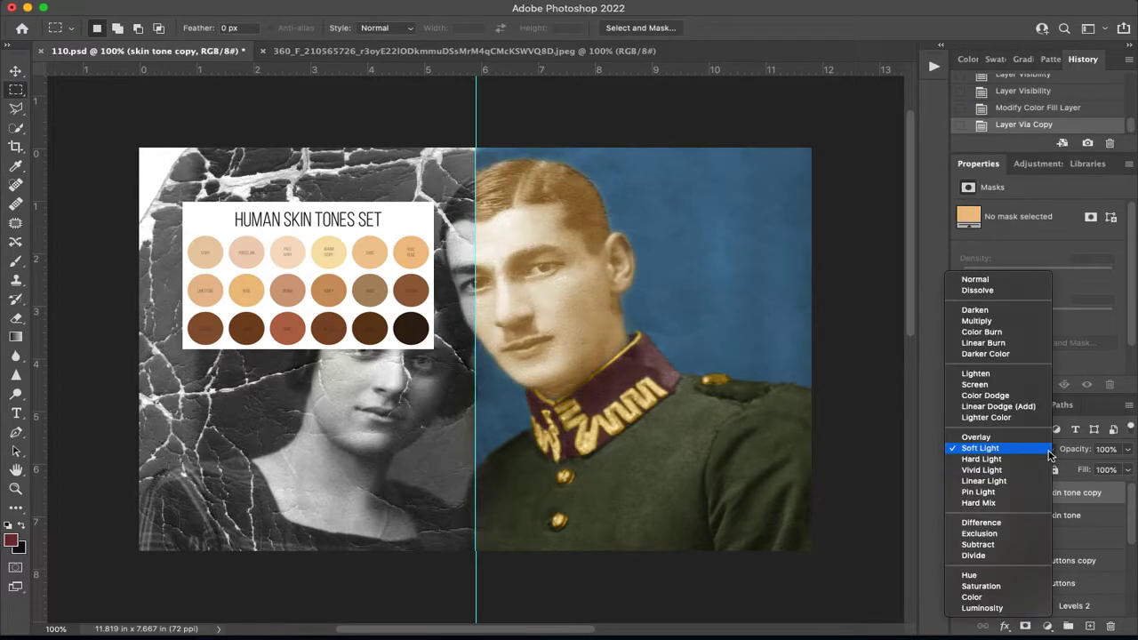
left_click(999, 314)
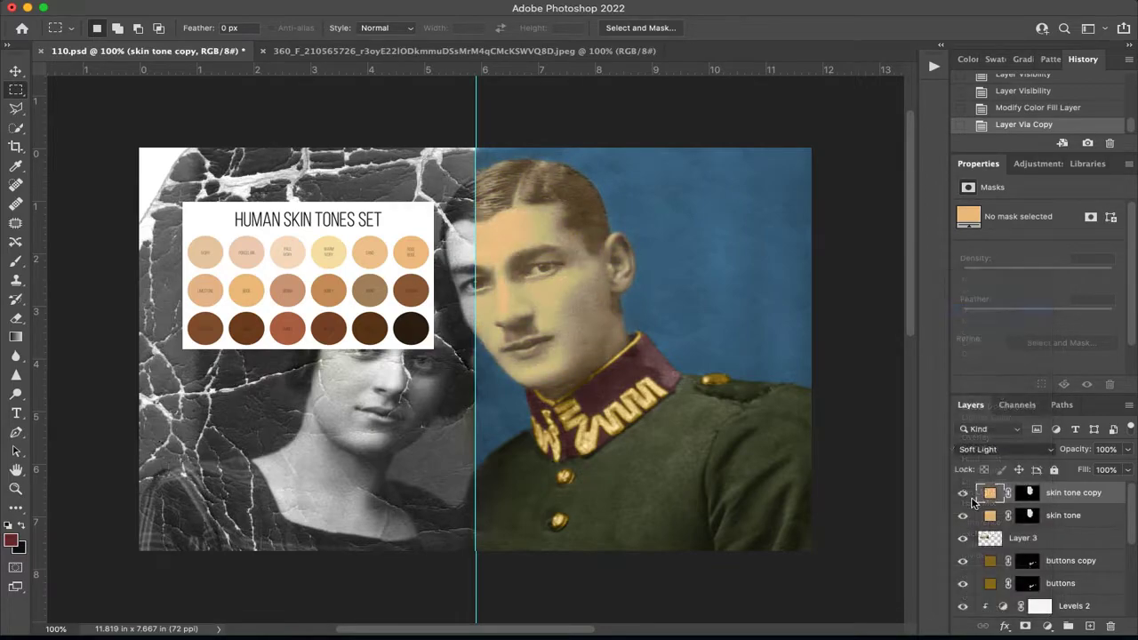
left_click(962, 515)
left_click(1047, 451)
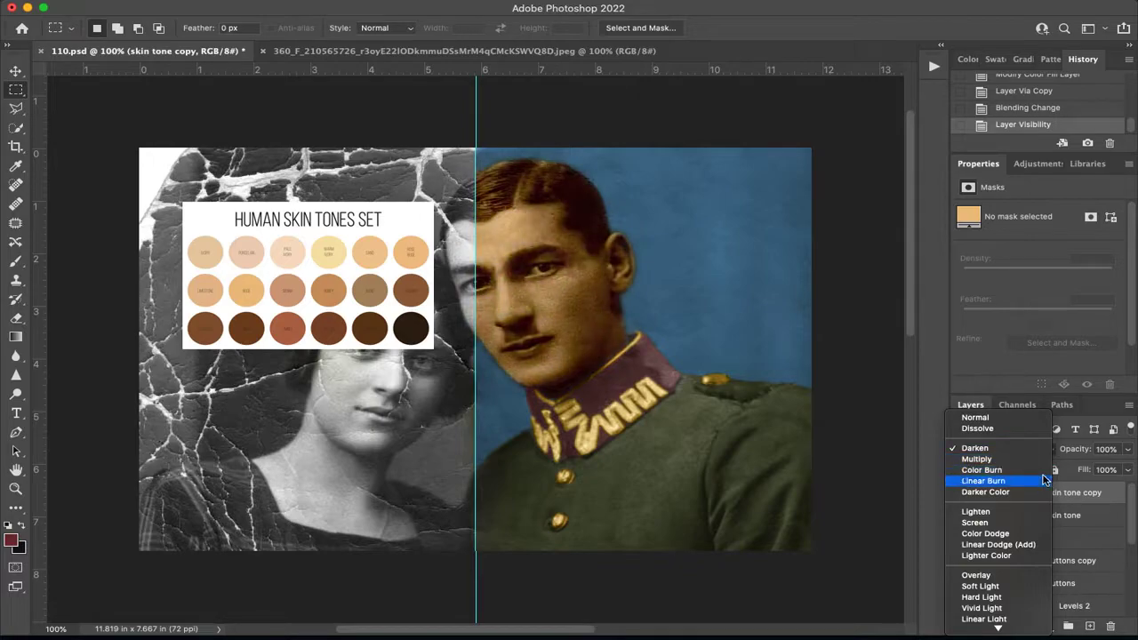
left_click(1043, 471)
left_click(962, 515)
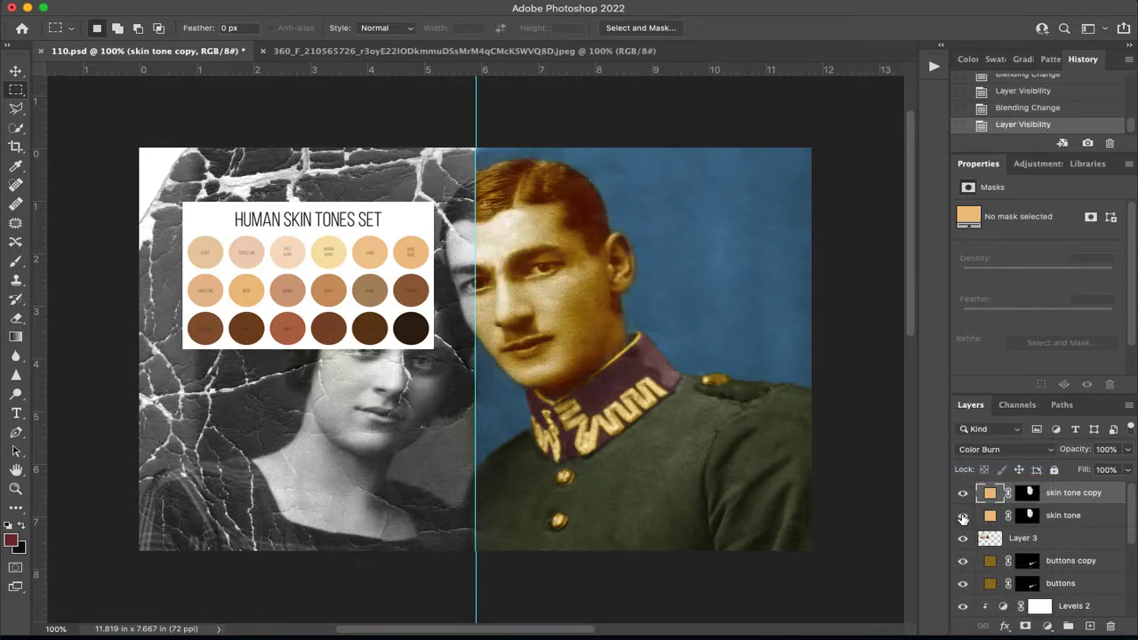
Try the skin tone copy at 49% opacity, hide it to compare, and delete it.
left_click(1128, 449)
left_click_drag(1128, 470, 1089, 472)
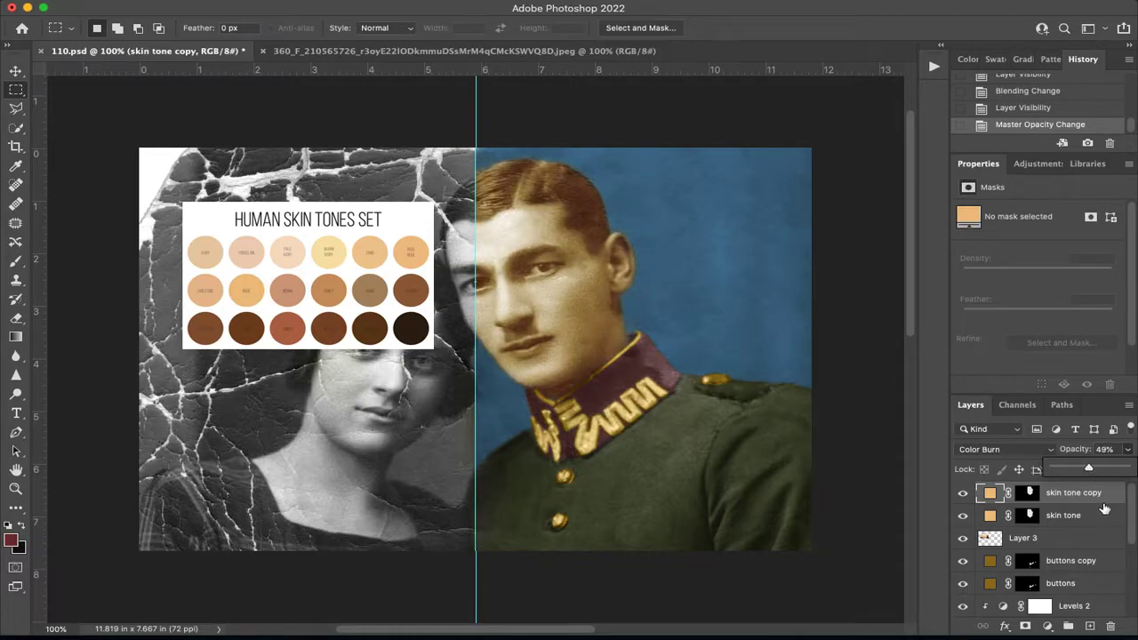
left_click(962, 493)
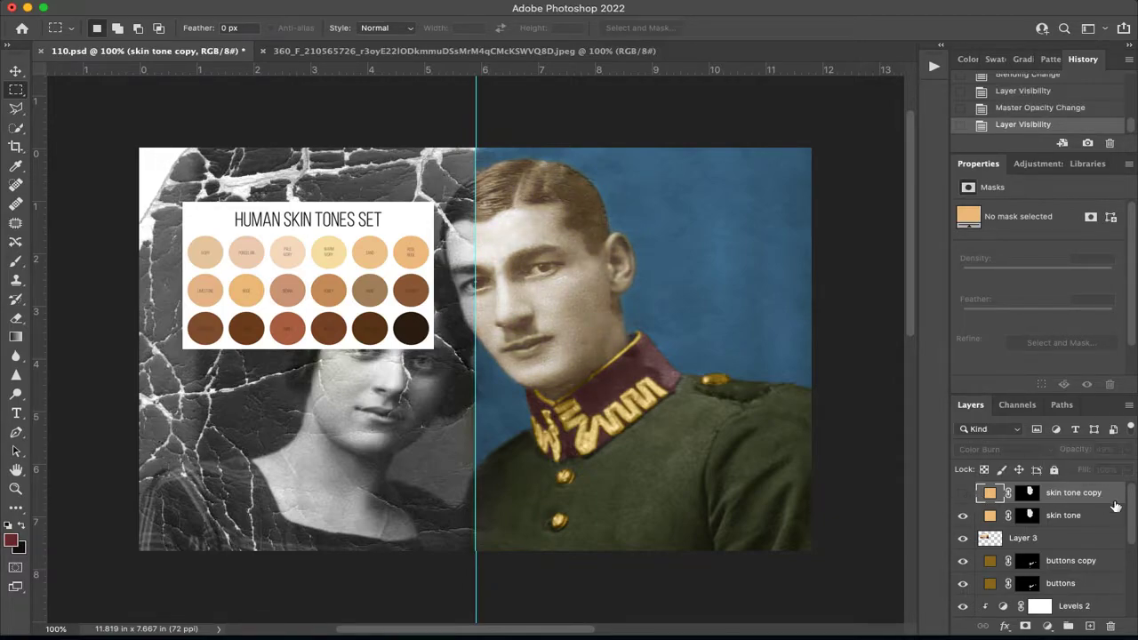
key("Delete")
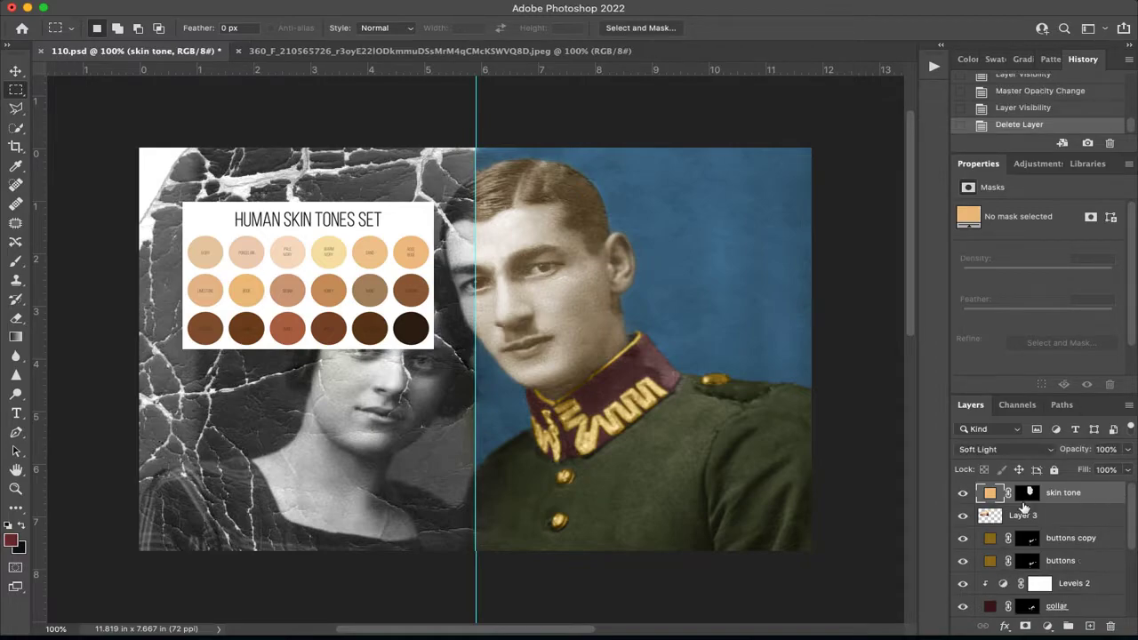
Keep the skin tone layer on Soft Light, try chart swatches and richer shades for its fill, and apply the orange-brown c47c35.
left_click(991, 449)
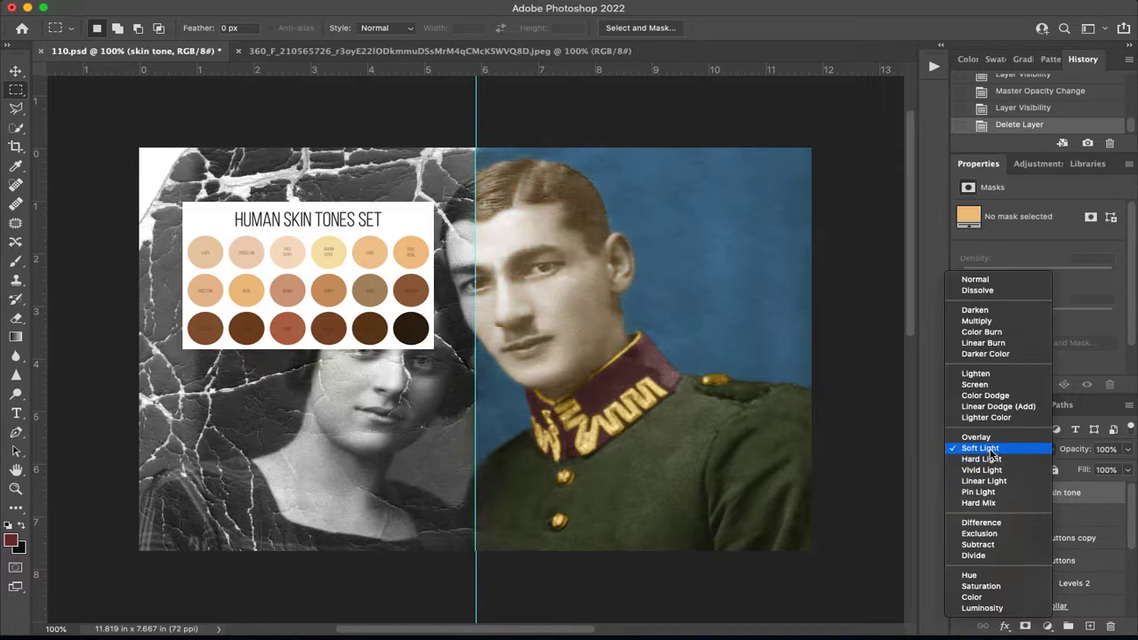
left_click(990, 449)
double_click(990, 493)
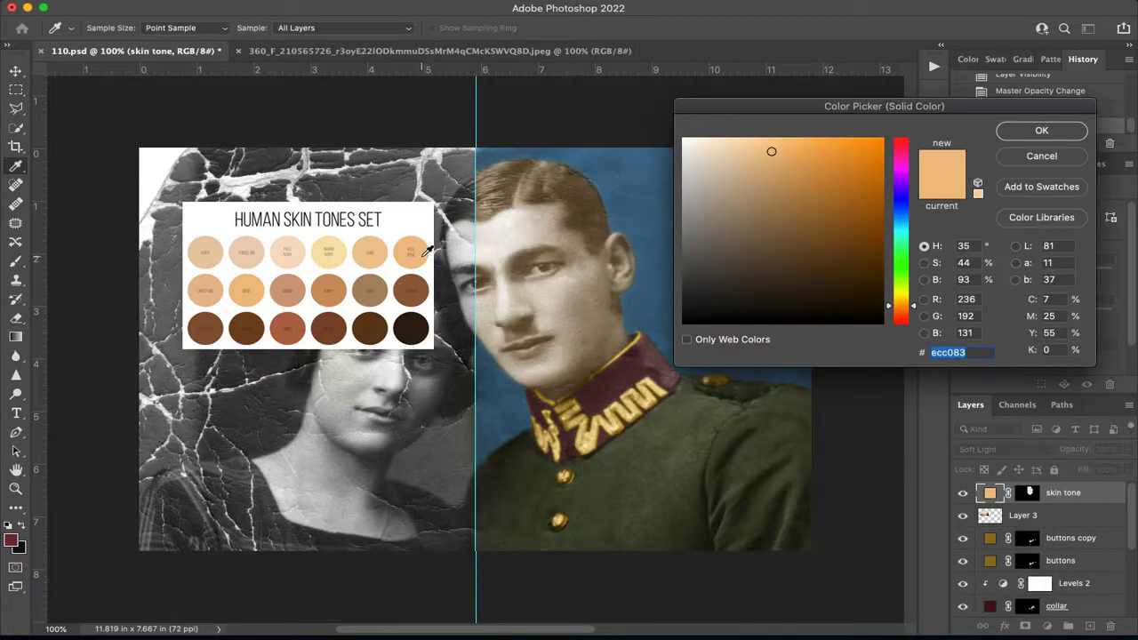
left_click(373, 290)
left_click(416, 293)
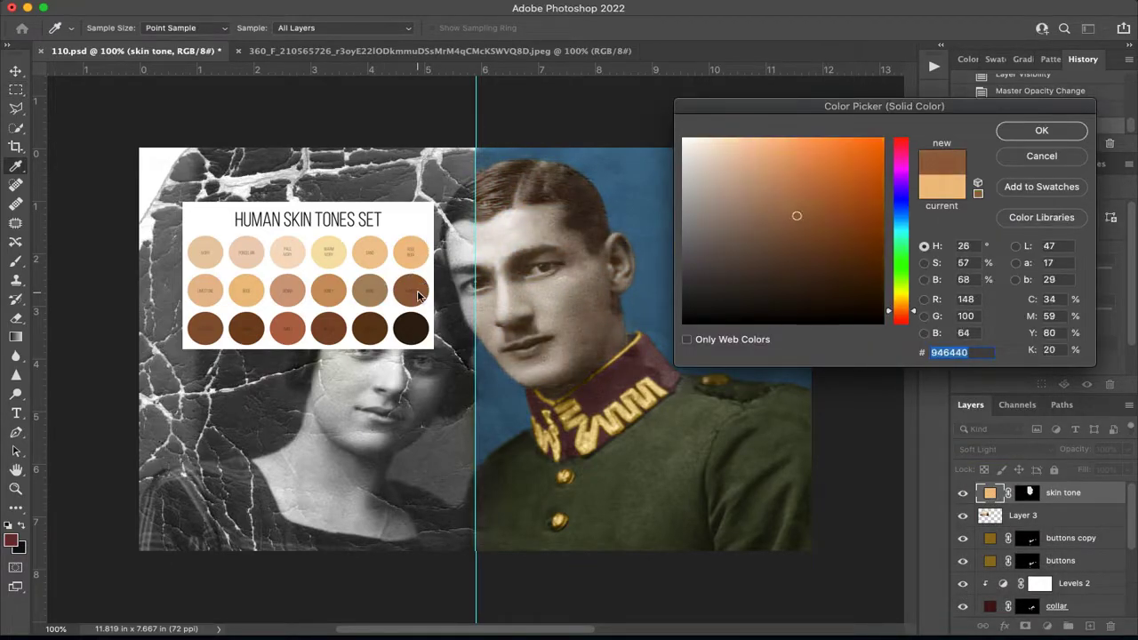
left_click(289, 294)
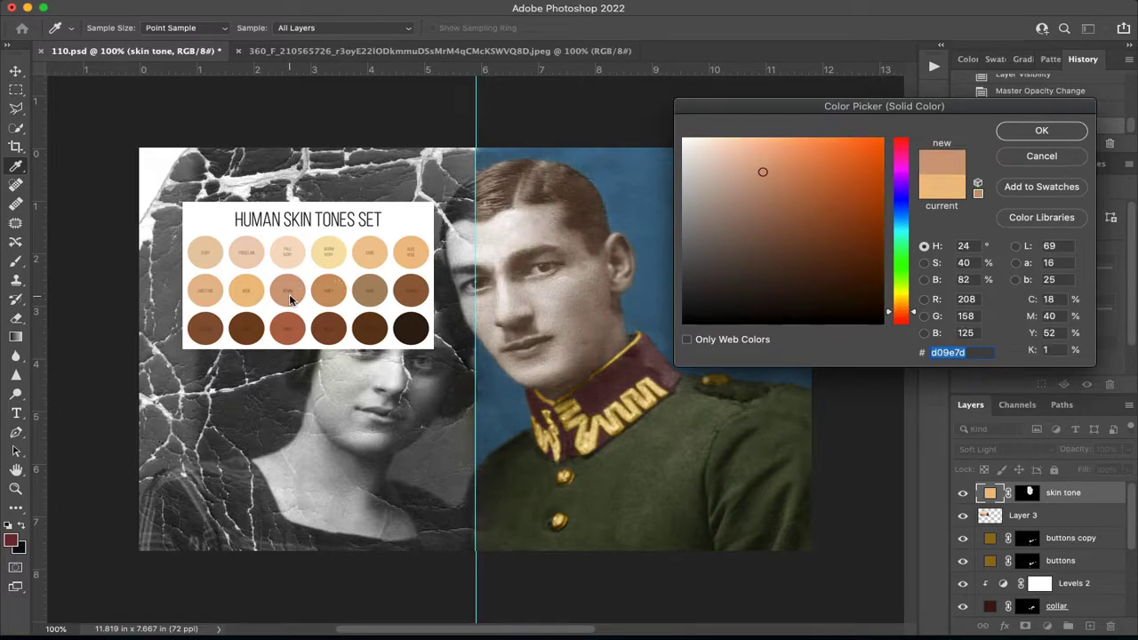
left_click(244, 289)
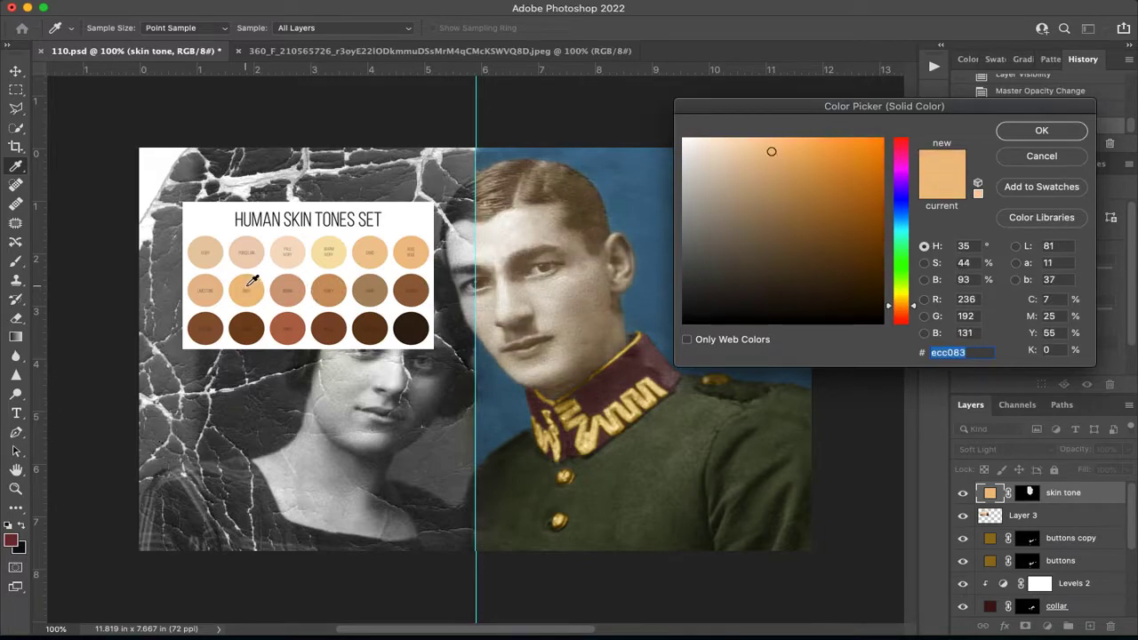
left_click(340, 289)
left_click_drag(806, 178, 834, 179)
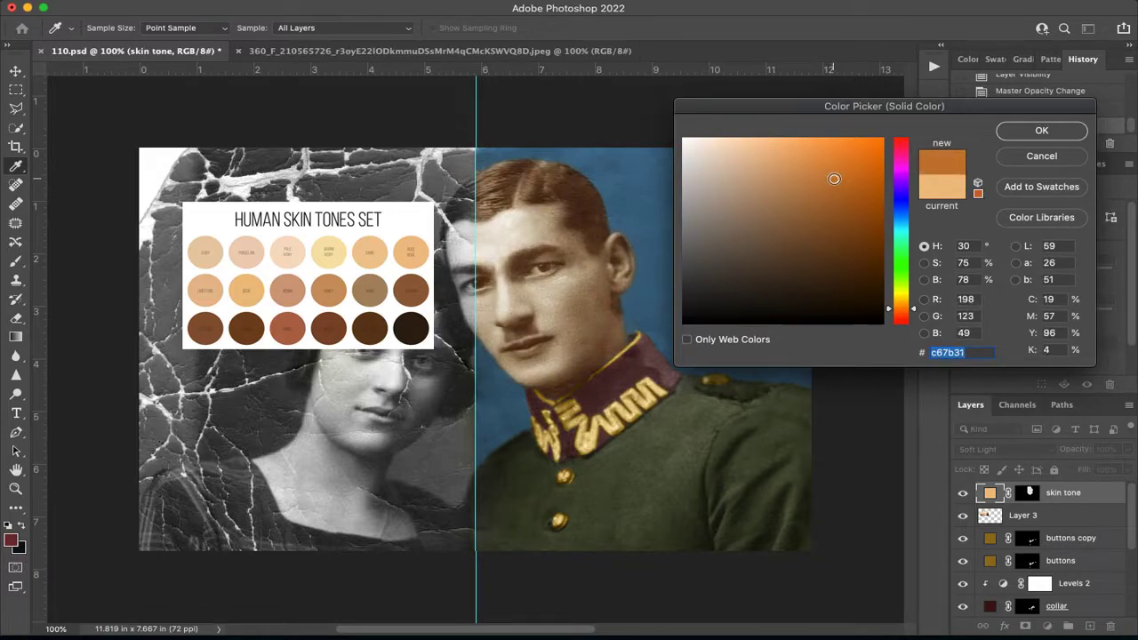
left_click(252, 286)
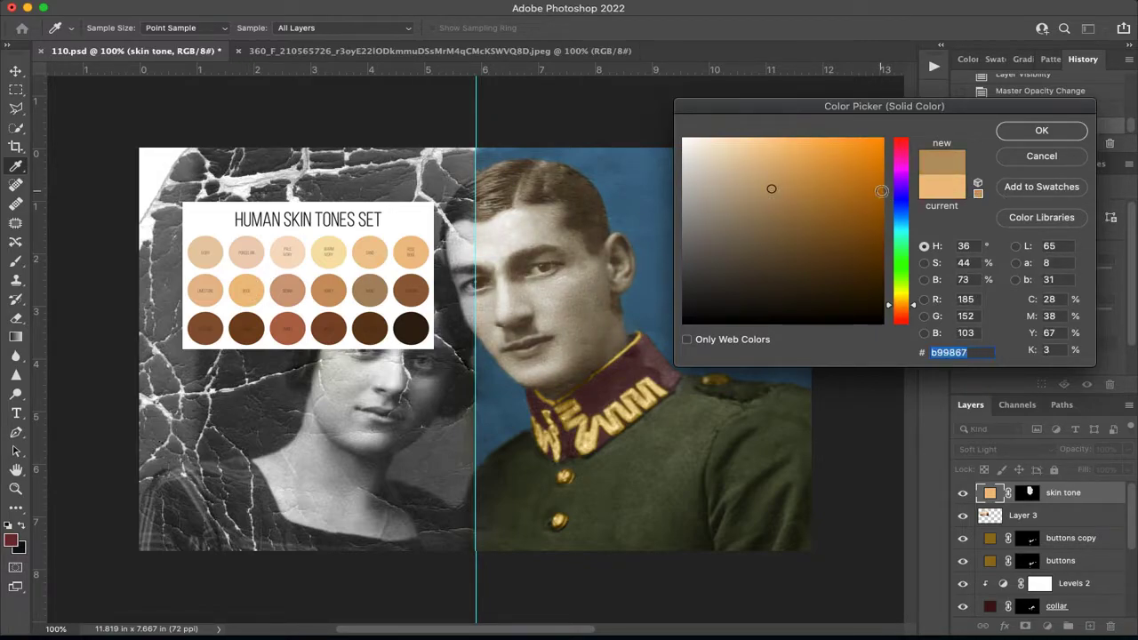
left_click(836, 189)
left_click(834, 201)
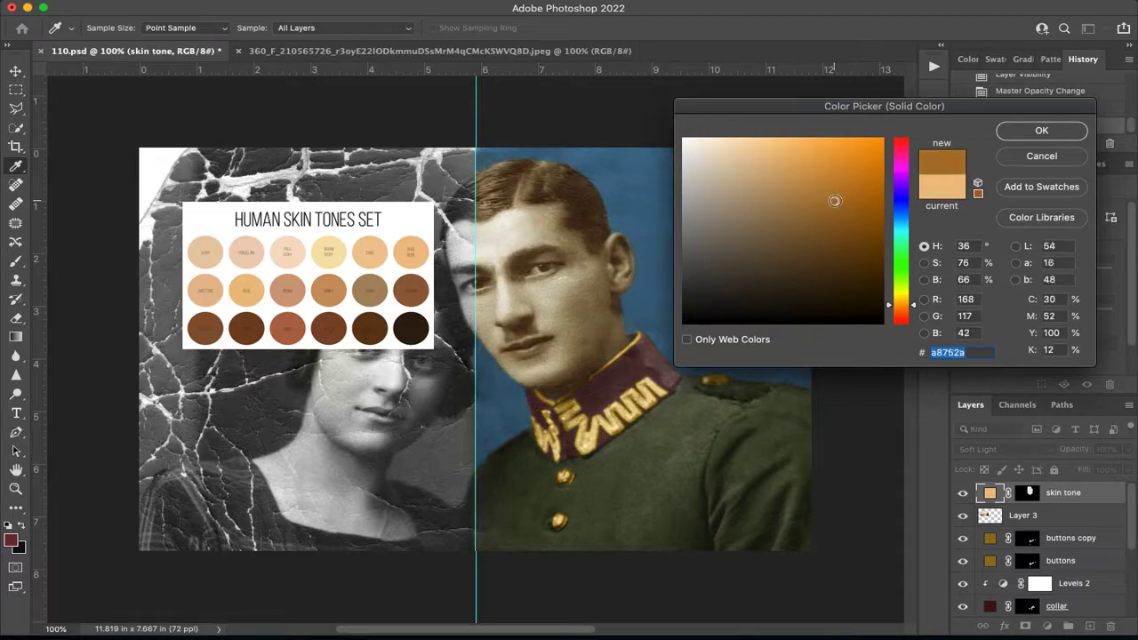
left_click(388, 255)
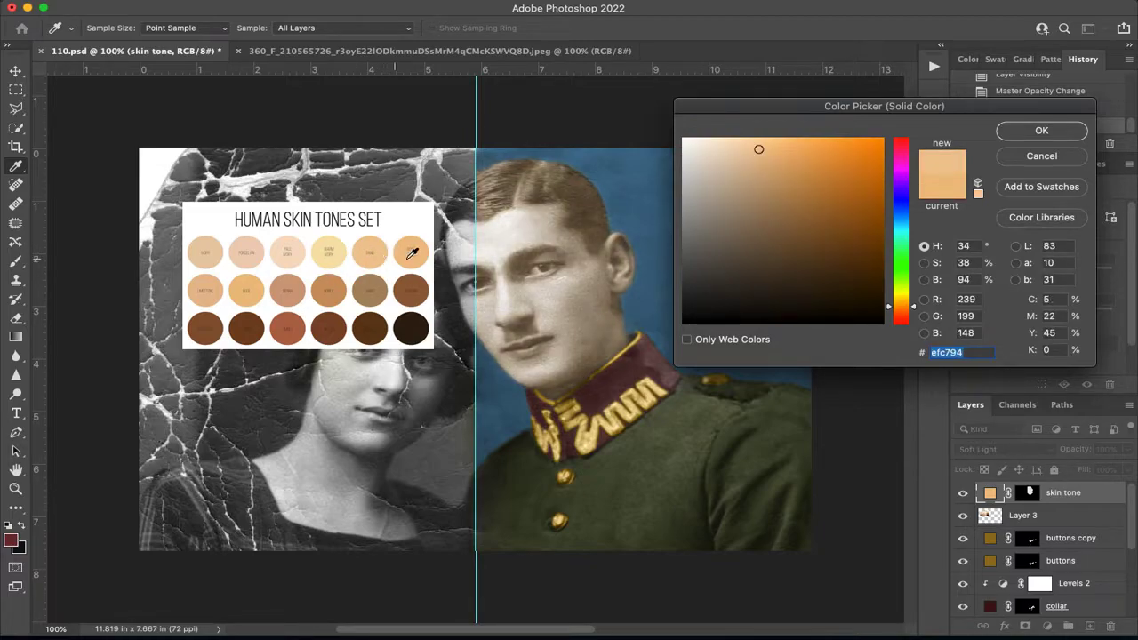
left_click(331, 291)
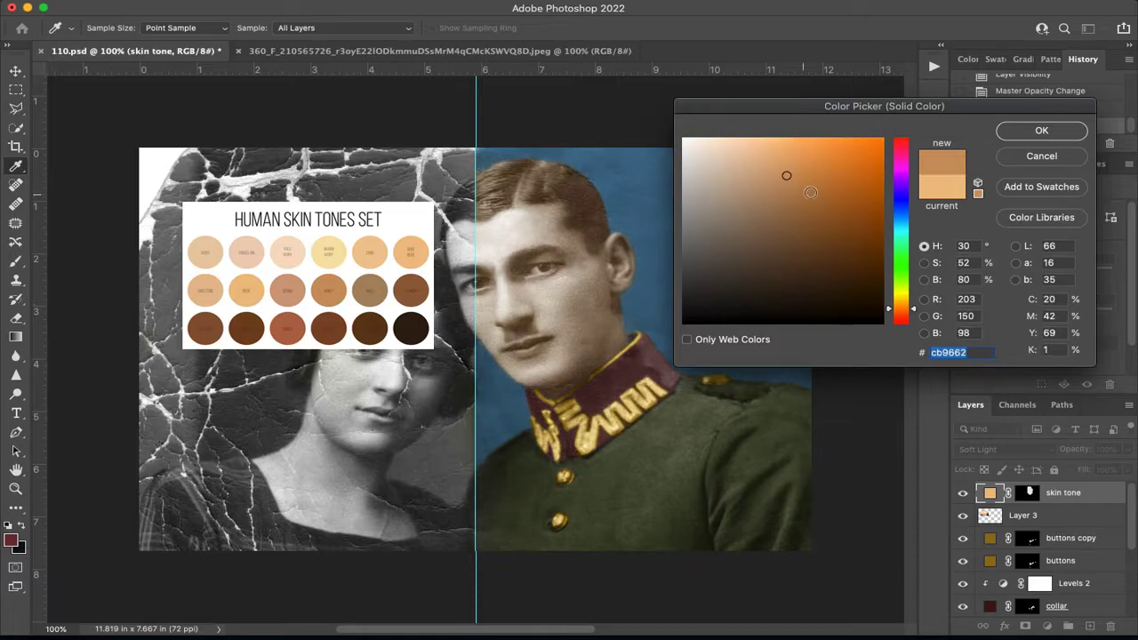
left_click(819, 179)
left_click(829, 180)
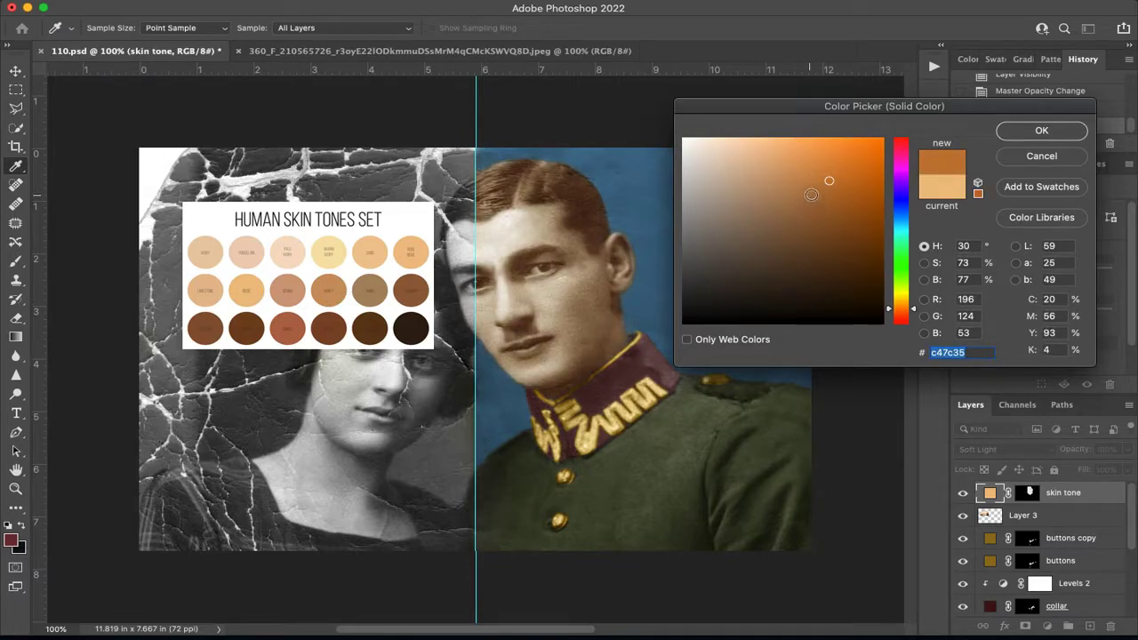
left_click(1041, 131)
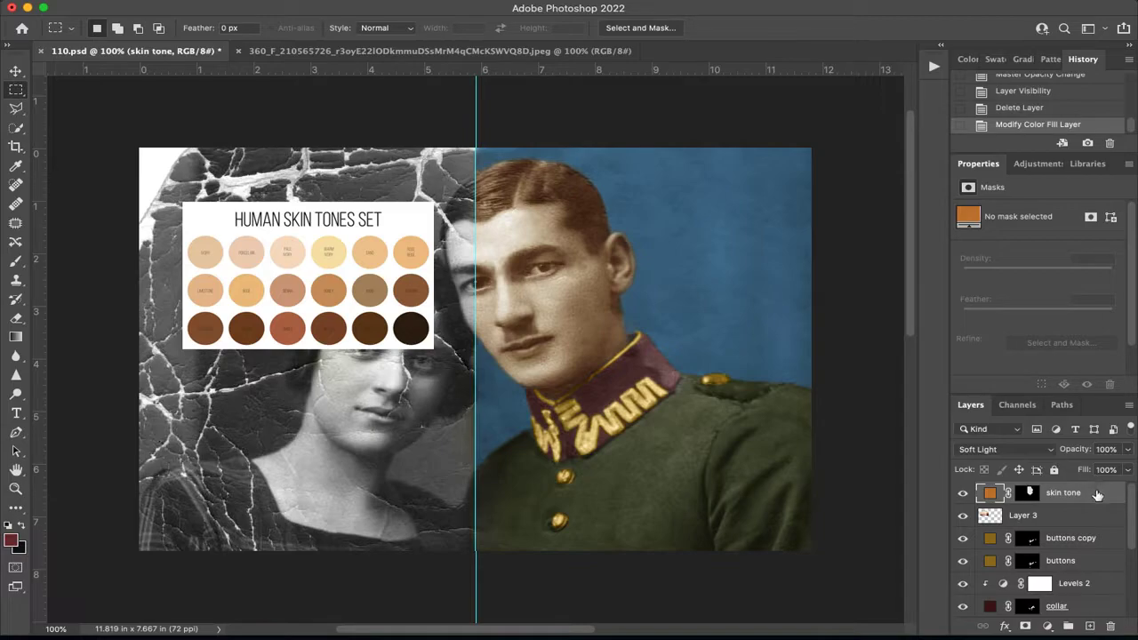
Duplicate the skin tone layer and set the copy's fill color to caa871, sampled from the golden swatch of the chart.
key("ctrl+j")
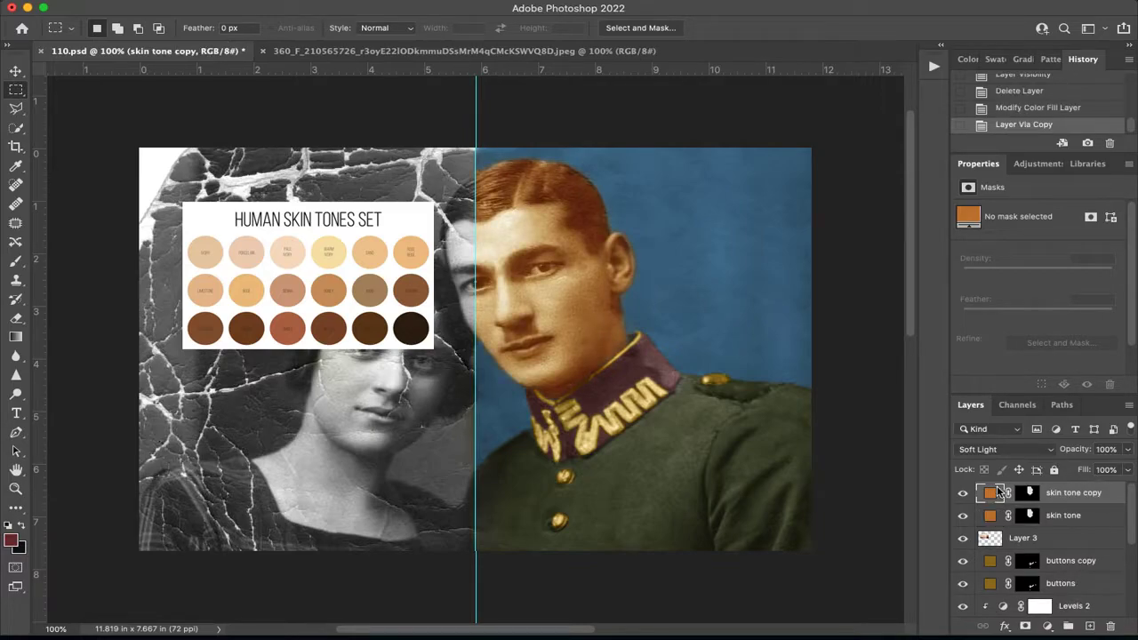
double_click(990, 492)
left_click(249, 294)
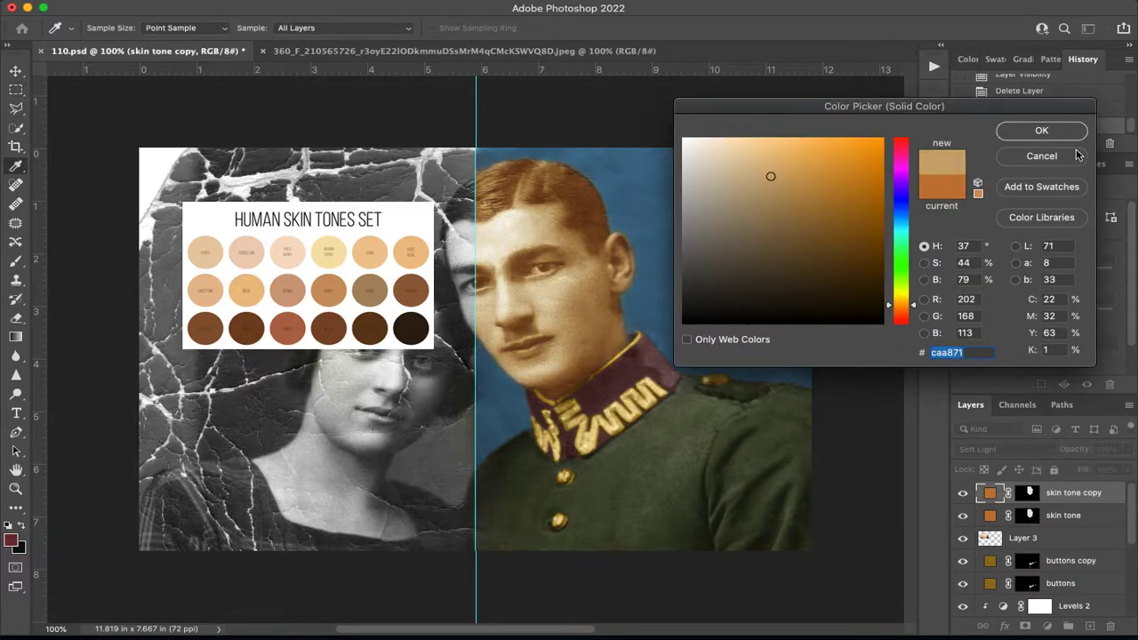
left_click(1041, 130)
Set the skin tone copy's blending mode to Color and toggle its visibility to compare the effect.
left_click(987, 449)
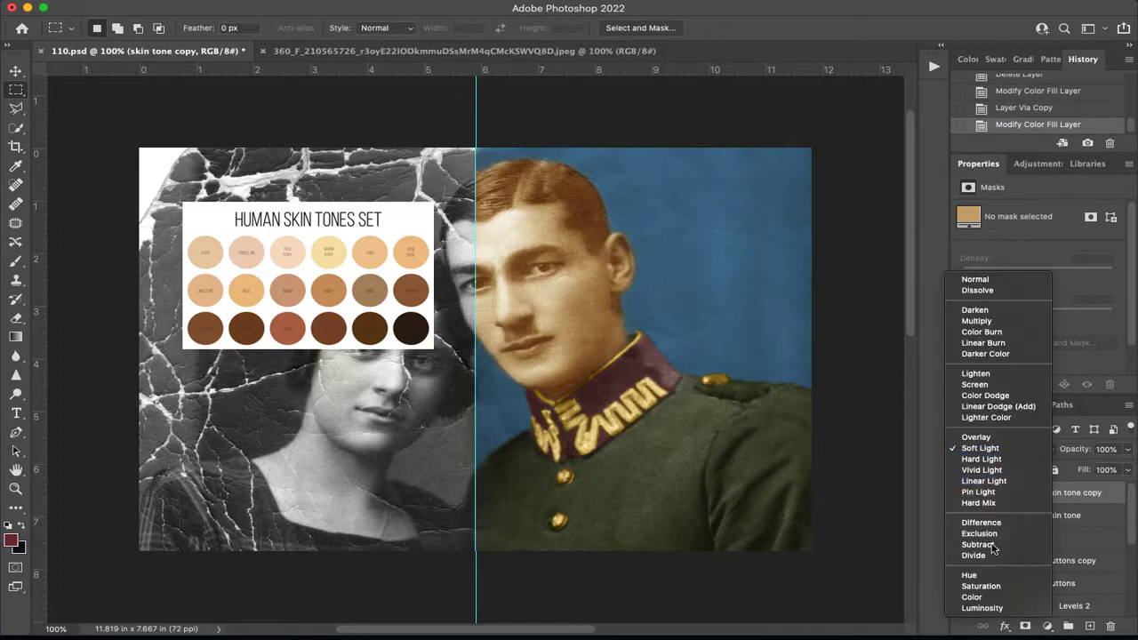
left_click(972, 596)
left_click(962, 494)
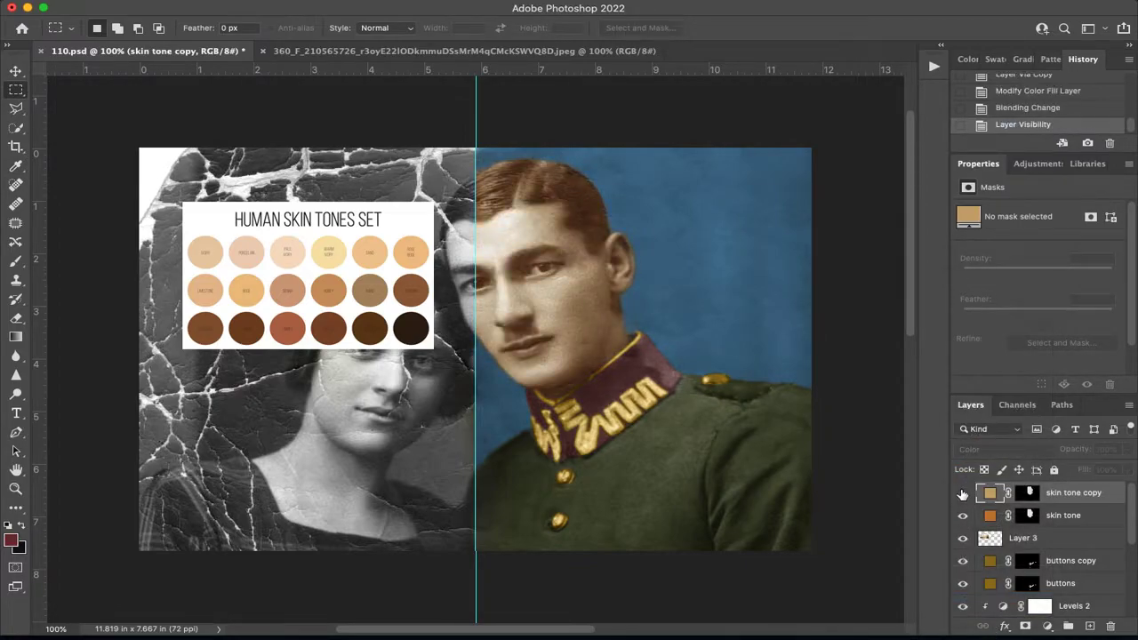
left_click(962, 495)
left_click(962, 495)
left_click(962, 494)
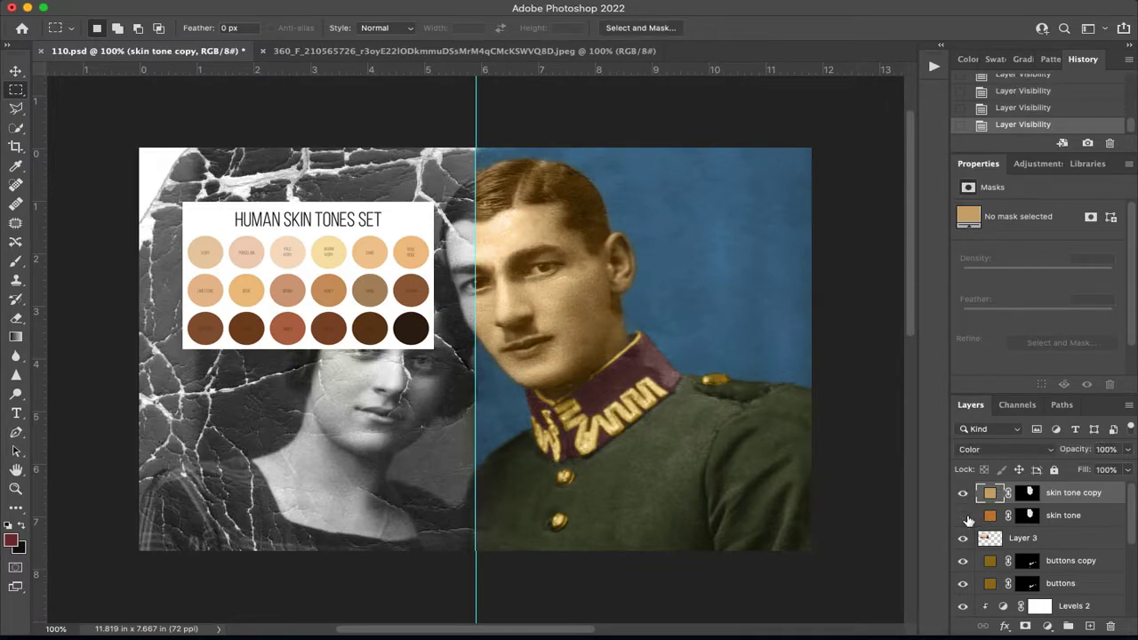
Try the brown chart swatches for the skin tone copy's fill and apply the rosy tan third swatch of the middle row.
double_click(990, 492)
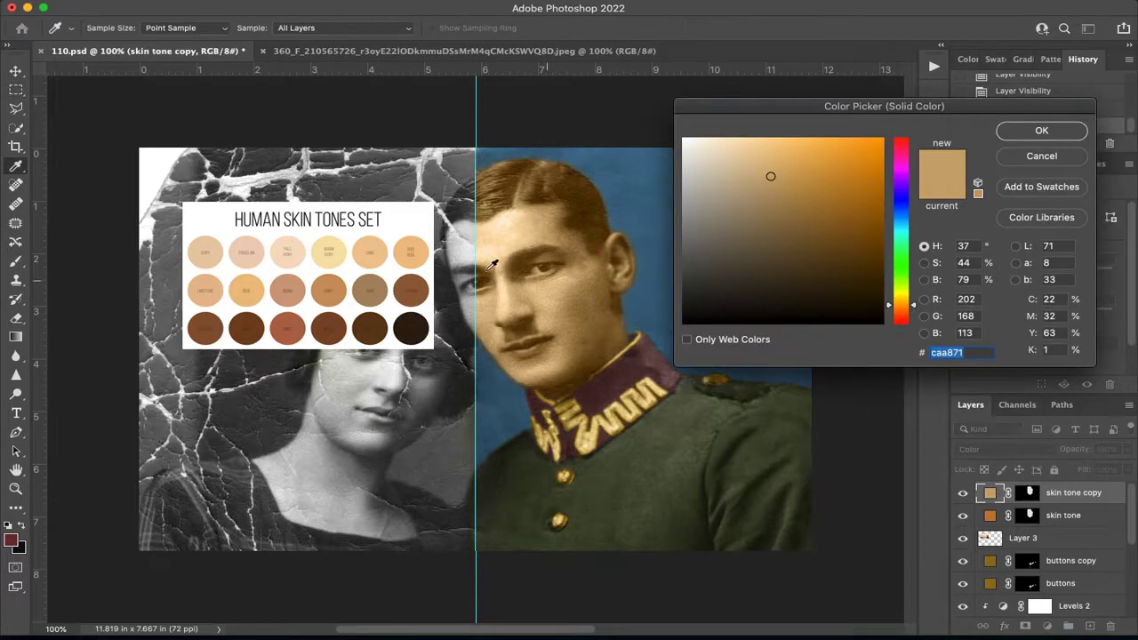
left_click(289, 293)
left_click(326, 293)
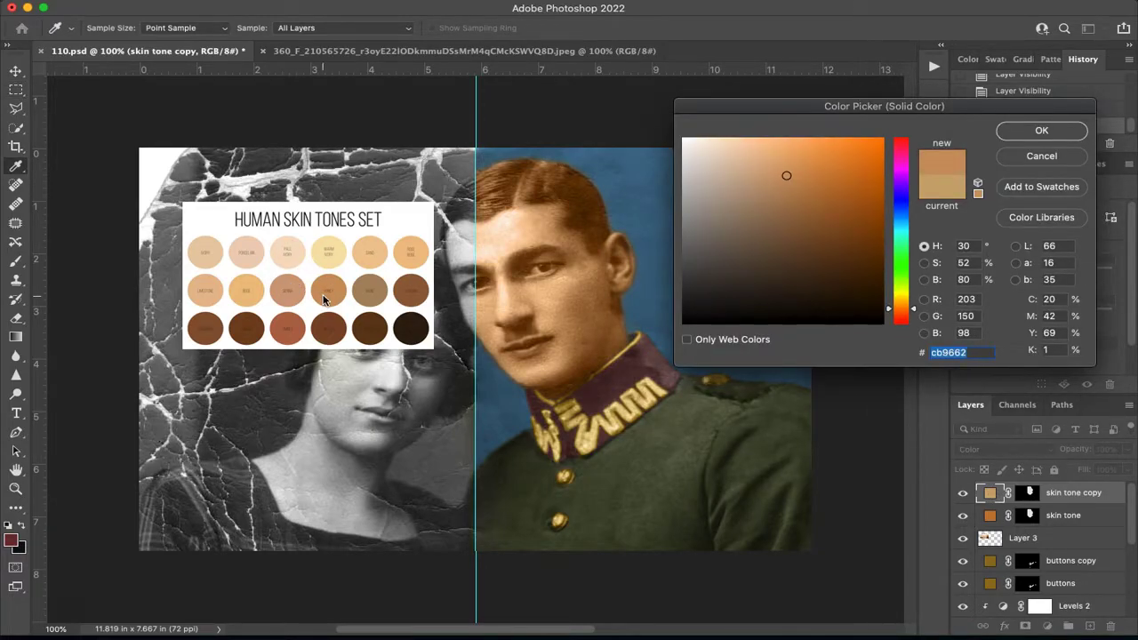
left_click(300, 290)
left_click(1082, 125)
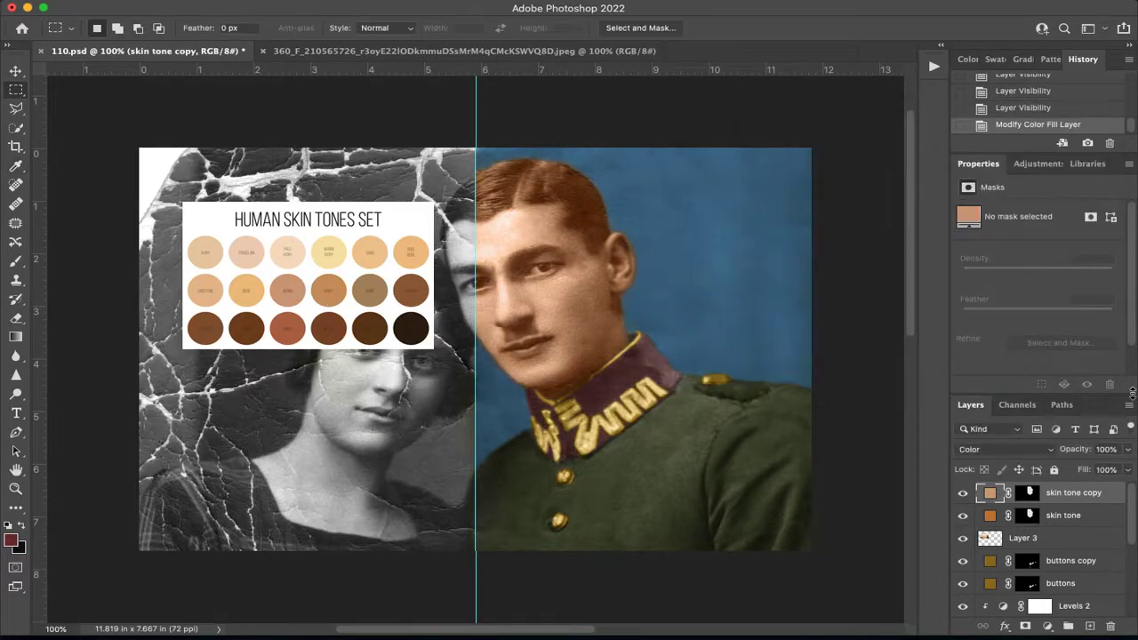
Lower the skin tone copy layer's opacity to 42%.
left_click(1127, 450)
left_click_drag(1128, 466, 1087, 469)
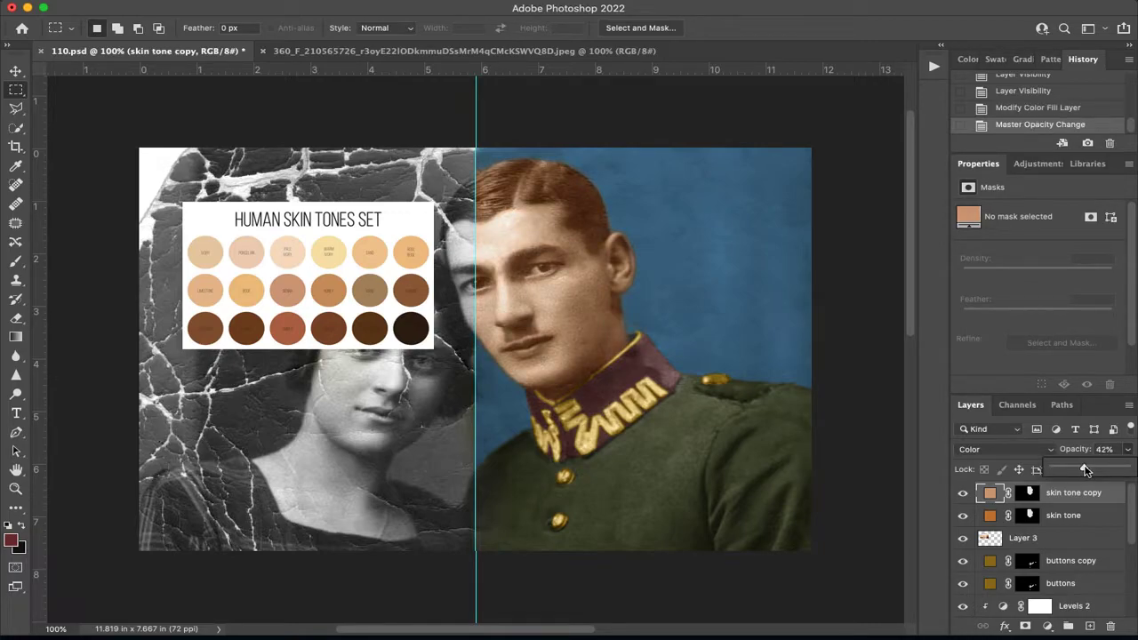
left_click(1086, 503)
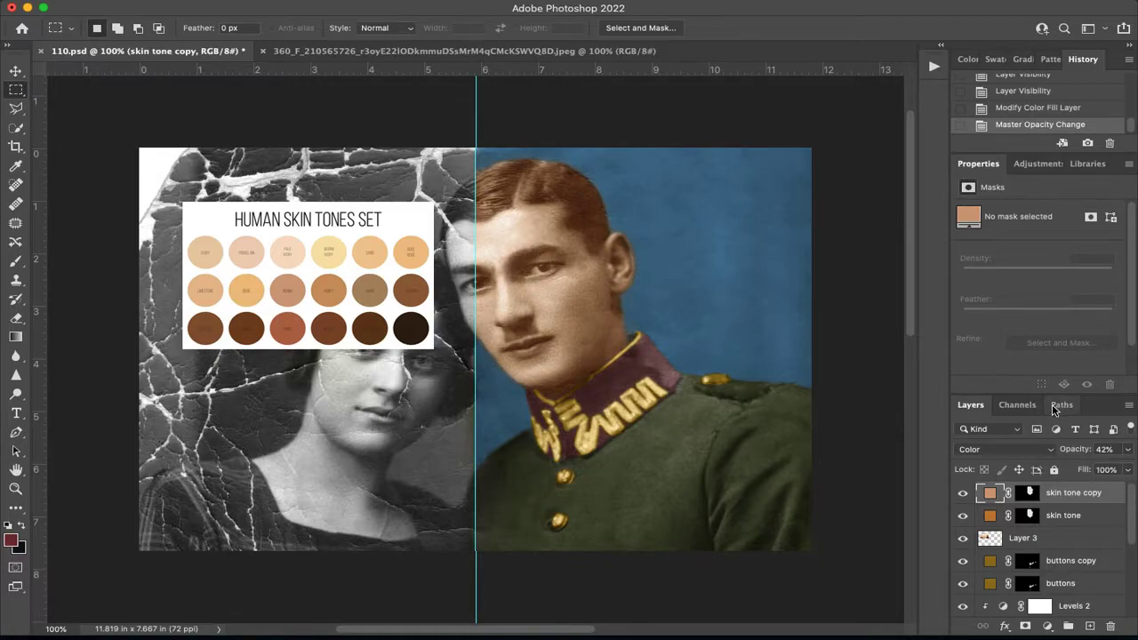
Add a Color Balance adjustment layer and clip it to the skin tone copy layer.
left_click(1035, 164)
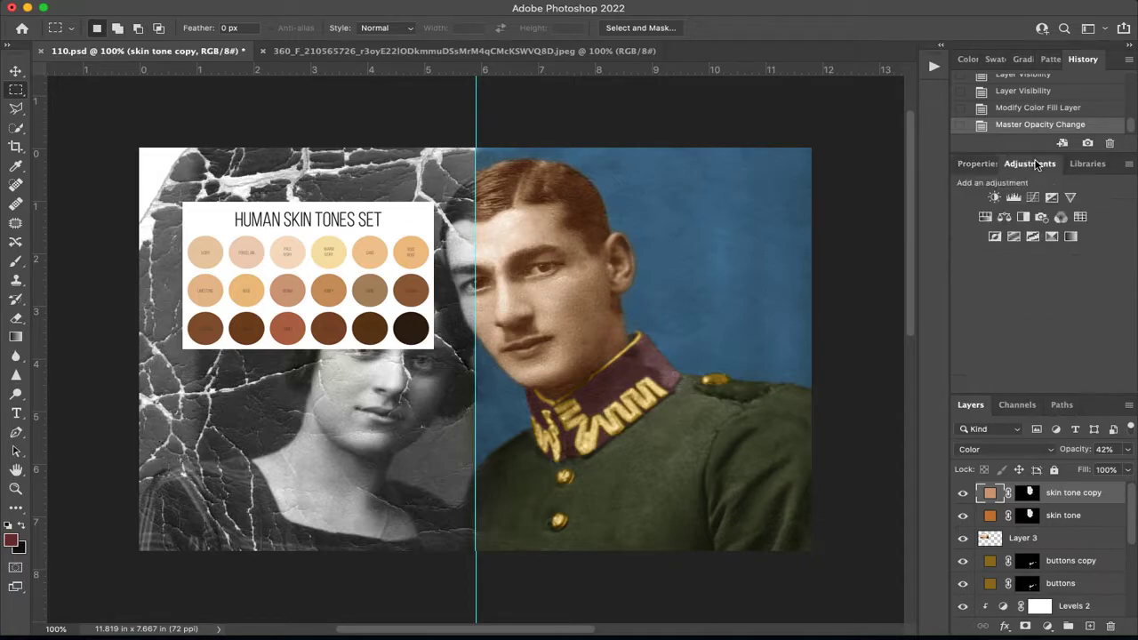
left_click(1004, 218)
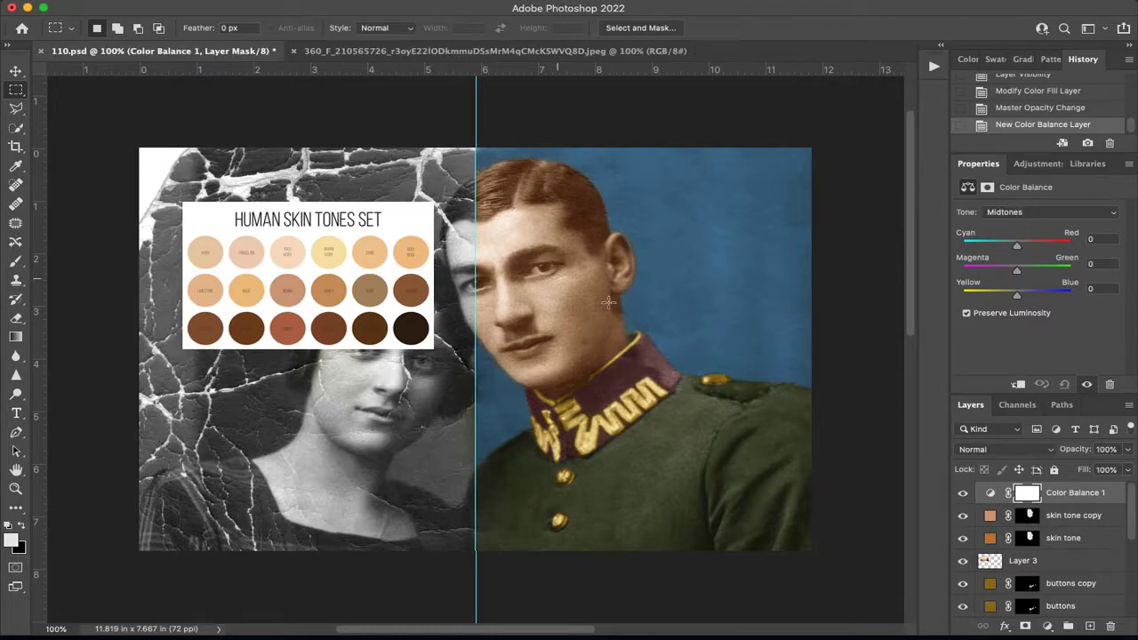
left_click(1024, 214)
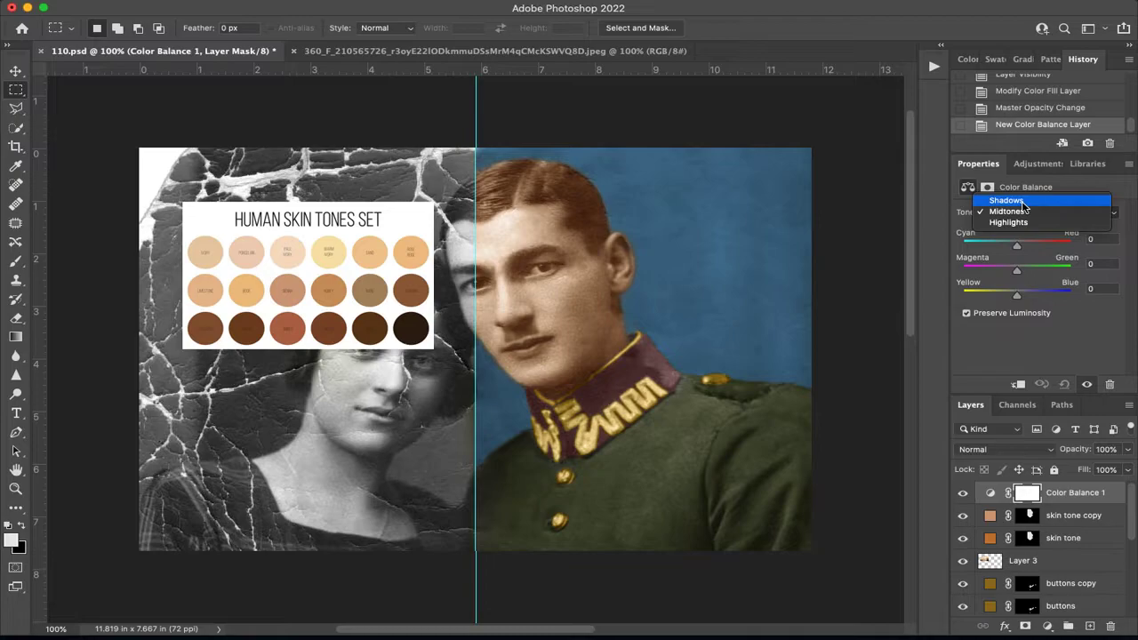
left_click(1024, 203)
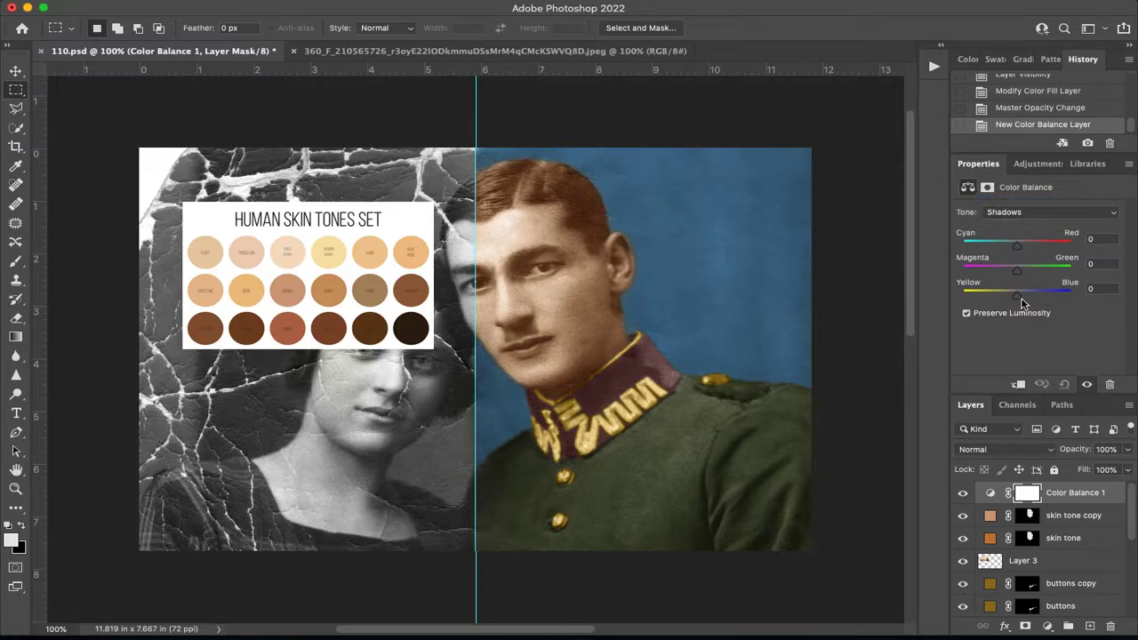
left_click(1003, 504, "alt")
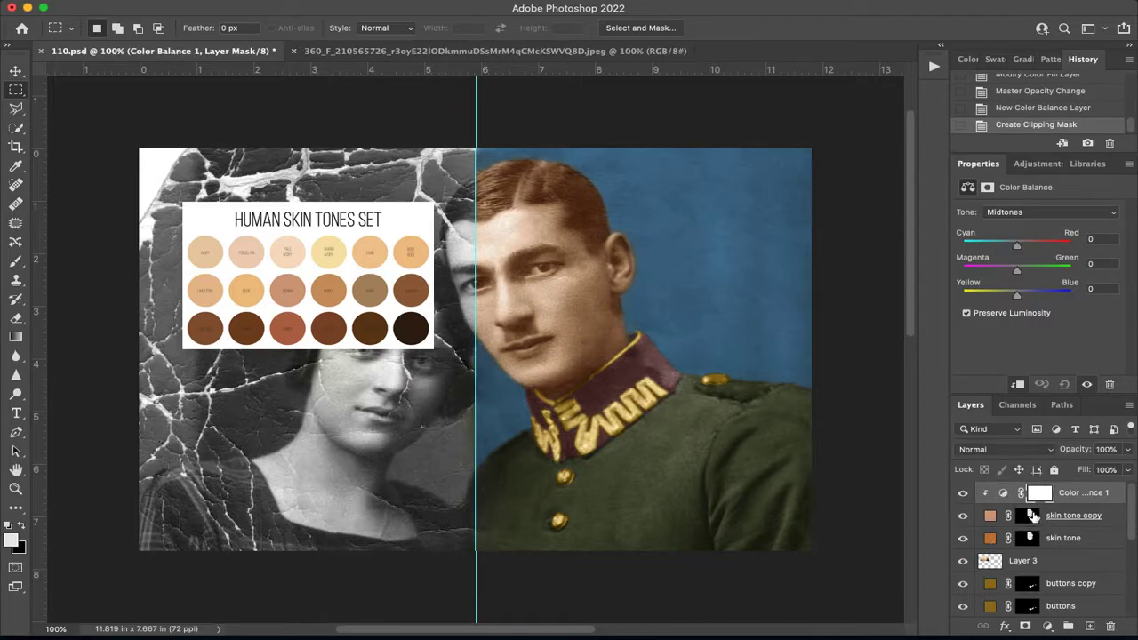
Set the Color Balance midtones' Yellow–Blue to +17 and shift the shadows toward red and blue.
left_click_drag(1018, 296, 1028, 301)
left_click(1031, 212)
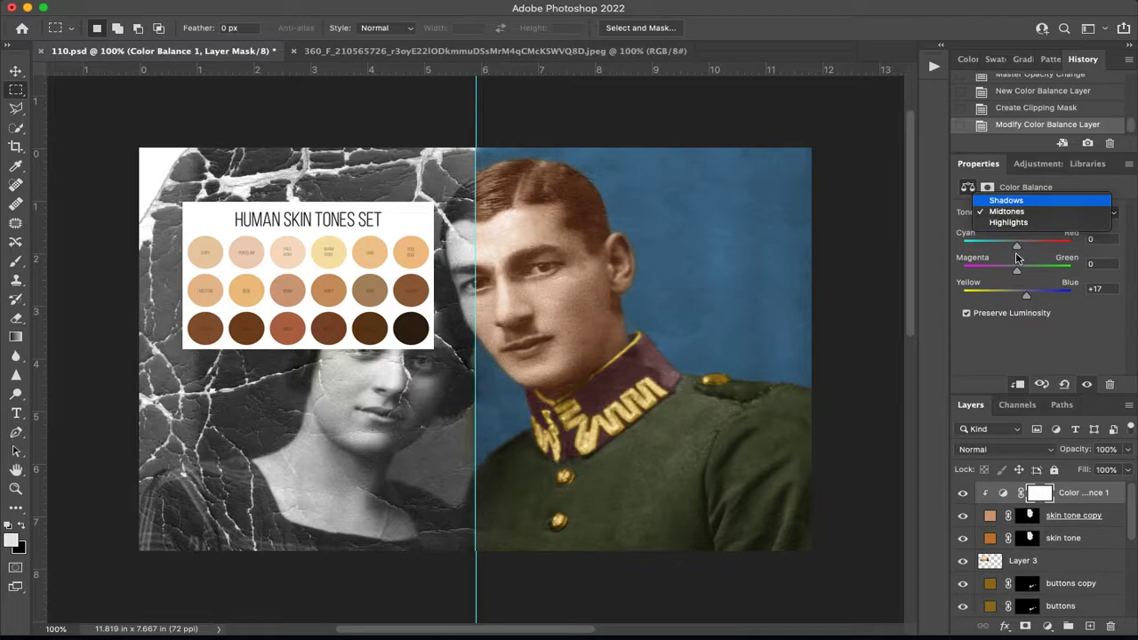
left_click(1023, 199)
left_click_drag(1018, 243, 1016, 247)
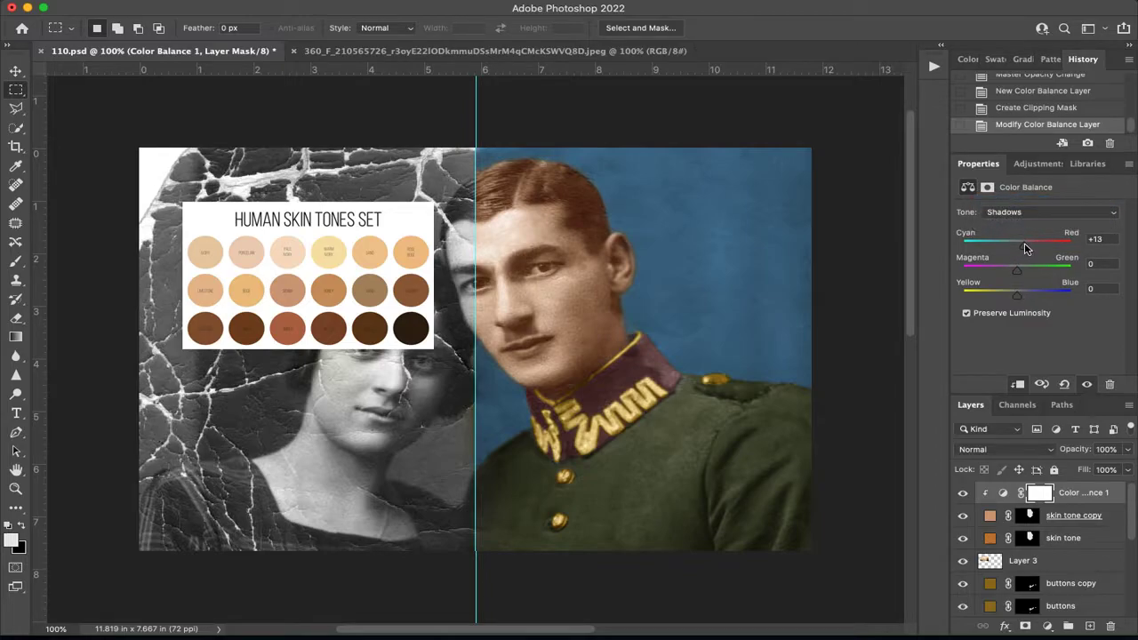
left_click_drag(1019, 299, 1036, 305)
Set the Color Balance midtones' Cyan–Red to -35 and toggle the adjustment's visibility to compare the skin.
left_click(1037, 213)
left_click(1022, 228)
left_click_drag(1017, 246, 1001, 250)
left_click(962, 493)
left_click(962, 494)
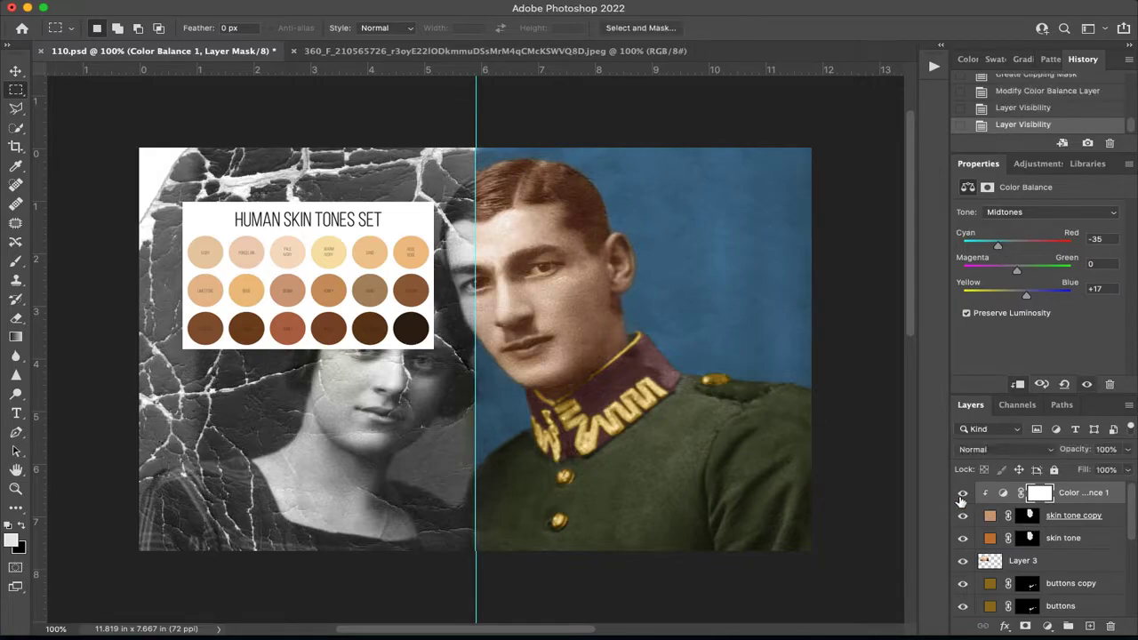
Group the skin tone and skin tone copy layers with their adjustment and name the group skin.
mouse_move(1100, 503)
left_mouse_down()
mouse_move(1094, 521)
mouse_move(1096, 498)
left_mouse_up()
left_click(1074, 520)
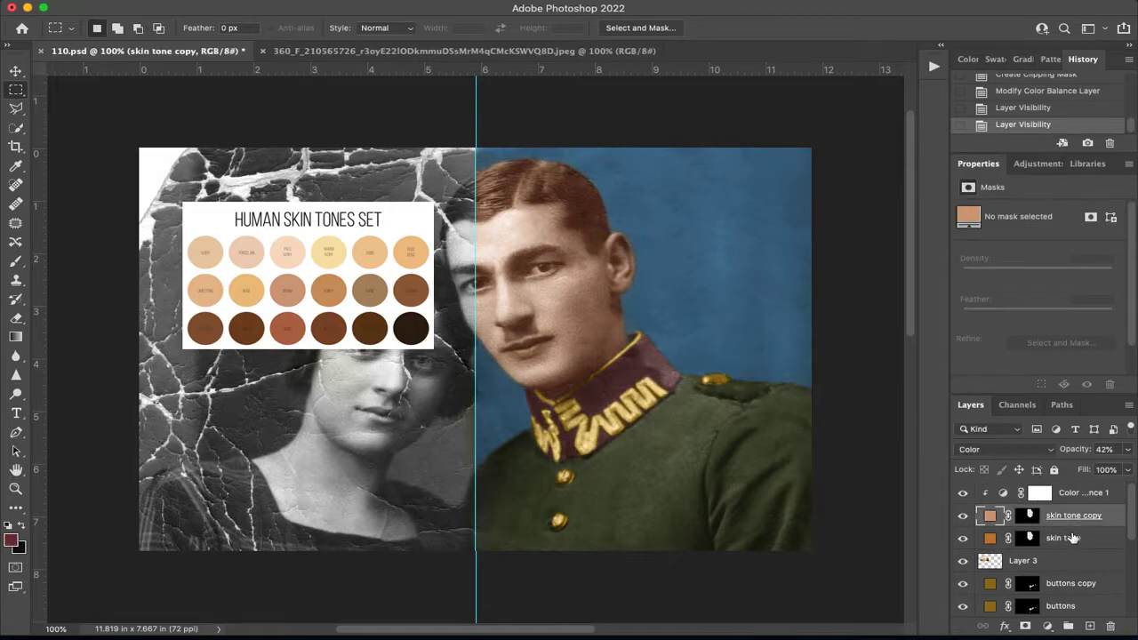
left_click(1074, 538)
left_click(1074, 520, "shift")
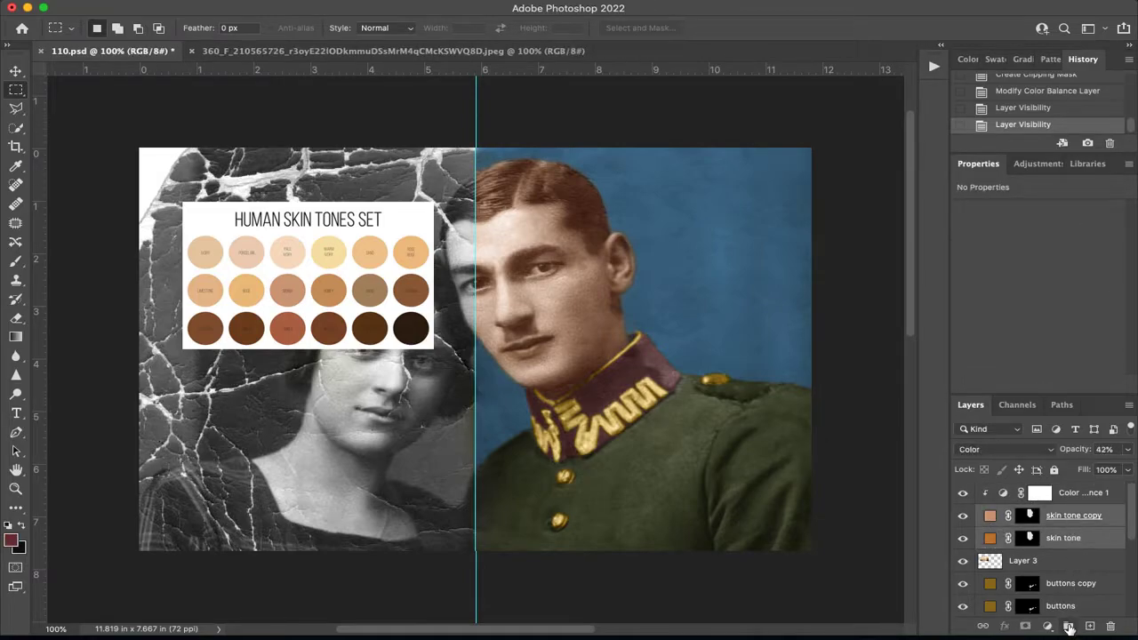
left_click(1069, 628)
double_click(1027, 491)
type("ski")
key("Return")
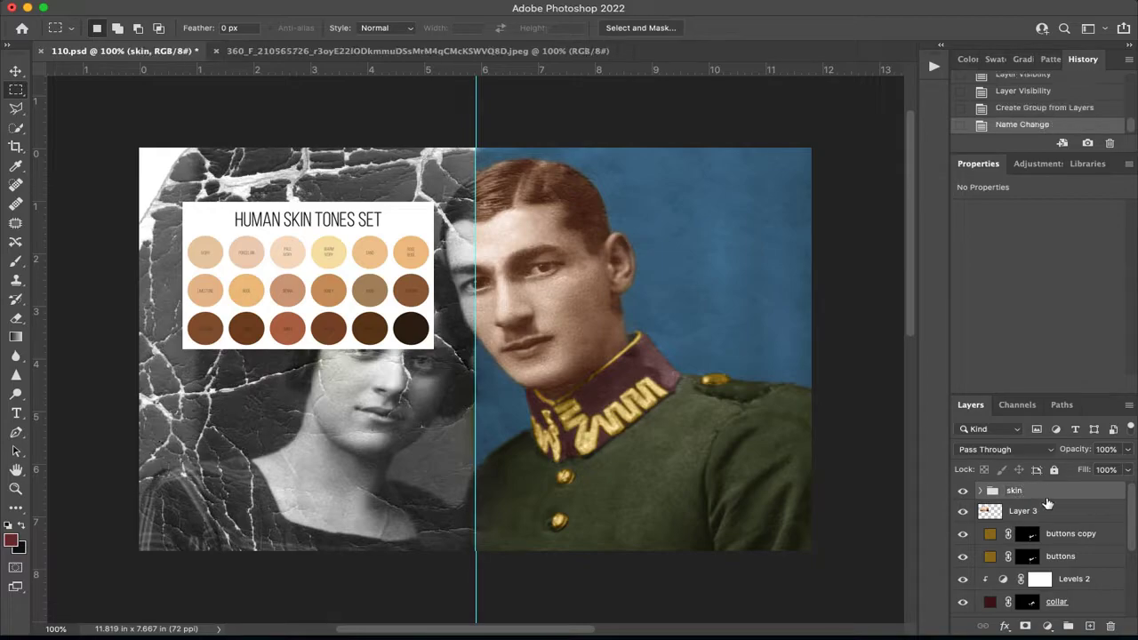
Move the Color Balance layer out above the skin group and clip it to the whole group.
left_click(981, 491)
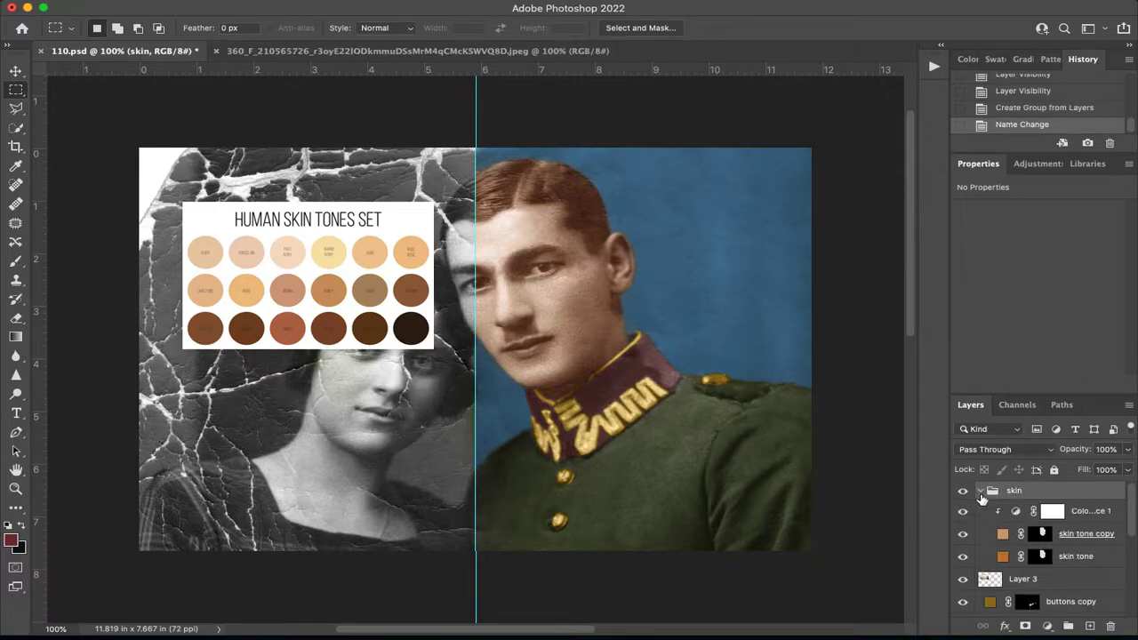
left_click_drag(1095, 511, 1091, 490)
left_click_drag(975, 518, 986, 489)
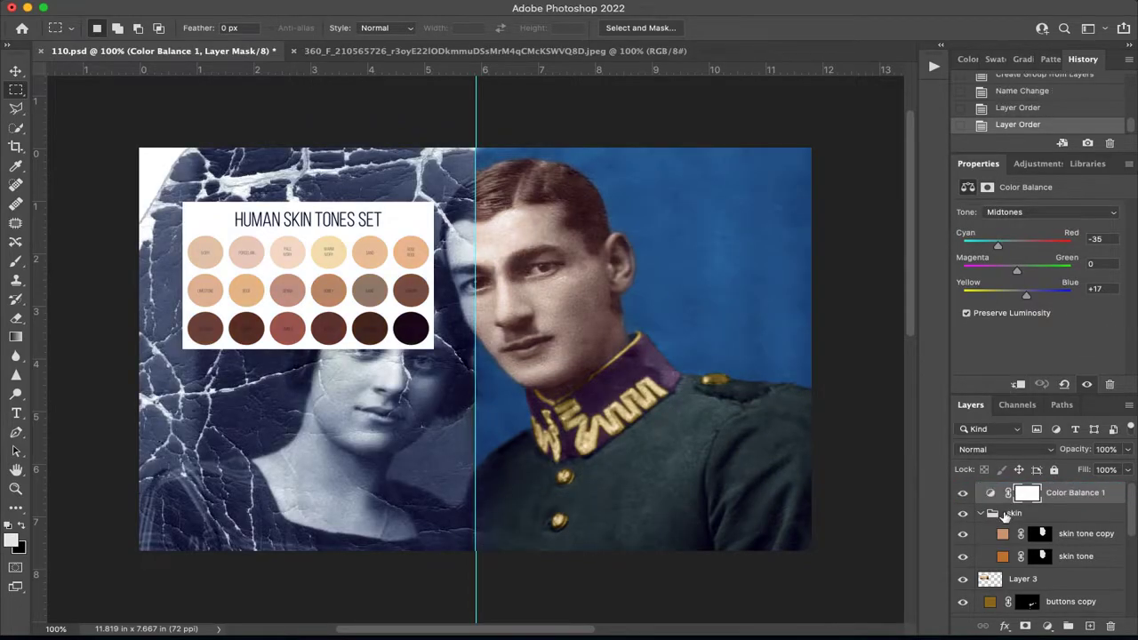
left_click(993, 513, "alt")
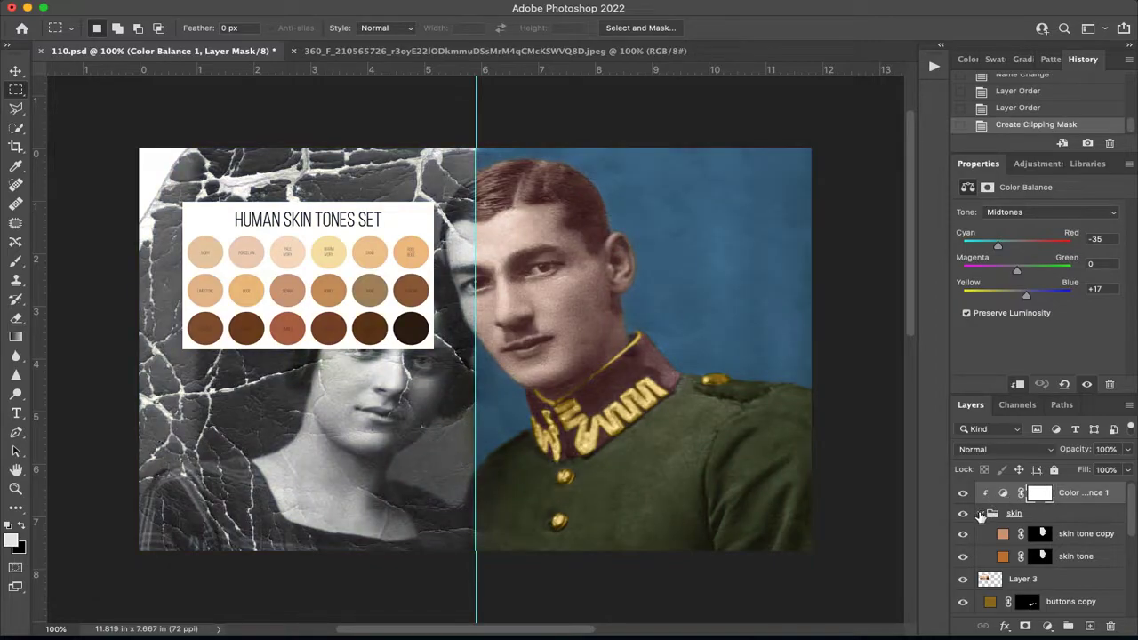
Move Layer 3, holding the skin tone chart, into the skin group above the skin tone copy layer.
left_click(981, 514)
left_click_drag(1051, 538, 1047, 524)
left_click(980, 515)
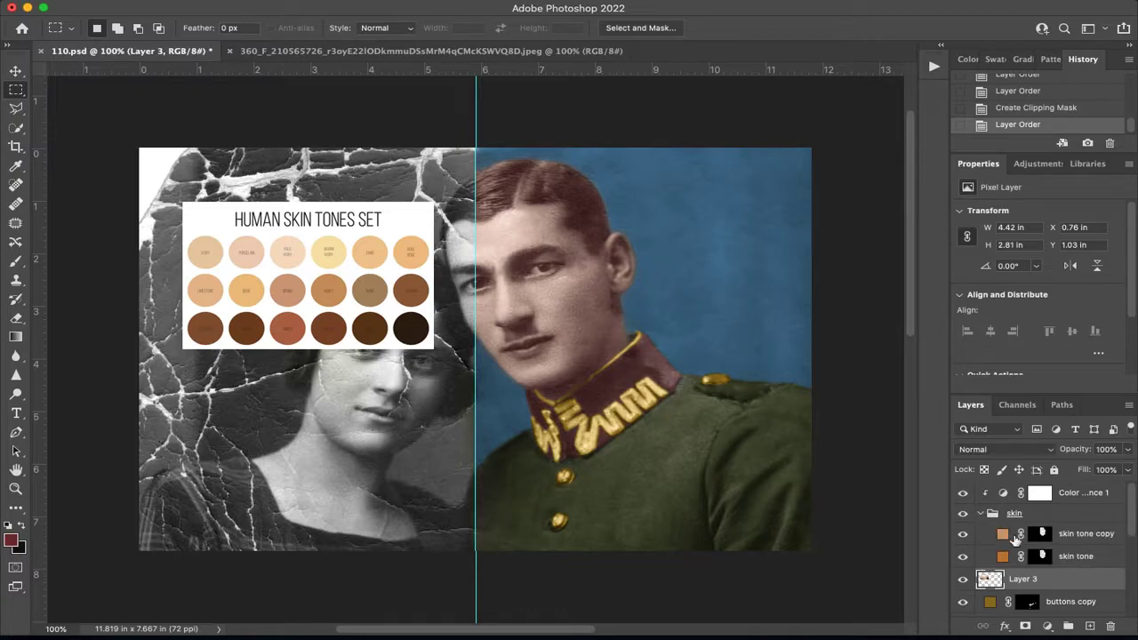
left_click_drag(1036, 582, 1002, 535)
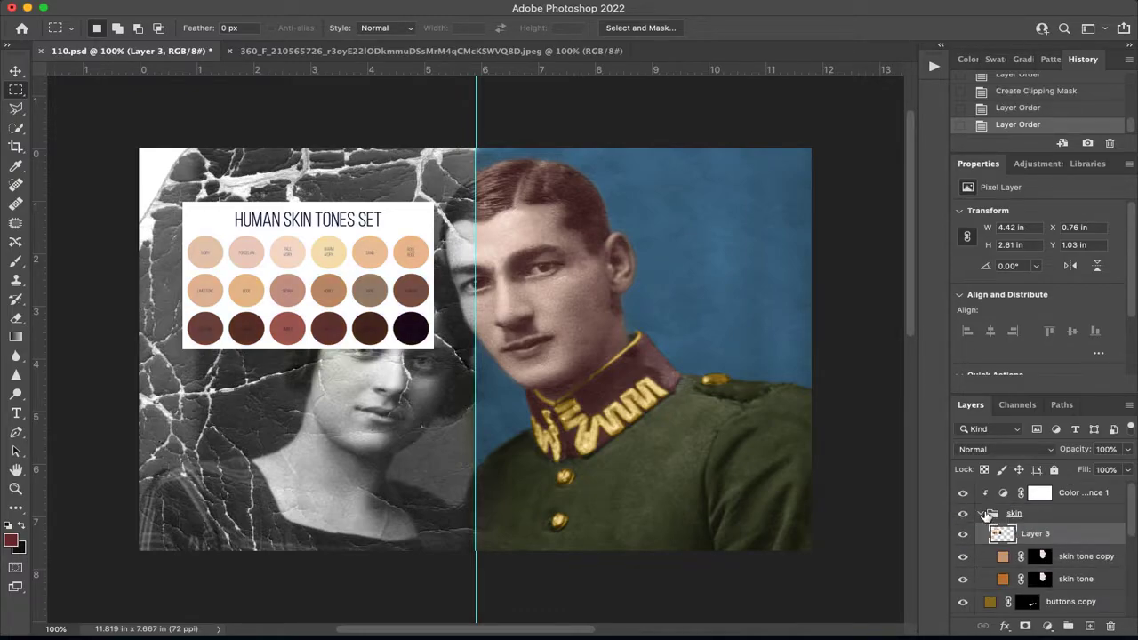
left_click(982, 515)
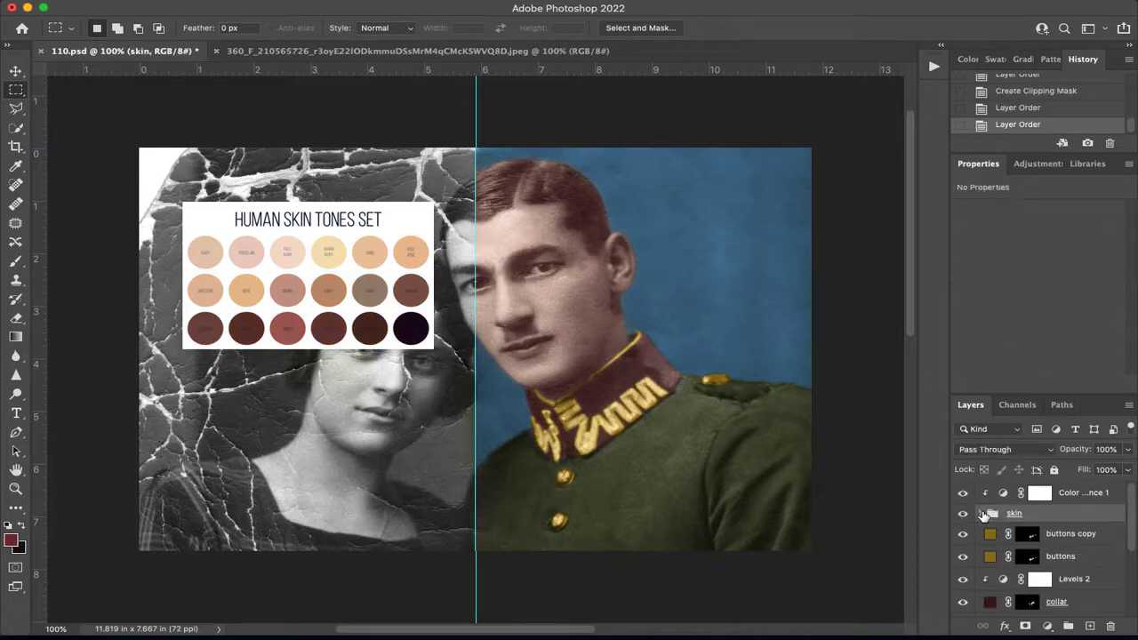
Set the Color Balance midtones to -7 for Magenta–Green and -9 for Yellow–Blue.
left_click(1083, 495)
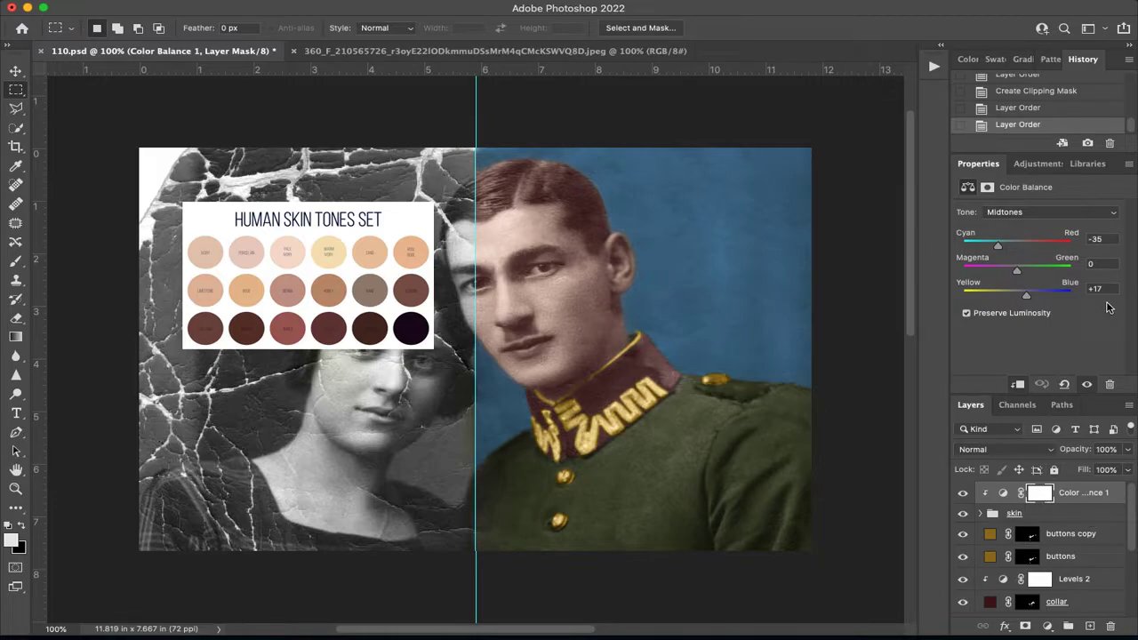
left_click(1043, 215)
left_click(1043, 215)
left_click_drag(1027, 302, 1013, 299)
left_click_drag(1021, 277, 1018, 277)
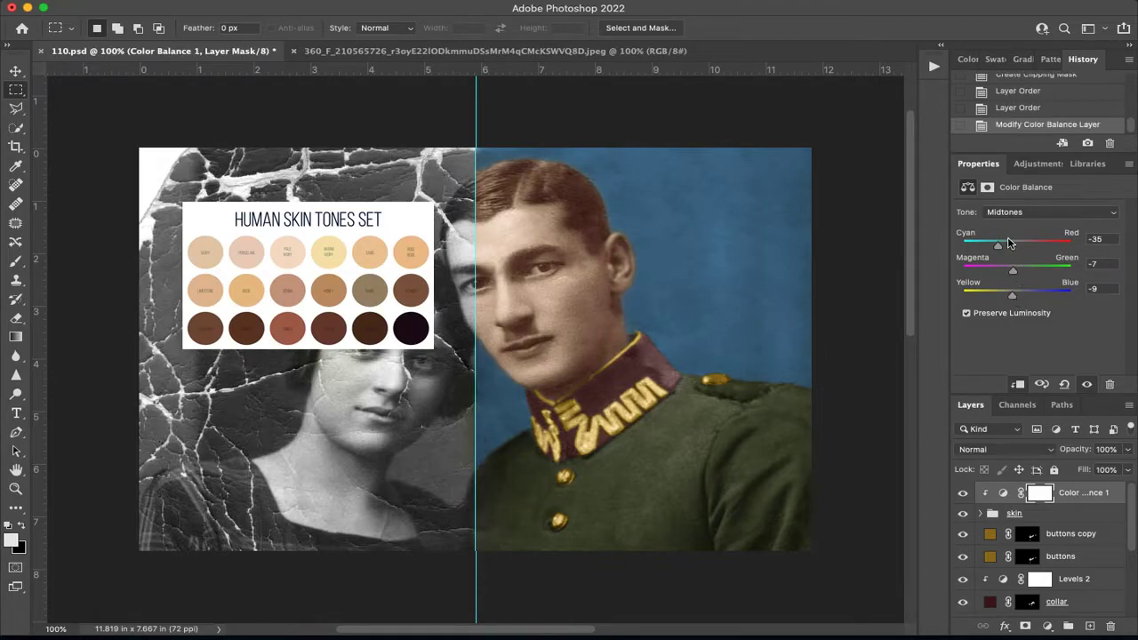
Set the Color Balance highlights to -16 for Cyan–Red and +3 for Yellow–Blue.
left_click(1010, 214)
left_click(1006, 226)
left_click_drag(1016, 246, 1009, 249)
left_click_drag(1018, 298, 1025, 300)
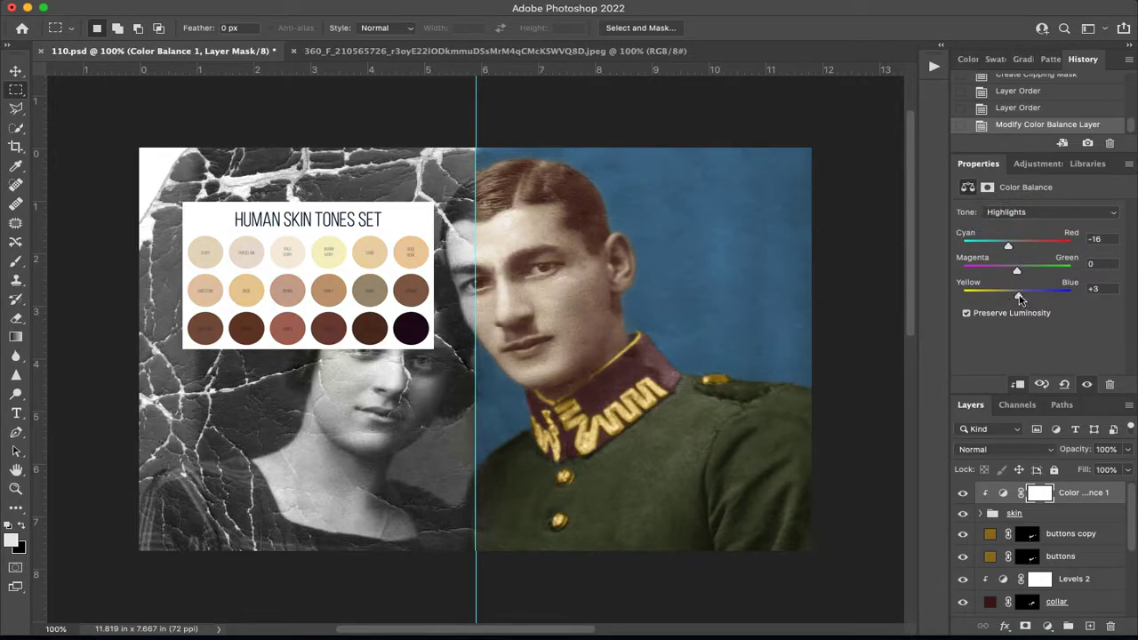
Readjust the Color Balance midtones to Cyan–Red -12, Magenta–Green -3 and Yellow–Blue -16.
left_click(1022, 213)
left_click(1018, 201)
left_click_drag(1016, 302, 1017, 275)
Set the Color Balance shadows' Cyan–Red to about +16 and fine-tune their blue shift.
left_click(1014, 211)
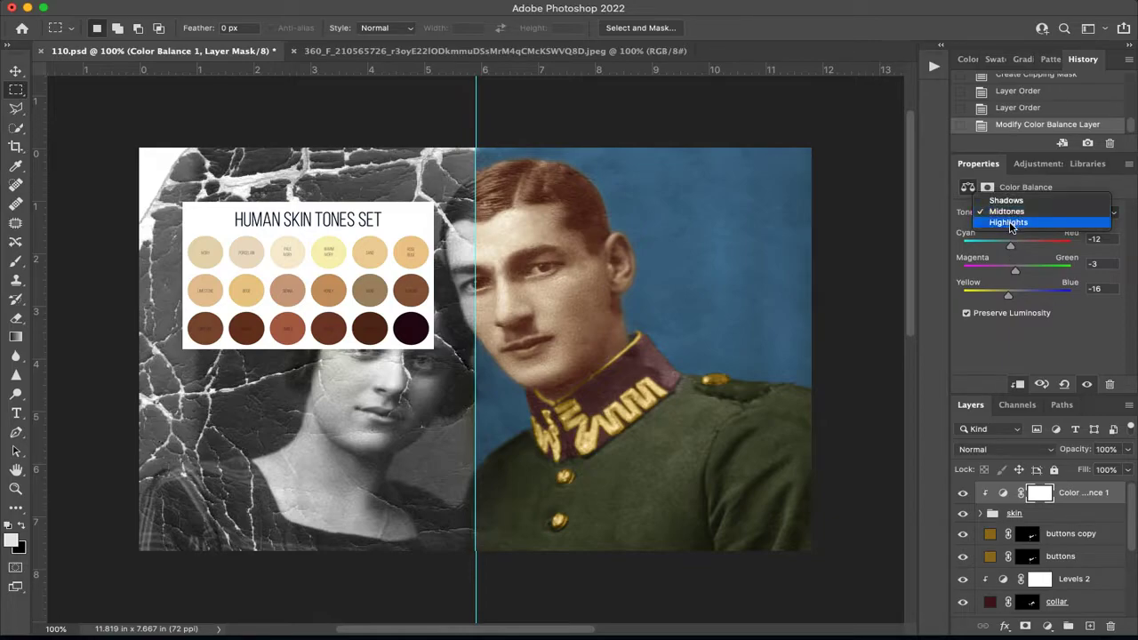
left_click(1009, 197)
left_click_drag(1023, 251, 1025, 254)
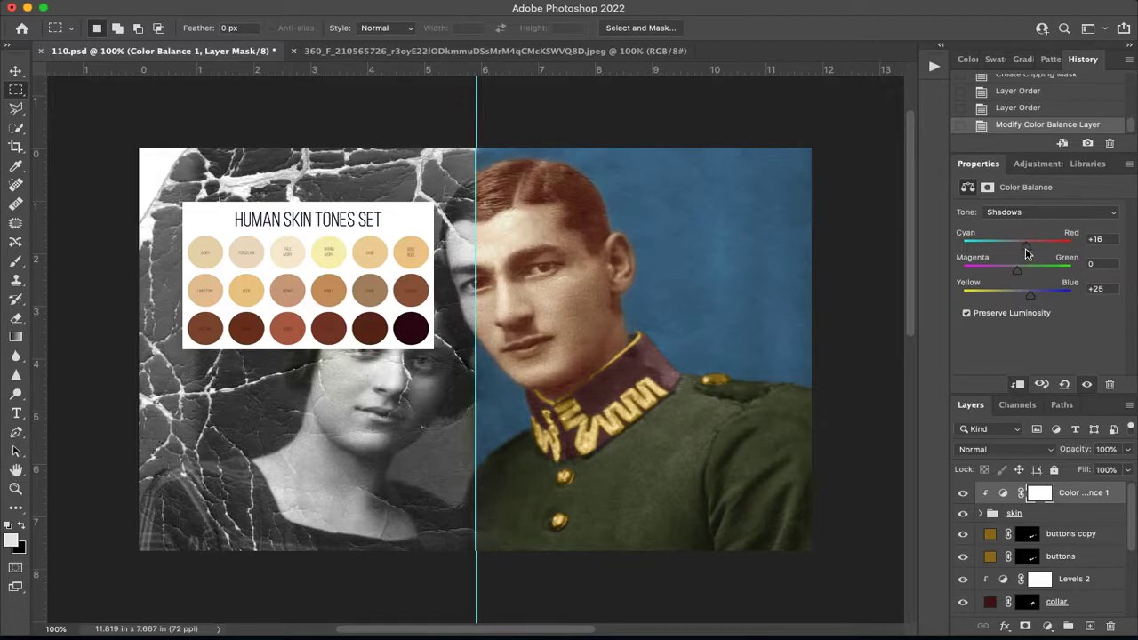
left_click_drag(1034, 301, 1031, 300)
Set the midtones' Magenta–Green to -6 and Yellow–Blue to -19, toggling the Color Balance layer to compare.
left_click(1015, 213)
left_click(1017, 222)
left_click_drag(1009, 298, 1010, 301)
left_click(962, 493)
left_click(963, 494)
left_click(963, 494)
left_click(963, 494)
left_click(964, 494)
left_click(964, 495)
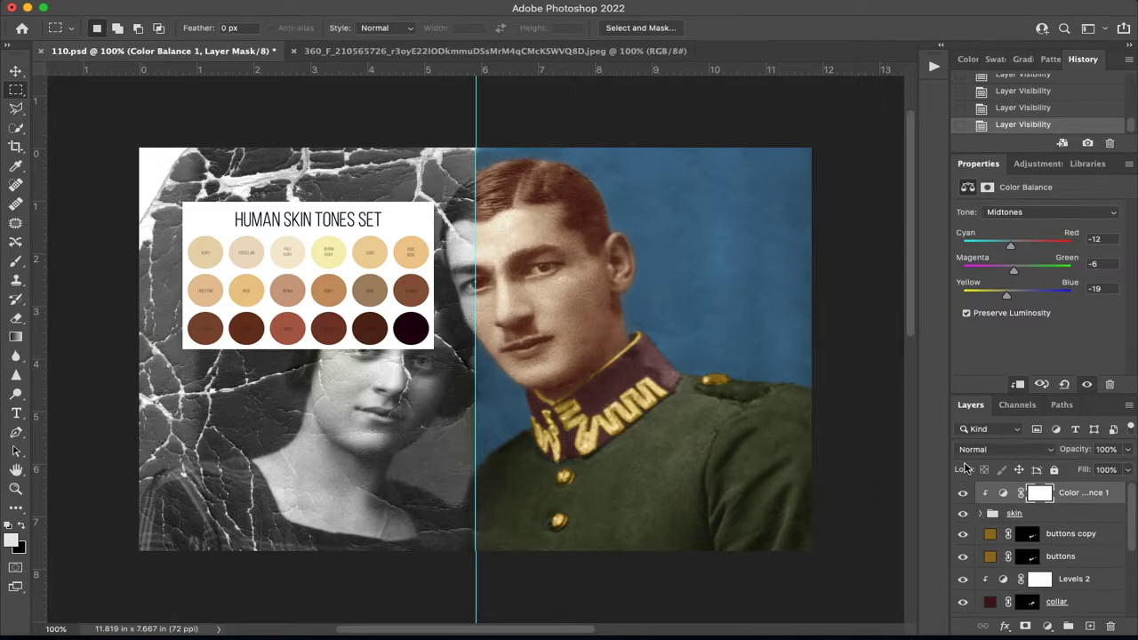
Shift the Color Balance highlights slightly further toward cyan and blue.
left_click(1009, 214)
left_click(1009, 220)
left_click_drag(1009, 252, 1008, 248)
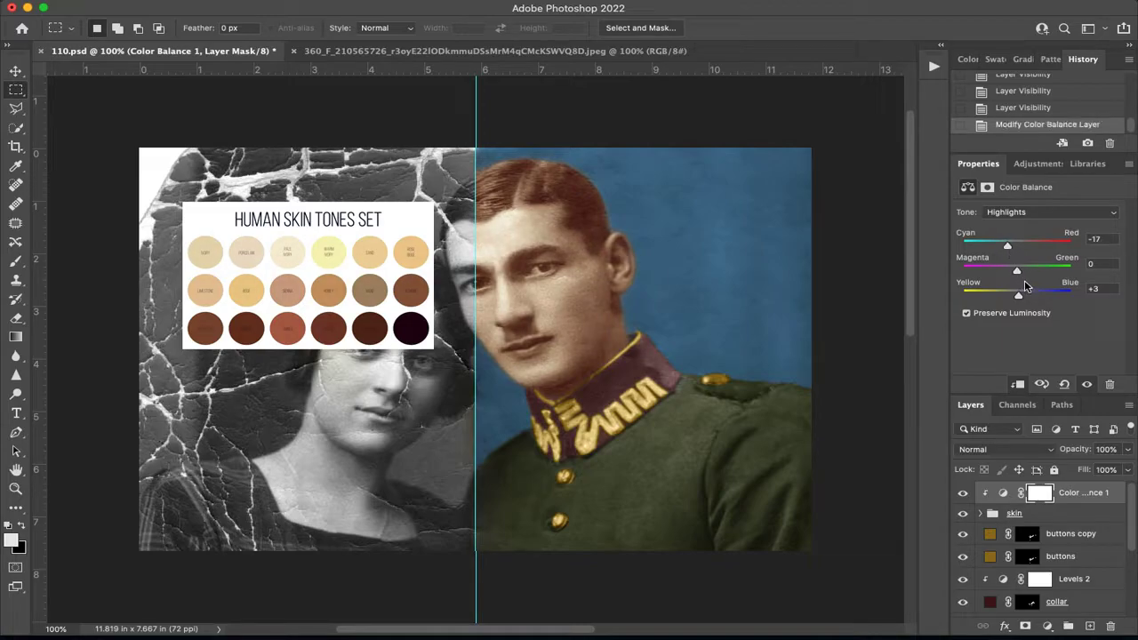
left_click_drag(1018, 299, 1023, 300)
left_click_drag(1008, 250, 1005, 250)
Shift the Color Balance midtones slightly back toward red.
left_click(1006, 214)
left_click(1008, 199)
left_click_drag(1011, 246, 1013, 249)
Lower the Color Balance layer's opacity to 62%.
left_click(1052, 494)
left_click(1127, 449)
left_click_drag(1127, 470, 1103, 472)
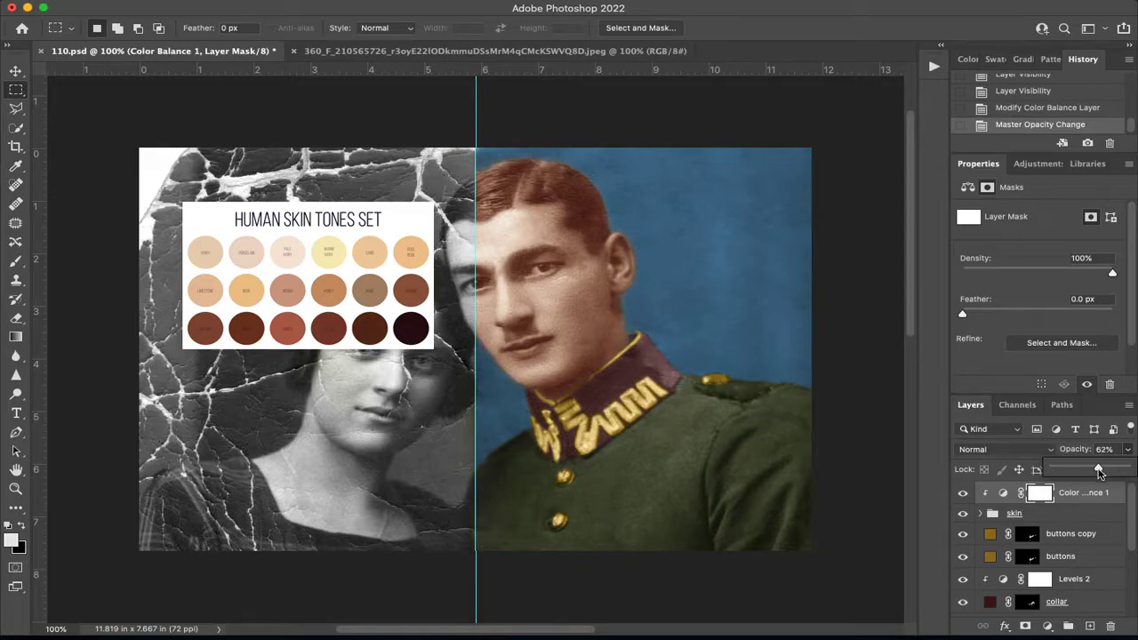
Try filling the Color Balance layer's mask with black and undo the fill.
left_click(1037, 495)
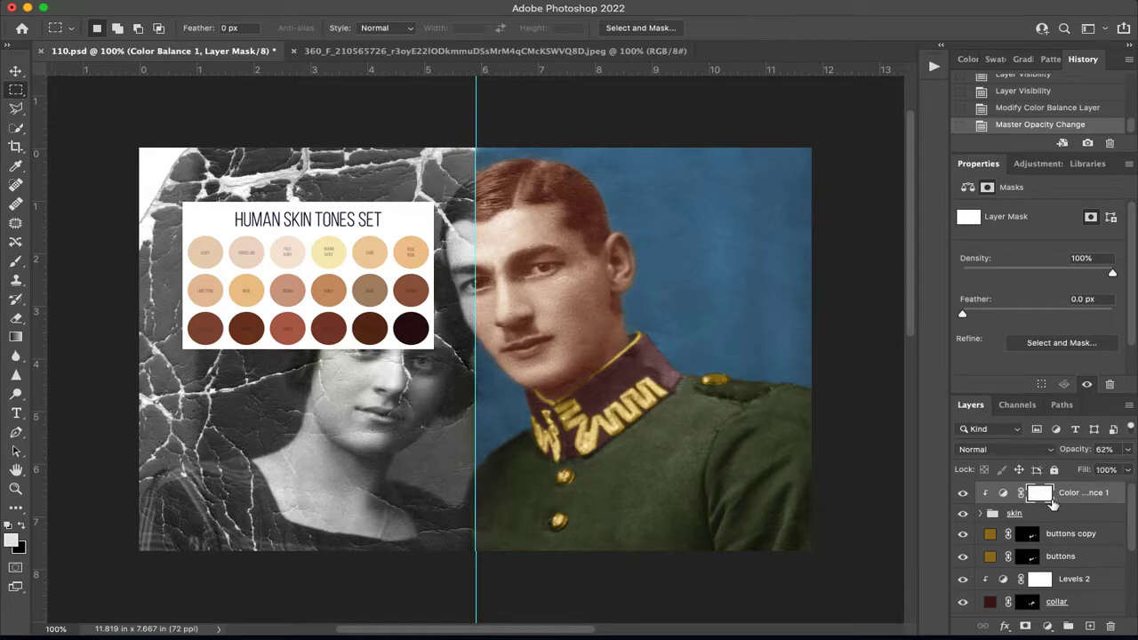
key("super+BackSpace")
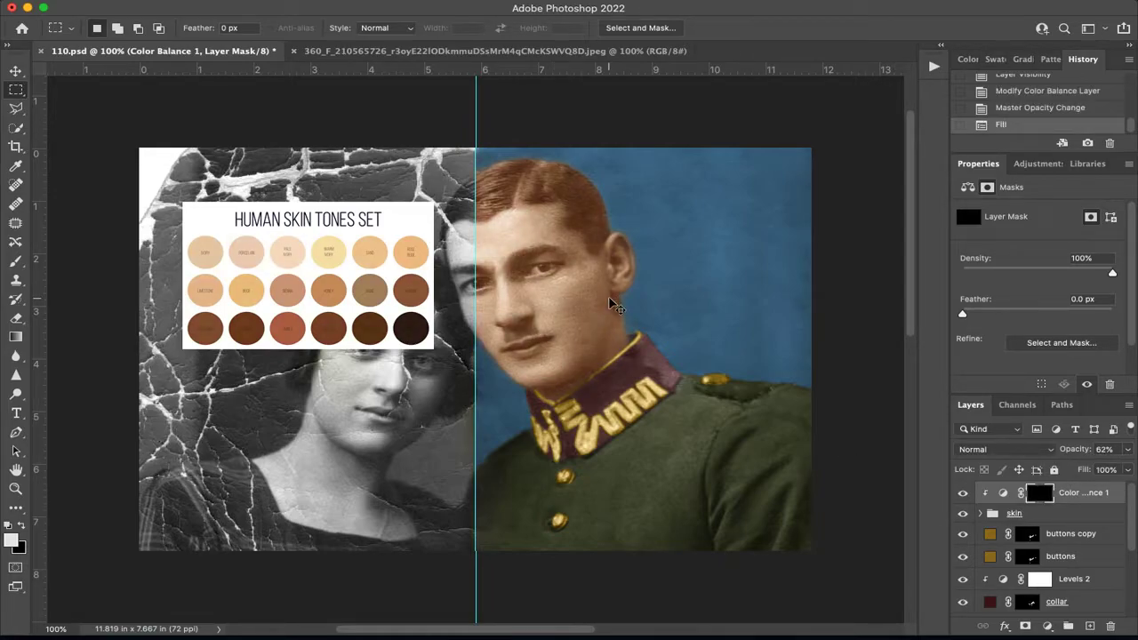
key("super+z")
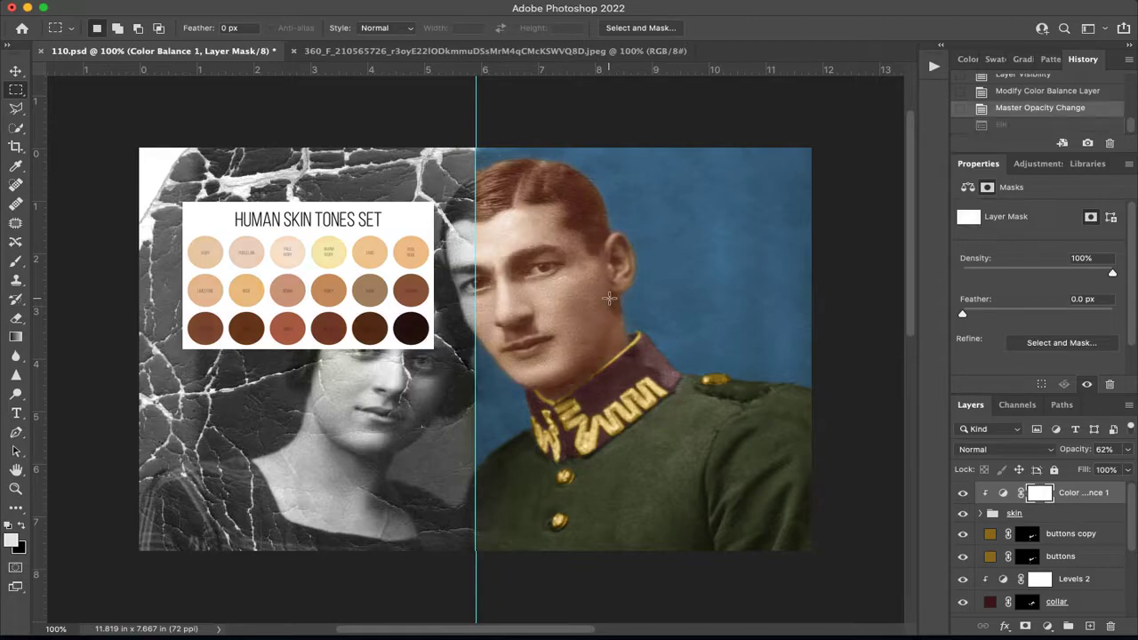
Add a layer mask to the skin group.
key("super+plus")
key("super+plus")
left_click_drag(655, 236, 343, 346)
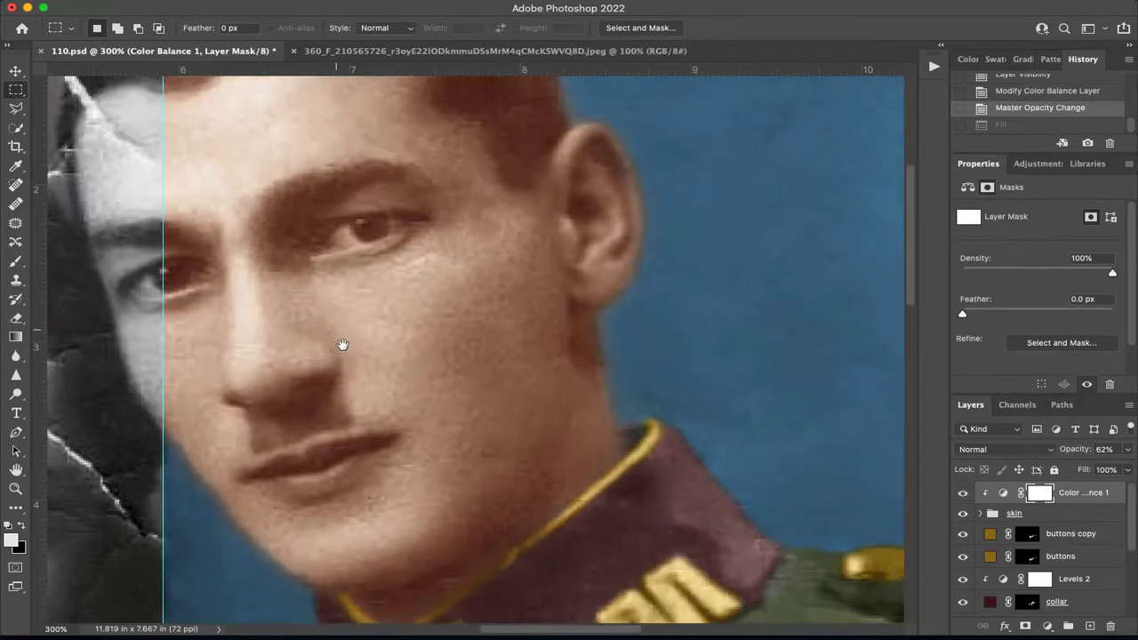
left_click(1048, 516)
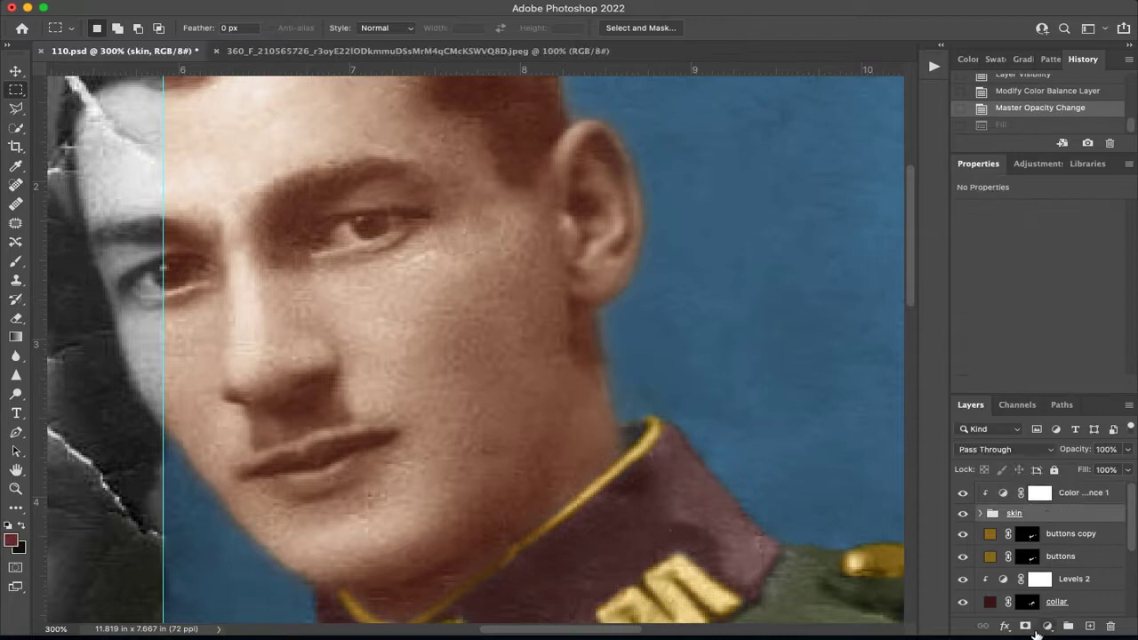
left_click(1026, 627)
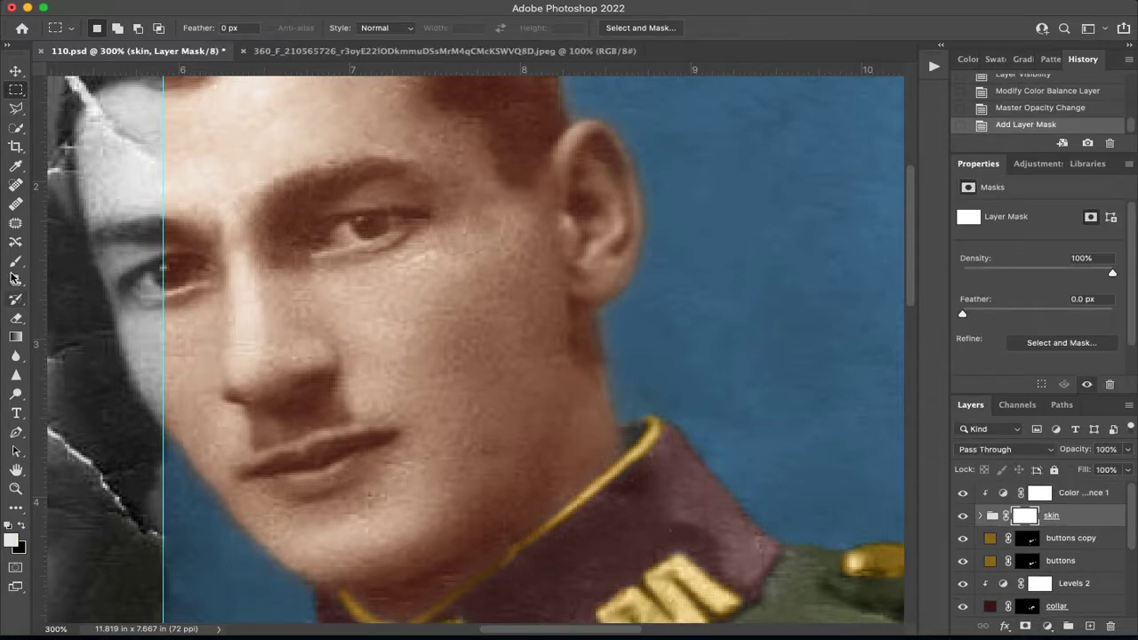
Set up a small black brush, try masking the skin tint over the man's eye, and undo the stroke.
key("b")
key("x")
key("bracketleft")
key("bracketleft")
key("bracketleft")
key("bracketleft")
key("bracketleft")
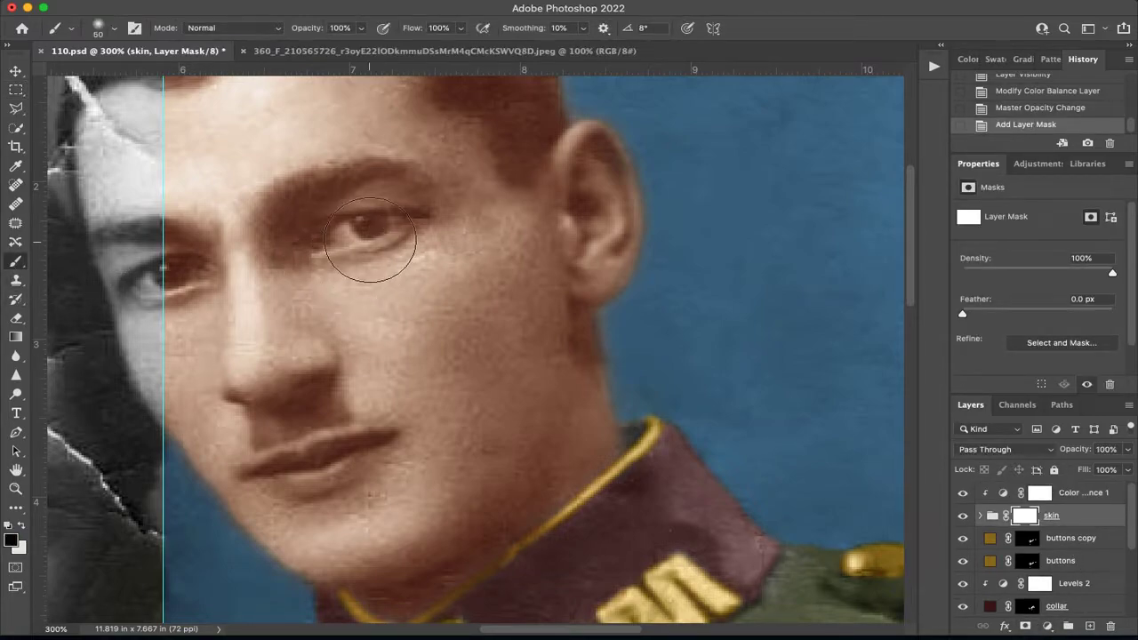
left_click_drag(379, 221, 357, 233)
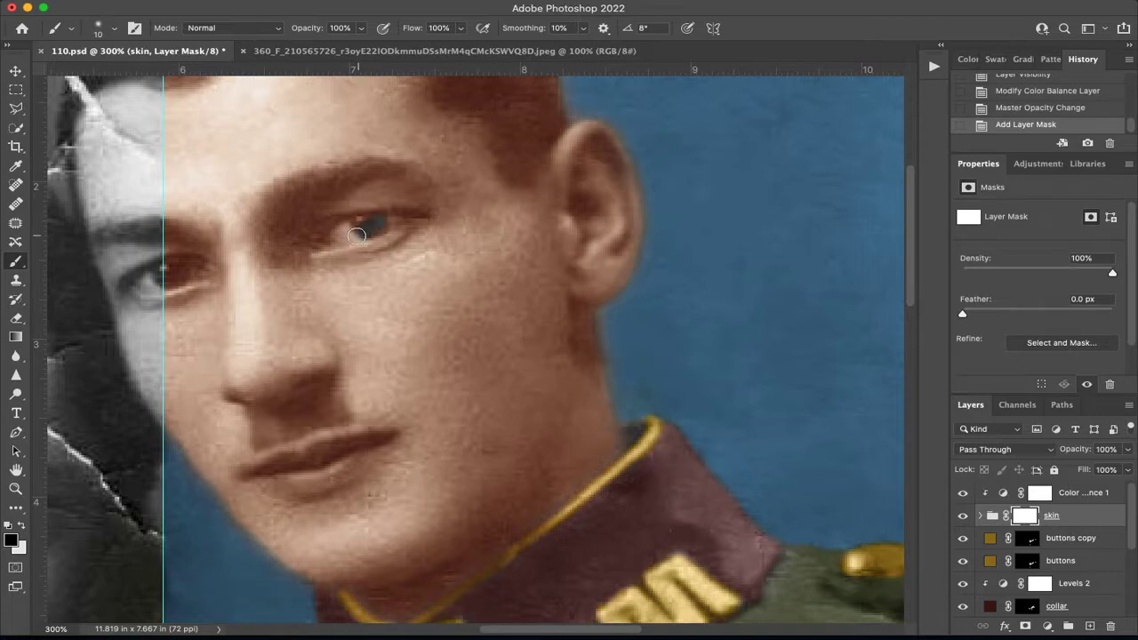
key("ctrl+z")
Try masking the man's lips with the brush at 47% opacity and undo the stroke.
left_click(360, 29)
left_click_drag(360, 32, 322, 35)
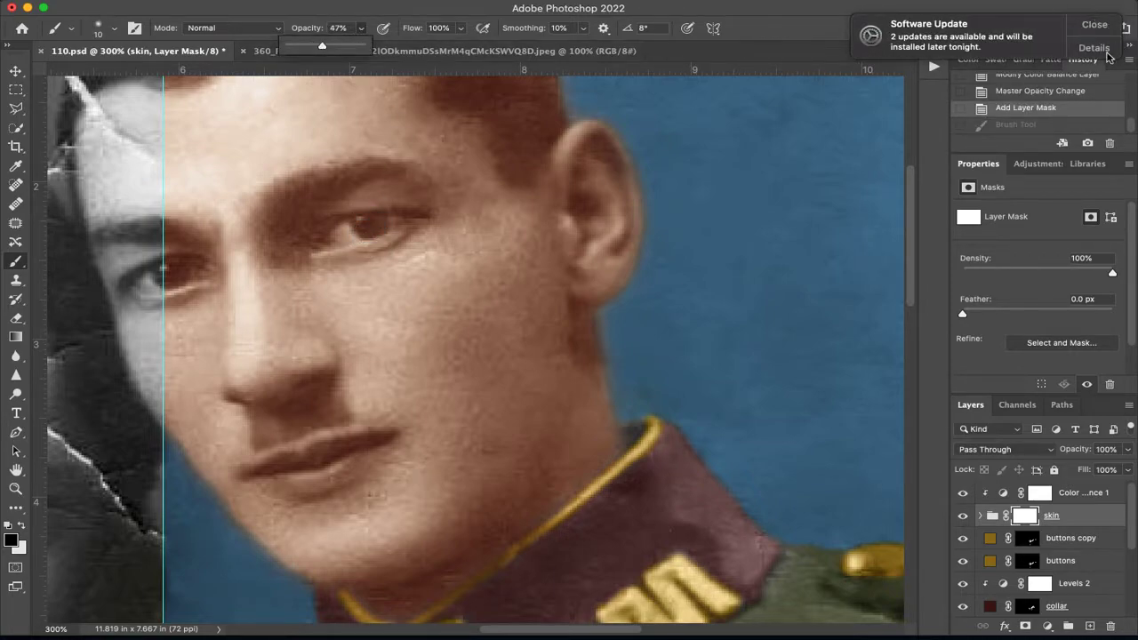
left_click(1094, 25)
mouse_move(312, 463)
left_mouse_down()
mouse_move(342, 452)
mouse_move(275, 466)
left_mouse_up()
key("ctrl+z")
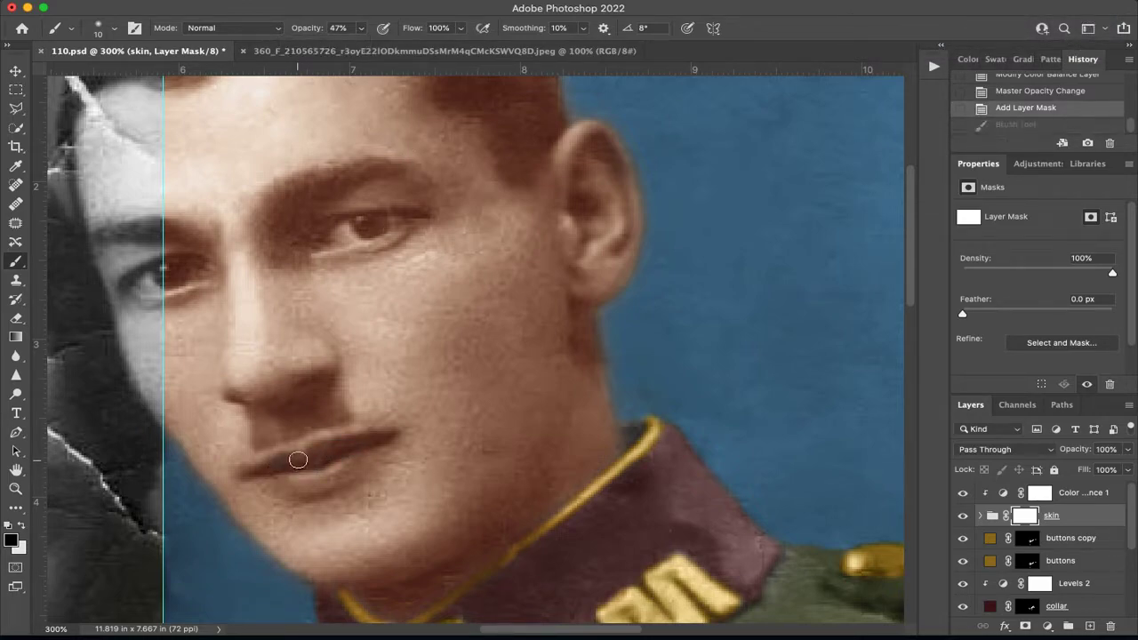
Set the brush opacity to 35% and mask the skin tint off the man's lips and both eyes in black.
type("35")
key("Return")
mouse_move(310, 486)
left_mouse_down()
mouse_move(274, 480)
mouse_move(291, 488)
mouse_move(346, 473)
mouse_move(381, 437)
mouse_move(306, 457)
mouse_move(364, 442)
mouse_move(311, 473)
mouse_move(324, 455)
mouse_move(255, 474)
mouse_move(359, 447)
mouse_move(317, 469)
mouse_move(386, 440)
left_mouse_up()
left_click_drag(283, 477, 359, 449)
mouse_move(369, 234)
left_mouse_down()
mouse_move(313, 244)
mouse_move(396, 222)
mouse_move(354, 245)
left_mouse_up()
mouse_move(184, 282)
left_mouse_down()
mouse_move(195, 272)
mouse_move(170, 274)
mouse_move(196, 274)
left_mouse_up()
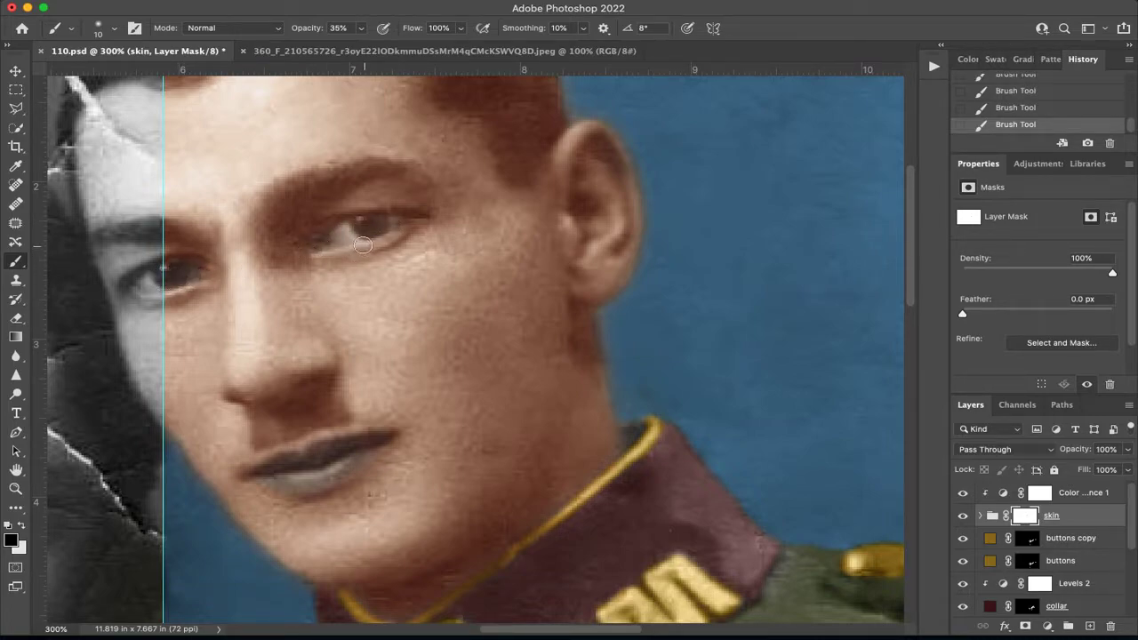
left_click_drag(381, 226, 369, 226)
key("x")
key("x")
Add a dark reddish-brown solid color fill (#532114) above the Color Balance layer and invert its mask.
key("super+0")
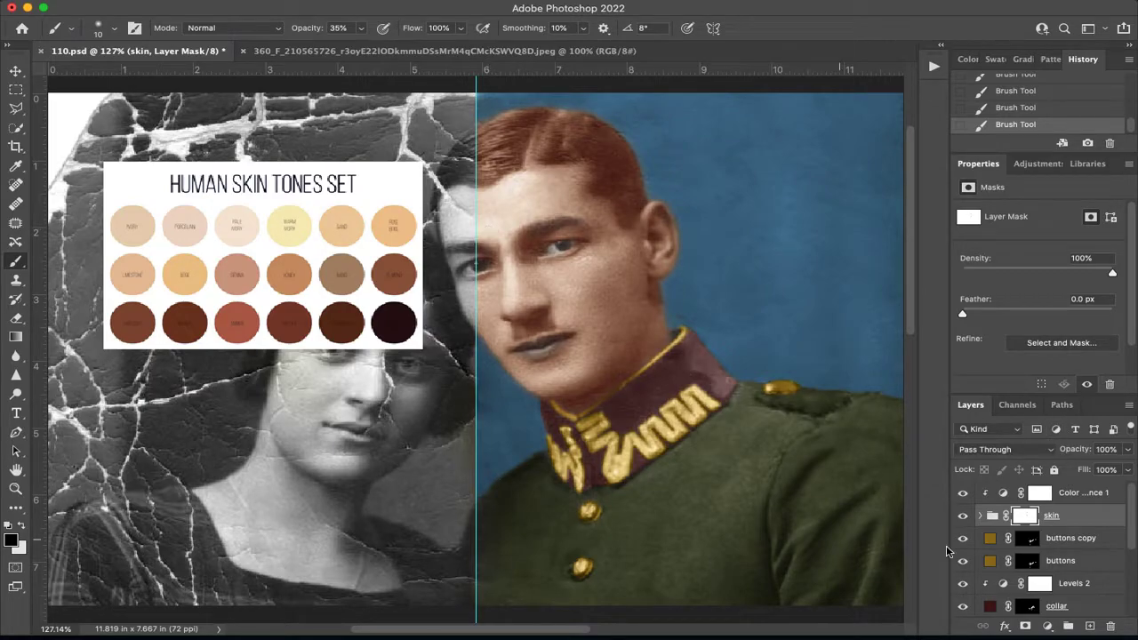
left_click(1090, 498)
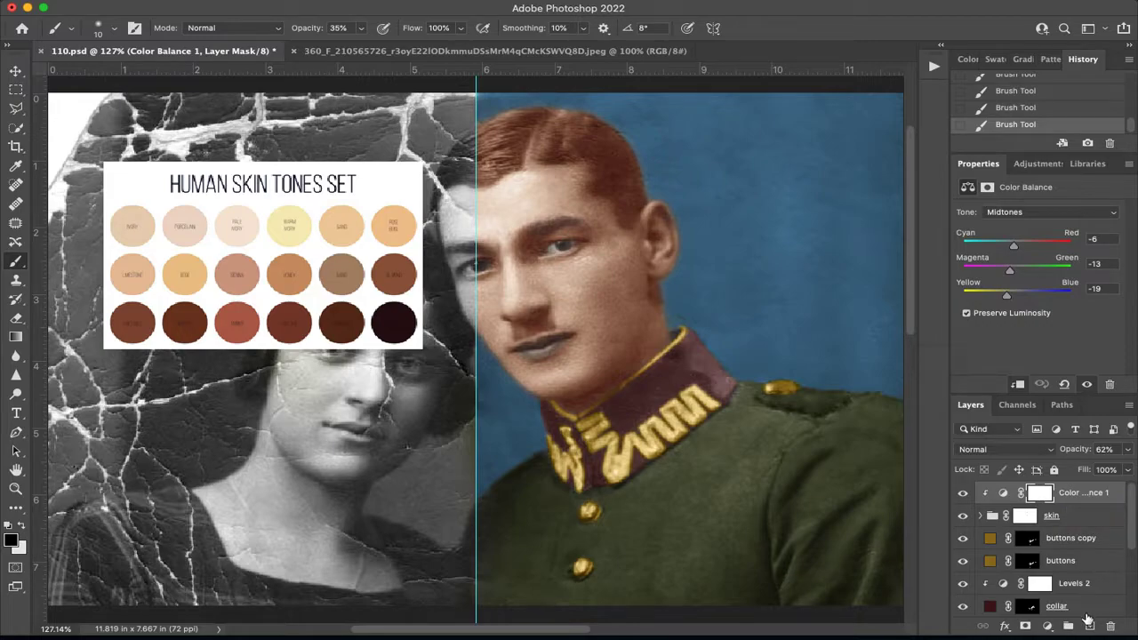
left_click(1048, 626)
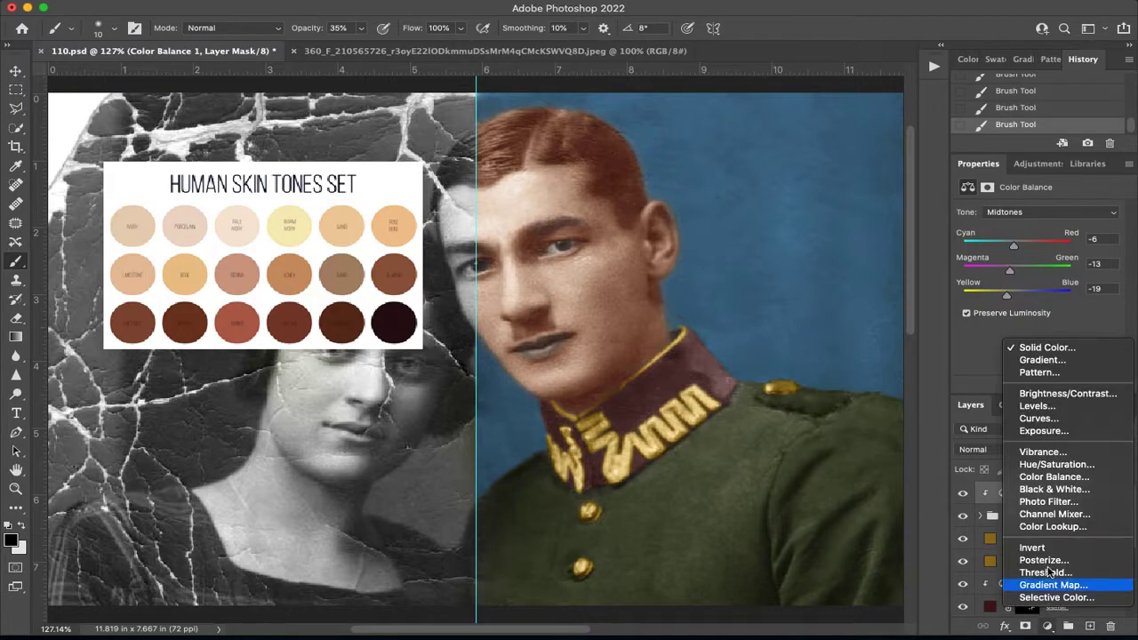
left_click(1042, 349)
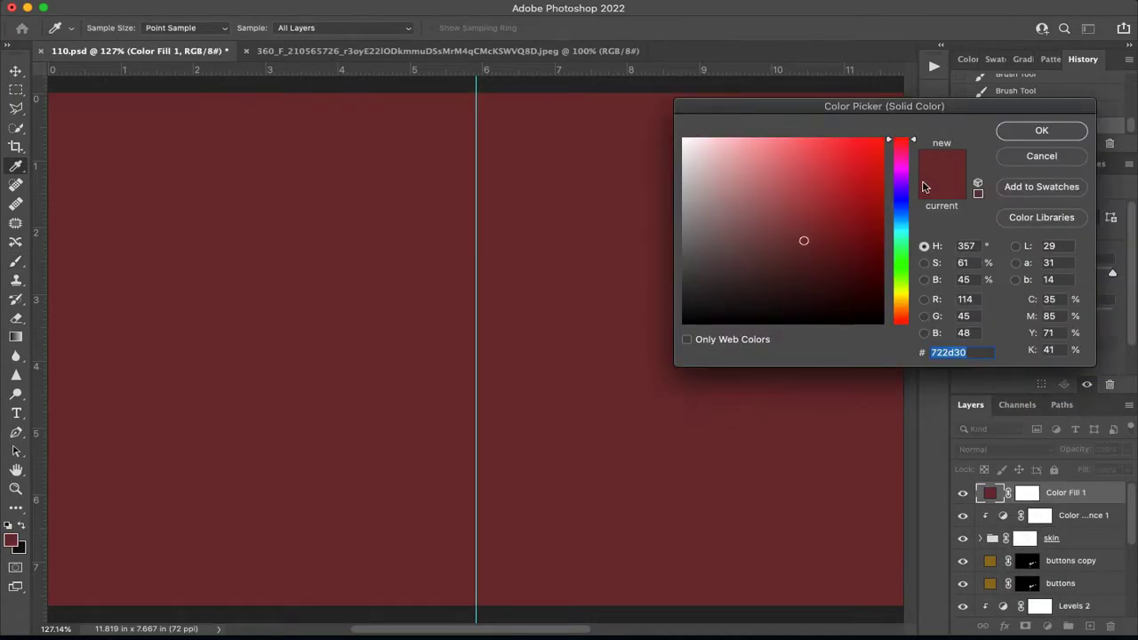
left_click_drag(913, 140, 913, 321)
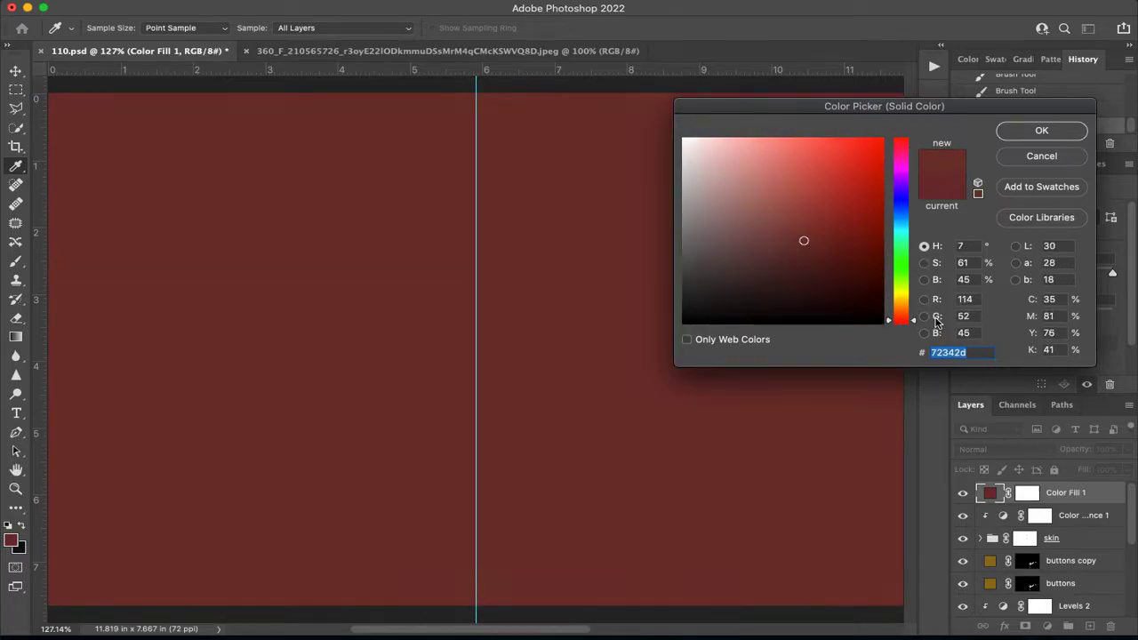
mouse_move(827, 262)
left_mouse_down()
mouse_move(847, 260)
mouse_move(833, 263)
left_mouse_up()
left_click_drag(917, 323, 916, 318)
left_click_drag(916, 315, 917, 318)
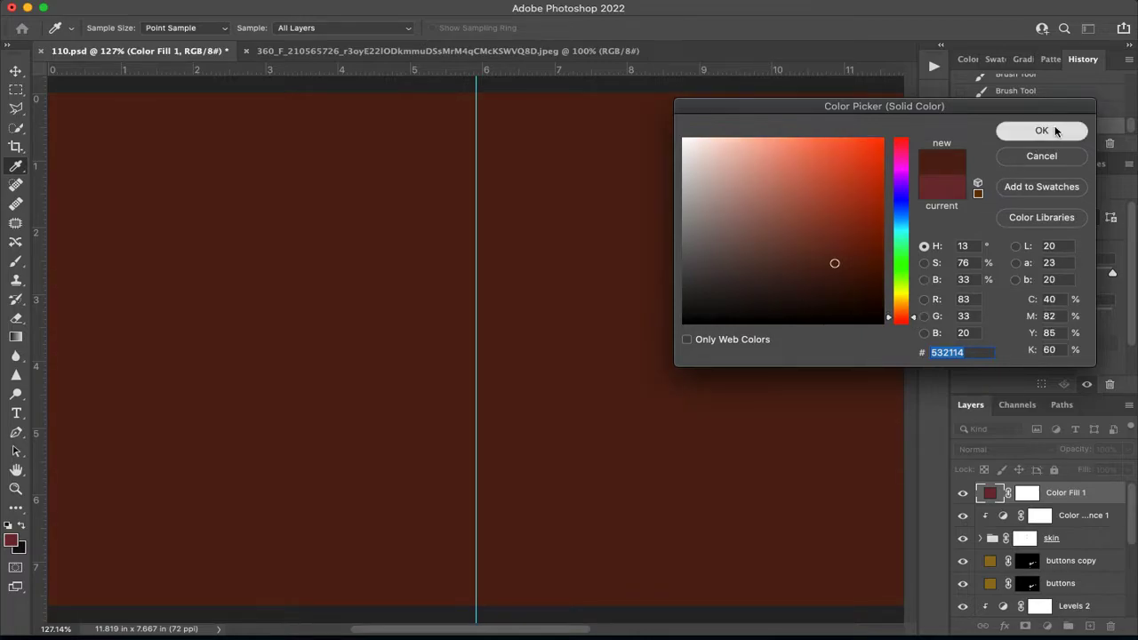
left_click(1041, 130)
left_click(1031, 492)
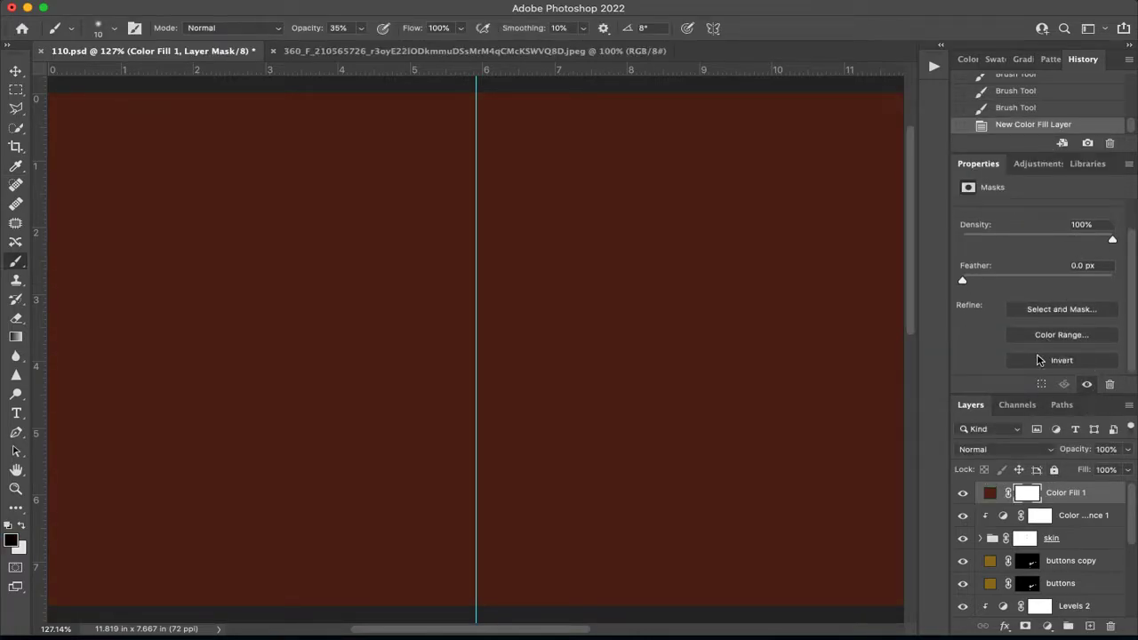
left_click(1058, 360)
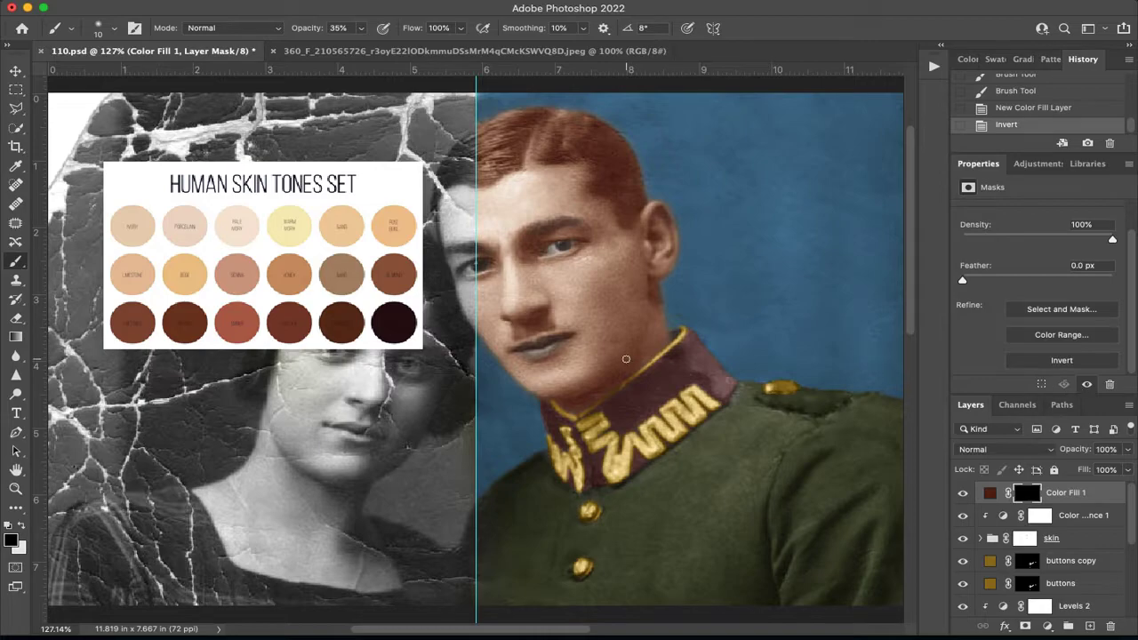
Paint the man's lips in white on the new fill's mask at 35% brush opacity.
scroll(623, 349, "up", 4)
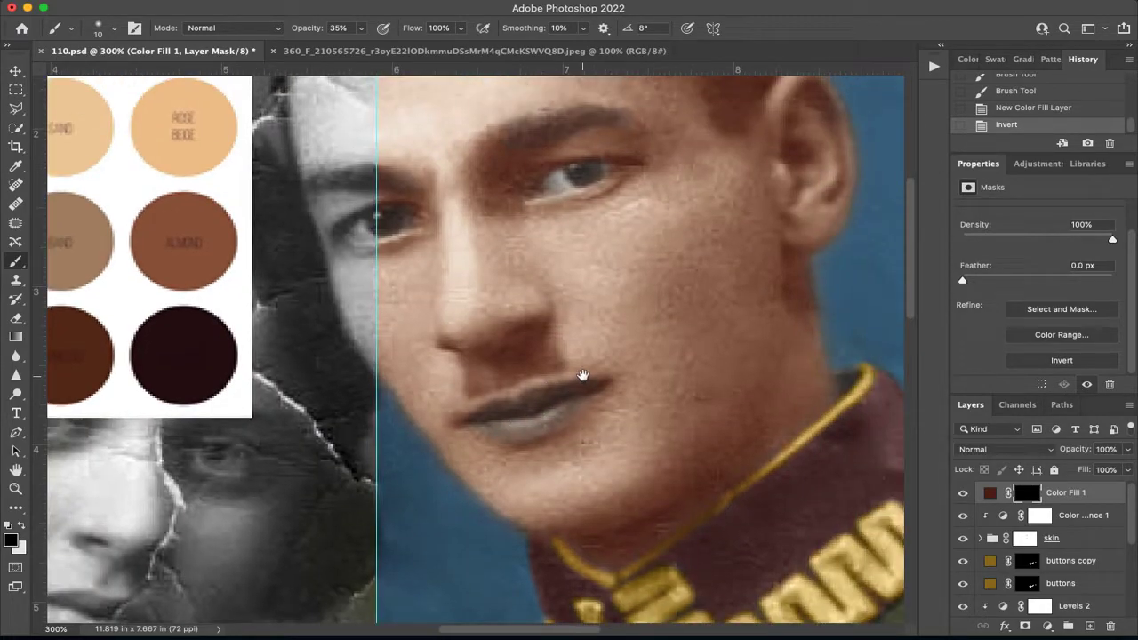
scroll(577, 360, "up", 2)
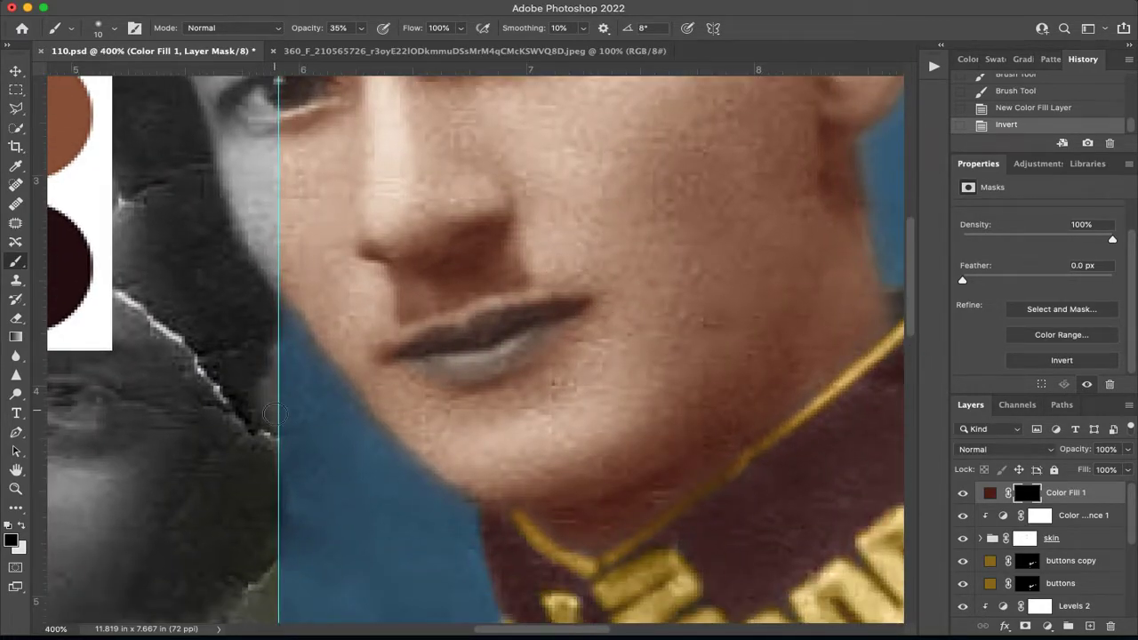
key("x")
mouse_move(514, 325)
left_mouse_down()
mouse_move(418, 349)
mouse_move(496, 348)
mouse_move(430, 368)
mouse_move(513, 348)
mouse_move(548, 310)
mouse_move(509, 344)
mouse_move(523, 349)
mouse_move(494, 362)
mouse_move(416, 364)
mouse_move(508, 357)
mouse_move(546, 320)
mouse_move(463, 366)
mouse_move(509, 350)
mouse_move(544, 317)
mouse_move(463, 343)
mouse_move(505, 316)
mouse_move(410, 356)
mouse_move(446, 371)
mouse_move(556, 329)
mouse_move(417, 362)
mouse_move(524, 336)
mouse_move(464, 354)
mouse_move(465, 368)
mouse_move(495, 363)
mouse_move(545, 326)
mouse_move(469, 341)
mouse_move(531, 311)
mouse_move(411, 356)
mouse_move(513, 355)
mouse_move(562, 316)
left_mouse_up()
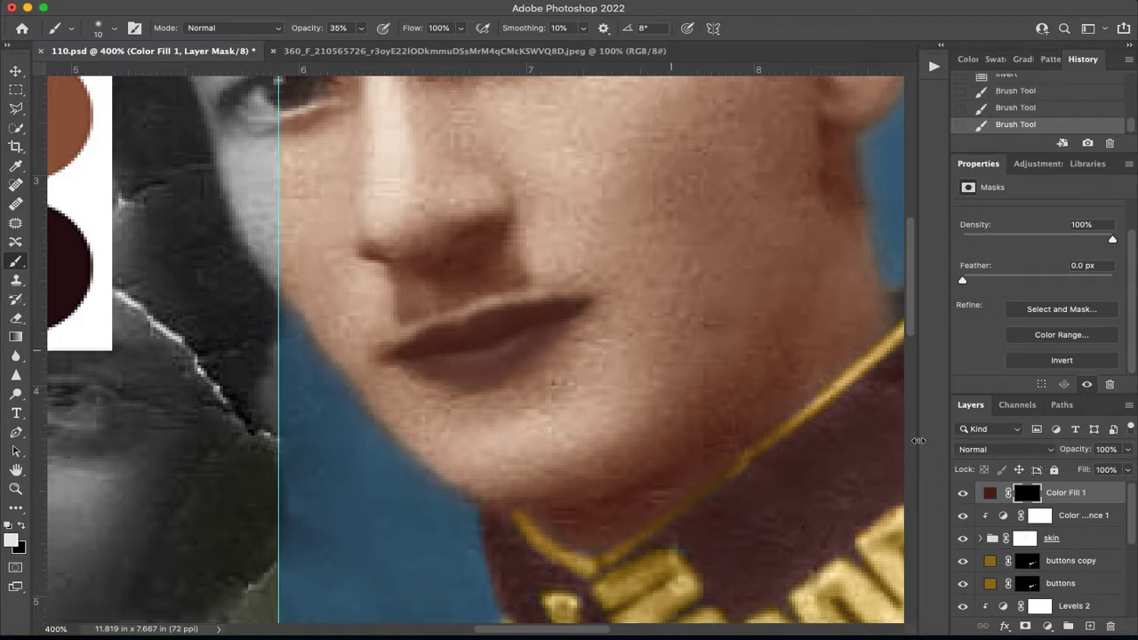
Change the lip fill's color to dark red #531414.
double_click(990, 493)
left_click_drag(914, 316, 916, 327)
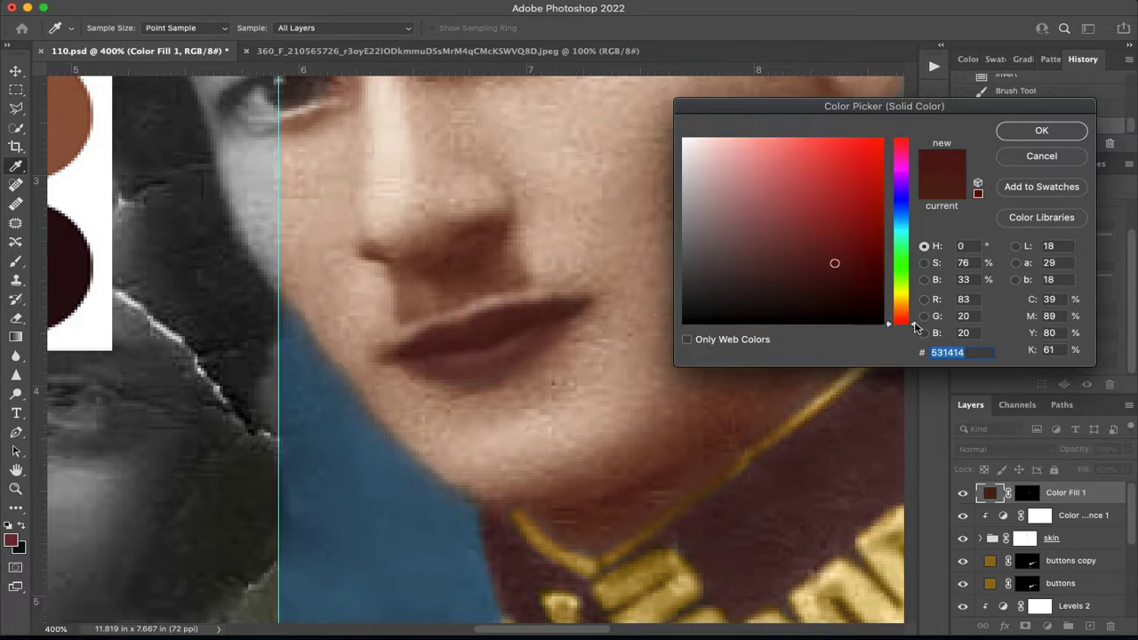
left_click(1041, 130)
Try the Vivid Light blend mode on the lip fill, and set it to Overlay instead.
left_click(1003, 449)
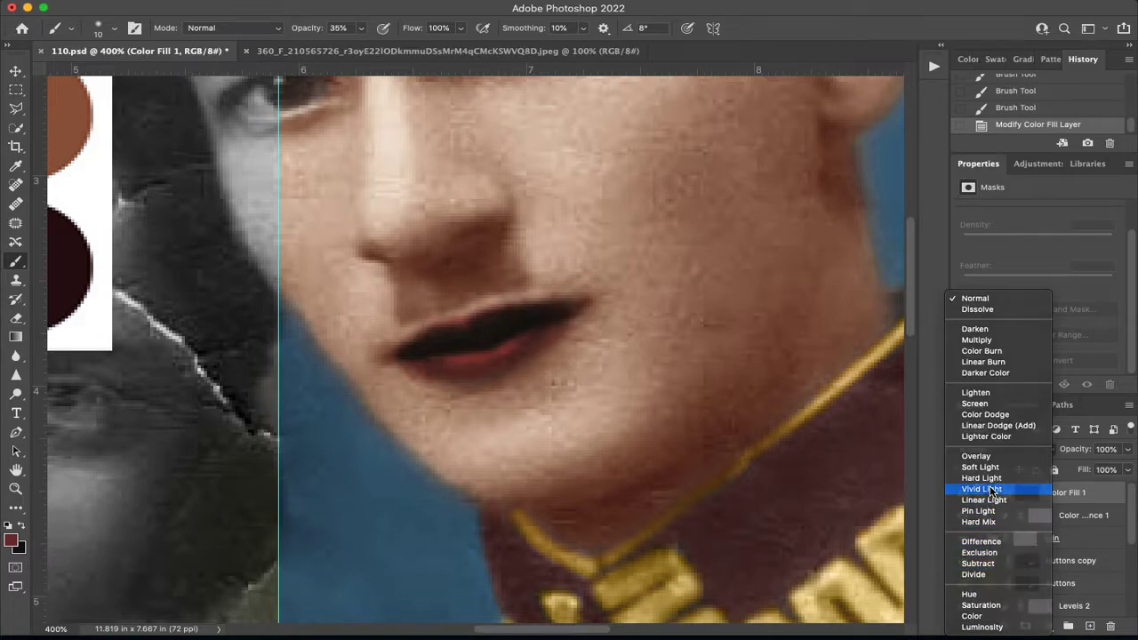
left_click(991, 492)
left_click(1003, 450)
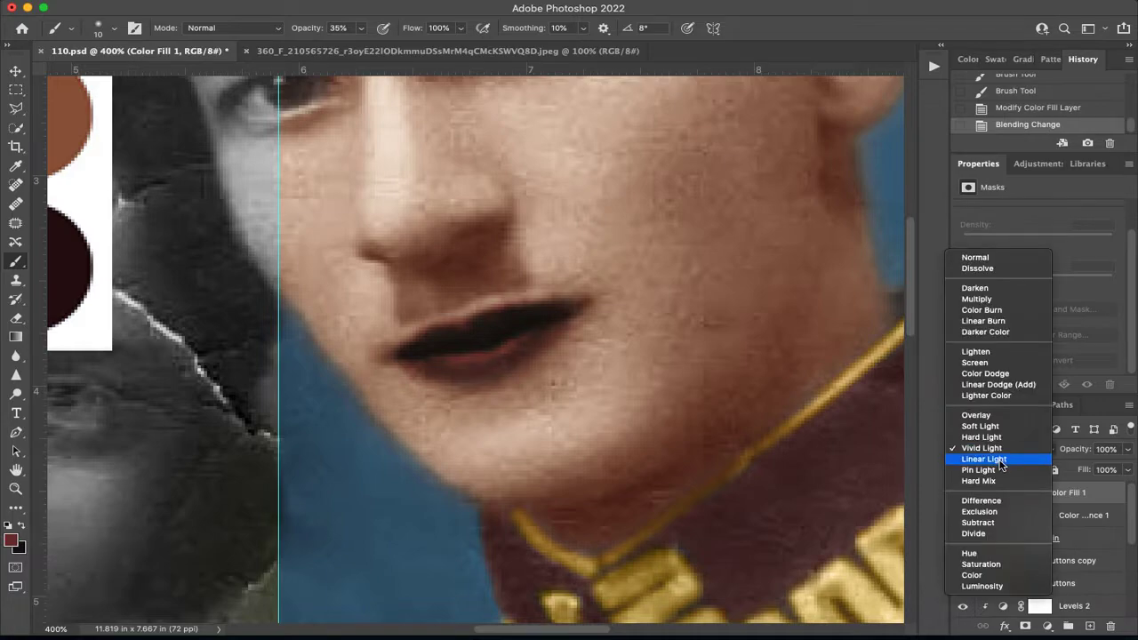
left_click(977, 415)
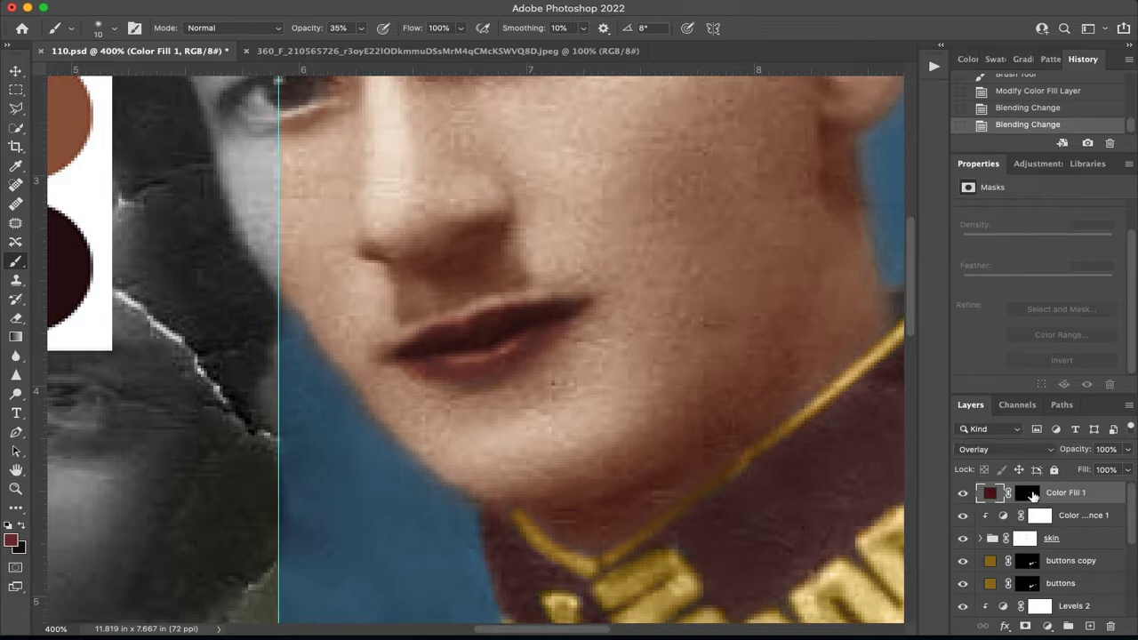
Trim the lip color below the lower lip with a 7 px black brush at 100% opacity, undoing the last stroke.
left_click(1029, 493)
key("d")
key("x")
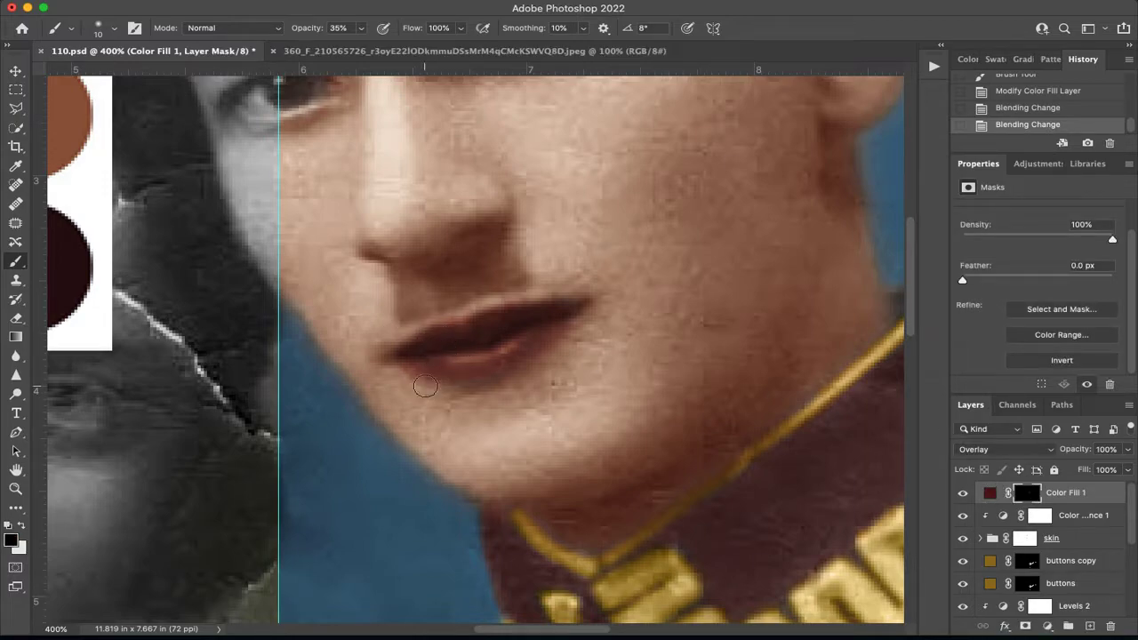
left_click(360, 28)
left_click_drag(359, 45, 410, 46)
left_click(542, 359)
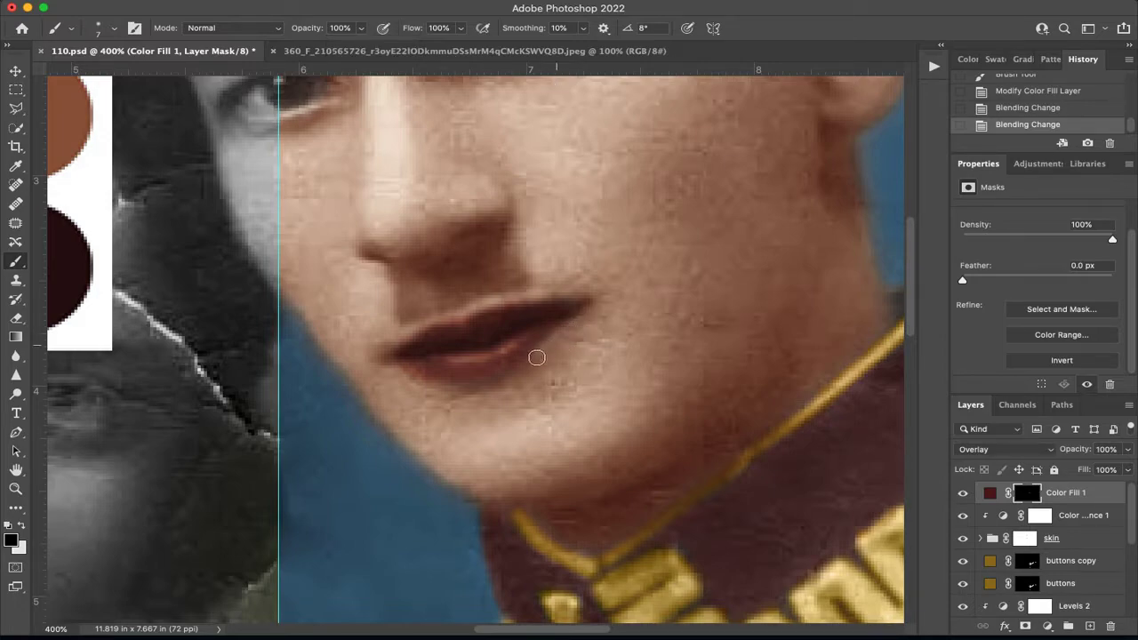
mouse_move(342, 356)
left_mouse_down()
mouse_move(466, 311)
mouse_move(406, 320)
mouse_move(404, 372)
mouse_move(352, 350)
mouse_move(421, 391)
left_mouse_up()
key("super+z")
Set the brush opacity to 30% and repaint the lip edges and corners in white on the fill's mask.
key("BackSpace")
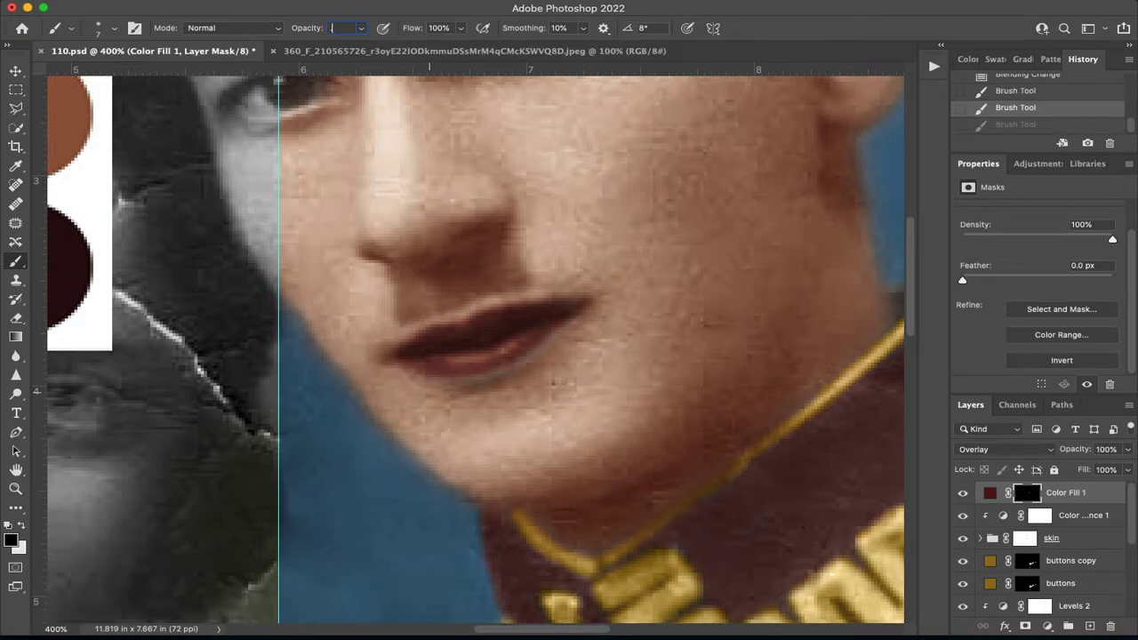
key("Return")
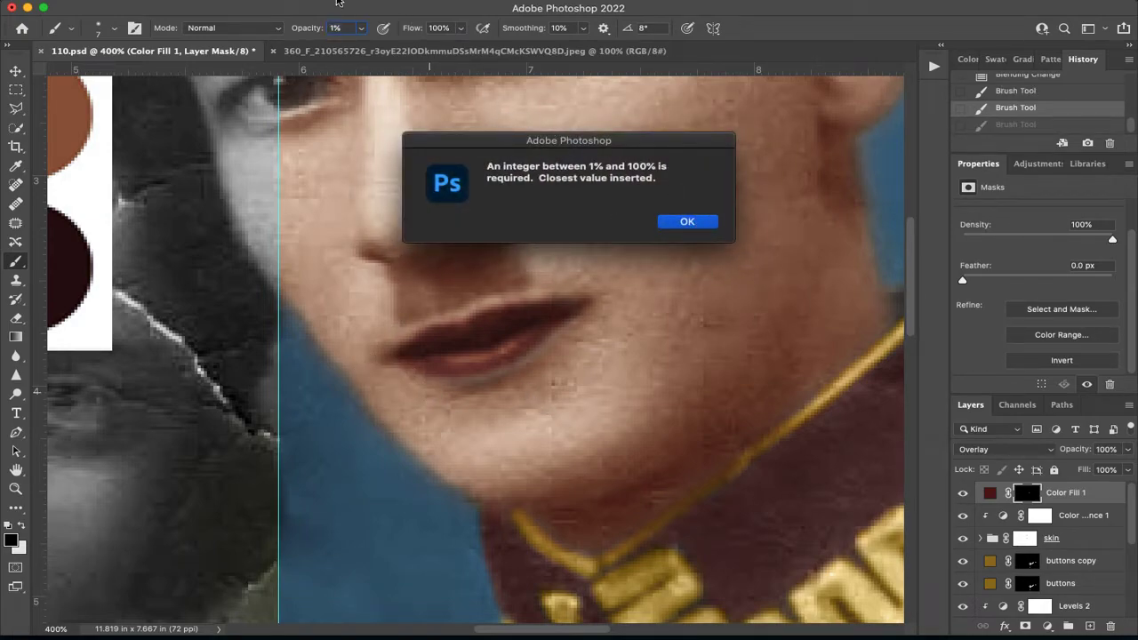
left_click(678, 223)
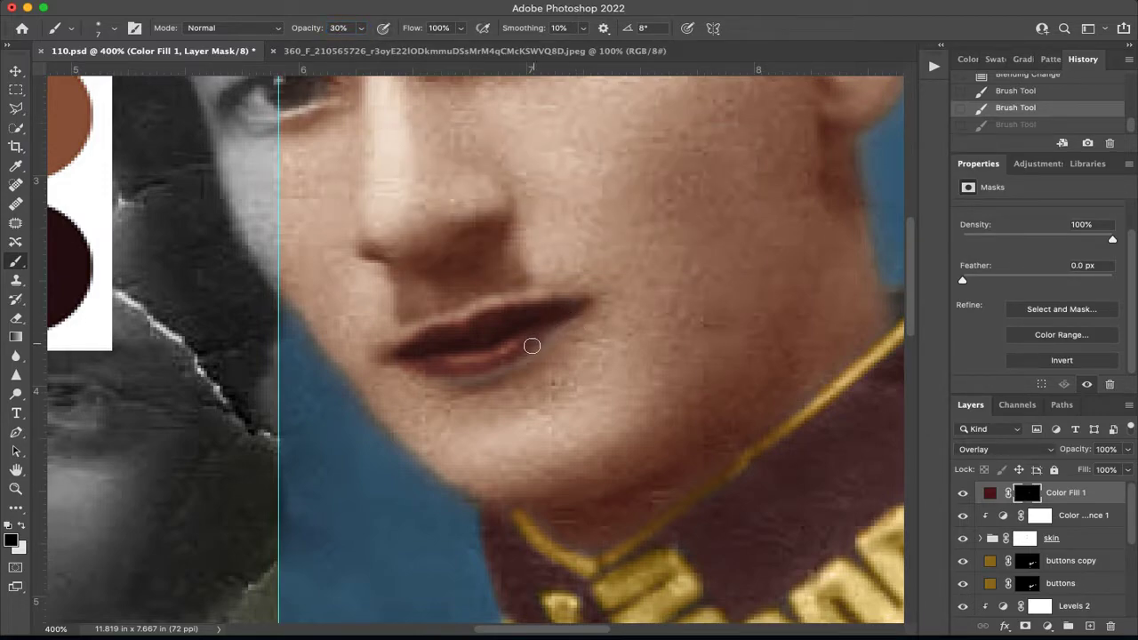
left_click_drag(480, 372, 474, 373)
key("super+z")
key("x")
mouse_move(561, 326)
left_mouse_down()
mouse_move(459, 376)
mouse_move(424, 374)
left_mouse_up()
left_click_drag(548, 343, 574, 311)
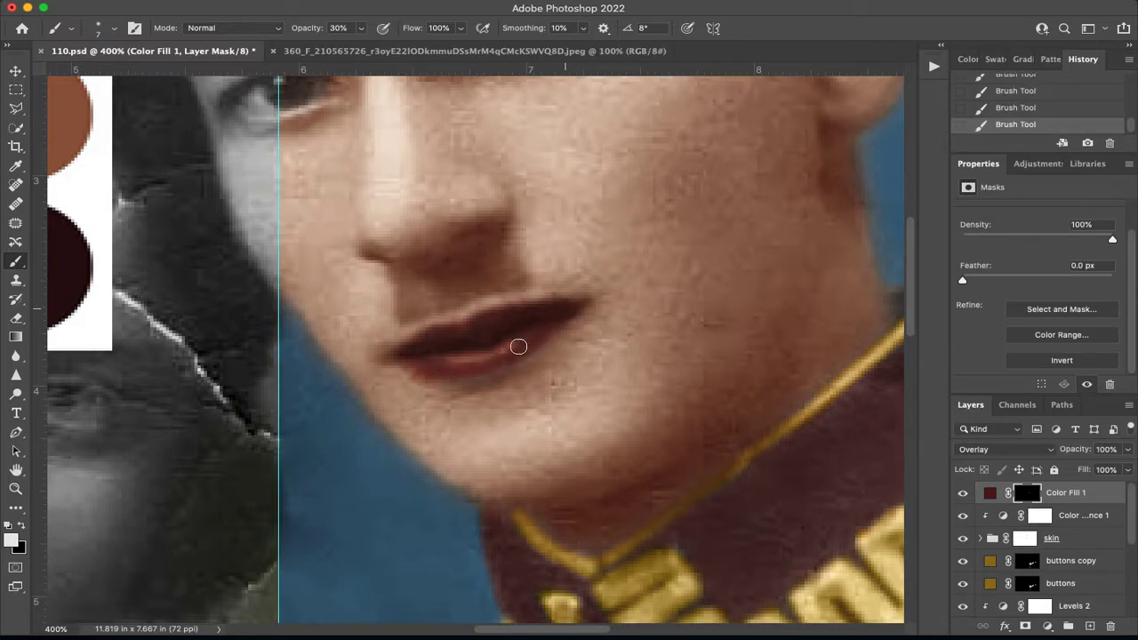
mouse_move(412, 367)
left_mouse_down()
mouse_move(406, 353)
mouse_move(430, 341)
left_mouse_up()
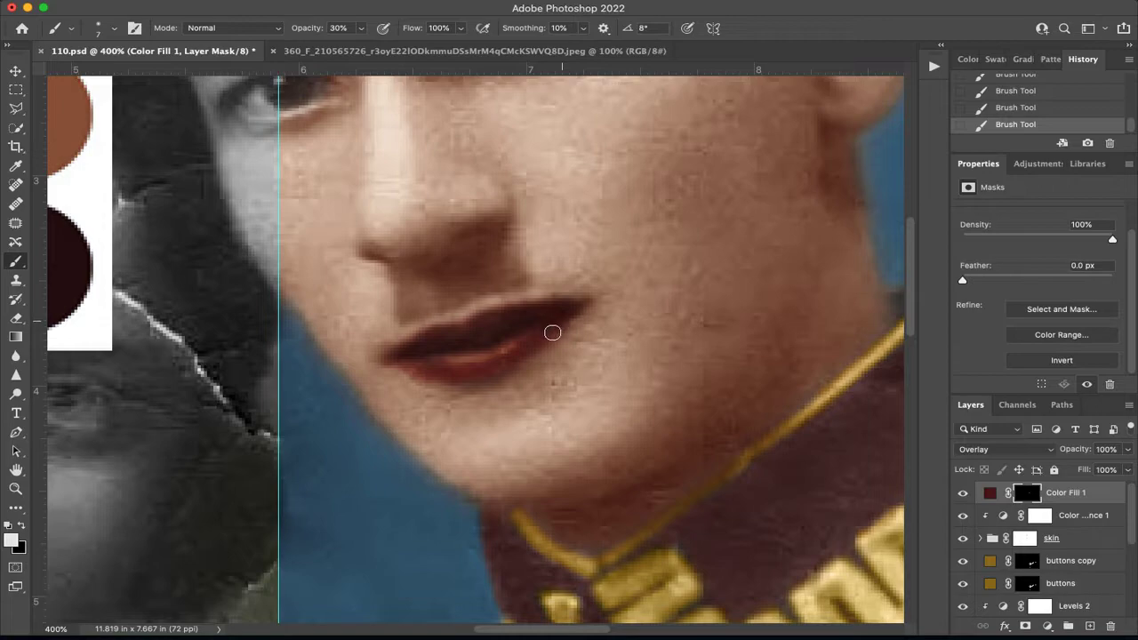
Soften the lip color on the mask in black, enlarging the brush to 30 px for a stroke across the whole mouth.
key("x")
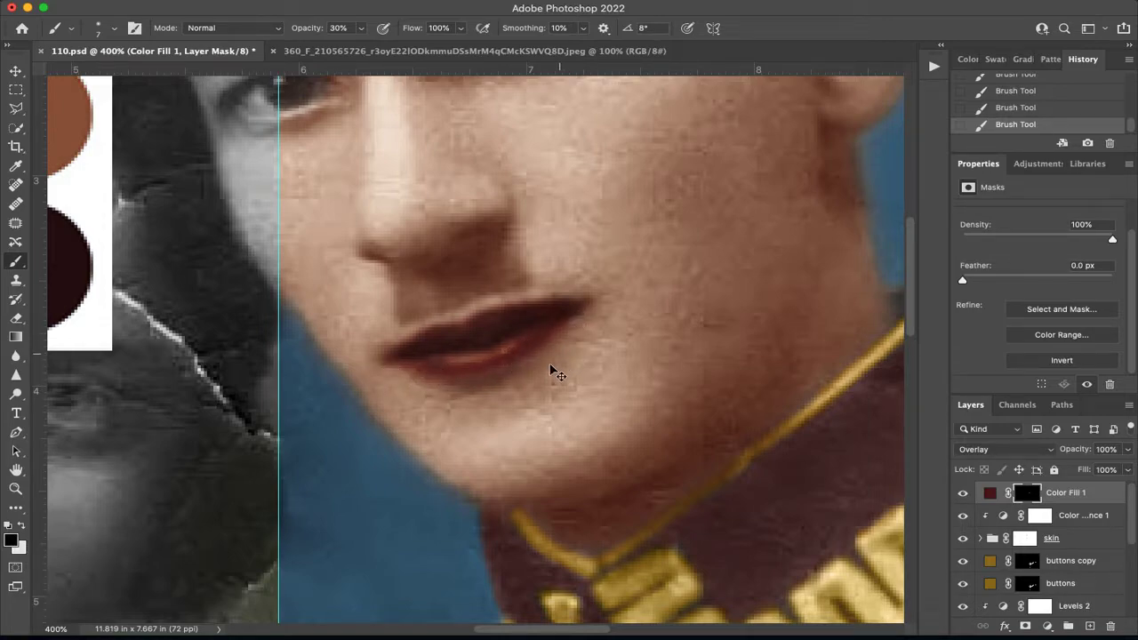
key("super+z")
left_click_drag(379, 363, 520, 344)
key("bracketright")
key("bracketright")
key("bracketright")
key("bracketright")
key("bracketright")
key("bracketright")
key("bracketright")
mouse_move(594, 306)
left_mouse_down()
mouse_move(464, 329)
mouse_move(384, 379)
left_mouse_up()
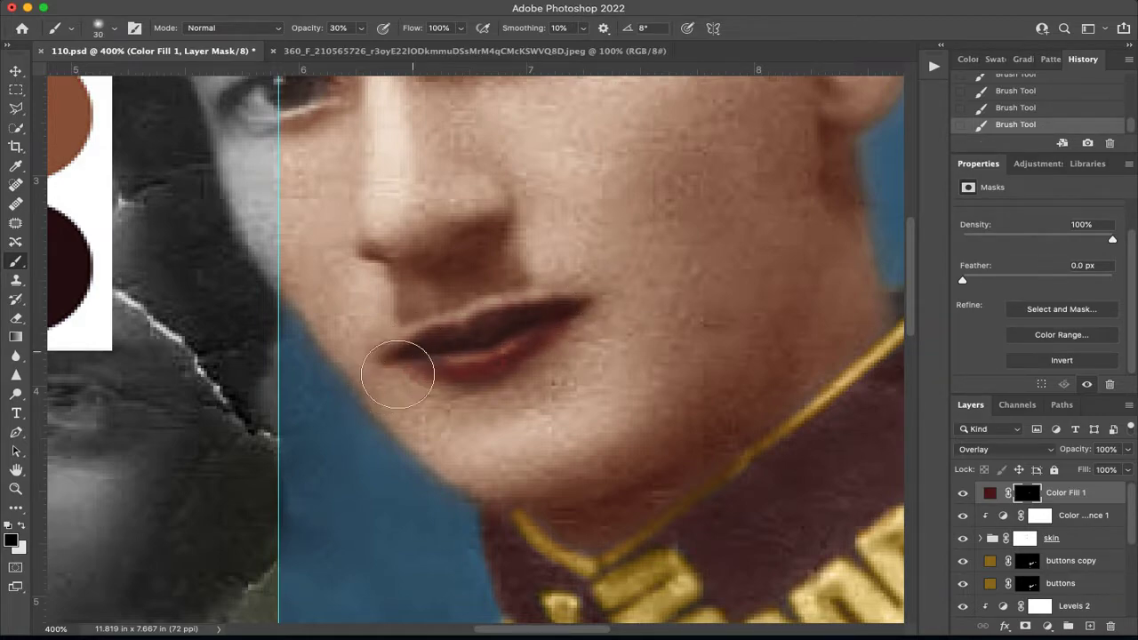
Lower the brush opacity to 20% and paint more color into the lips in white with a smaller brush.
mouse_move(729, 254)
left_mouse_down()
mouse_move(729, 389)
mouse_move(724, 356)
left_mouse_up()
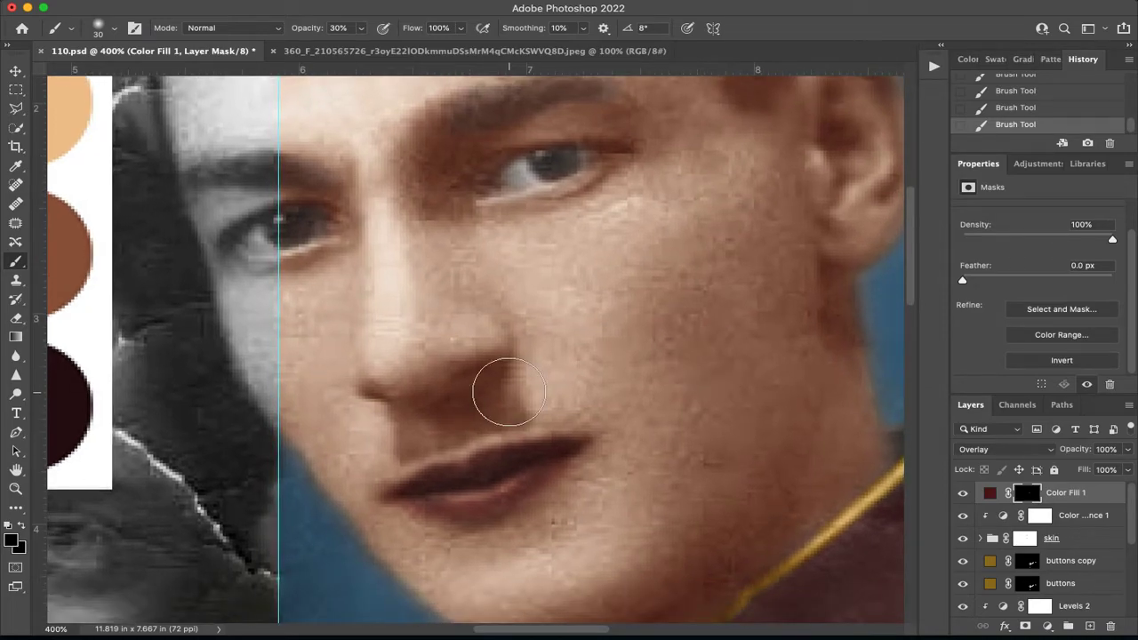
key("x")
key("2")
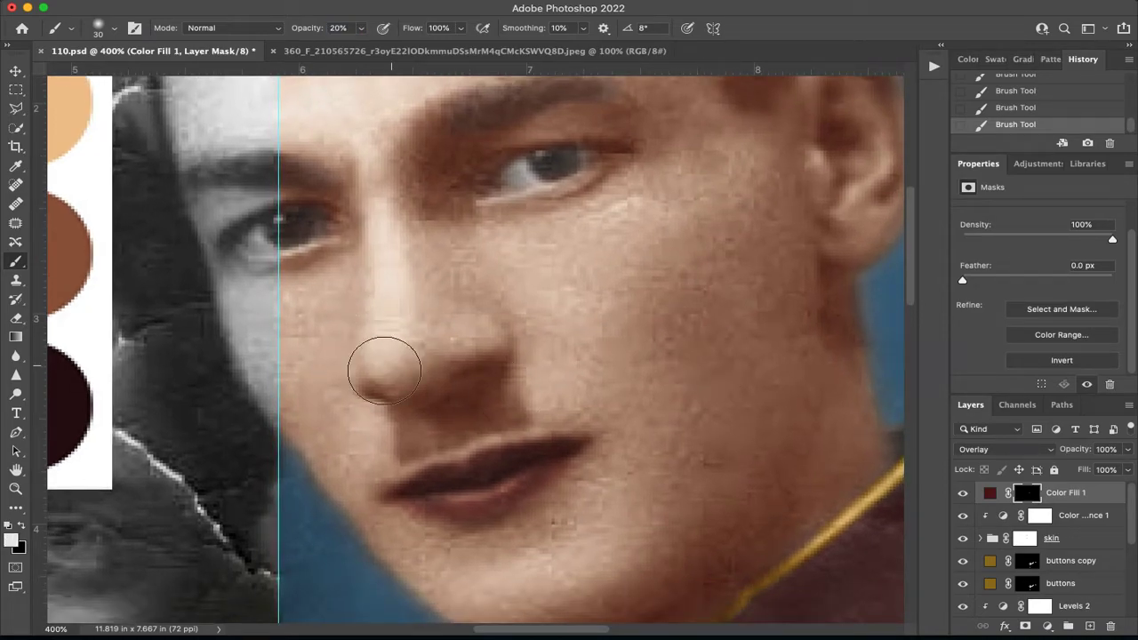
key("bracketleft")
key("bracketleft")
mouse_move(482, 478)
left_mouse_down()
mouse_move(436, 482)
mouse_move(449, 505)
mouse_move(472, 500)
mouse_move(454, 491)
mouse_move(521, 482)
mouse_move(433, 494)
mouse_move(515, 466)
mouse_move(418, 492)
left_mouse_up()
Enlarge the brush to 45 px and paint a soft blush on the man's cheeks in the fill's mask.
key("bracketright")
key("bracketright")
key("bracketright")
key("bracketright")
mouse_move(652, 291)
left_mouse_down()
mouse_move(659, 337)
mouse_move(681, 382)
left_mouse_up()
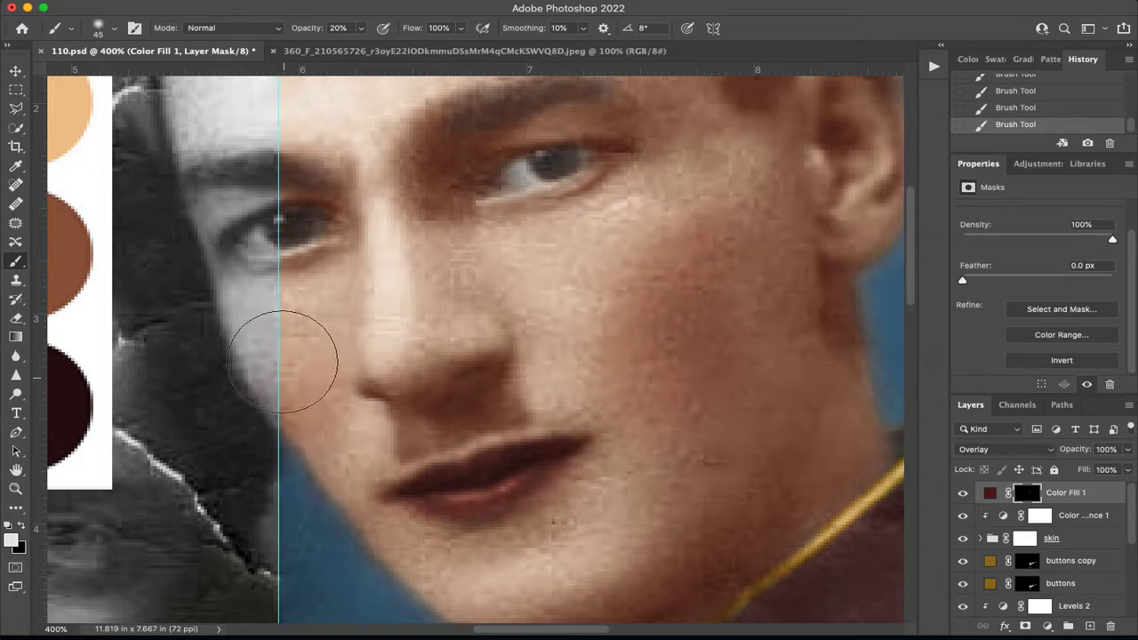
mouse_move(648, 279)
left_mouse_down()
mouse_move(651, 338)
mouse_move(685, 342)
mouse_move(655, 228)
left_mouse_up()
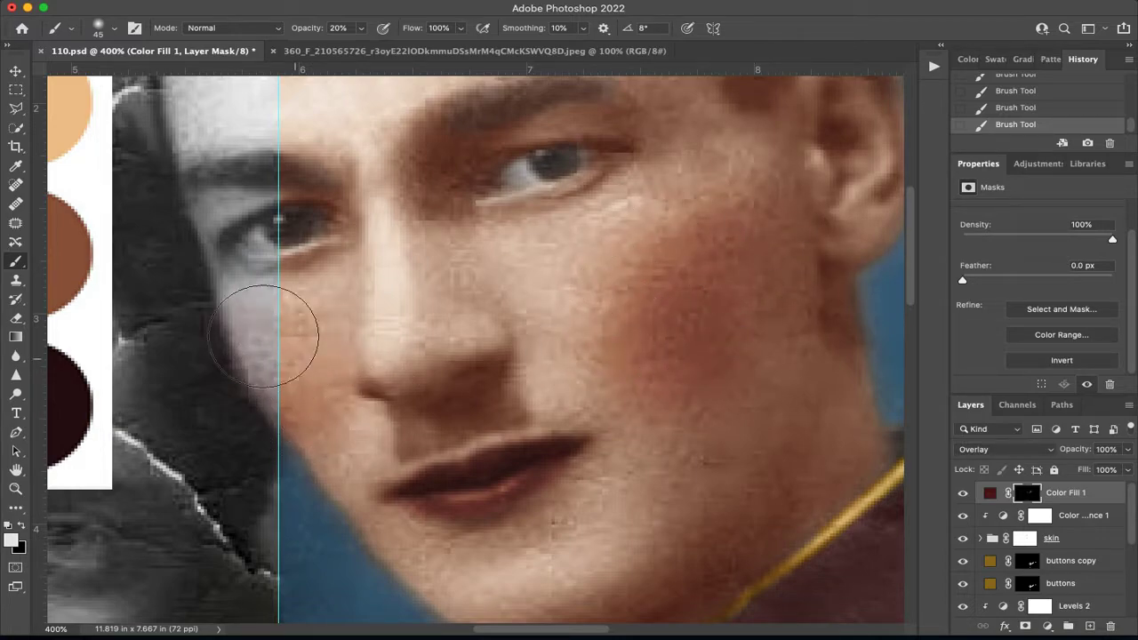
Paint black on the skin group's mask to remove the skin tint from the man's hair, then reduce the brush to 25 px and restore white as foreground.
key("x")
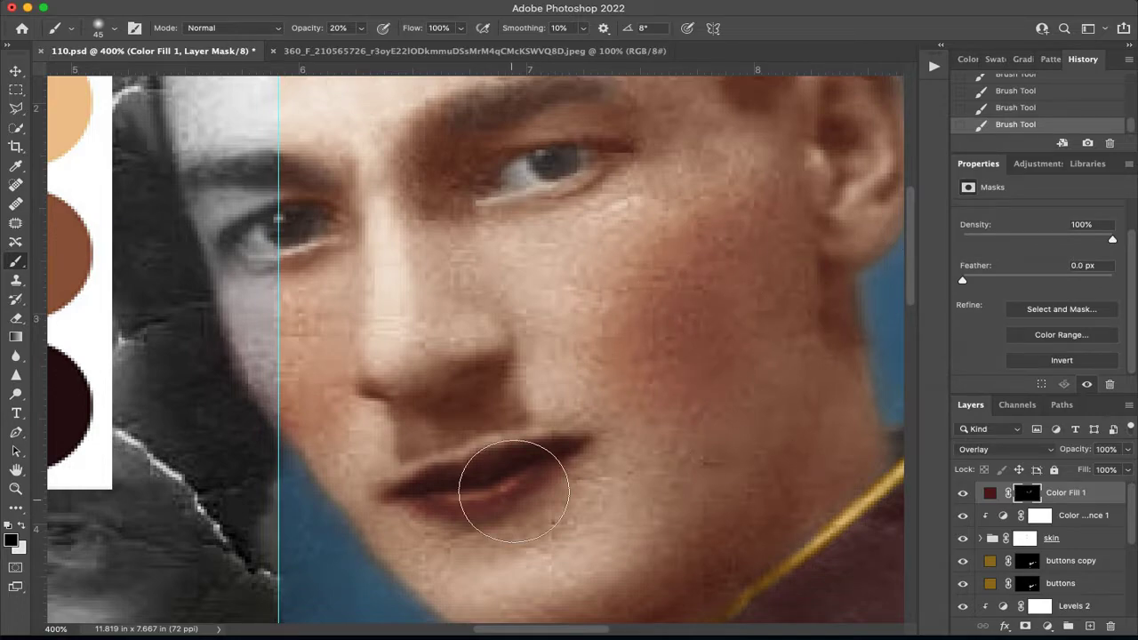
key("ctrl+0")
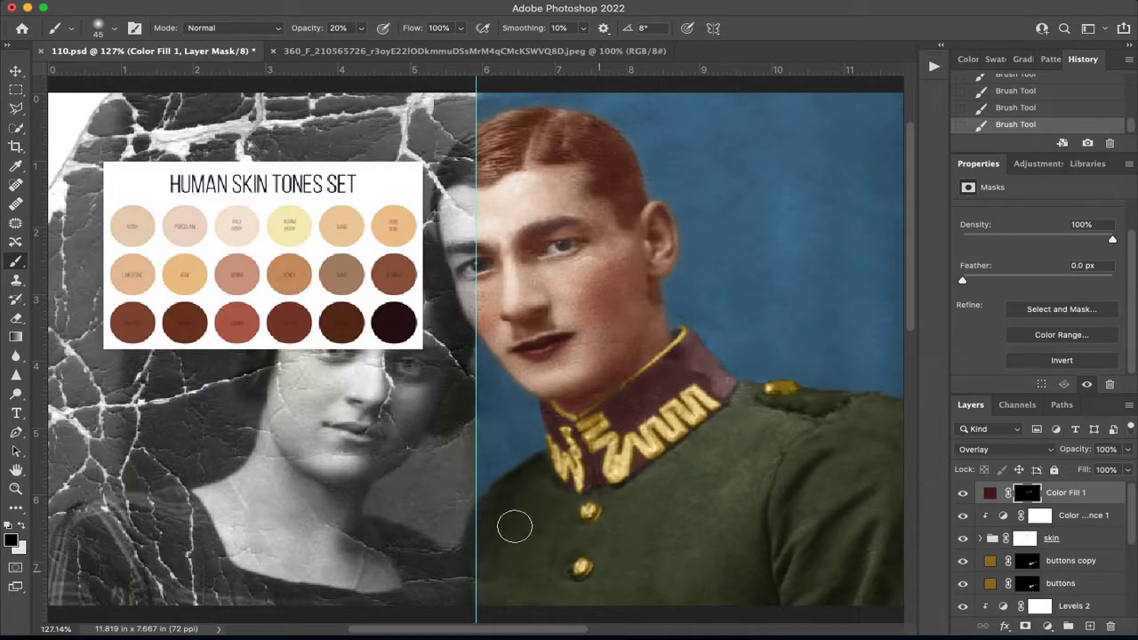
left_click(1023, 541)
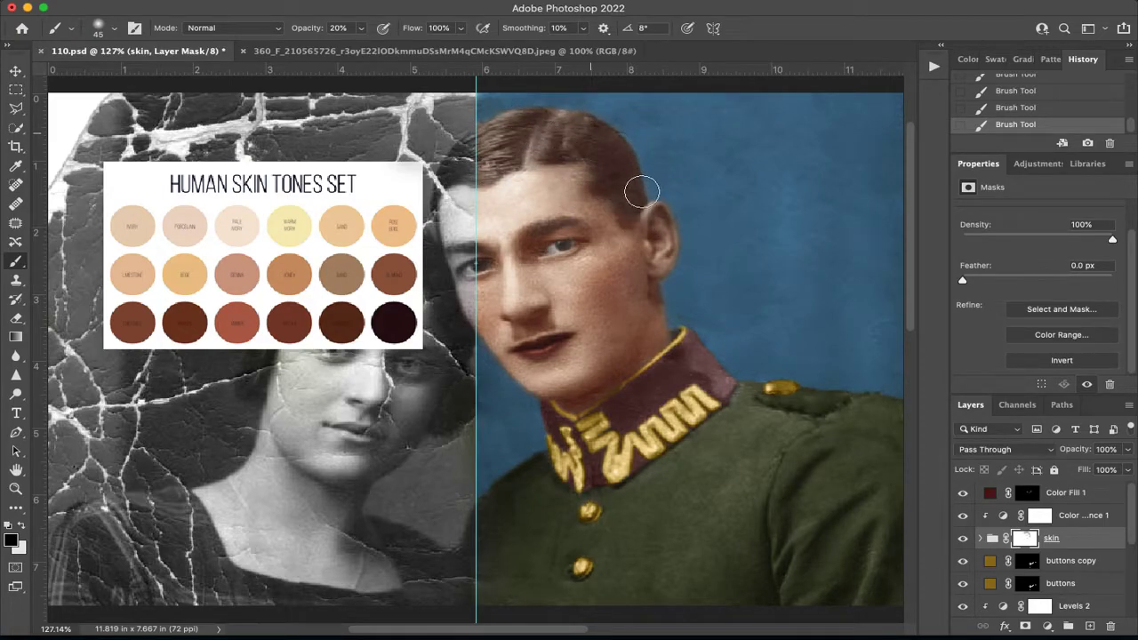
key("bracketleft")
key("bracketleft")
key("x")
Add a solid dark brown fill layer (hue 27°) above Color Fill 1 and name it hair.
left_click(1081, 497)
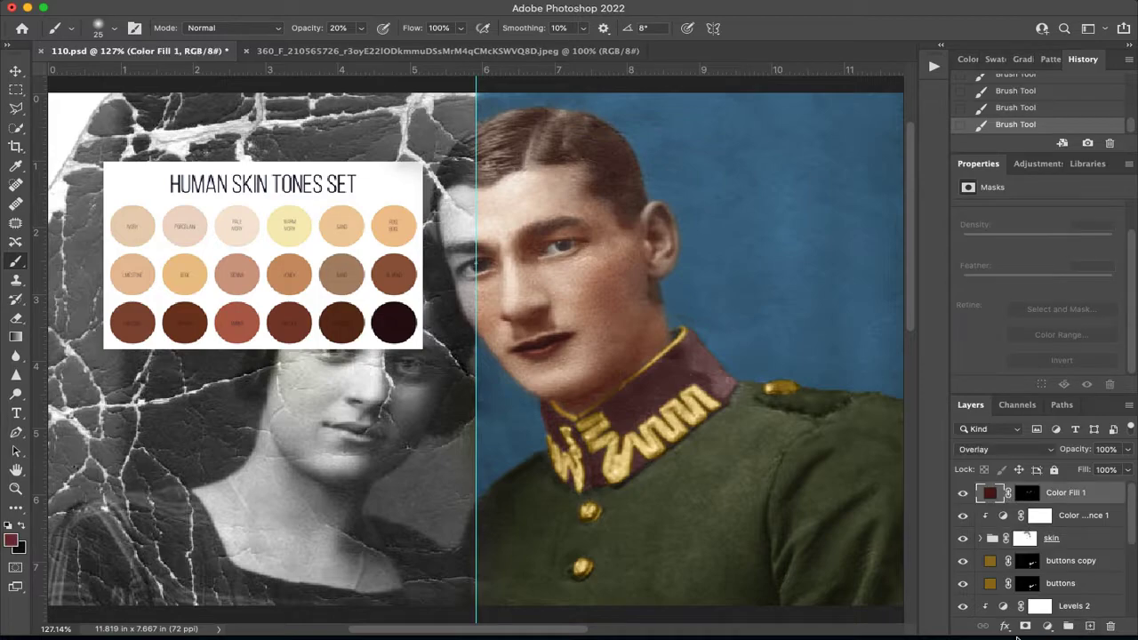
left_click(1047, 627)
left_click(1049, 348)
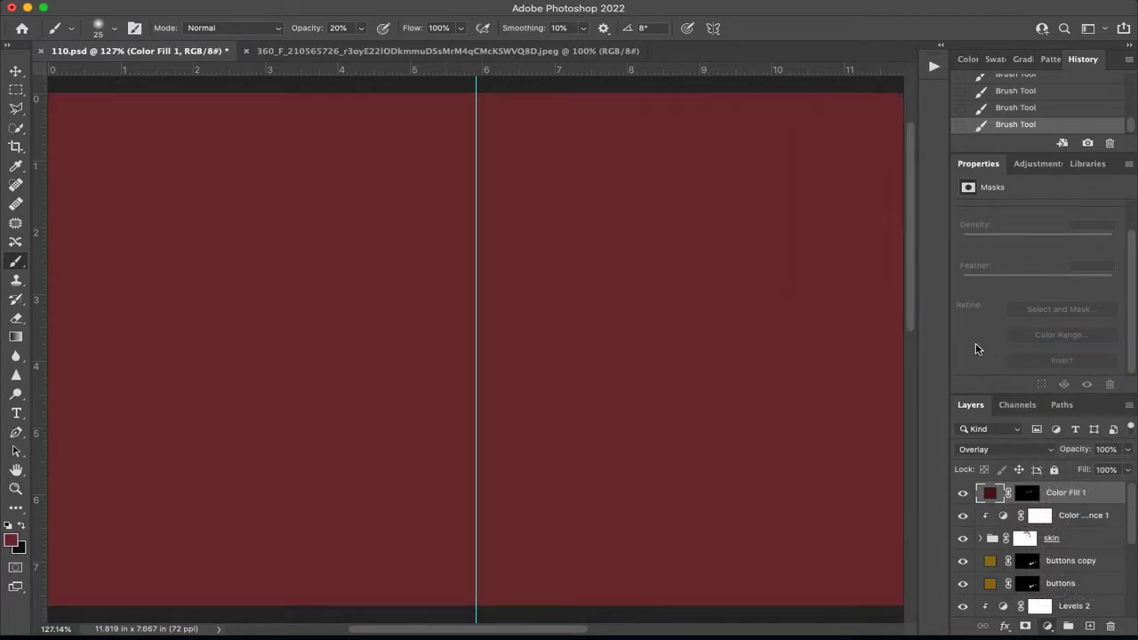
left_click_drag(907, 147, 906, 309)
left_click(863, 265)
left_click_drag(863, 264, 870, 267)
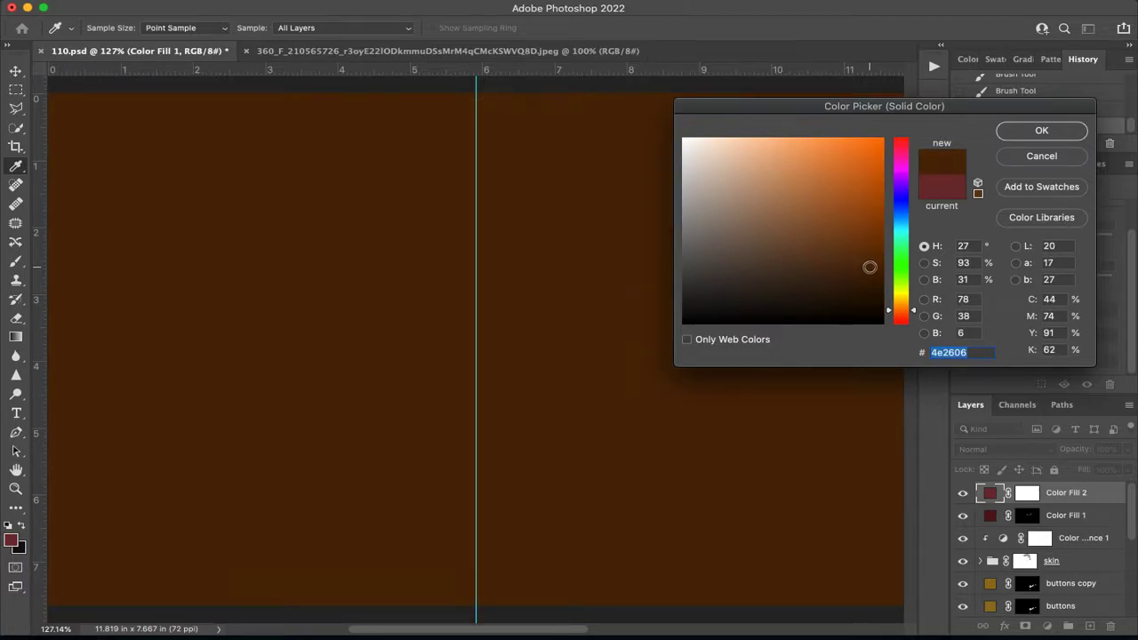
left_click(860, 281)
left_click(1053, 132)
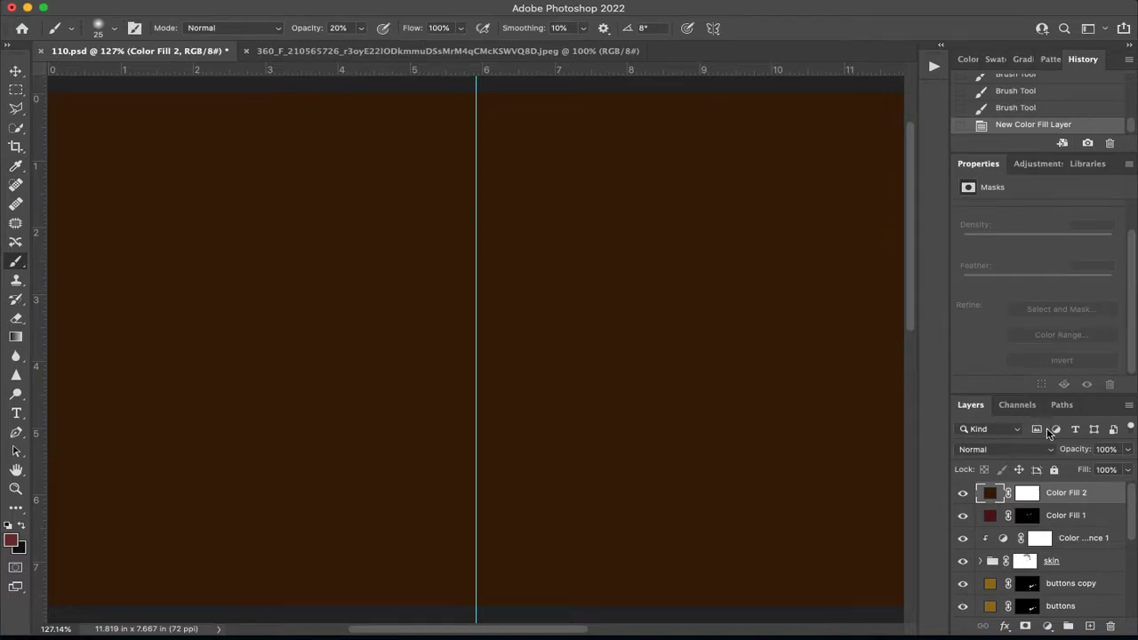
type("hair")
key("Return")
Set the hair fill's blending mode to Soft Light and invert its mask to black.
left_click(1024, 451)
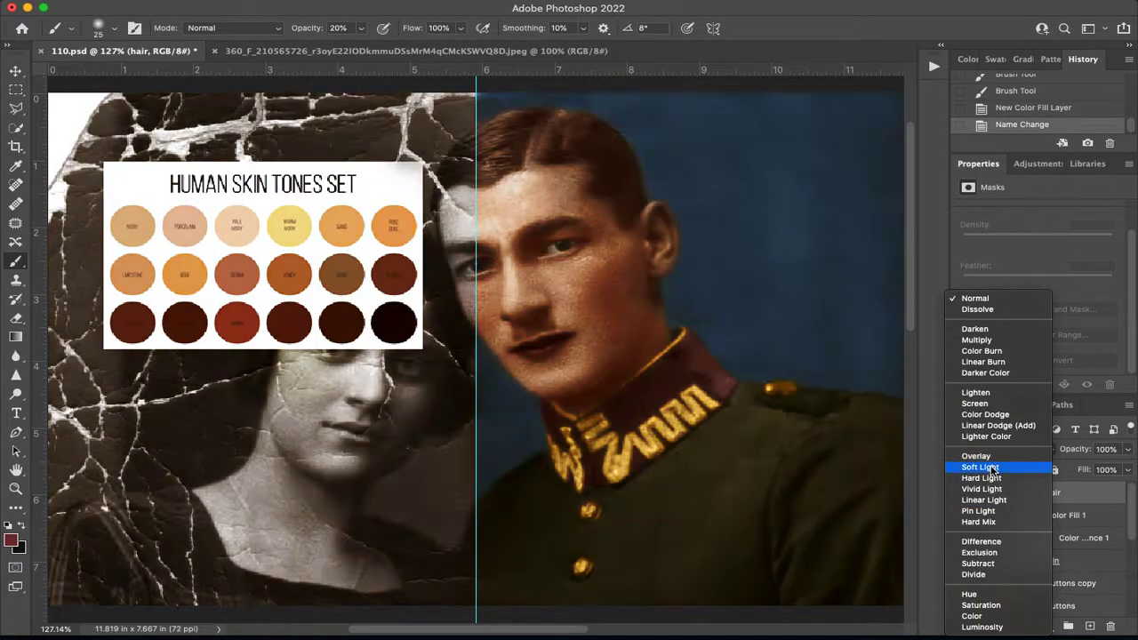
left_click(992, 469)
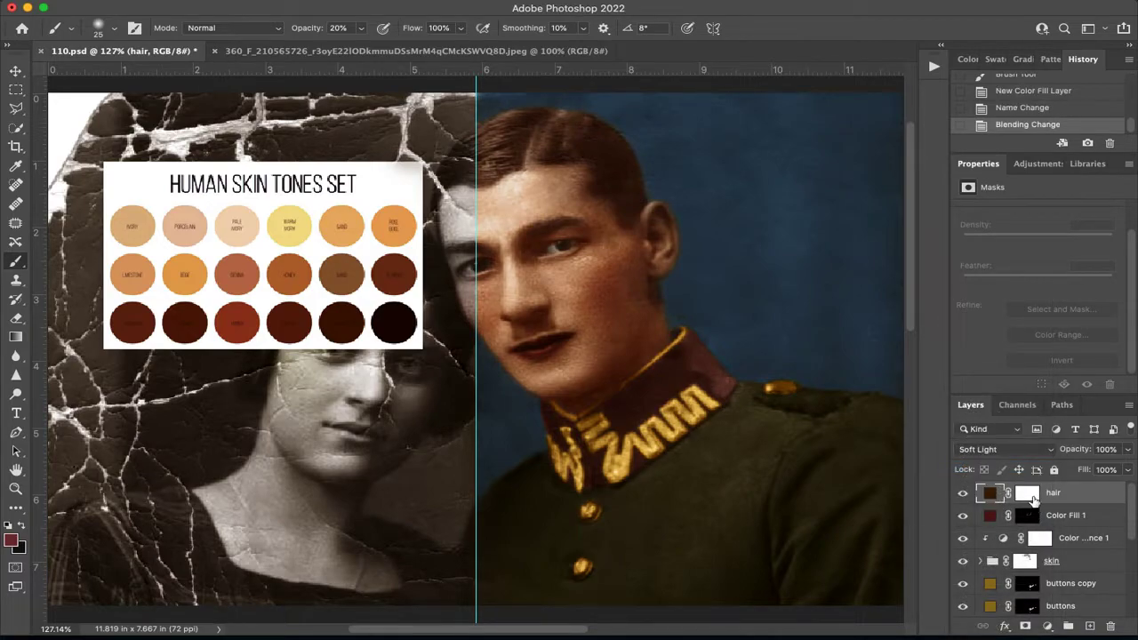
left_click(1029, 495)
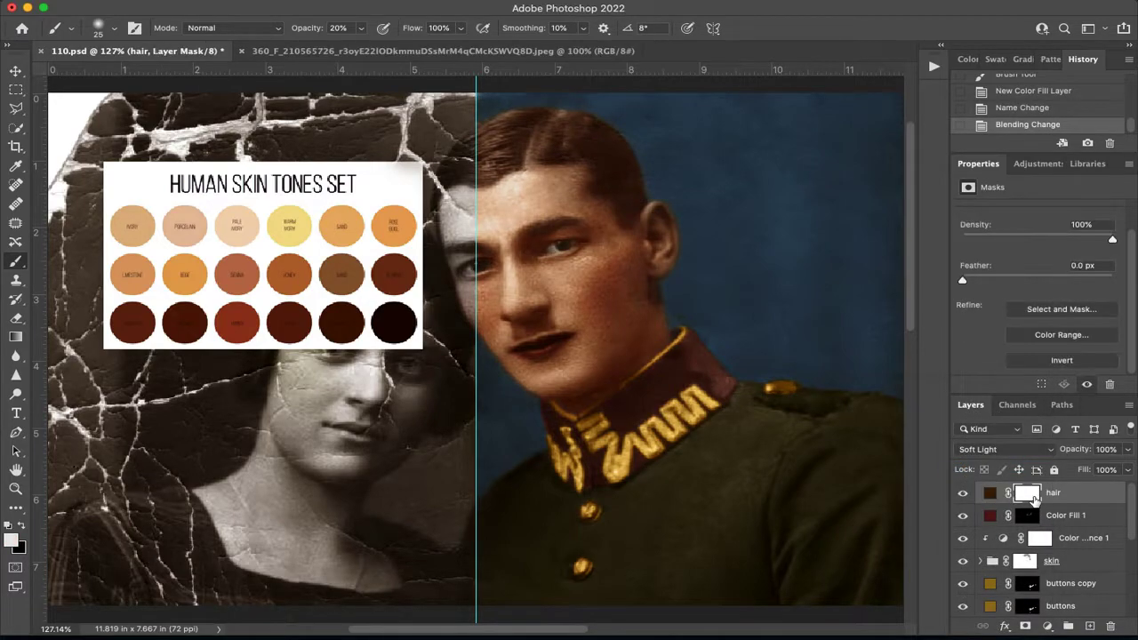
left_click(1062, 360)
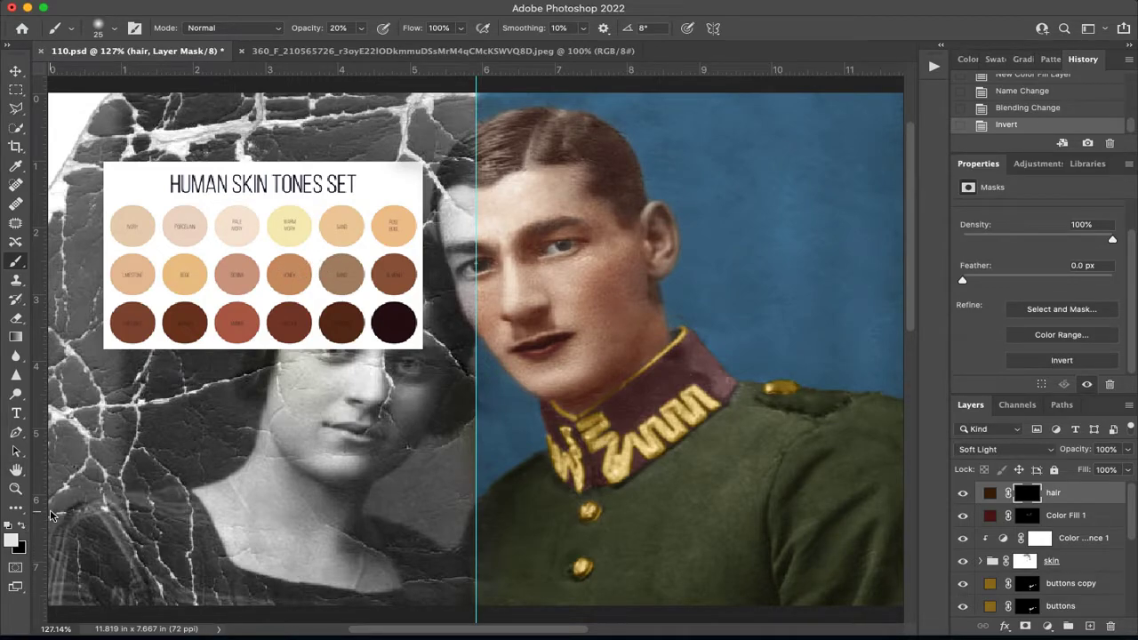
Select the colorized half of the photo up to the vertical guide with the Rectangular Marquee tool.
key("super+1")
key("m")
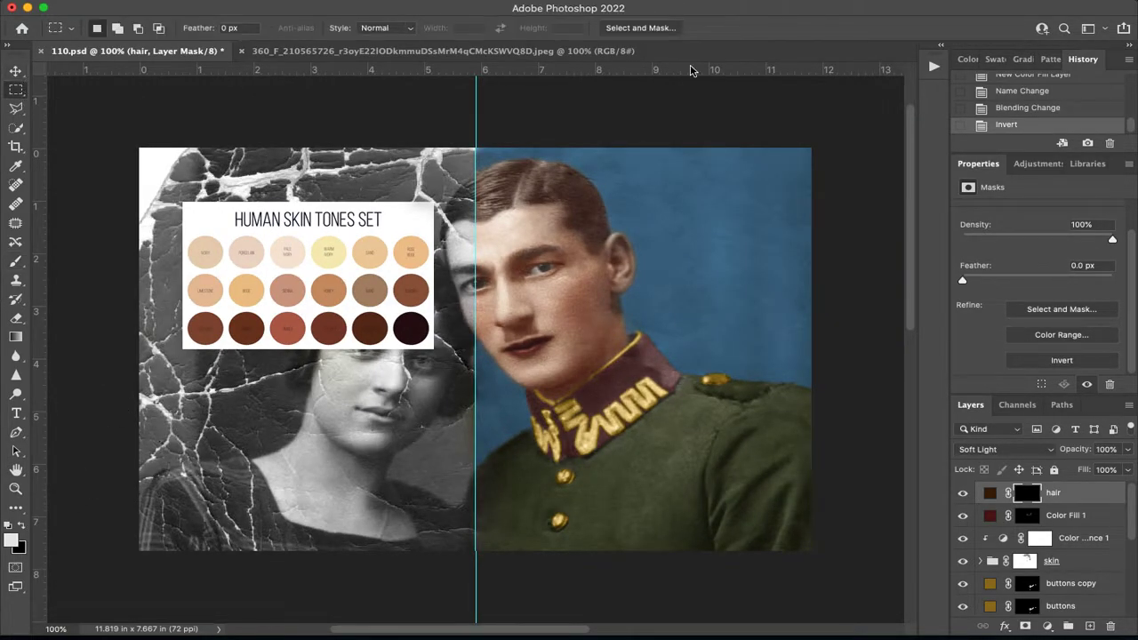
left_click_drag(840, 131, 527, 550)
left_click_drag(814, 146, 503, 532)
left_click_drag(478, 560, 478, 561)
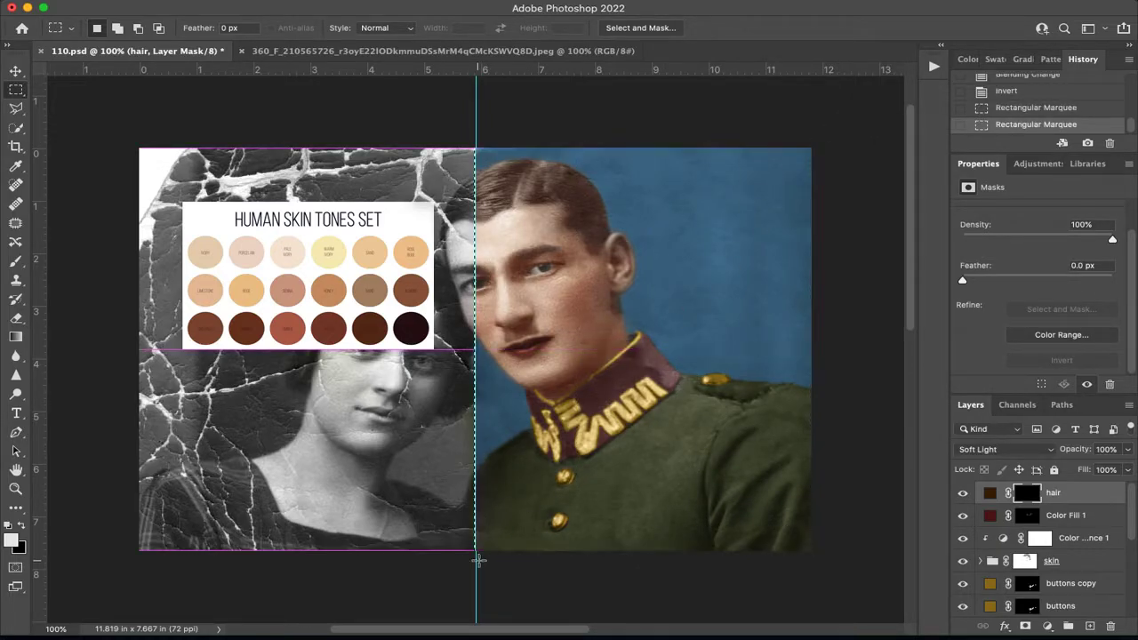
Paint the man's hair in white on the hair fill's mask with a 15 px brush at 56% opacity.
key("super+plus")
key("super+plus")
left_click_drag(656, 240, 593, 541)
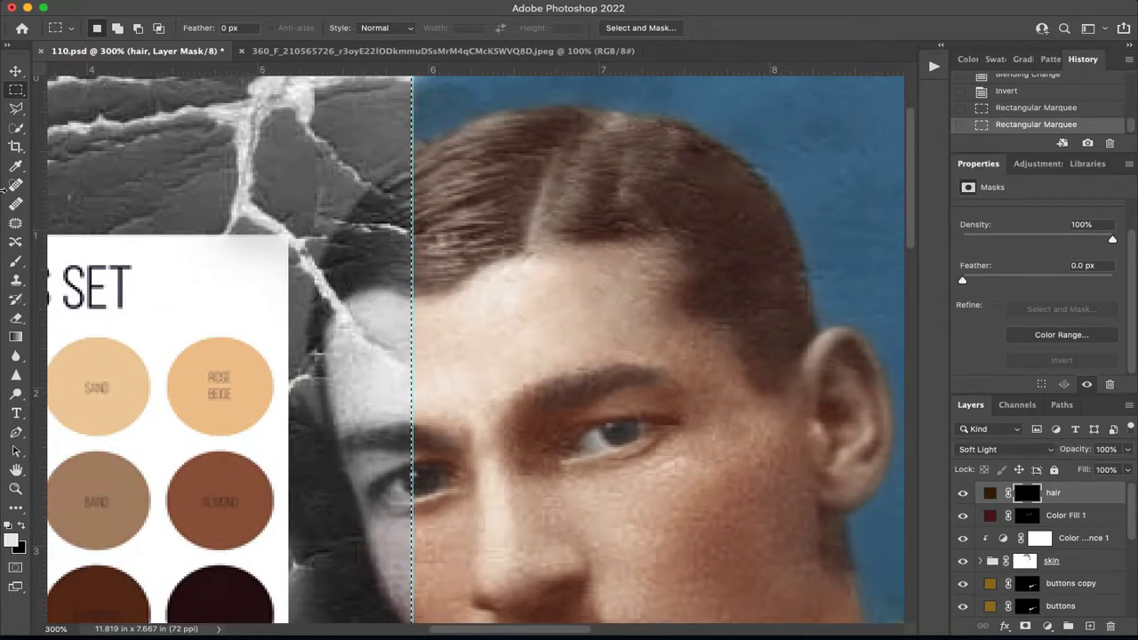
left_click(16, 260)
left_click(362, 28)
left_click(387, 45)
mouse_move(686, 174)
left_mouse_down()
mouse_move(522, 156)
mouse_move(483, 139)
mouse_move(457, 177)
mouse_move(507, 168)
mouse_move(507, 223)
mouse_move(436, 267)
mouse_move(587, 227)
mouse_move(604, 178)
mouse_move(569, 133)
mouse_move(482, 125)
mouse_move(438, 194)
mouse_move(429, 251)
mouse_move(581, 121)
mouse_move(640, 168)
mouse_move(624, 216)
mouse_move(709, 226)
mouse_move(714, 308)
mouse_move(771, 371)
mouse_move(795, 323)
mouse_move(785, 257)
mouse_move(755, 190)
mouse_move(681, 150)
mouse_move(675, 173)
mouse_move(635, 152)
mouse_move(745, 248)
mouse_move(569, 202)
left_mouse_up()
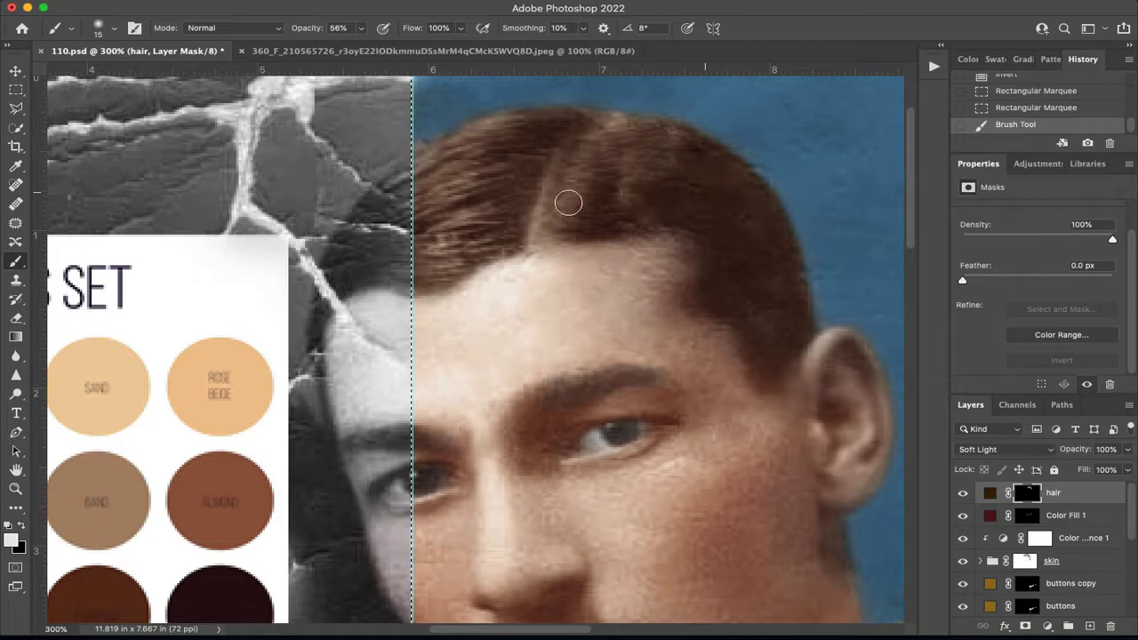
mouse_move(522, 141)
left_mouse_down()
mouse_move(440, 156)
mouse_move(451, 153)
mouse_move(453, 181)
mouse_move(482, 205)
mouse_move(450, 262)
left_mouse_up()
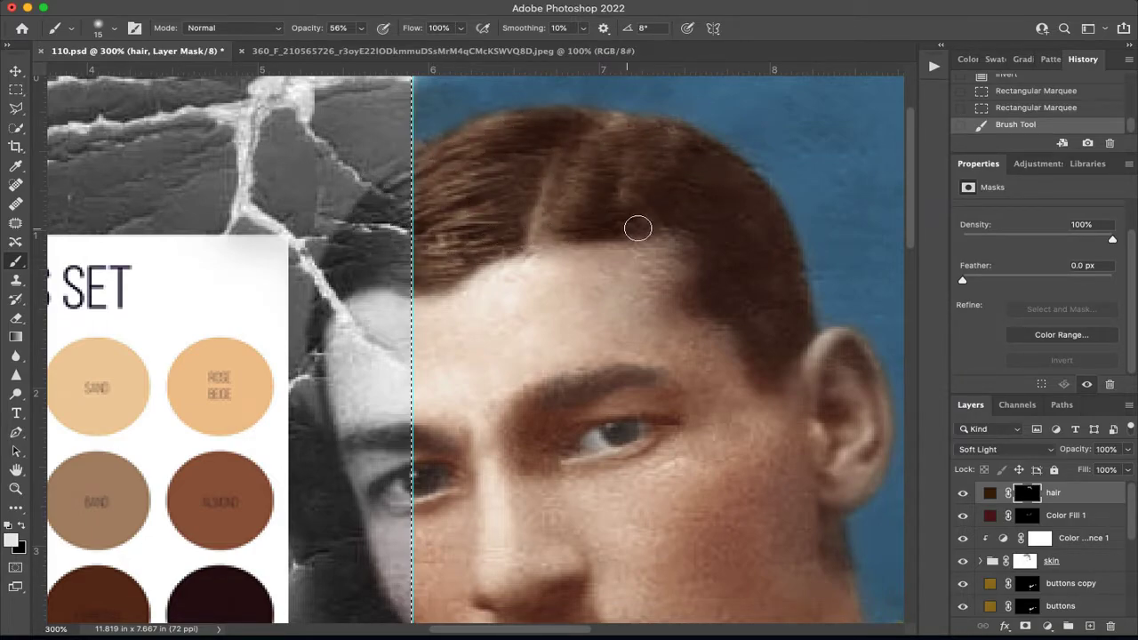
left_click_drag(671, 342, 475, 216)
Refine the sideburn edge on the hair mask with a 7 px brush and soften the hair parting in black at 20% opacity.
mouse_move(642, 405)
left_mouse_down()
mouse_move(619, 419)
mouse_move(620, 389)
mouse_move(635, 375)
left_mouse_up()
key("bracketleft")
key("bracketleft")
key("bracketleft")
left_click_drag(650, 435, 611, 367)
scroll(396, 269, "up", 5)
scroll(396, 268, "left", 4)
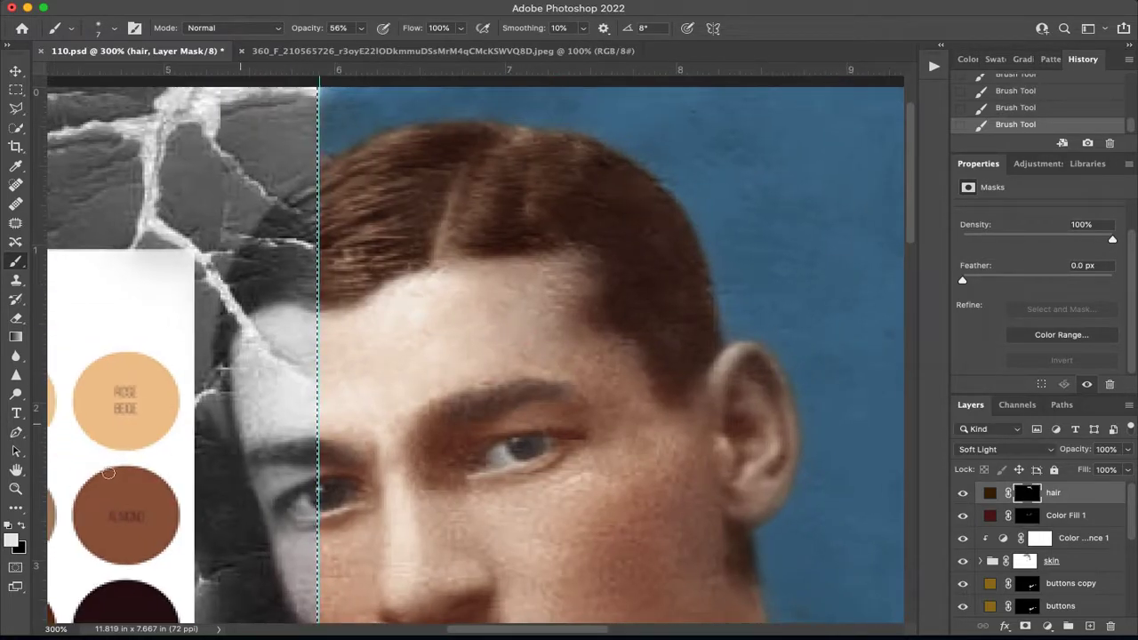
key("2")
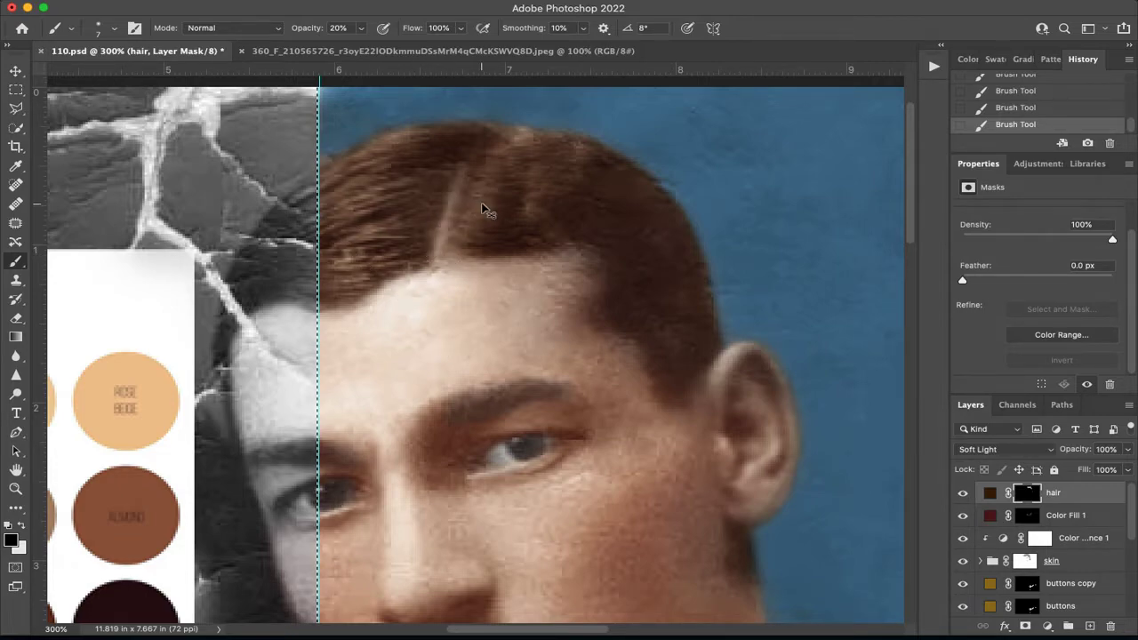
key("super+0")
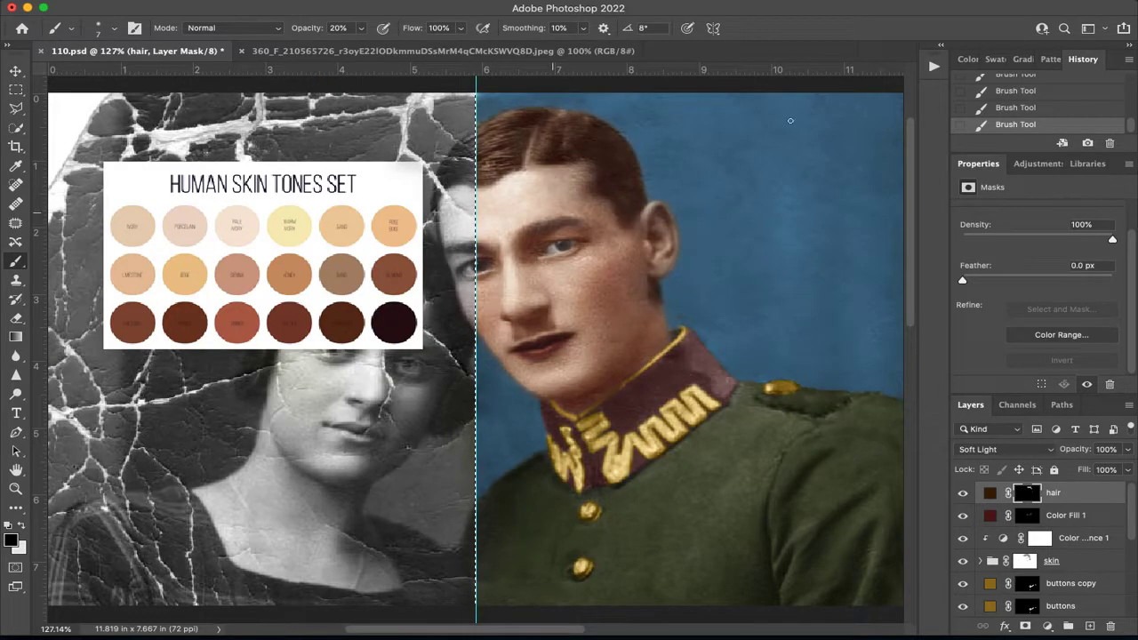
Change the hair fill's color to a darker, slightly redder brown with hue 21°.
double_click(990, 492)
left_click(861, 290)
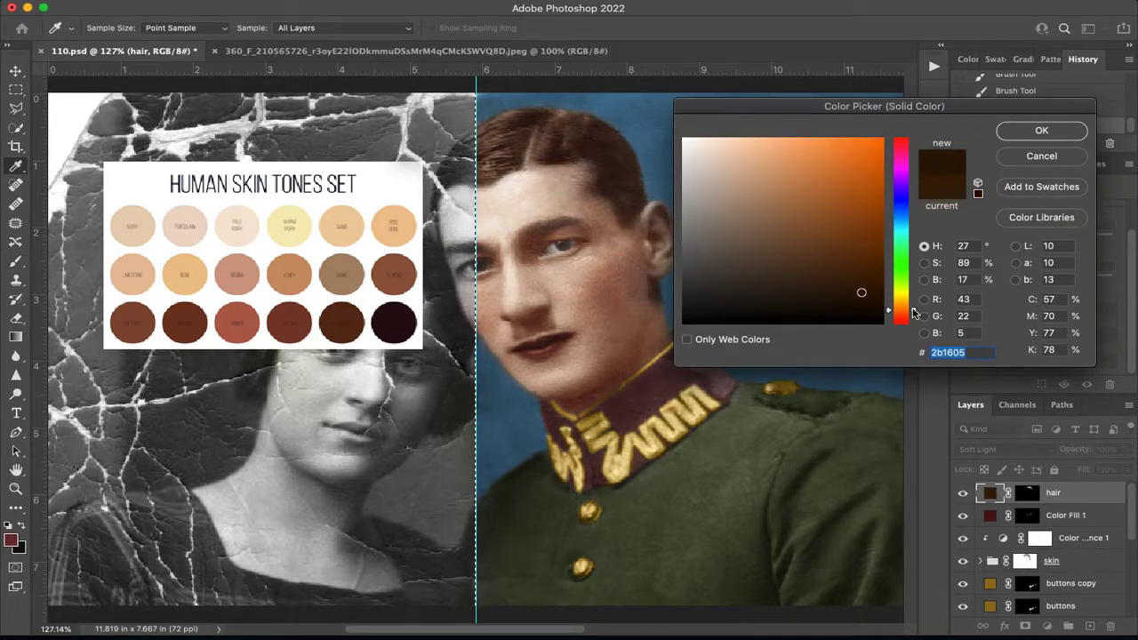
left_click_drag(916, 311, 917, 317)
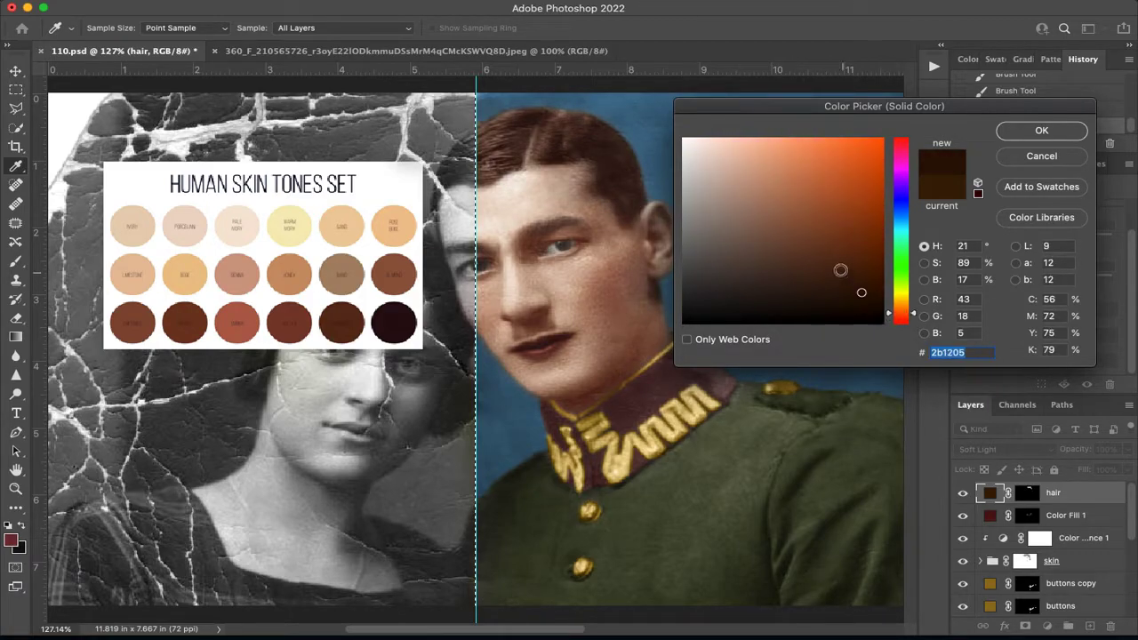
left_click_drag(862, 291, 862, 297)
left_click(1042, 132)
Change the color of the lip and cheek fill, Color Fill 1, to the less saturated red #602525.
left_click(996, 519)
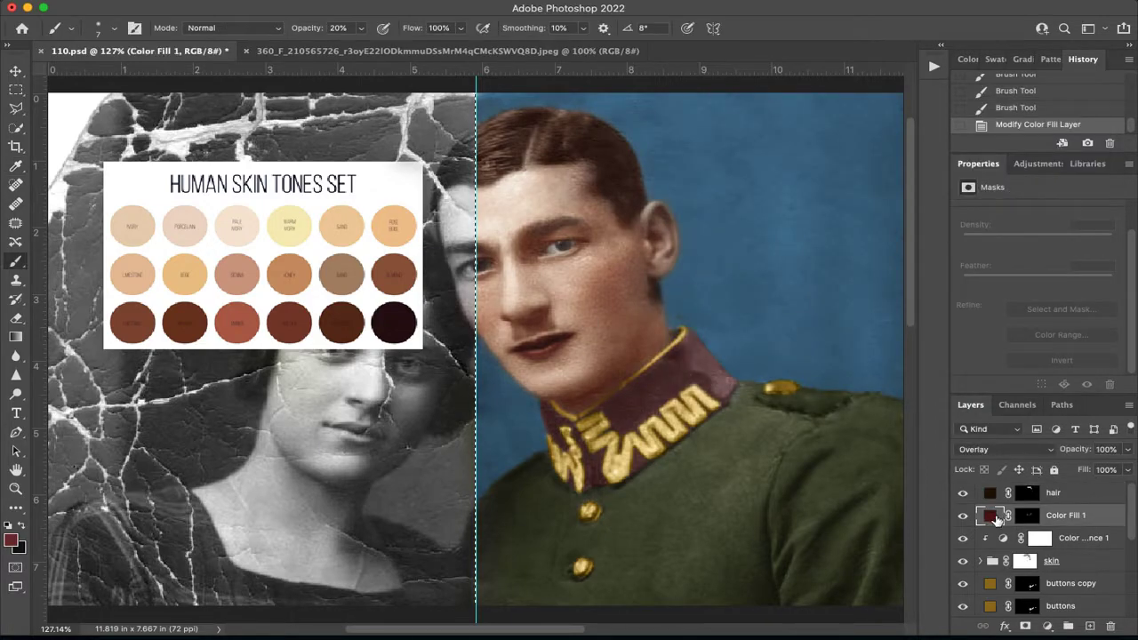
double_click(994, 519)
left_click_drag(830, 257, 808, 254)
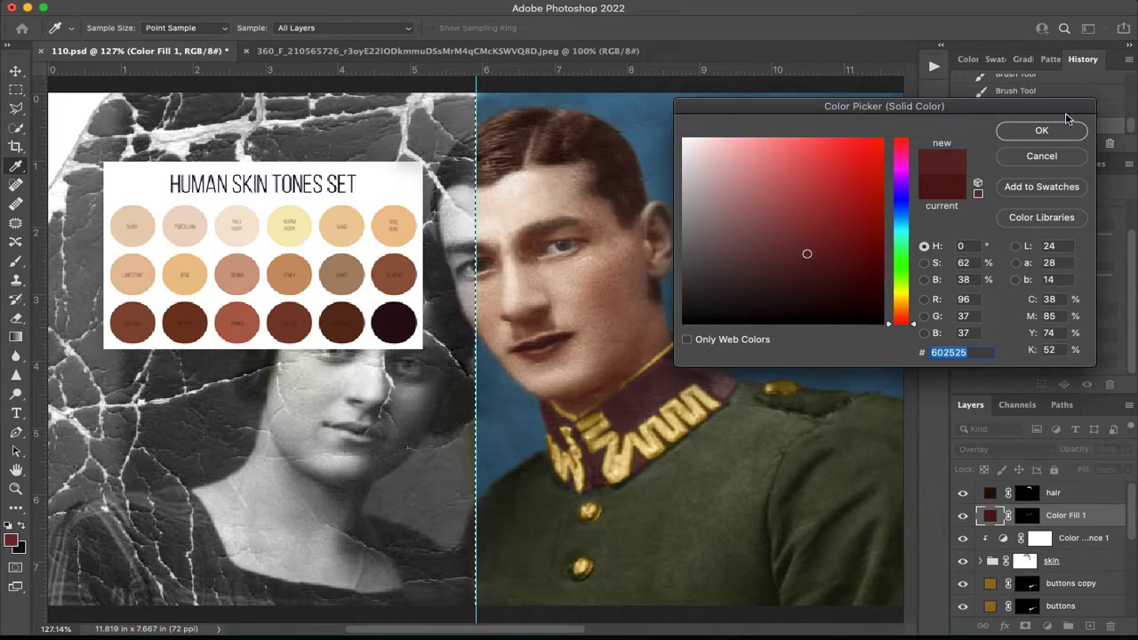
left_click(1041, 131)
Paint the man's eyebrows in white on the hair fill's mask at 20% opacity, reducing the brush to 5 px.
left_click(993, 498)
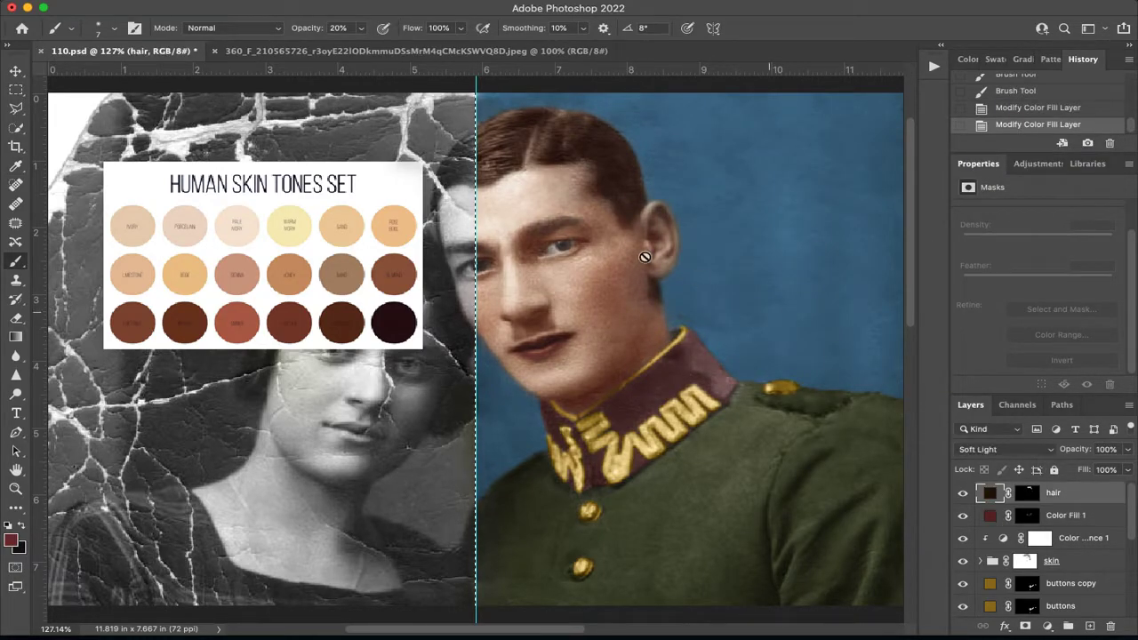
key("super+equal")
key("super+equal")
left_click_drag(630, 208, 426, 391)
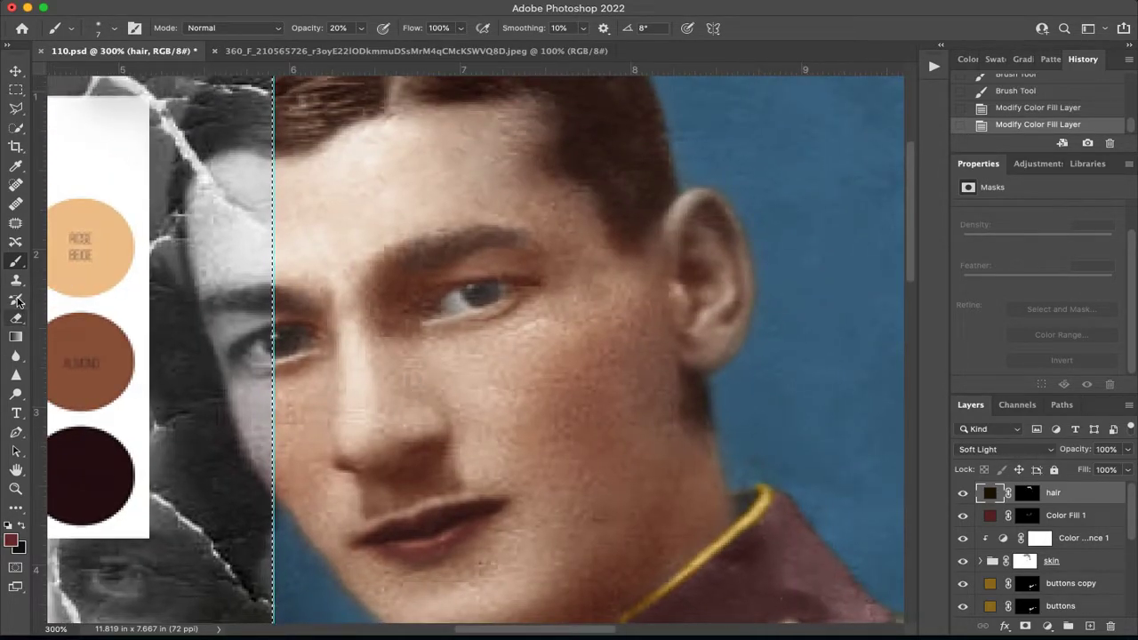
left_click(1027, 499)
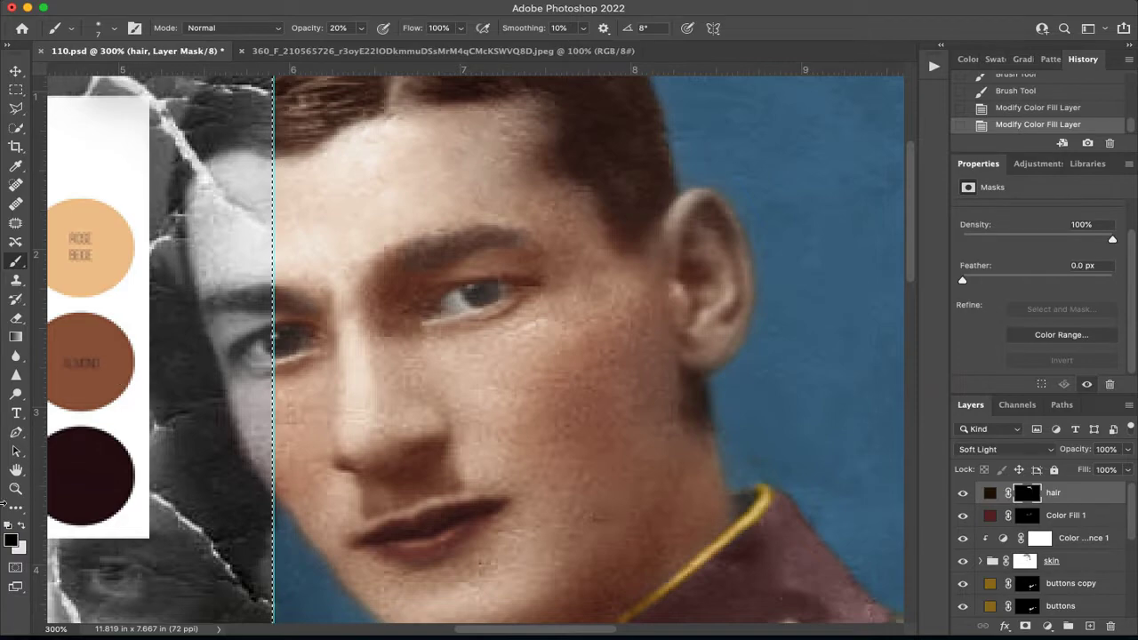
left_click(22, 526)
mouse_move(470, 246)
left_mouse_down()
mouse_move(506, 236)
mouse_move(429, 235)
mouse_move(399, 269)
left_mouse_up()
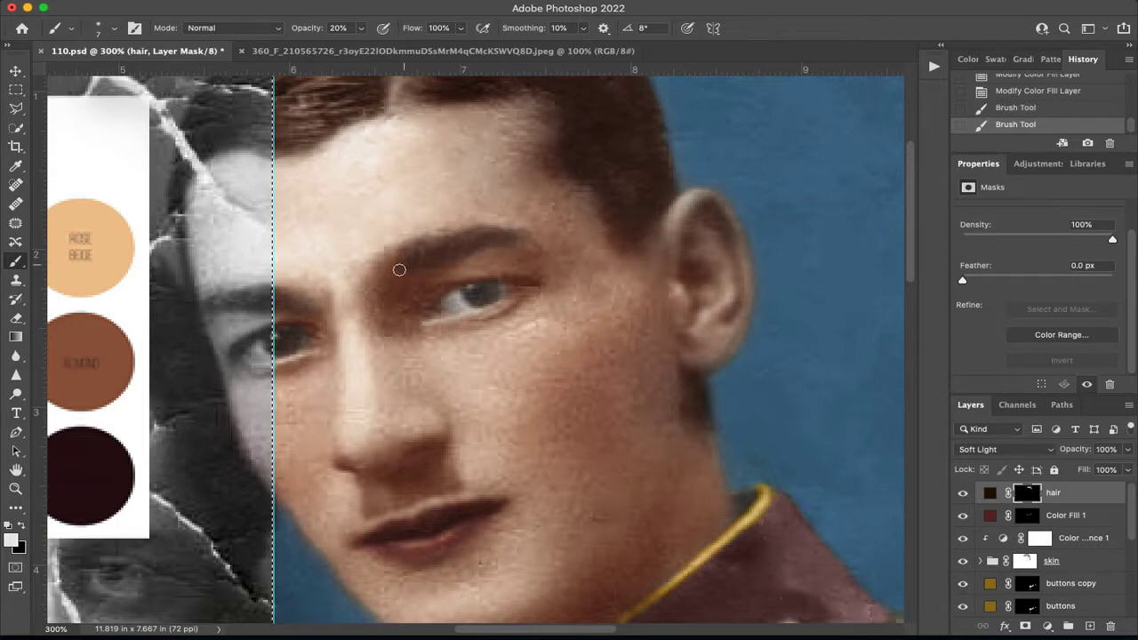
mouse_move(538, 231)
left_mouse_down()
mouse_move(516, 241)
mouse_move(536, 237)
left_mouse_up()
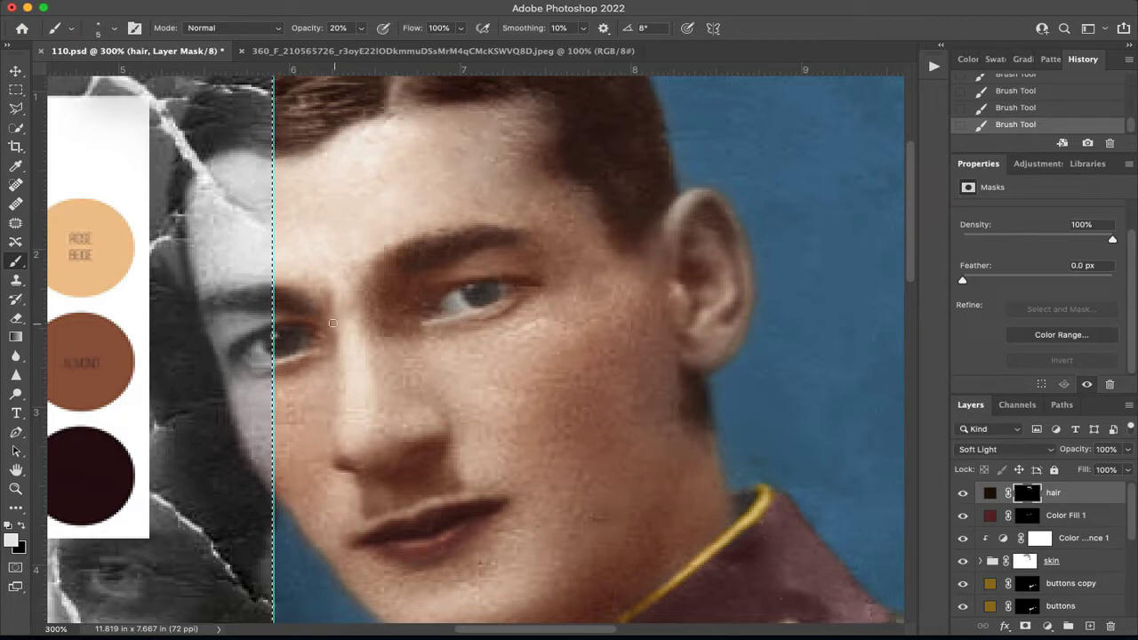
Undo the last two eyebrow strokes and redo them to compare the look with and without them.
key("ctrl+z")
key("ctrl+z")
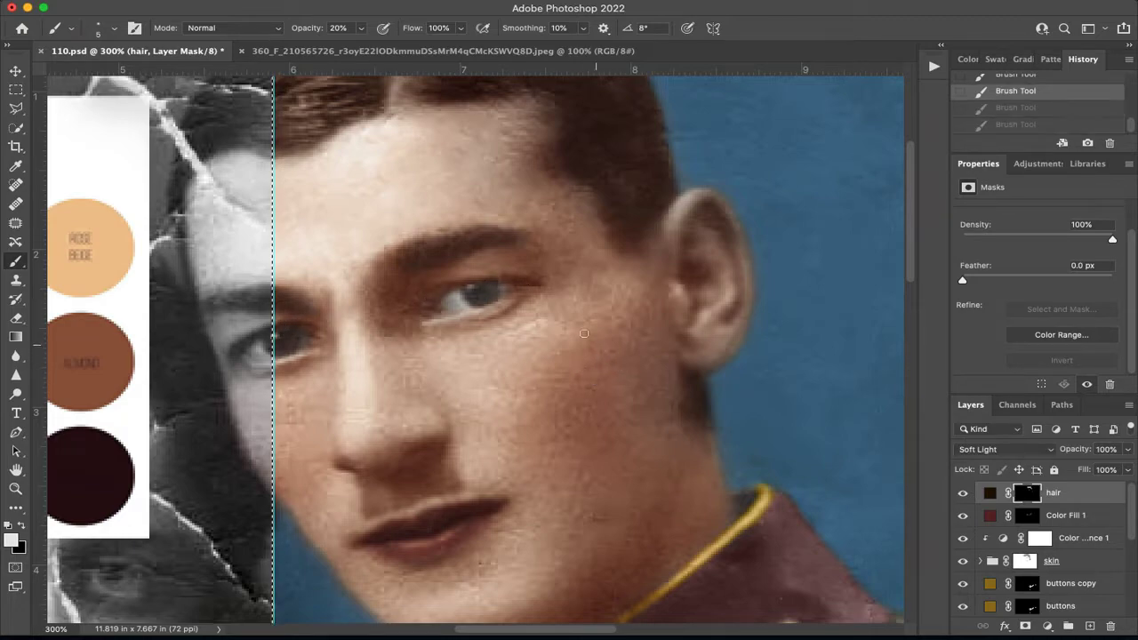
key("ctrl+shift+z")
key("ctrl+shift+z")
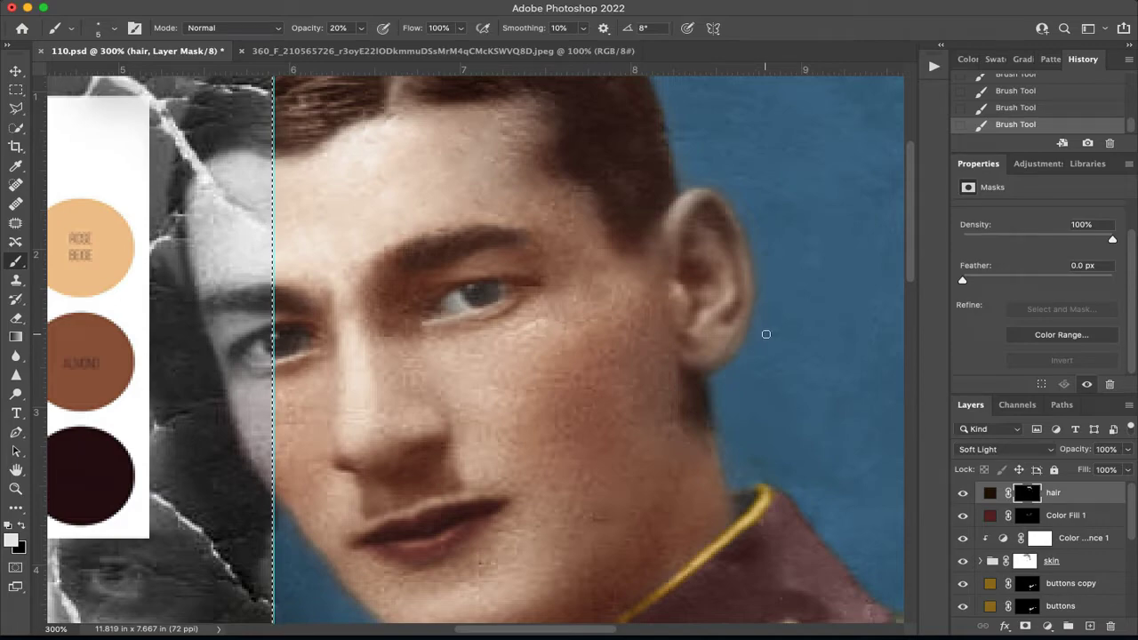
Compare the two button layers by toggling their visibility and set the buttons copy layer's opacity to 100%.
key("ctrl+0")
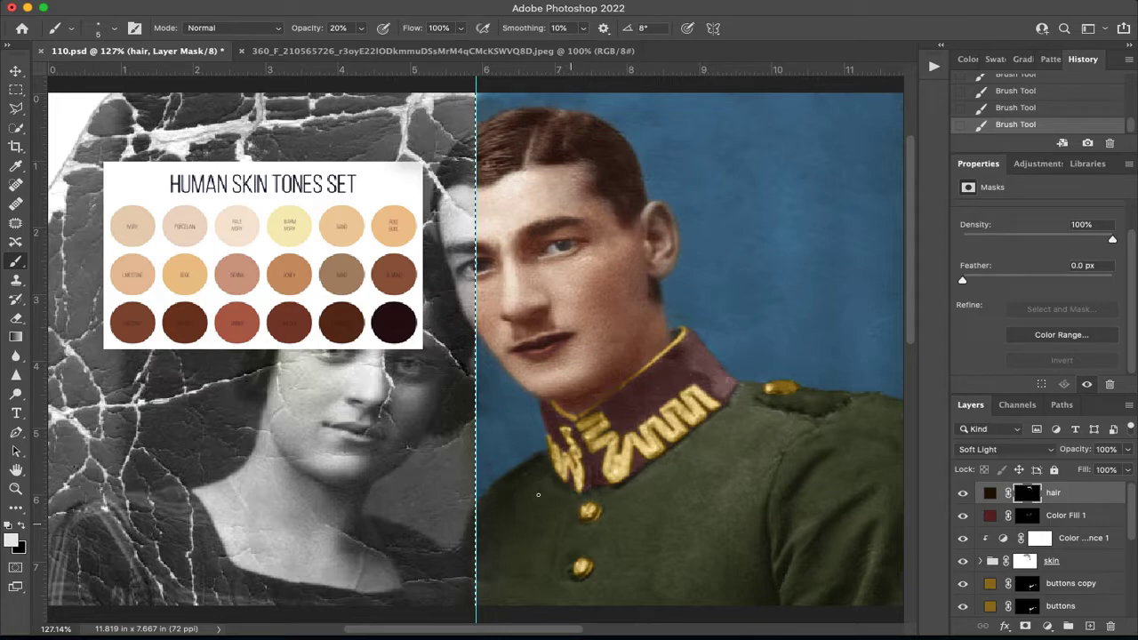
left_click(964, 584)
left_click(964, 605)
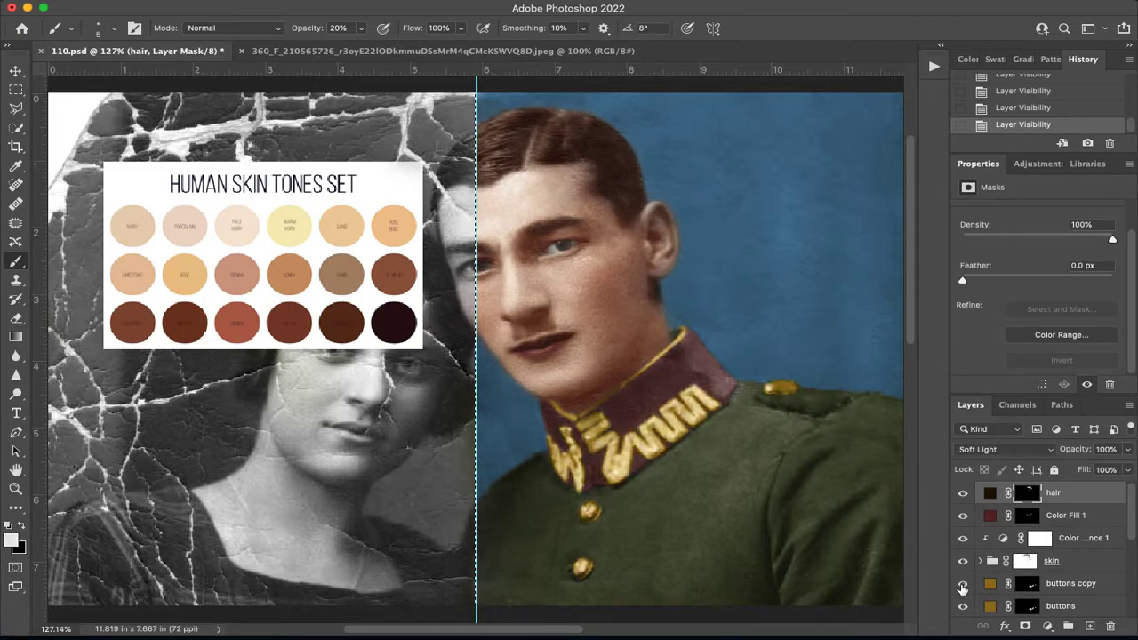
left_click(1084, 584)
left_click(1128, 449)
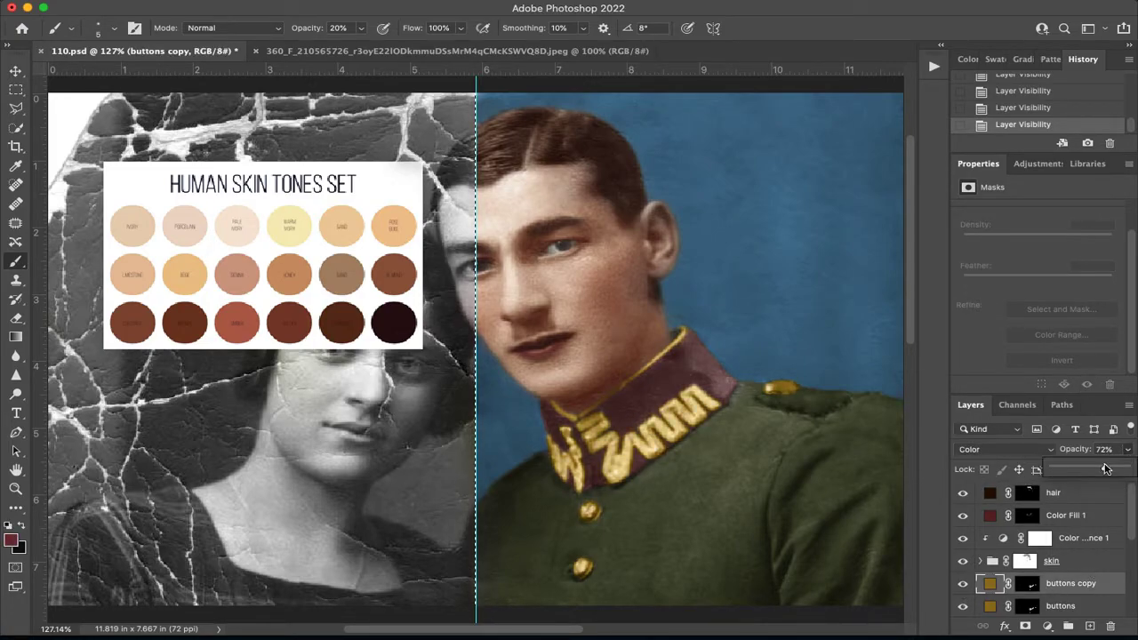
left_click_drag(1092, 472, 1121, 475)
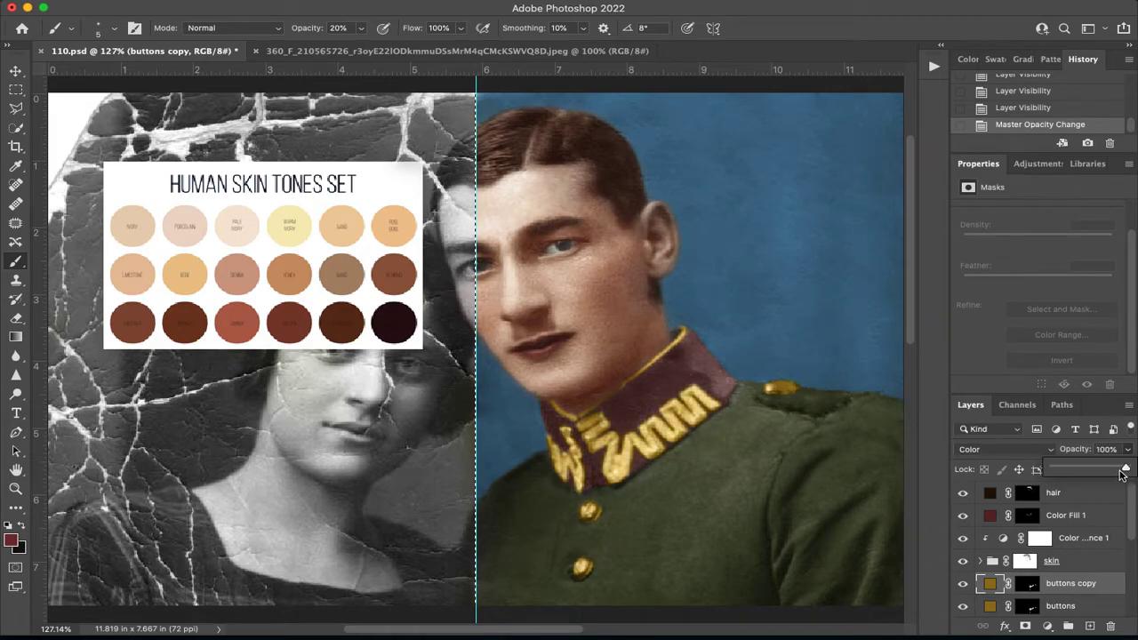